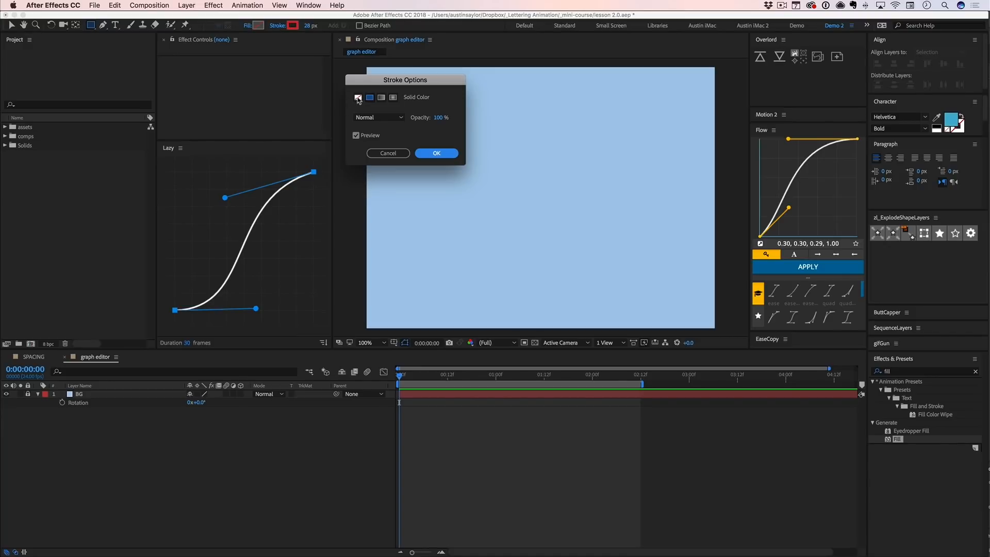
- Dismiss the stroke options and set the shape stroke to none
{"action": "left_click", "coordinate": [377, 153]}
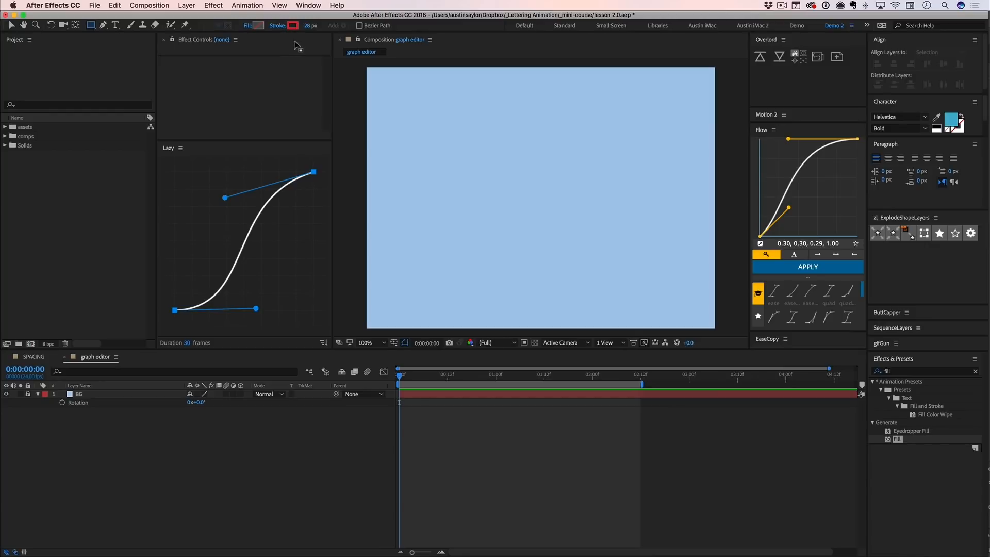
{"action": "left_click", "coordinate": [293, 25], "text": "alt"}
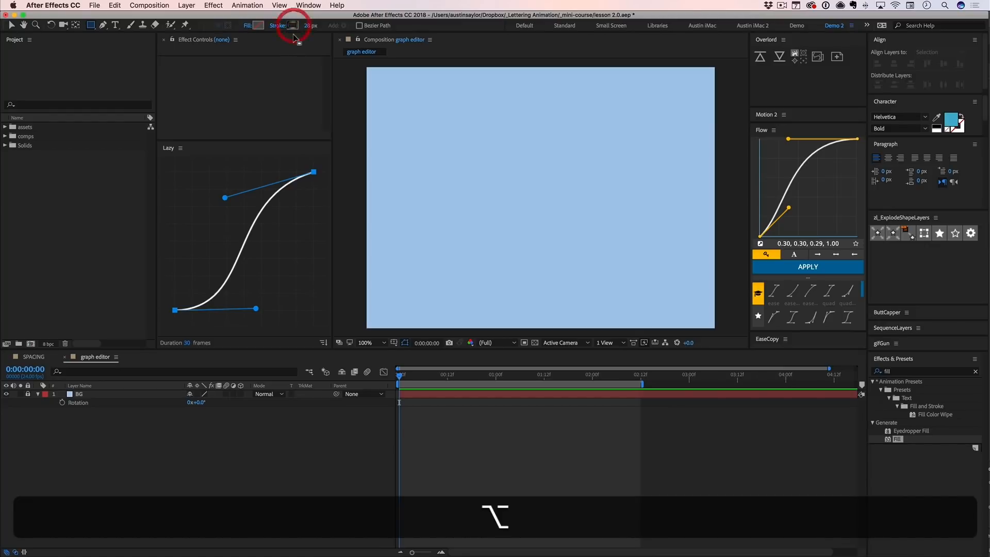
{"action": "left_click", "coordinate": [293, 25], "text": "alt"}
{"action": "left_click", "coordinate": [293, 25], "text": "alt"}
{"action": "left_click", "coordinate": [292, 25], "text": "alt"}
{"action": "left_click", "coordinate": [293, 25], "text": "alt"}
- Set the shape fill to solid white (FFFFFF)
{"action": "left_click", "coordinate": [258, 25], "text": "alt"}
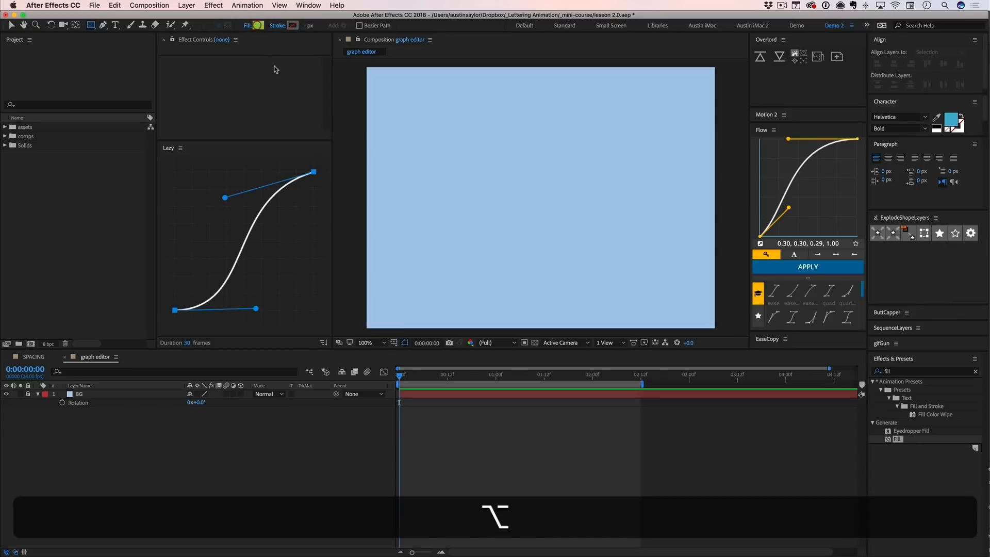
{"action": "left_click", "coordinate": [259, 25]}
{"action": "left_click_drag", "start_coordinate": [61, 89], "coordinate": [3, 71]}
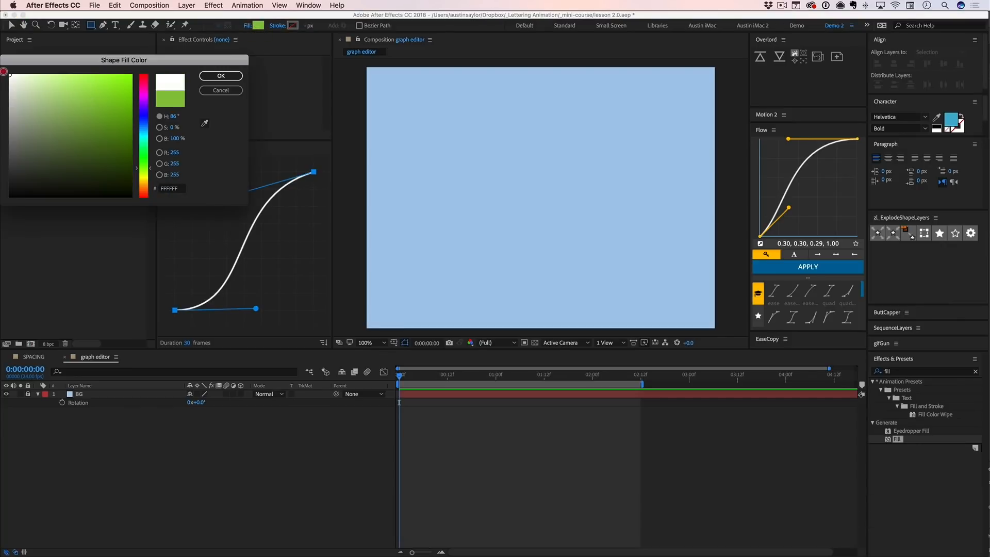
{"action": "left_click", "coordinate": [222, 75]}
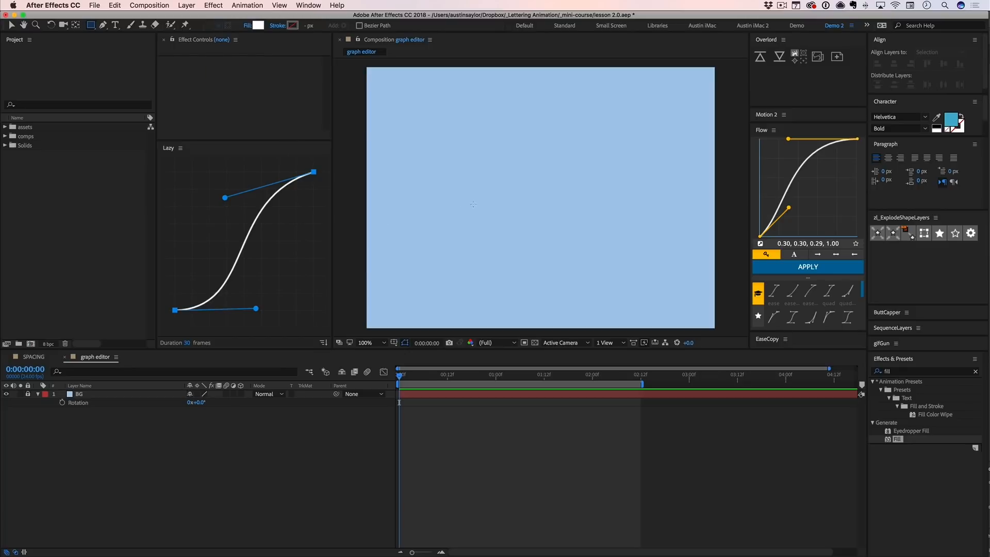
- Draw a small white square in the upper-left part of the composition and centre its layer's anchor point on it
{"action": "left_click_drag", "start_coordinate": [430, 159], "coordinate": [460, 177]}
{"action": "key", "text": "y"}
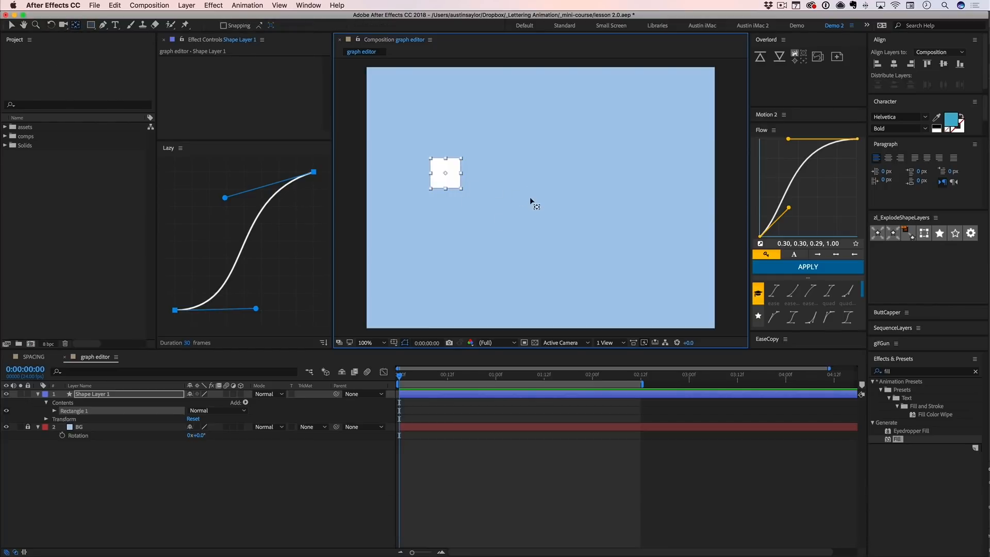
{"action": "left_click", "coordinate": [431, 234]}
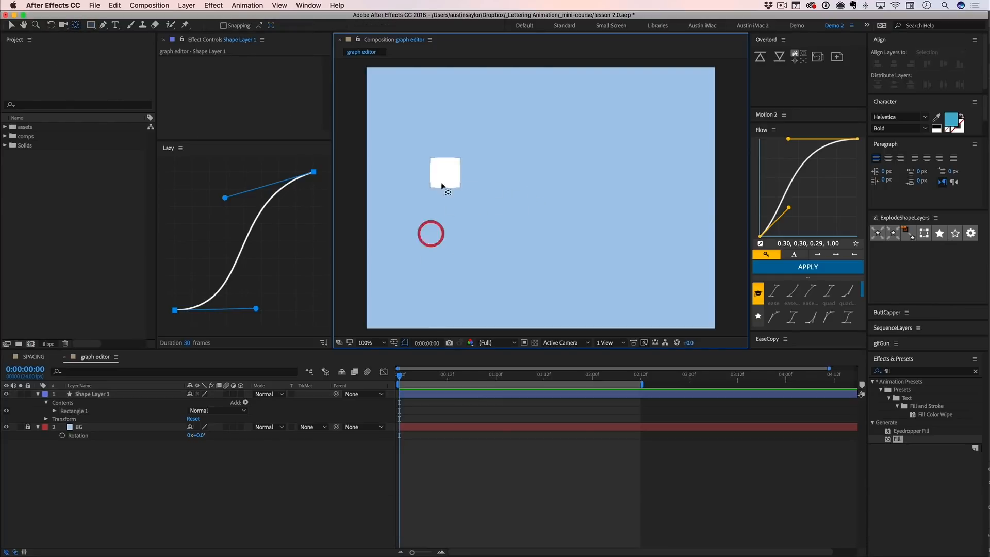
{"action": "left_click", "coordinate": [441, 179]}
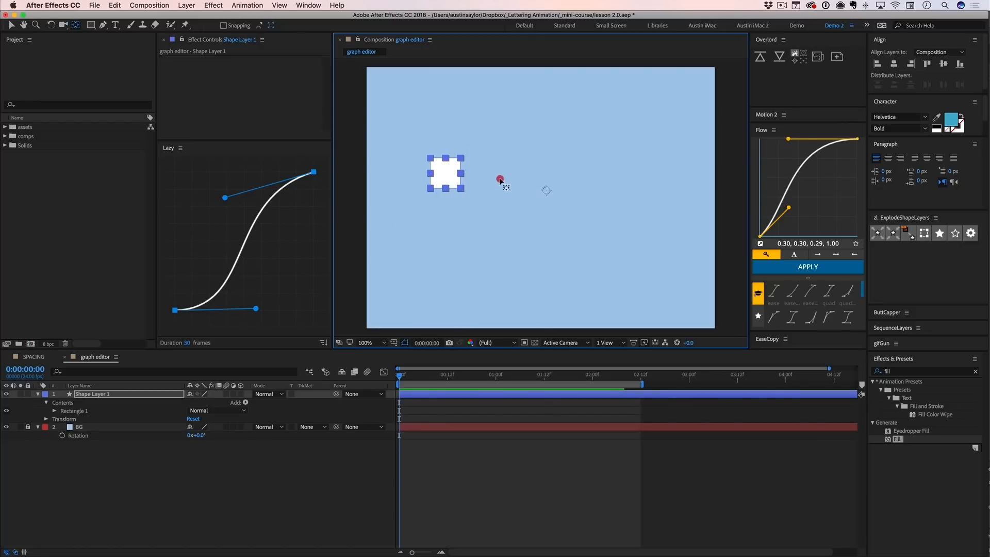
{"action": "key", "text": "super"}
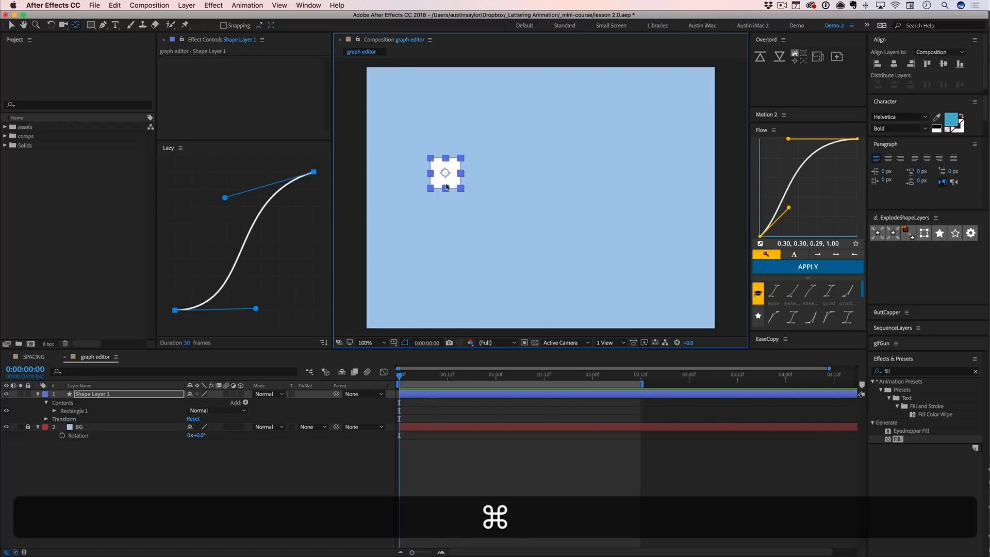
{"action": "key", "text": "super+v"}
- Move the square to the lower-left corner of the composition and rename its layer "box"
{"action": "left_click_drag", "start_coordinate": [446, 175], "coordinate": [418, 279]}
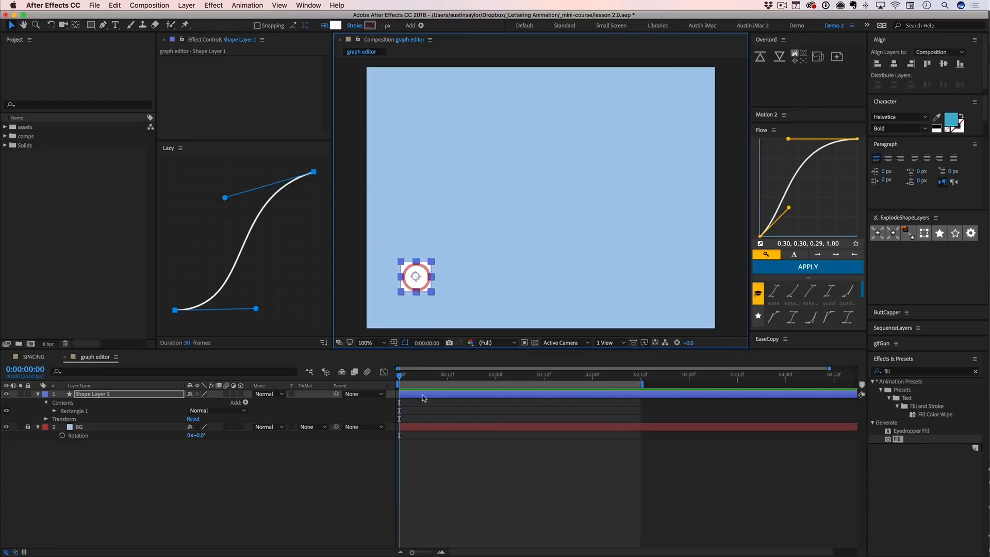
{"action": "left_click", "coordinate": [430, 402]}
{"action": "left_click", "coordinate": [431, 395]}
{"action": "key", "text": "Return"}
{"action": "type", "text": "box"}
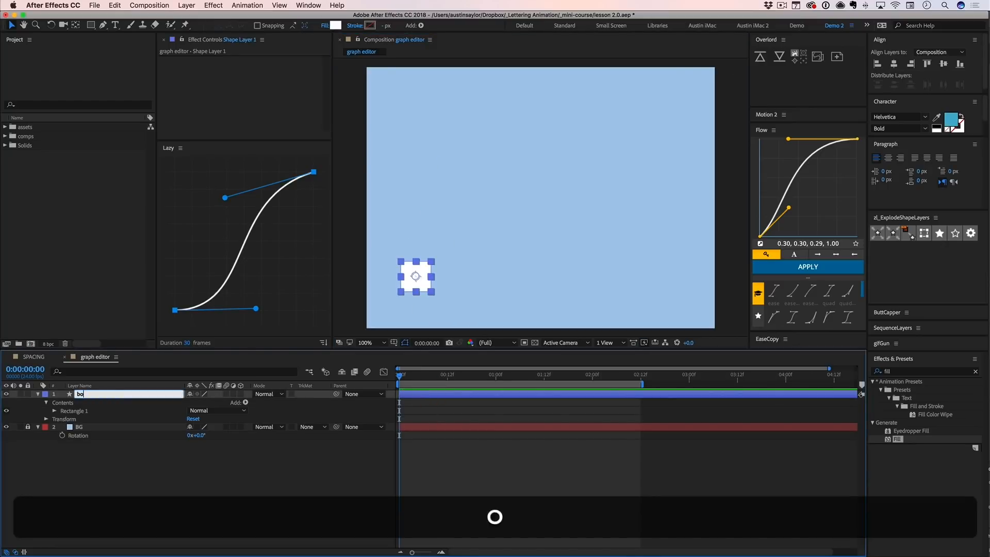
{"action": "key", "text": "Return"}
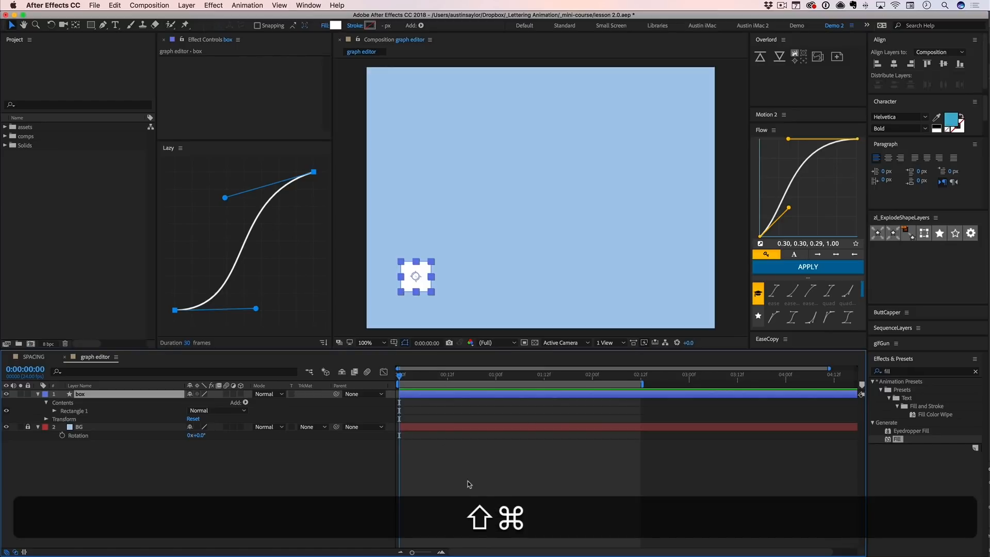
- Add a Position keyframe to the box layer at 0:00:00:10
{"action": "key", "text": "ctrl+shift+Right"}
{"action": "left_click", "coordinate": [38, 368]}
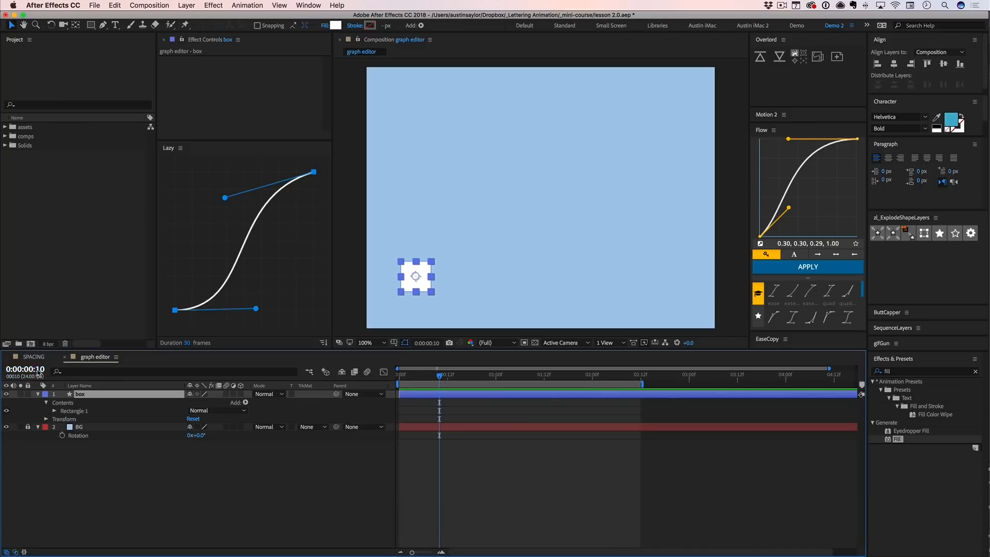
{"action": "key", "text": "Return"}
{"action": "left_click", "coordinate": [324, 494]}
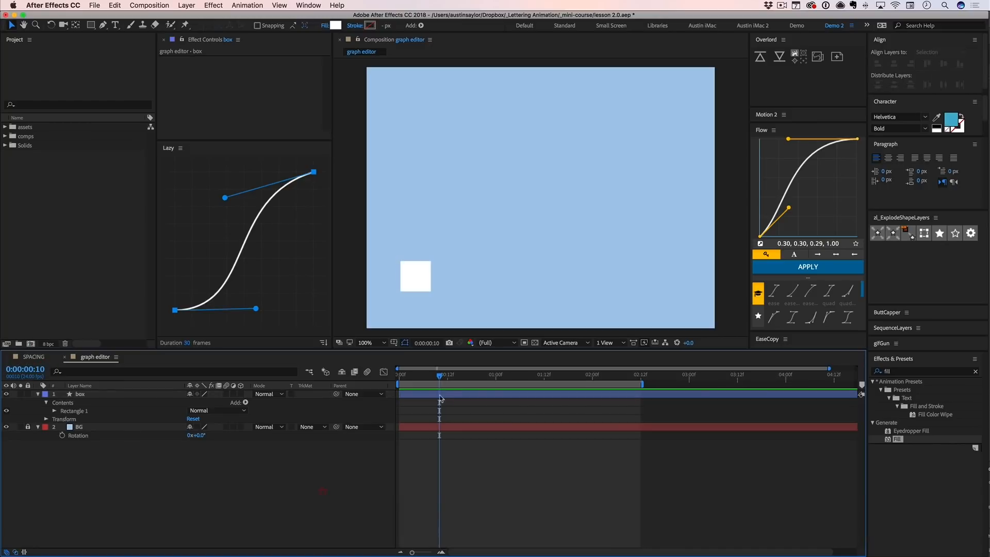
{"action": "left_click", "coordinate": [439, 396]}
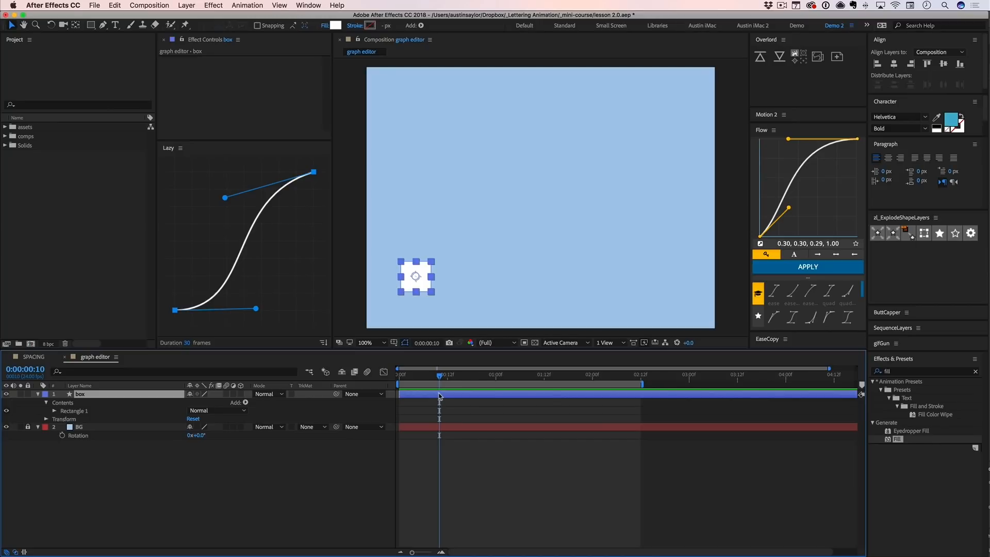
{"action": "left_click", "coordinate": [45, 419]}
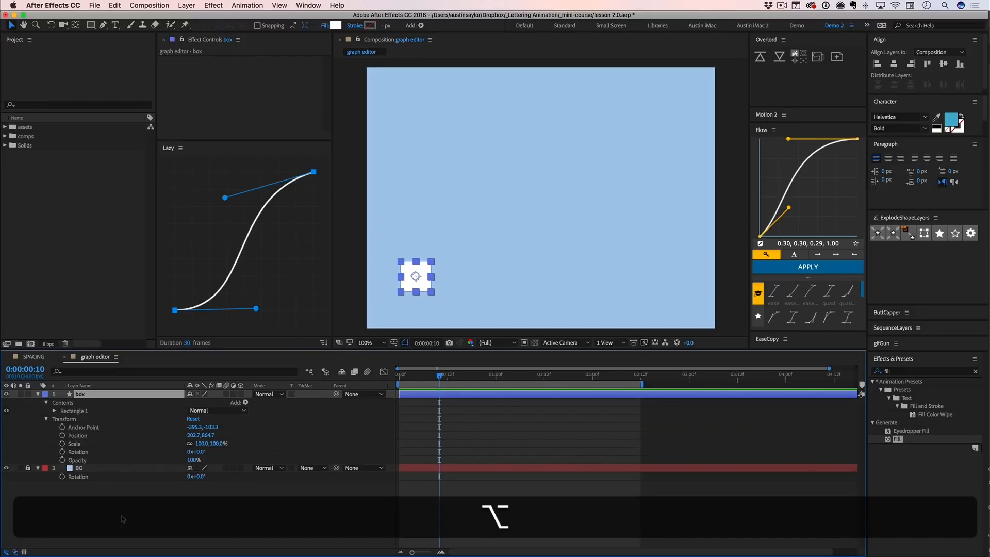
{"action": "key", "text": "alt+p"}
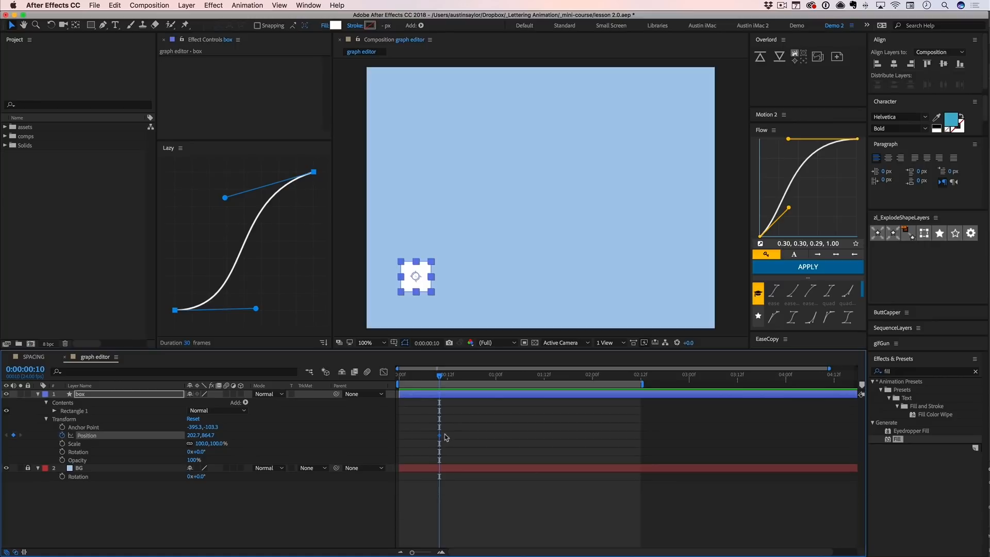
- At 0:00:01:06, move the box straight across to the composition's lower-right, at about 1217, 865, to keyframe its end position
{"action": "left_click_drag", "start_coordinate": [449, 425], "coordinate": [427, 445]}
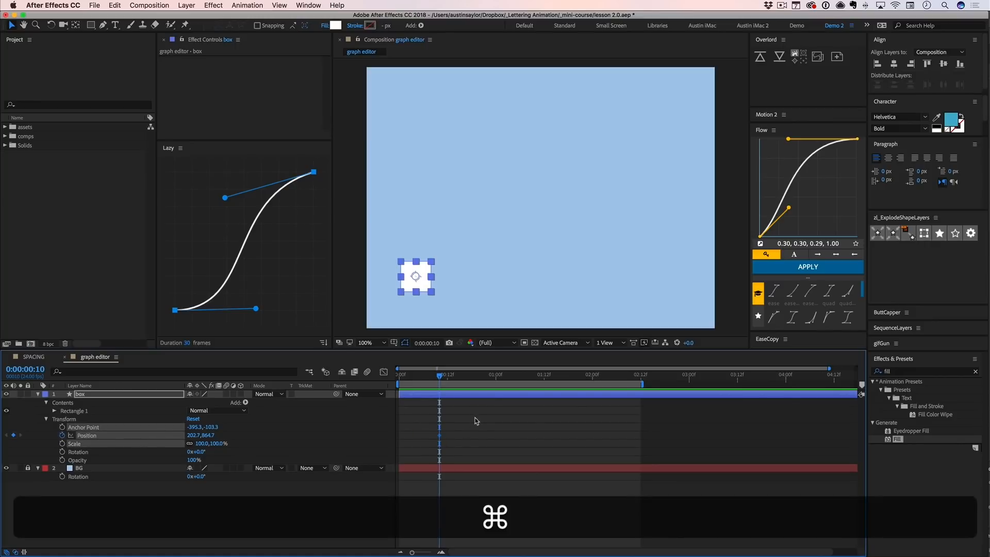
{"action": "key", "text": "shift+super+Right"}
{"action": "key", "text": "shift+super+Right"}
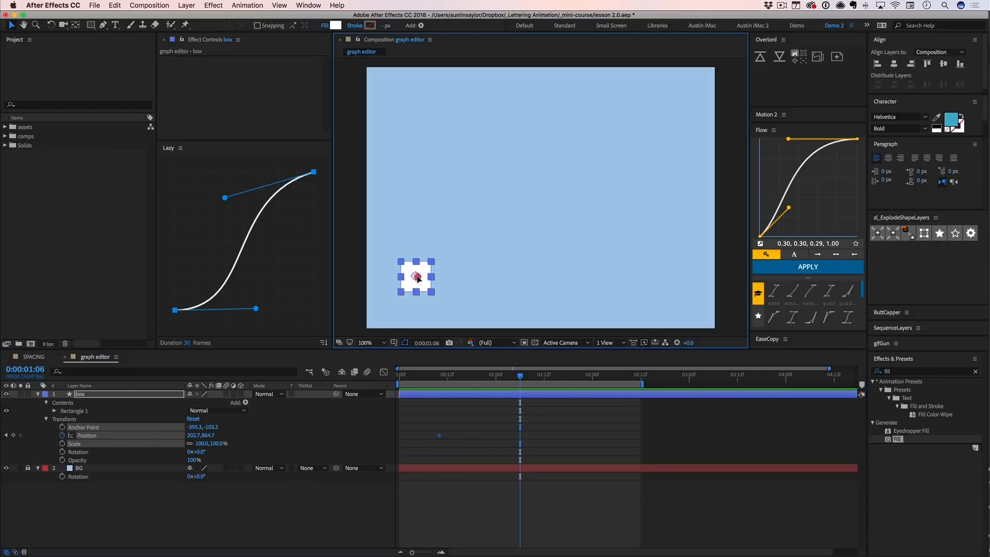
{"action": "left_click_drag", "start_coordinate": [418, 278], "coordinate": [666, 277]}
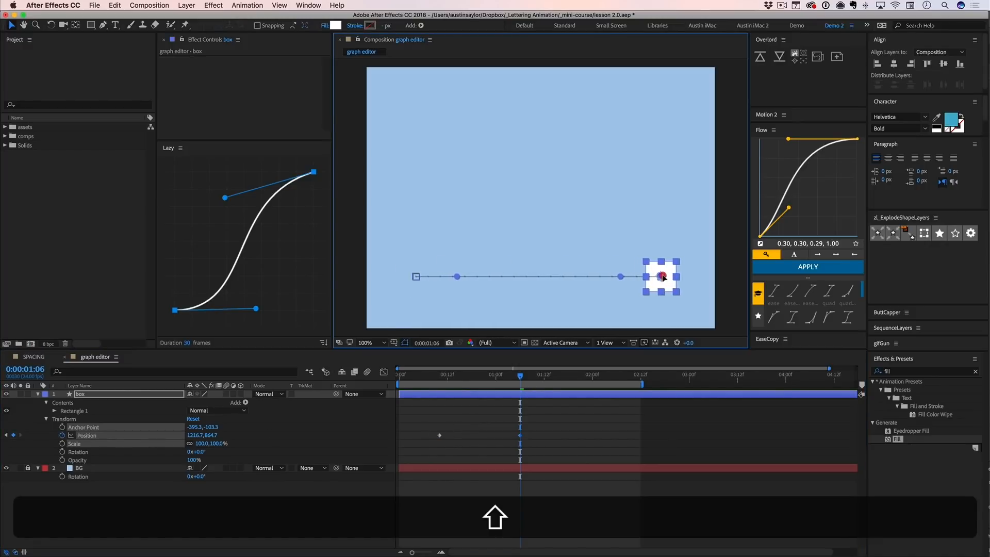
- Preview the box's linear motion and end the work area at 0:00:01:21
{"action": "left_click", "coordinate": [539, 434]}
{"action": "key", "text": "space"}
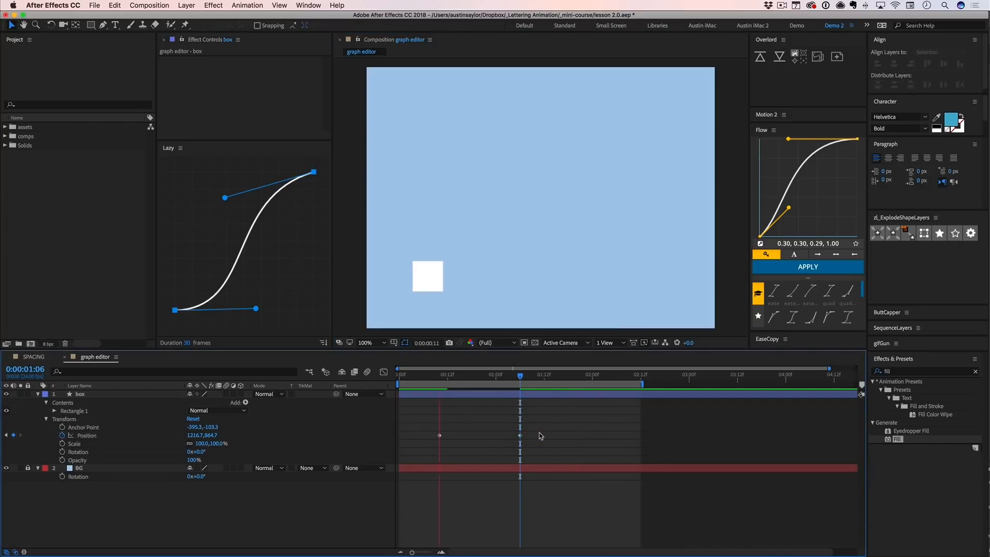
{"action": "key", "text": "space"}
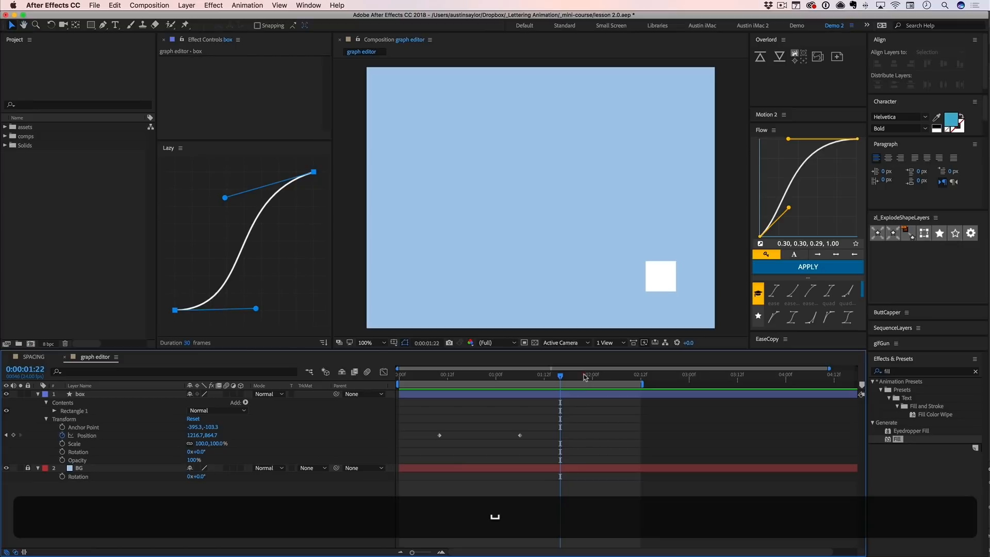
{"action": "left_click", "coordinate": [580, 376]}
{"action": "key", "text": "n"}
- Apply Easy Ease to both Position keyframes of the box layer
{"action": "left_click_drag", "start_coordinate": [538, 433], "coordinate": [426, 442]}
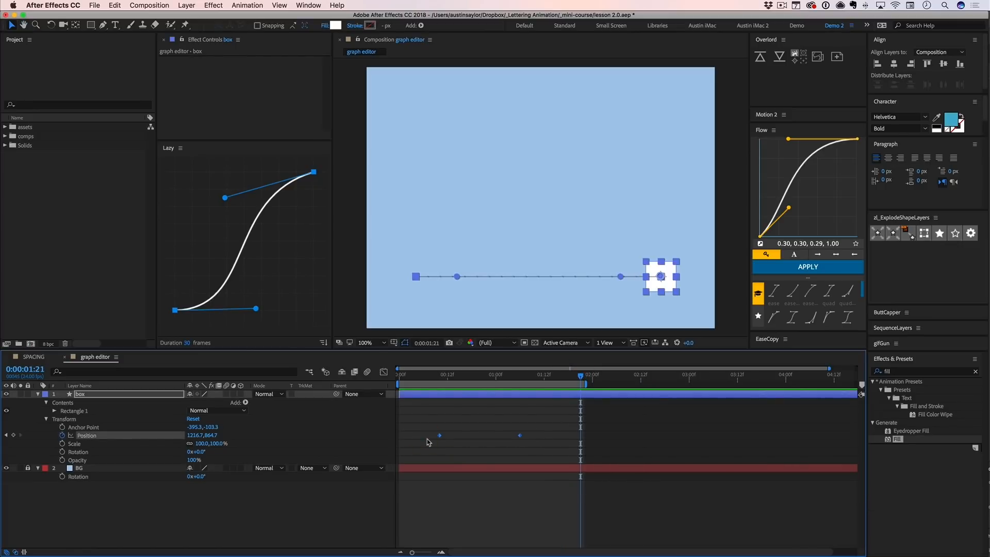
{"action": "key", "text": "F9"}
{"action": "left_click", "coordinate": [428, 436]}
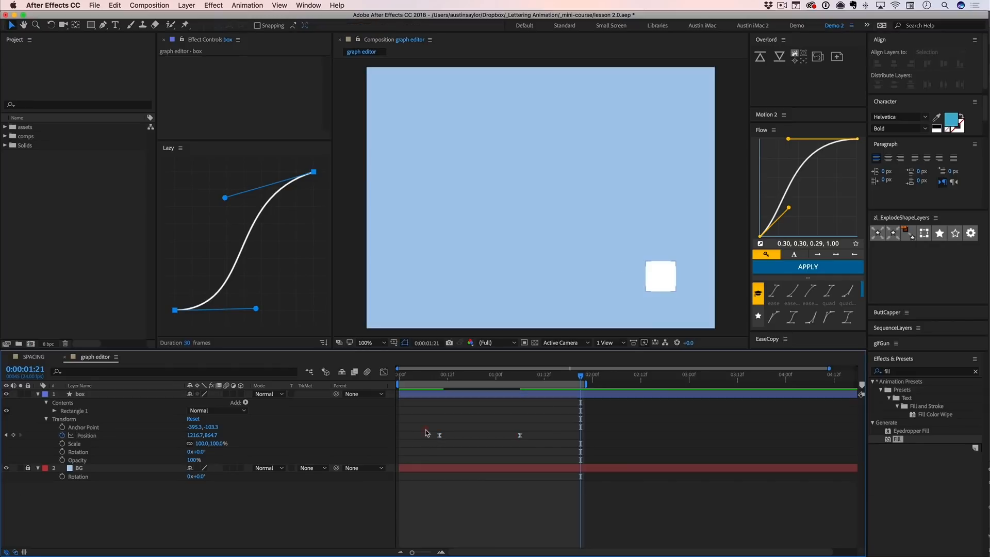
- Play back the eased motion and return to the first Position keyframe at 0:00:00:10
{"action": "key", "text": "space"}
{"action": "key", "text": "space"}
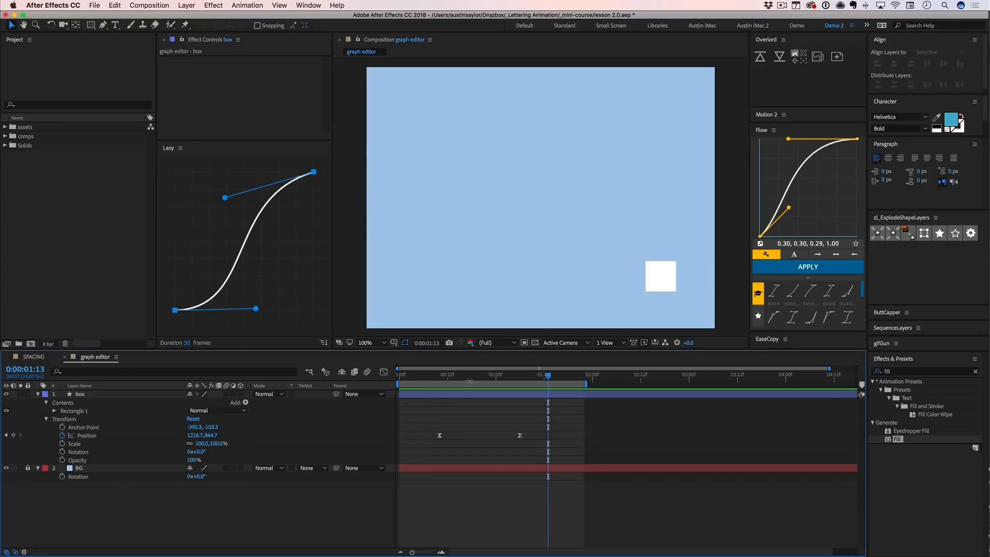
{"action": "left_click", "coordinate": [440, 376]}
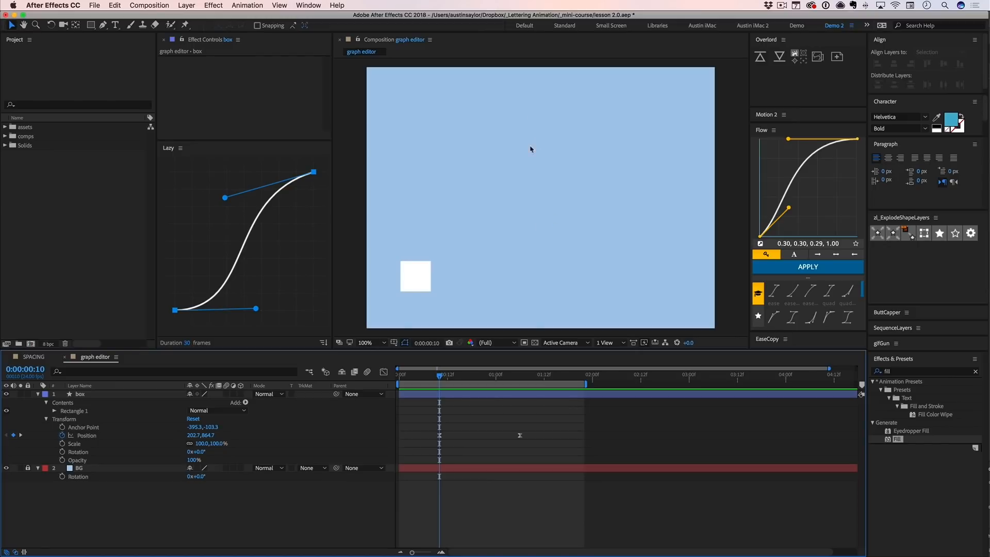
{"action": "key", "text": "g"}
{"action": "left_click", "coordinate": [497, 208]}
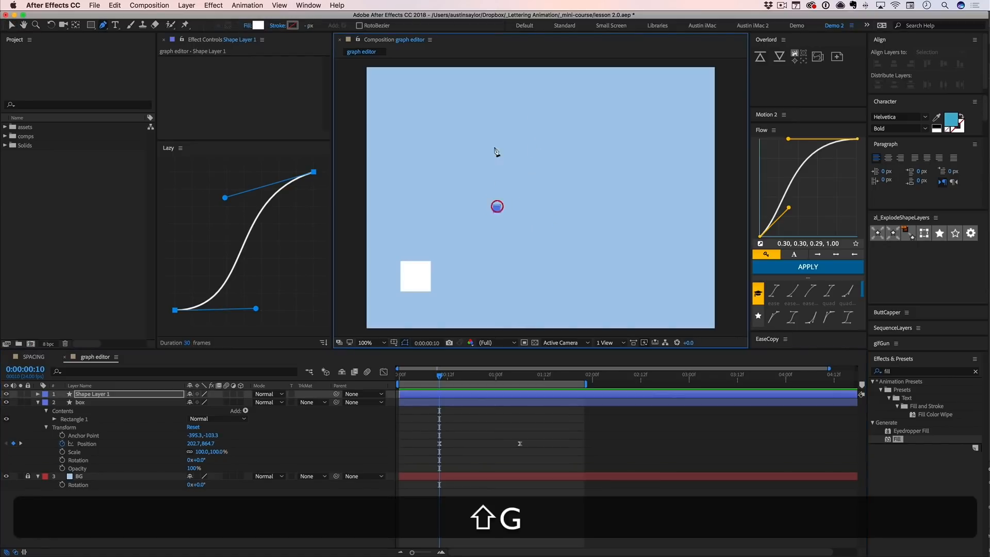
{"action": "left_click", "coordinate": [497, 125], "text": "shift"}
{"action": "left_click", "coordinate": [495, 415]}
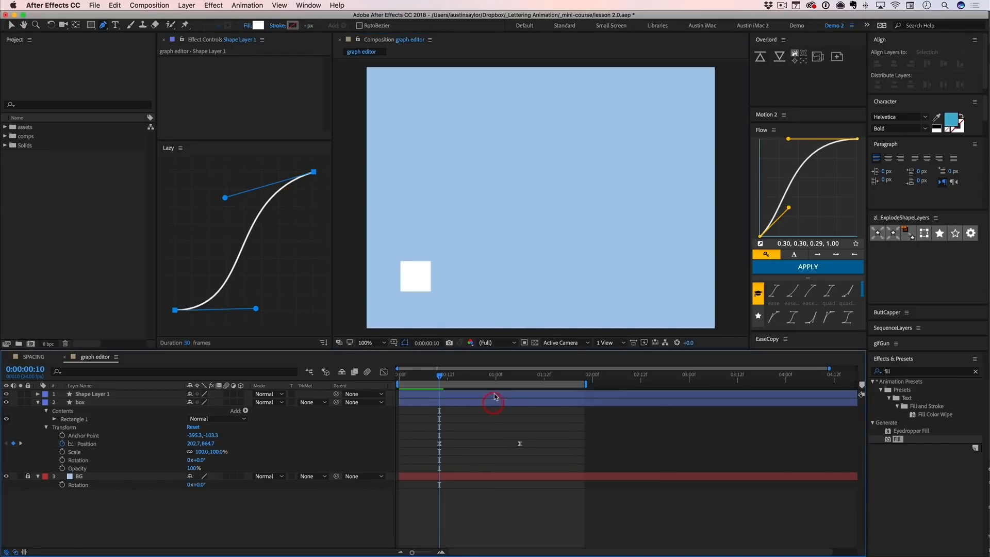
{"action": "left_click", "coordinate": [494, 395]}
{"action": "left_click", "coordinate": [893, 66]}
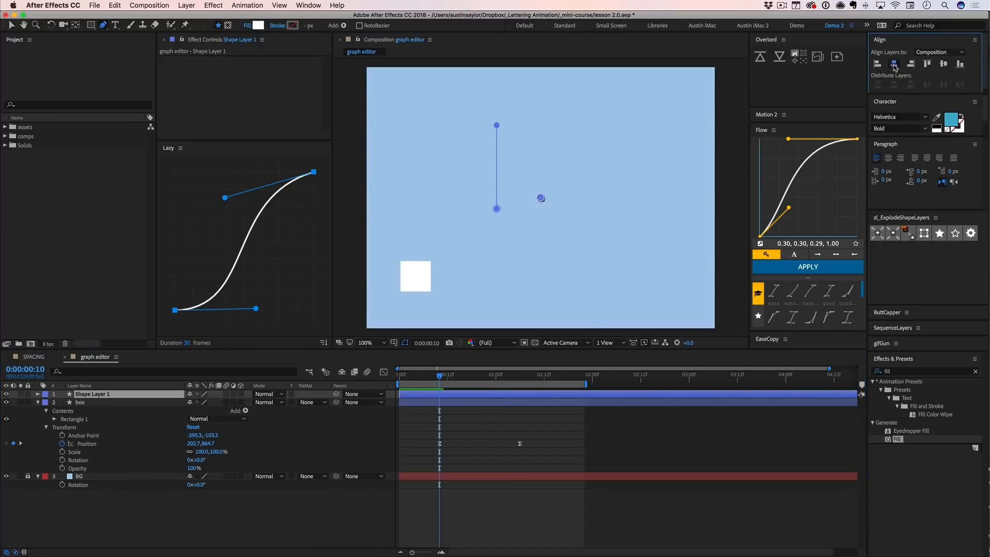
{"action": "left_click", "coordinate": [451, 394]}
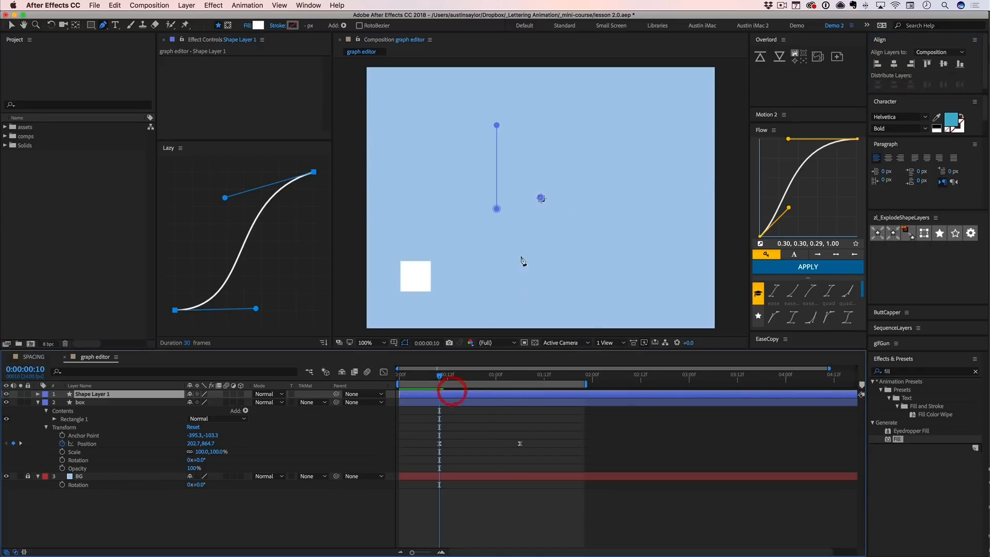
{"action": "key", "text": "super+z"}
{"action": "key", "text": "super+z"}
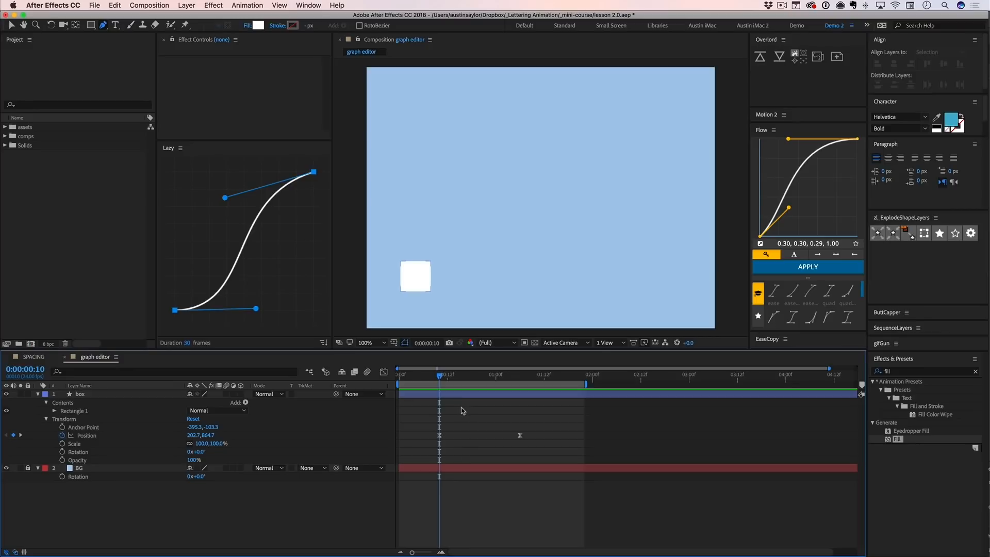
- Switch to the Pen tool and set the shape fill to none
{"action": "left_click", "coordinate": [103, 25]}
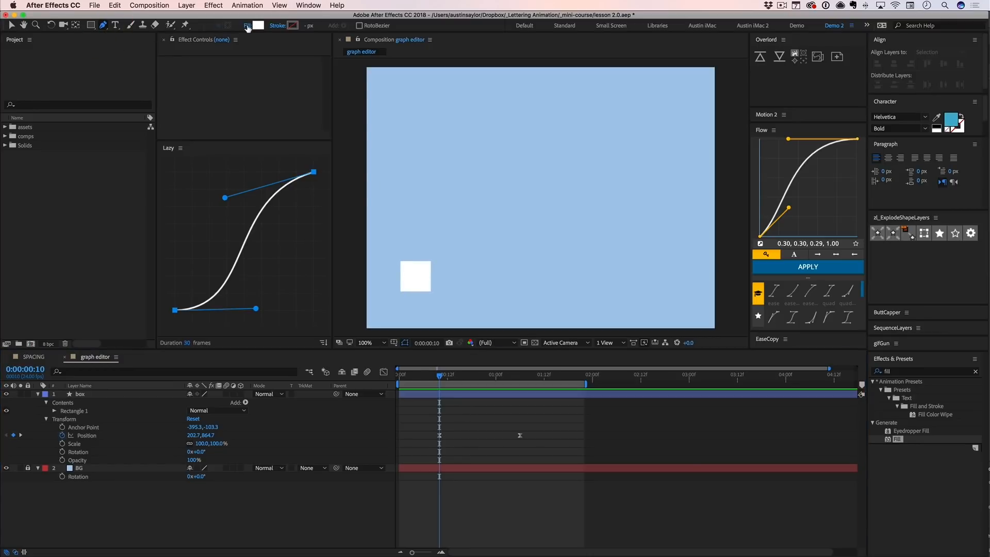
{"action": "left_click", "coordinate": [248, 26]}
{"action": "left_click", "coordinate": [385, 153]}
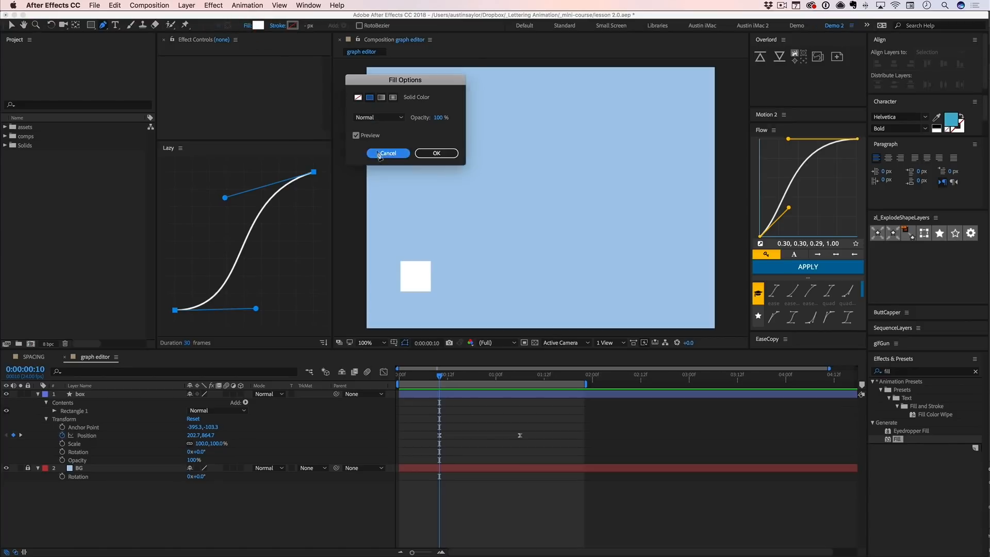
{"action": "left_click", "coordinate": [258, 26], "text": "alt"}
{"action": "left_click", "coordinate": [259, 27], "text": "alt"}
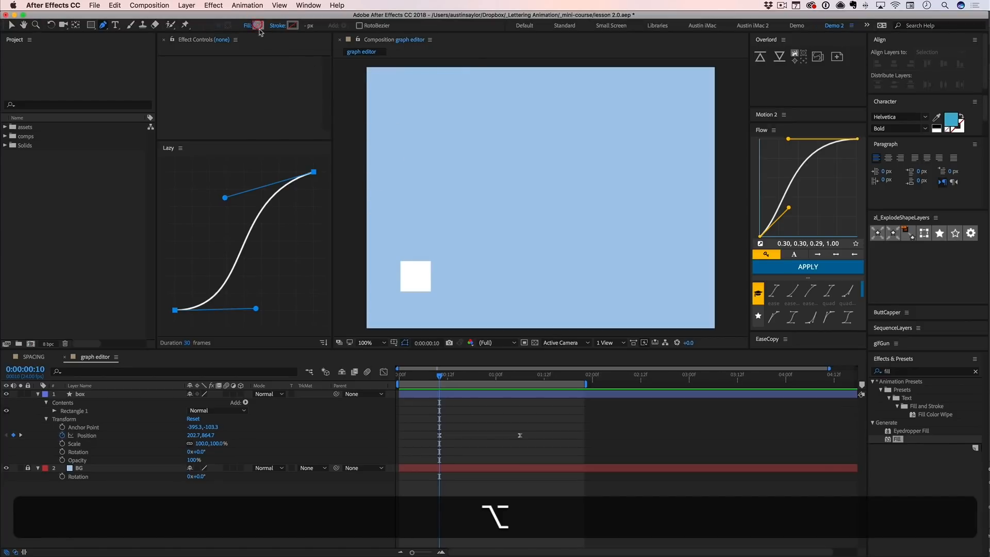
- Set the shape stroke colour to a dark, muted blue by sampling the light blue background and darkening it
{"action": "left_click", "coordinate": [291, 26], "text": "alt"}
{"action": "left_click", "coordinate": [291, 25]}
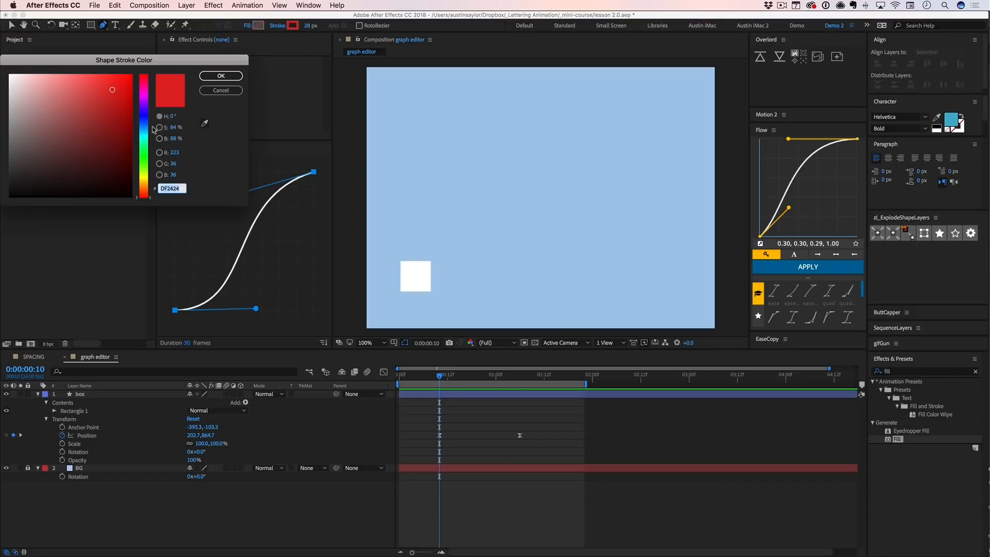
{"action": "left_click", "coordinate": [205, 123]}
{"action": "left_click", "coordinate": [374, 129]}
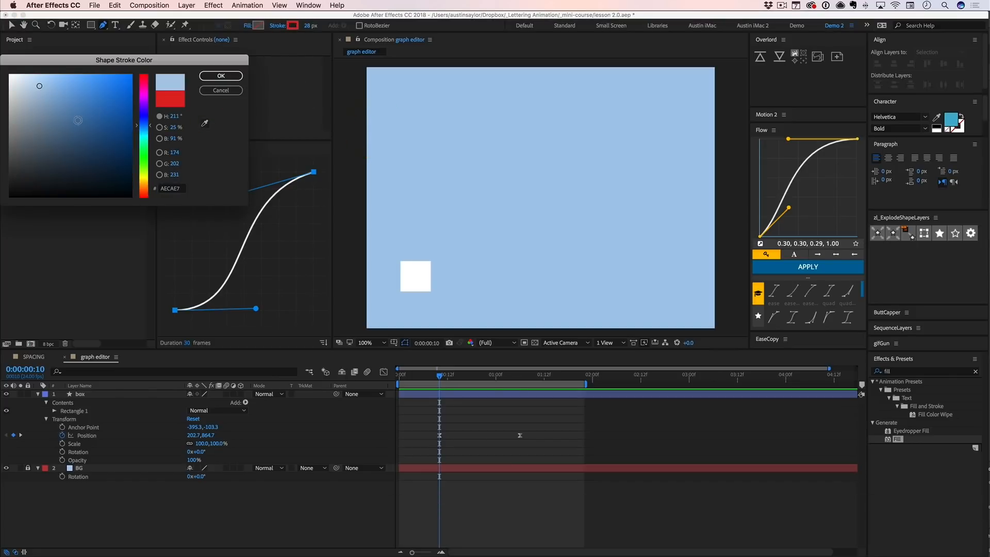
{"action": "left_click", "coordinate": [52, 143]}
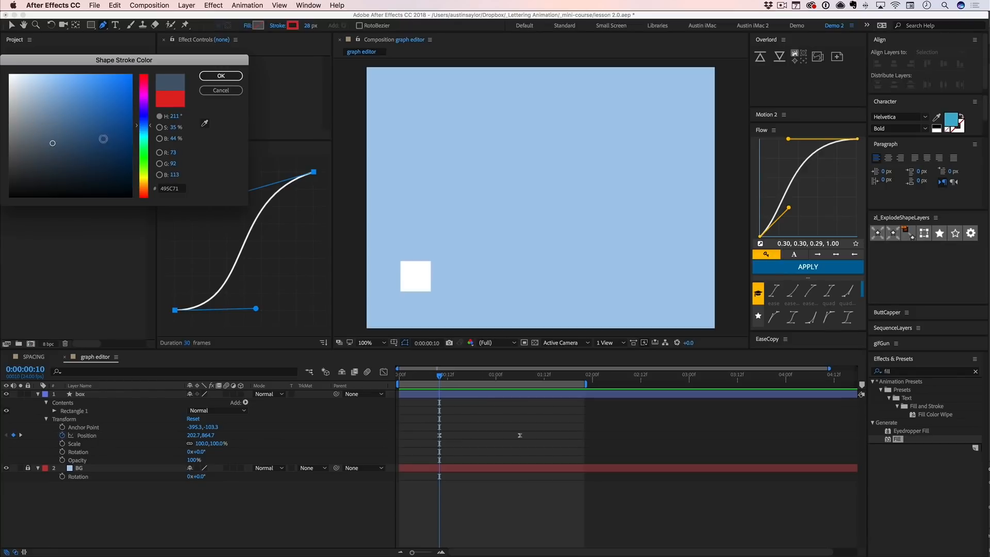
{"action": "left_click", "coordinate": [60, 152]}
{"action": "left_click", "coordinate": [216, 78]}
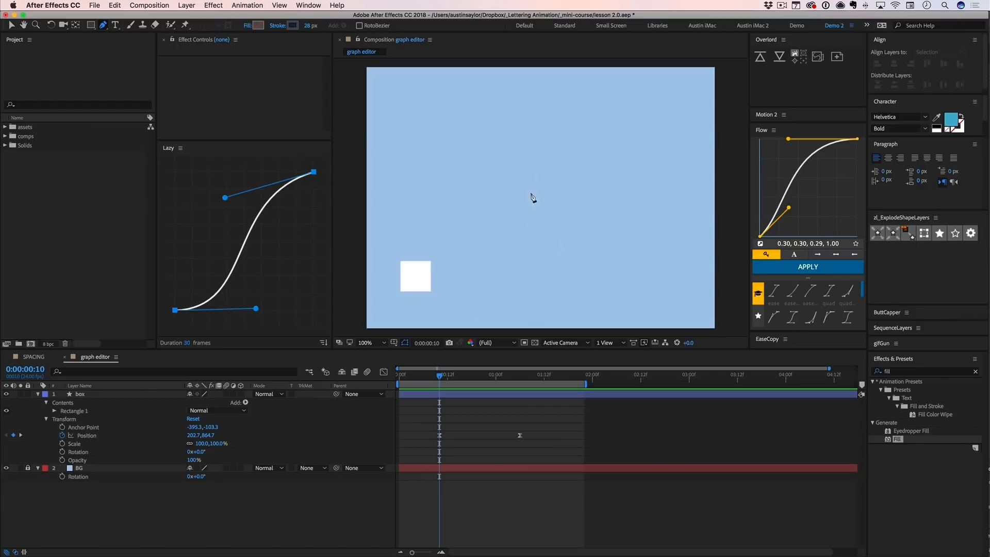
- Show the title/action safe guides and draw a straight vertical line from the composition's centre up to the upper title-safe edge
{"action": "left_click", "coordinate": [394, 341]}
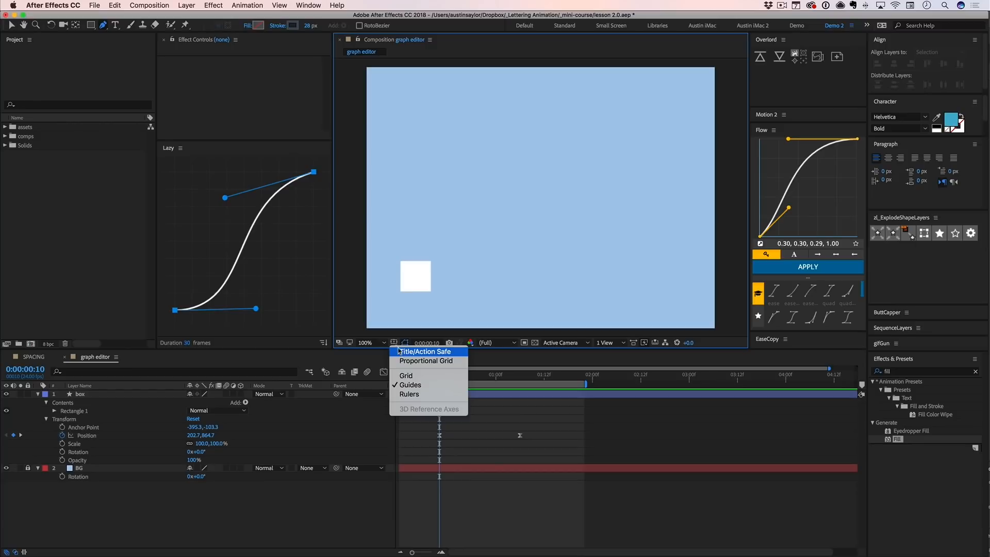
{"action": "left_click", "coordinate": [392, 342]}
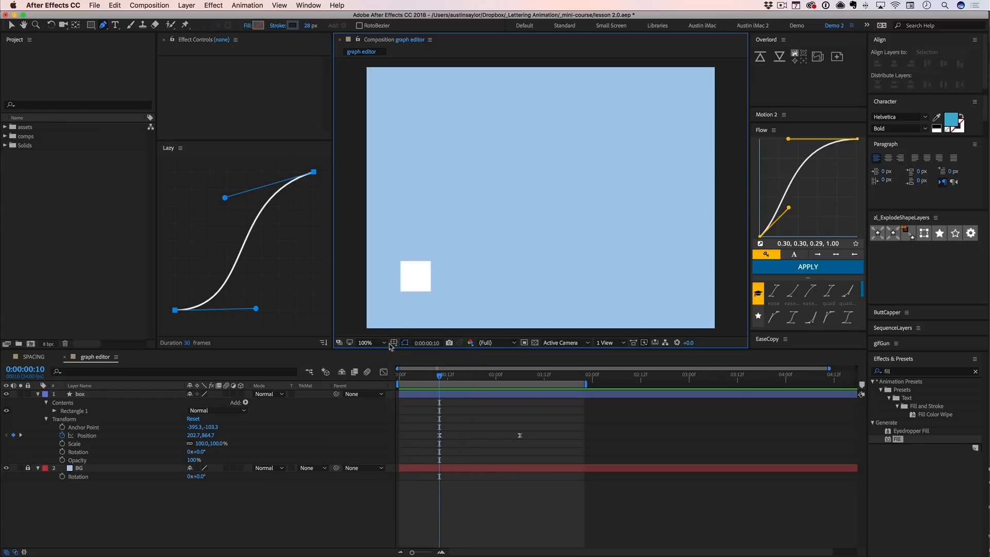
{"action": "key", "text": "apostrophe"}
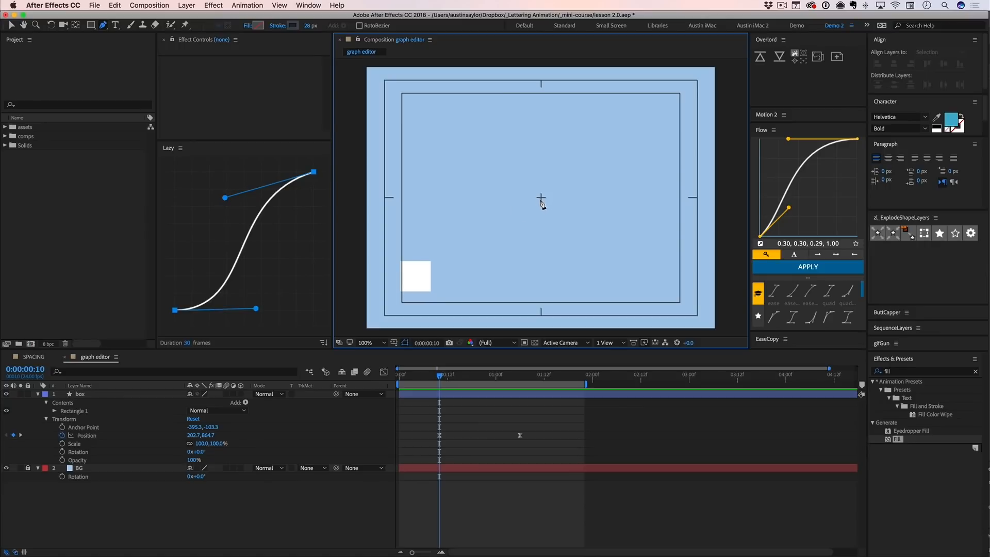
{"action": "left_click", "coordinate": [541, 198]}
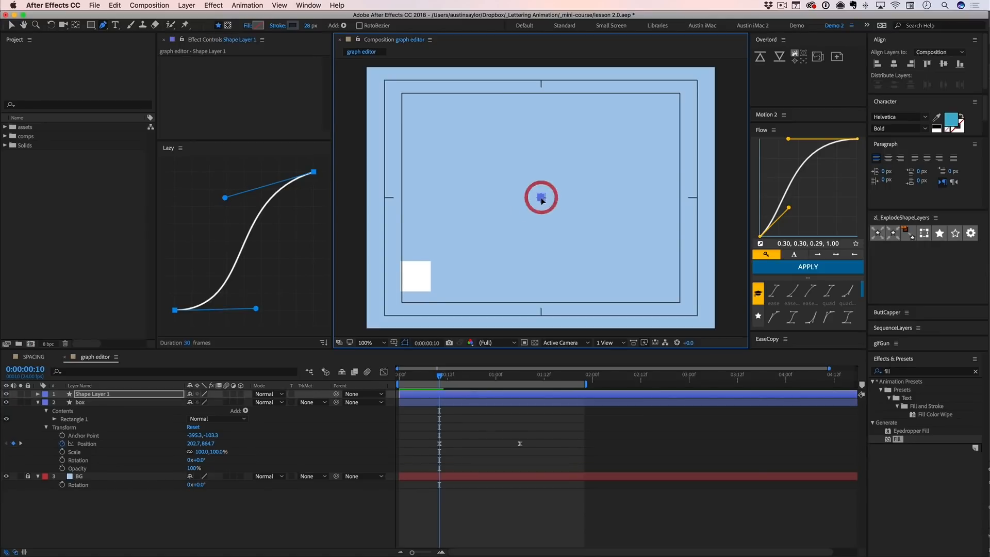
{"action": "key", "text": "shift"}
{"action": "left_click", "coordinate": [541, 95], "text": "shift"}
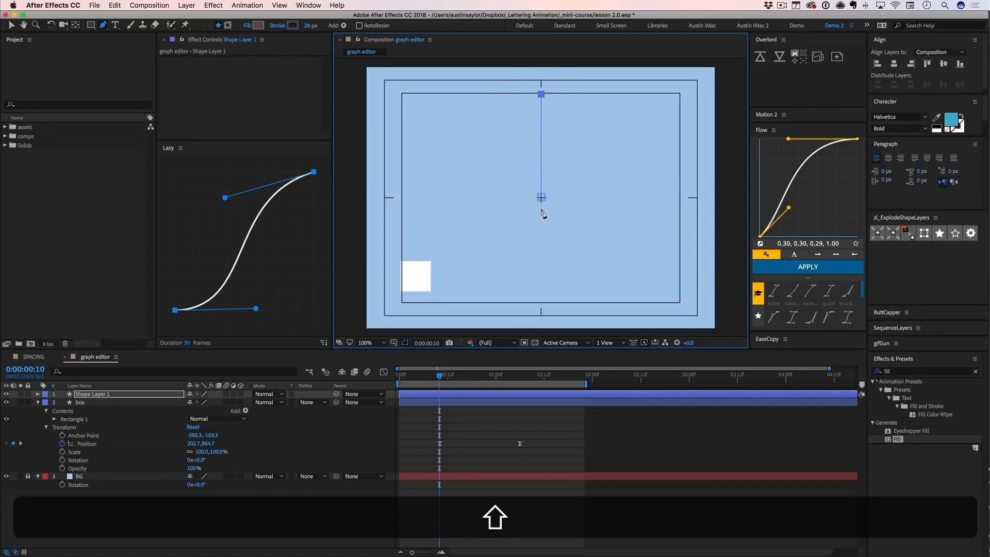
- Set the Line Cap of the vertical line's stroke to Round Cap
{"action": "left_click", "coordinate": [38, 394]}
{"action": "left_click", "coordinate": [46, 402]}
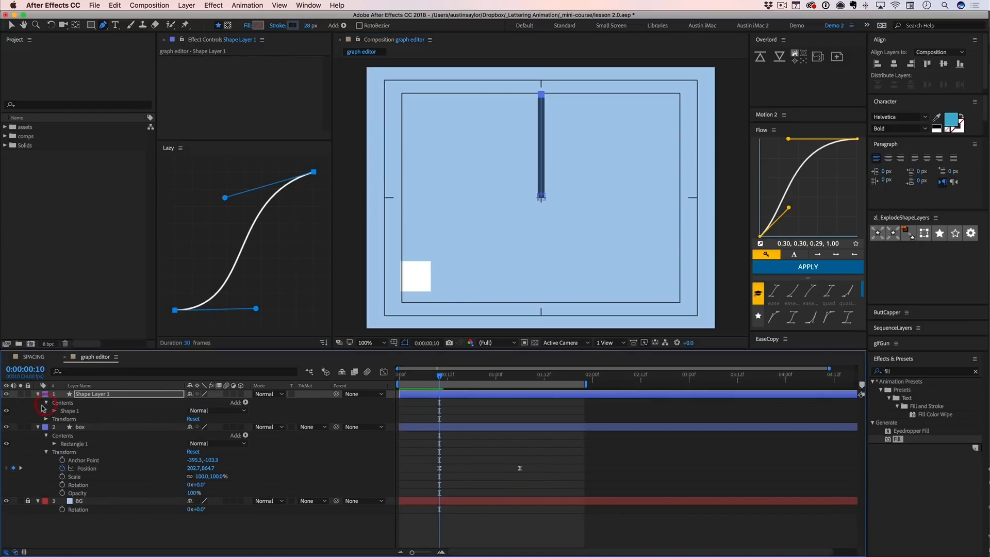
{"action": "left_click", "coordinate": [55, 411]}
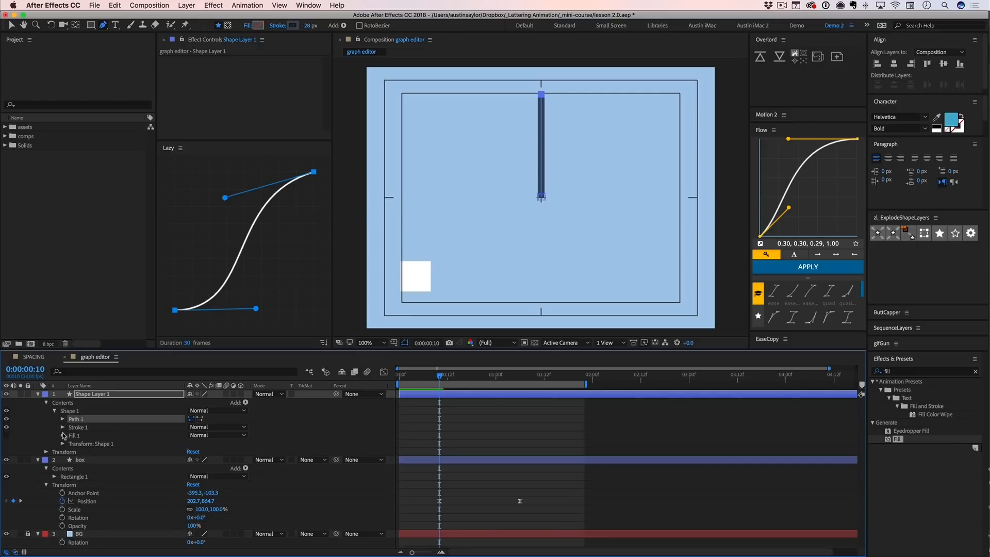
{"action": "left_click", "coordinate": [62, 428]}
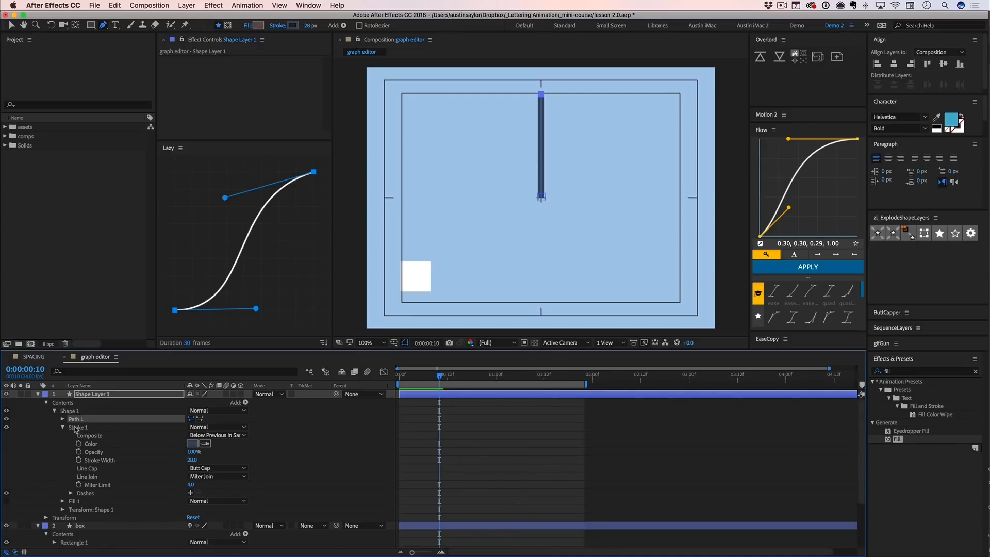
{"action": "left_click", "coordinate": [75, 411]}
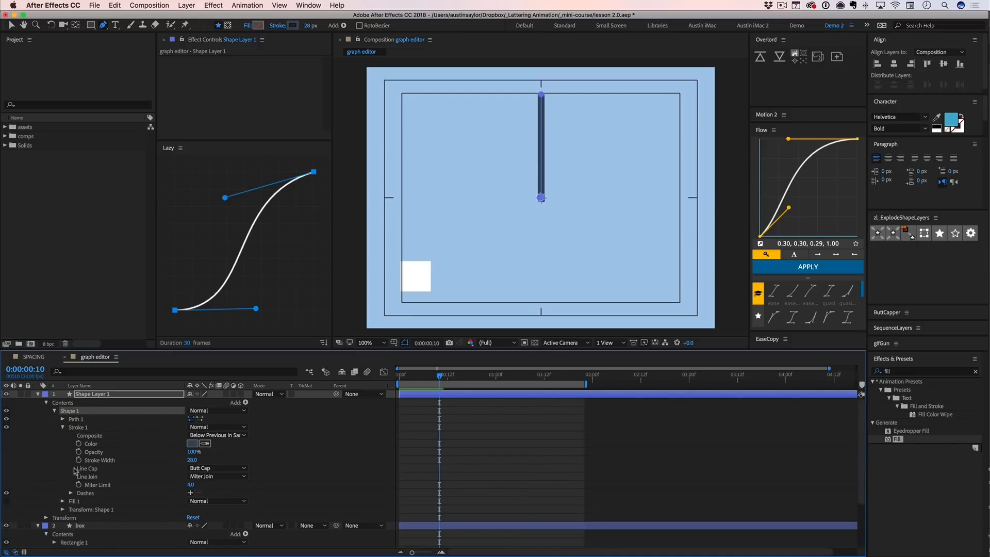
{"action": "left_click", "coordinate": [223, 468]}
{"action": "left_click", "coordinate": [227, 487]}
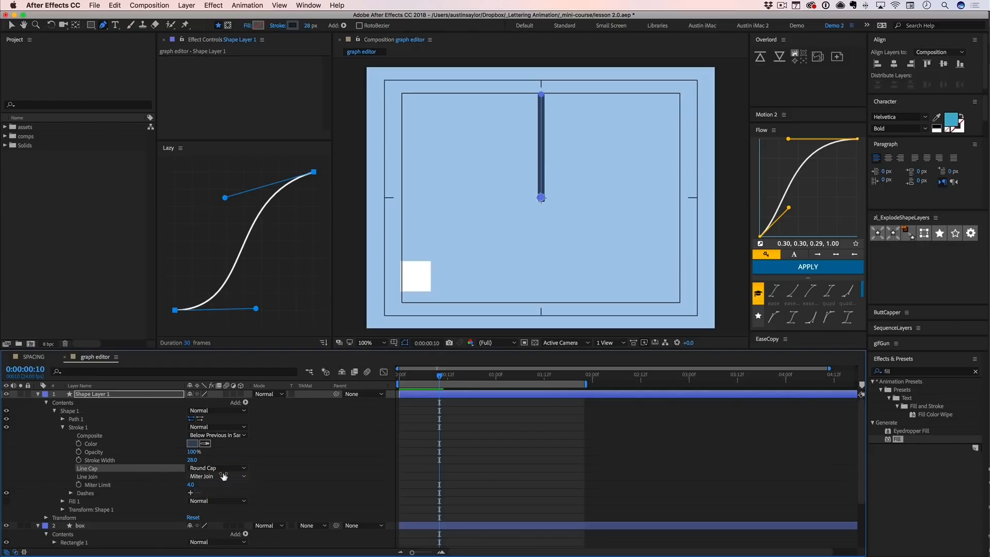
{"action": "left_click", "coordinate": [487, 452]}
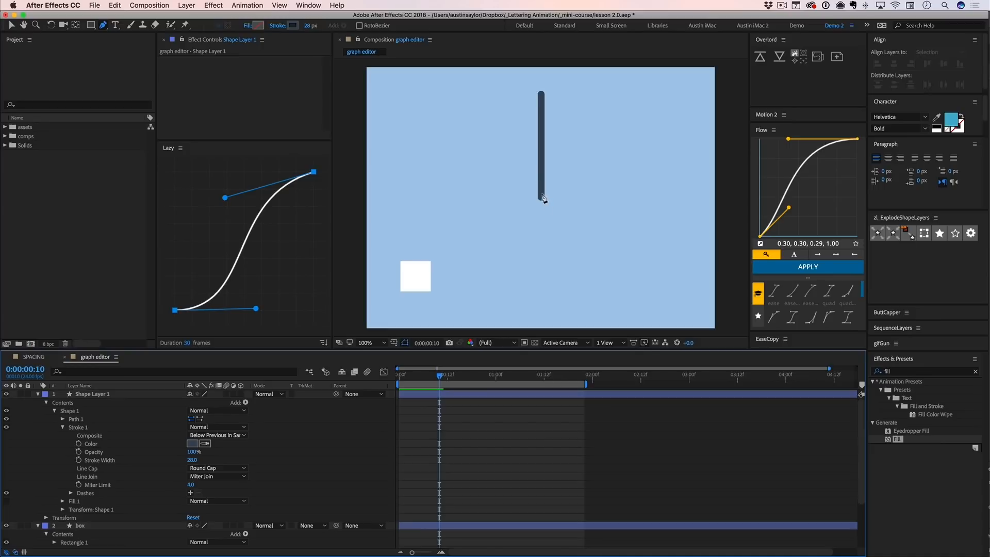
- Rename the new shape layer as line and collapse the properties of the line and box layers
{"action": "left_click", "coordinate": [442, 395]}
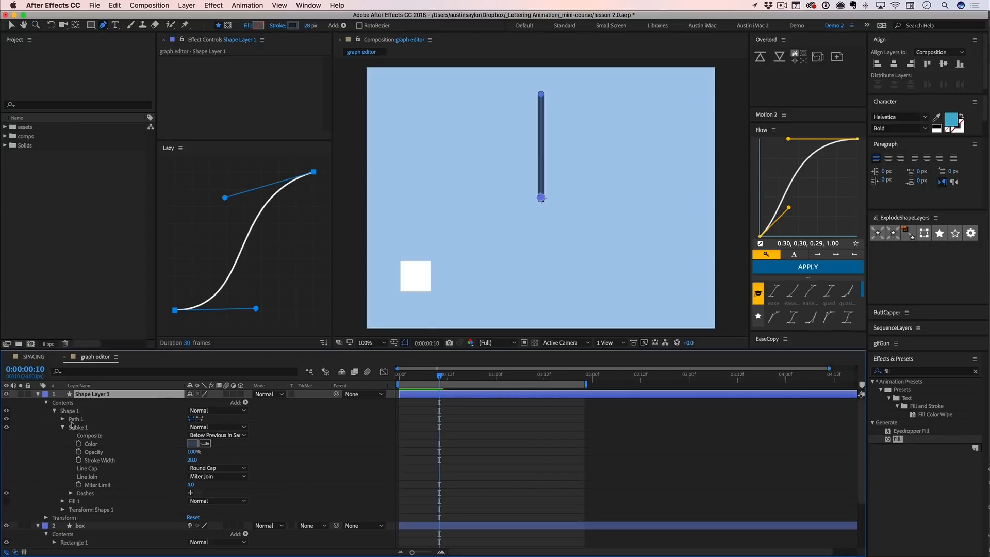
{"action": "key", "text": "Return"}
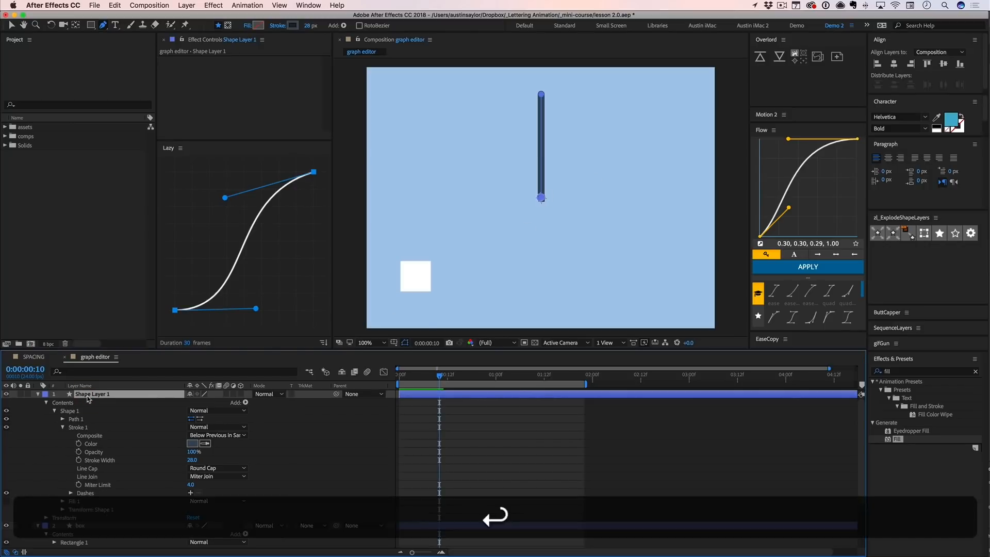
{"action": "type", "text": "line"}
{"action": "key", "text": "Return"}
{"action": "left_click", "coordinate": [38, 394]}
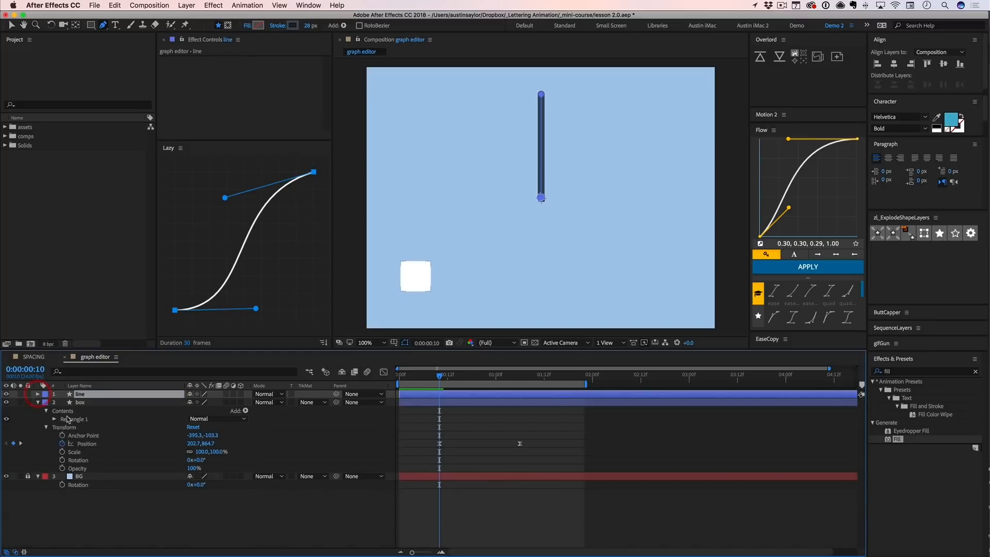
{"action": "left_click", "coordinate": [37, 402]}
{"action": "left_click", "coordinate": [95, 486]}
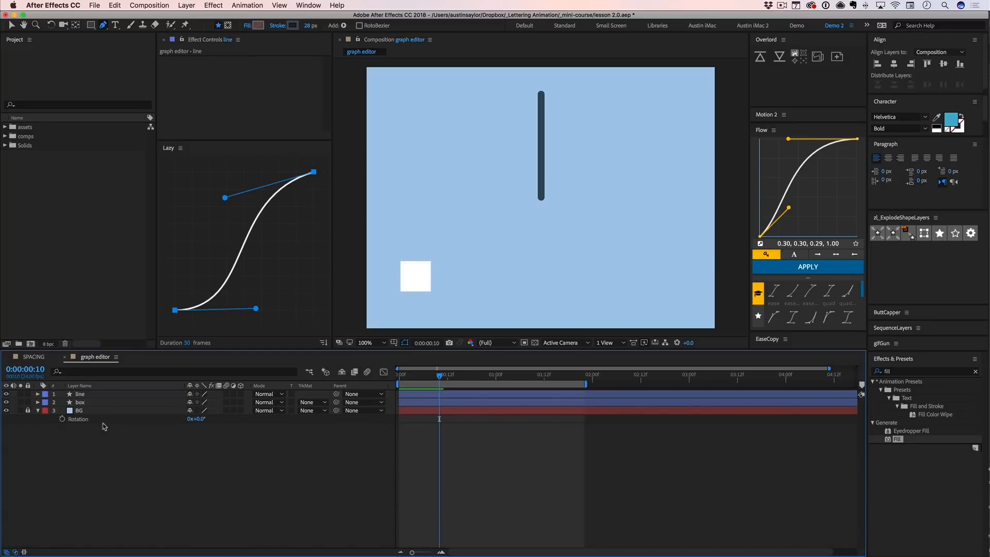
- Change the label colour of the line layer to Purple
{"action": "left_click", "coordinate": [91, 396]}
{"action": "left_click", "coordinate": [44, 394]}
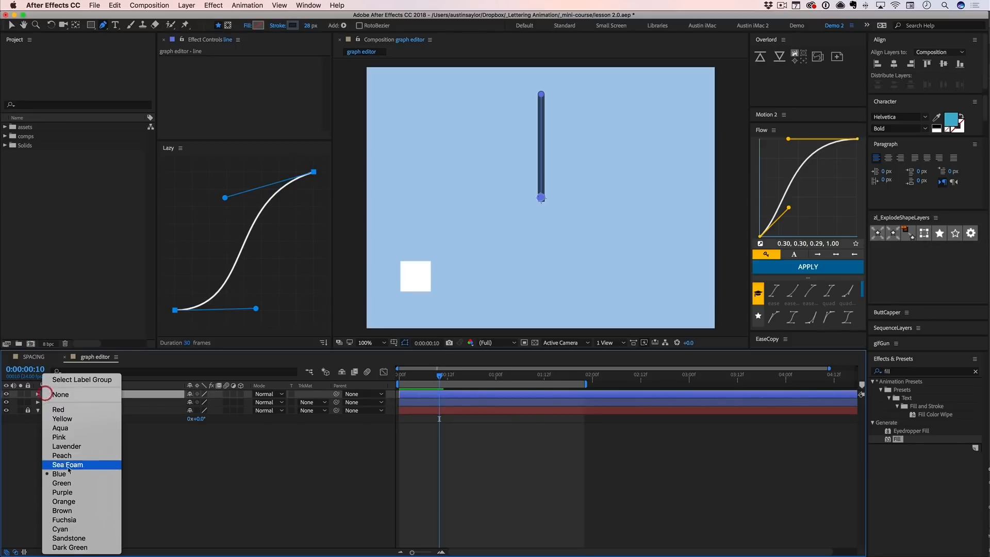
{"action": "left_click", "coordinate": [77, 492]}
{"action": "key", "text": "super+shift+a"}
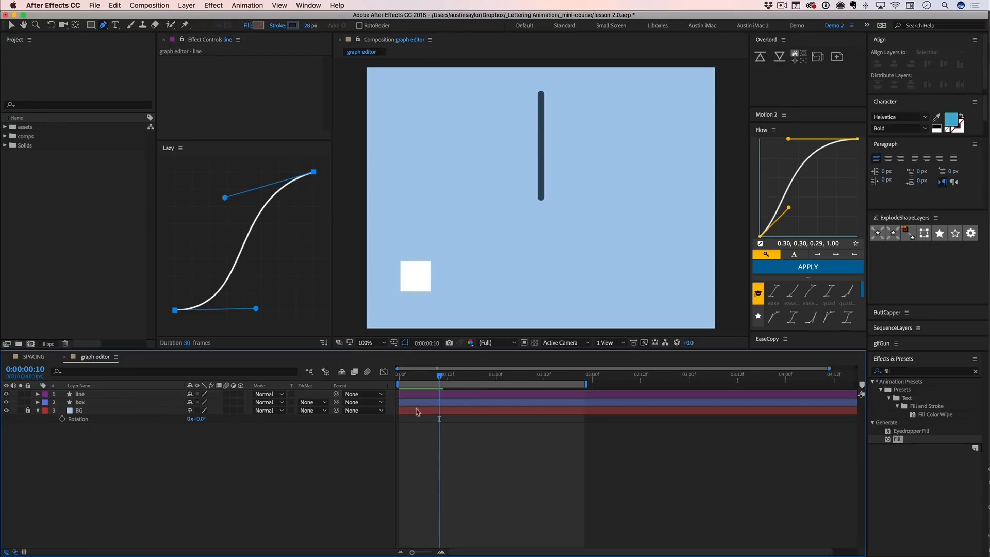
- Add a Rotation keyframe to the line layer at 0:00:00:10
{"action": "left_click", "coordinate": [440, 395]}
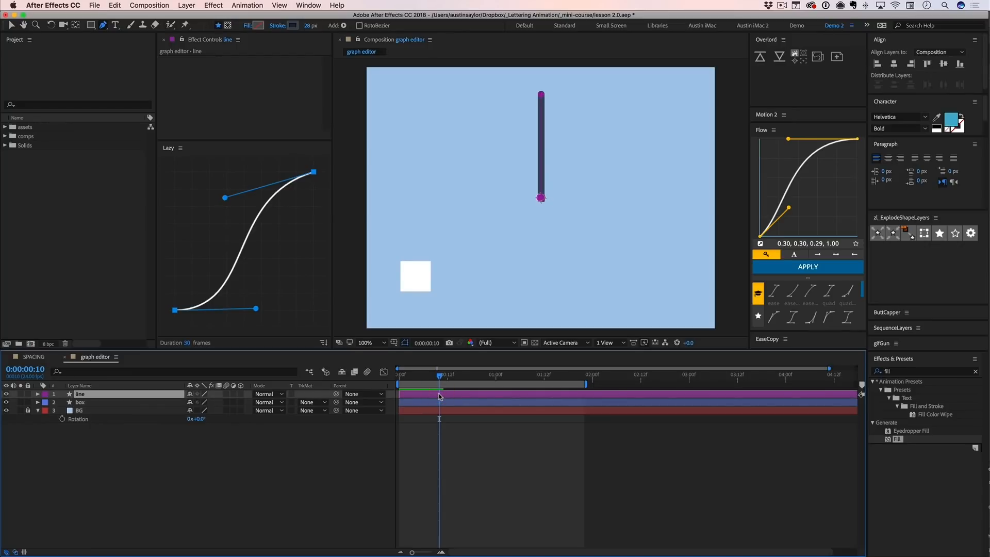
{"action": "key", "text": "alt"}
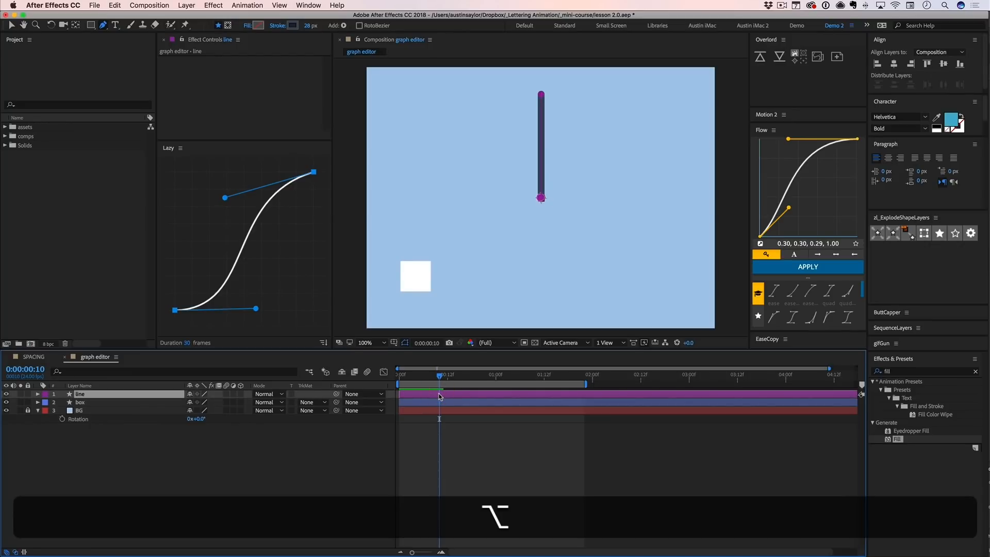
{"action": "key", "text": "alt+r"}
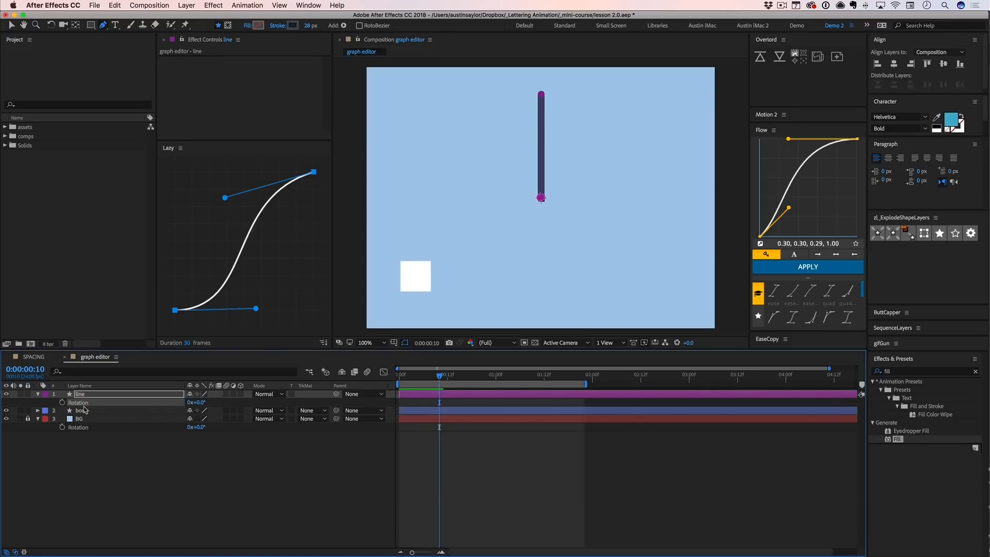
{"action": "key", "text": "alt+shift+r"}
- Reveal the box layer's keyframed Position property and select both of its keyframes
{"action": "left_click", "coordinate": [444, 411]}
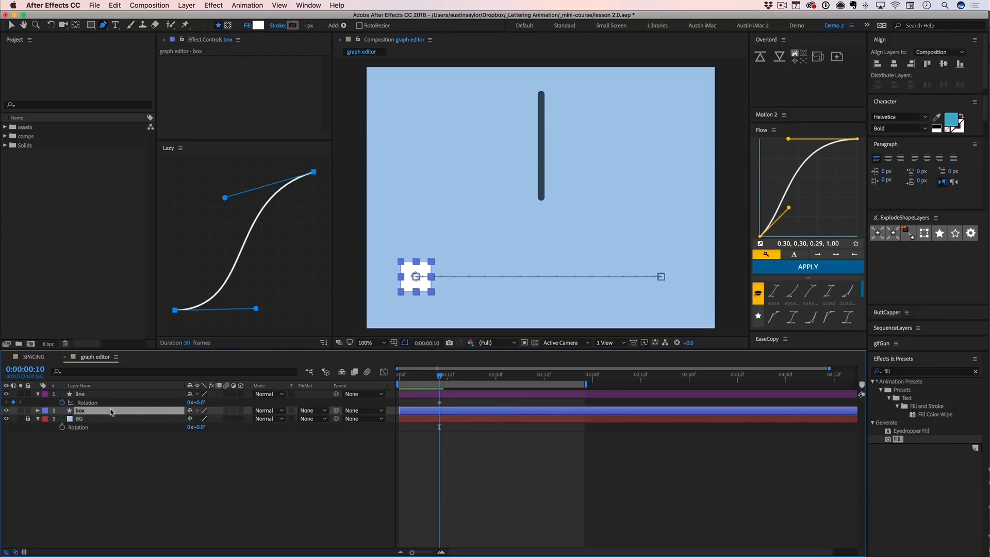
{"action": "key", "text": "u"}
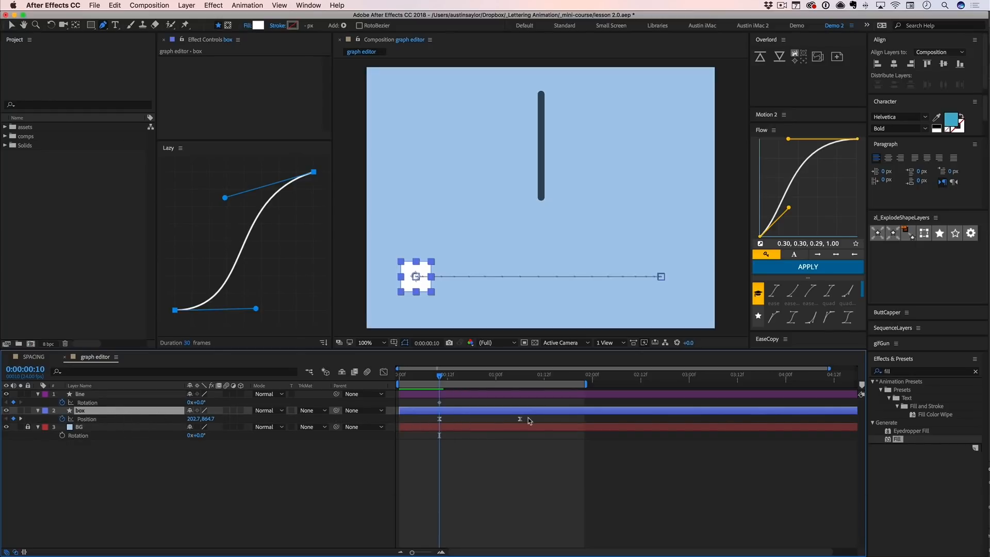
{"action": "mouse_move", "coordinate": [529, 420]}
{"action": "left_mouse_down"}
{"action": "mouse_move", "coordinate": [430, 424]}
{"action": "mouse_move", "coordinate": [537, 428]}
{"action": "left_mouse_up"}
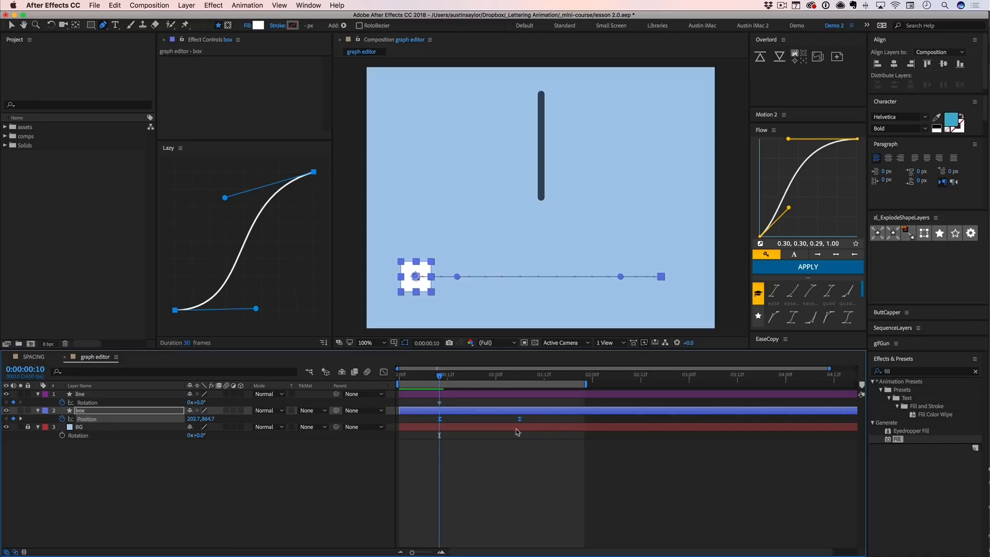
- Keyframe the line layer's Rotation at 90° at 0:00:01:06, aligned with the box's second Position keyframe
{"action": "left_click", "coordinate": [451, 395]}
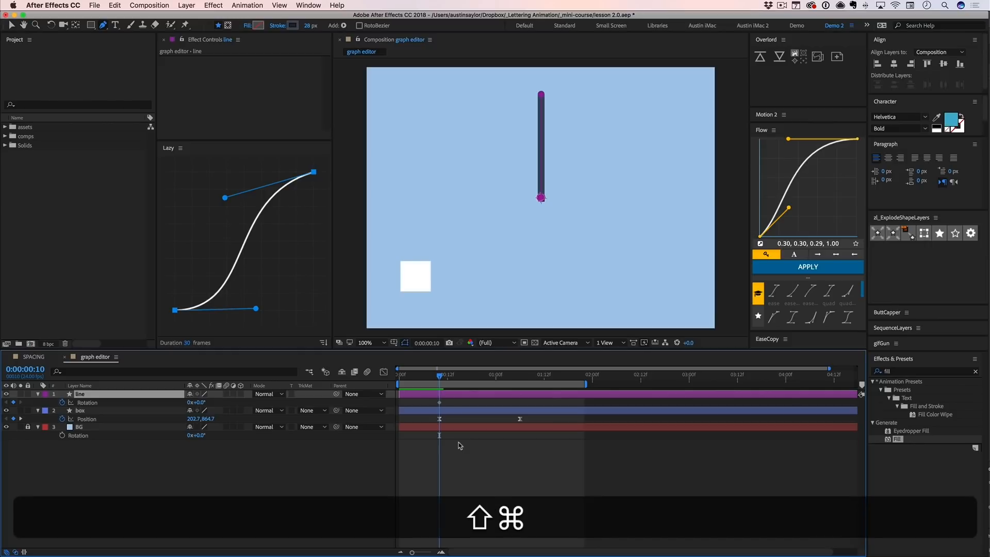
{"action": "key", "text": "super+shift+Right"}
{"action": "key", "text": "super+shift+Right"}
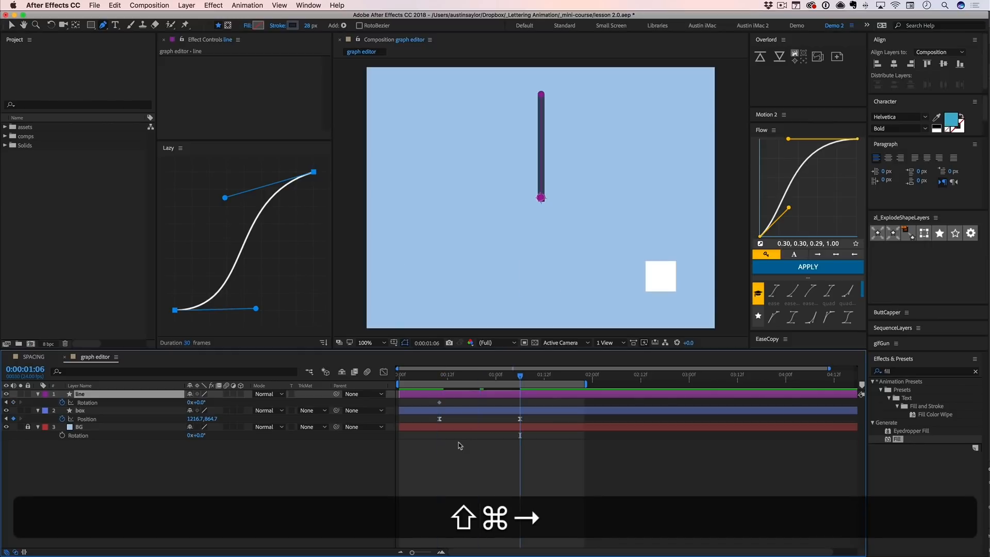
{"action": "left_click", "coordinate": [441, 402]}
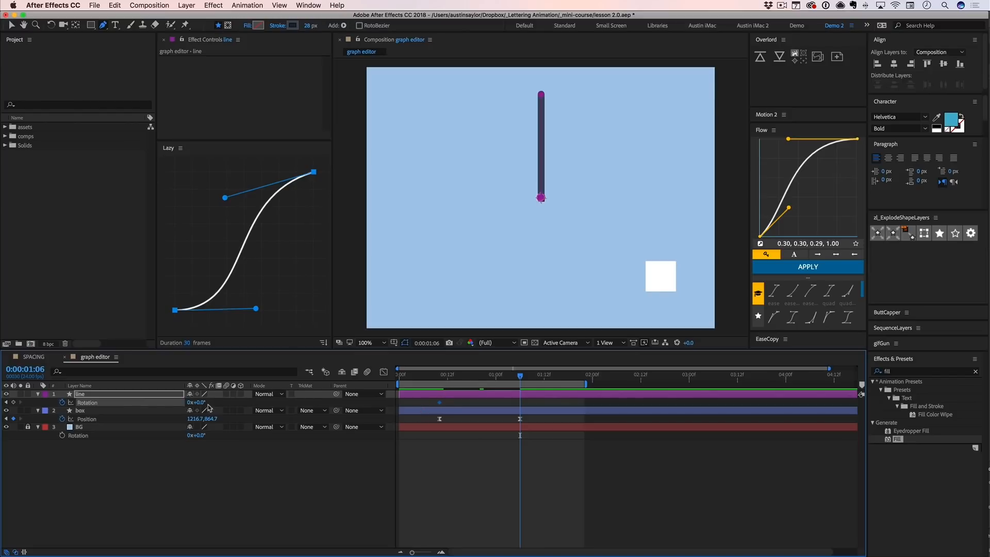
{"action": "left_click_drag", "start_coordinate": [202, 403], "coordinate": [243, 402]}
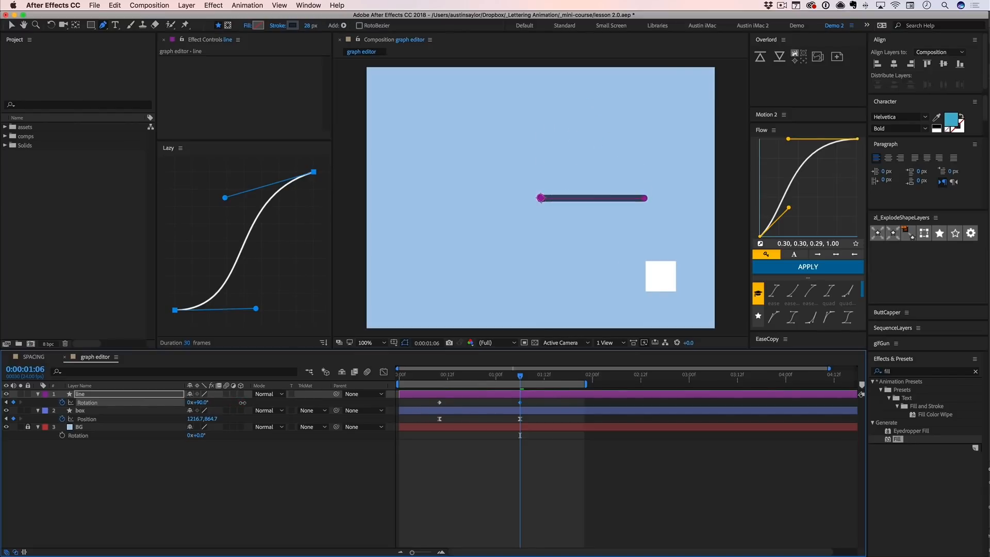
{"action": "left_click", "coordinate": [530, 453]}
- Set the line layer's first Rotation keyframe at 0:00:00:10 to -90°
{"action": "left_click", "coordinate": [438, 378]}
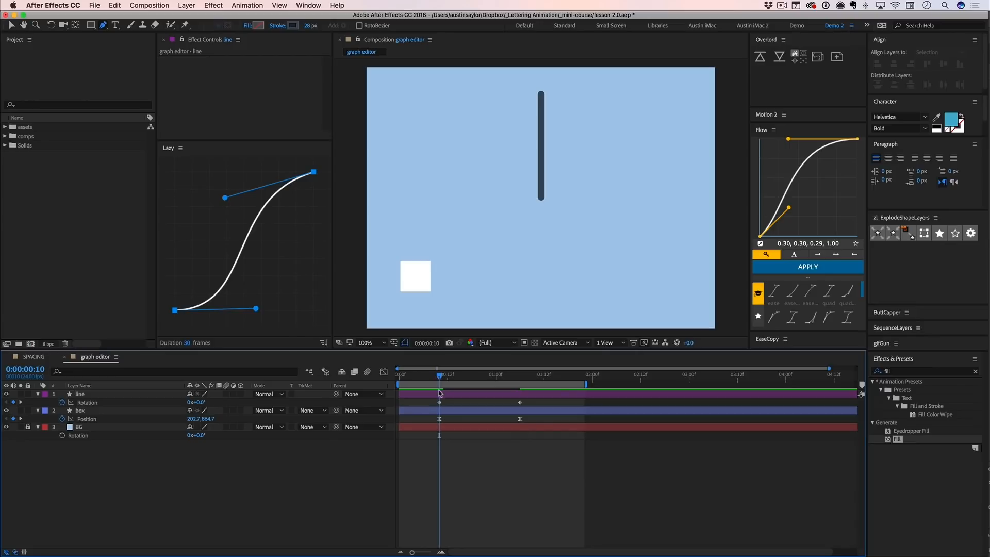
{"action": "left_click", "coordinate": [202, 402]}
{"action": "left_click", "coordinate": [219, 404]}
{"action": "left_click_drag", "start_coordinate": [202, 403], "coordinate": [175, 405]}
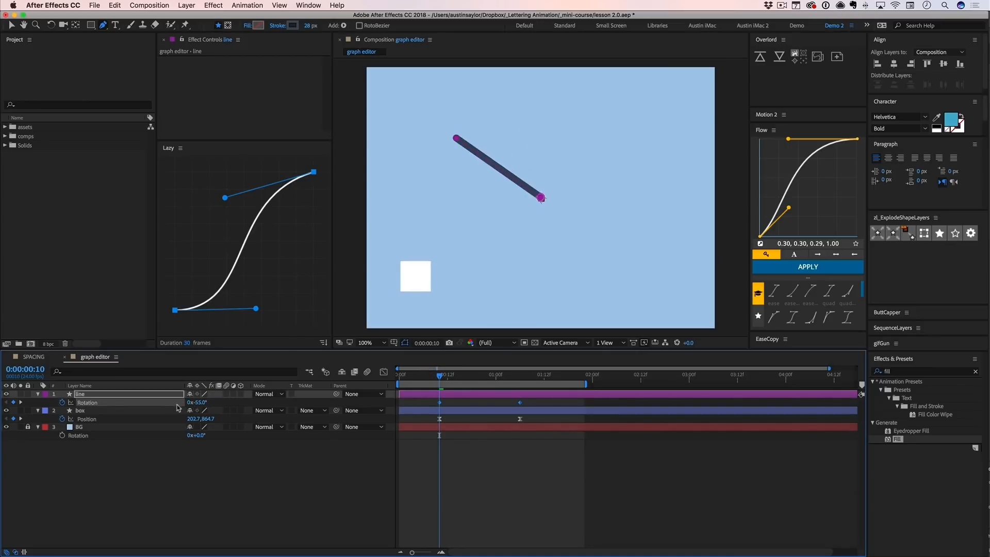
{"action": "type", "text": "-90"}
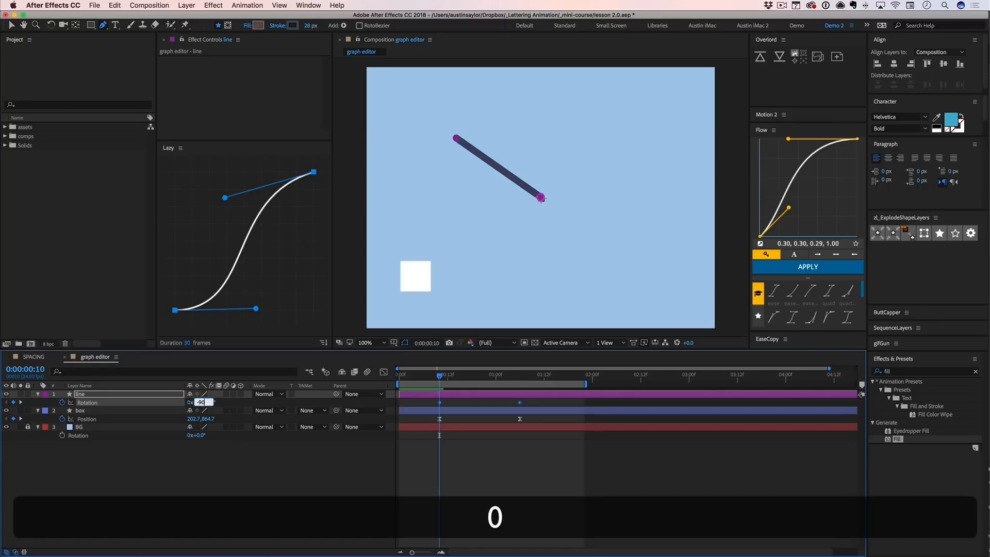
{"action": "key", "text": "Return"}
{"action": "left_click", "coordinate": [428, 436]}
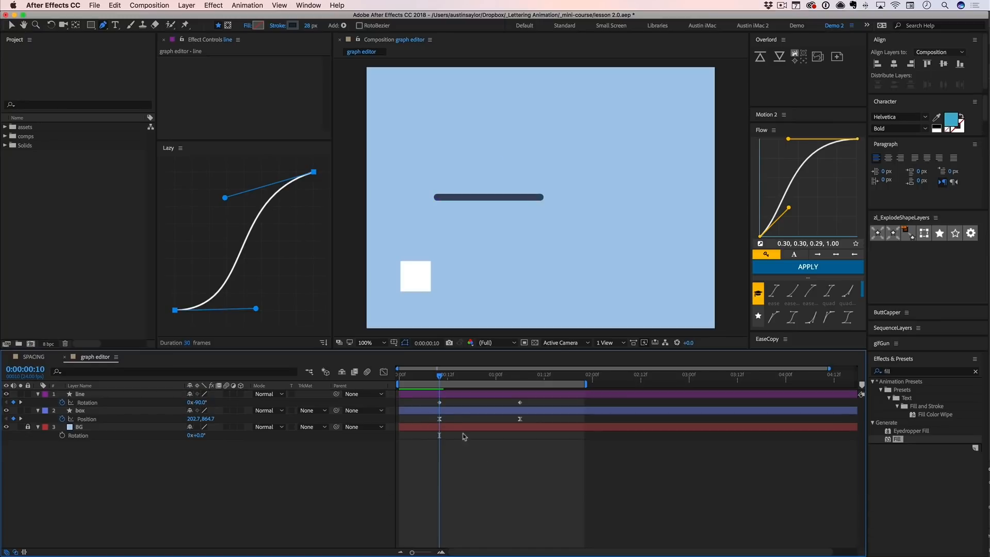
- Set the line layer's Rotation keyframe at 0:00:01:06 to 90° and preview the rotation
{"action": "key", "text": "space"}
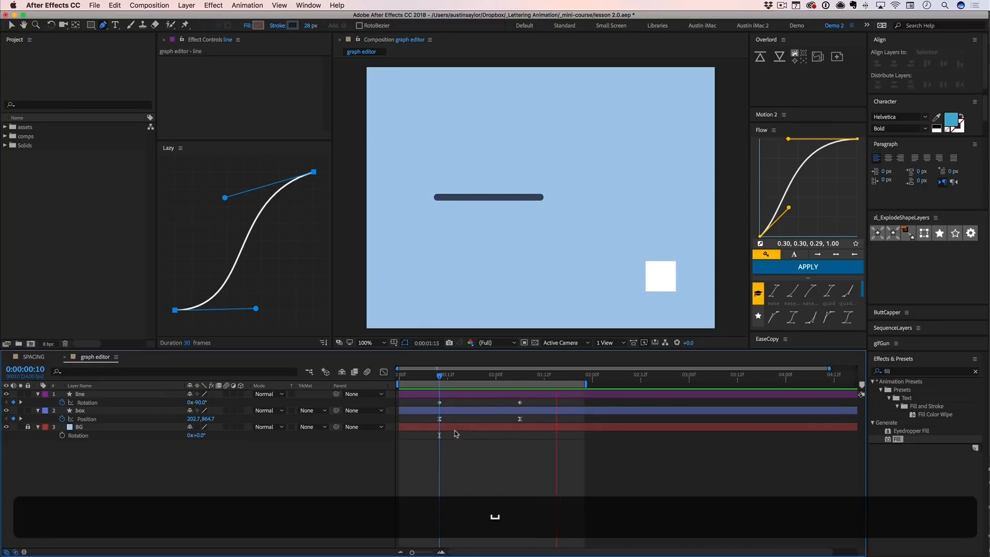
{"action": "left_click", "coordinate": [443, 377]}
{"action": "left_click_drag", "start_coordinate": [443, 377], "coordinate": [519, 377]}
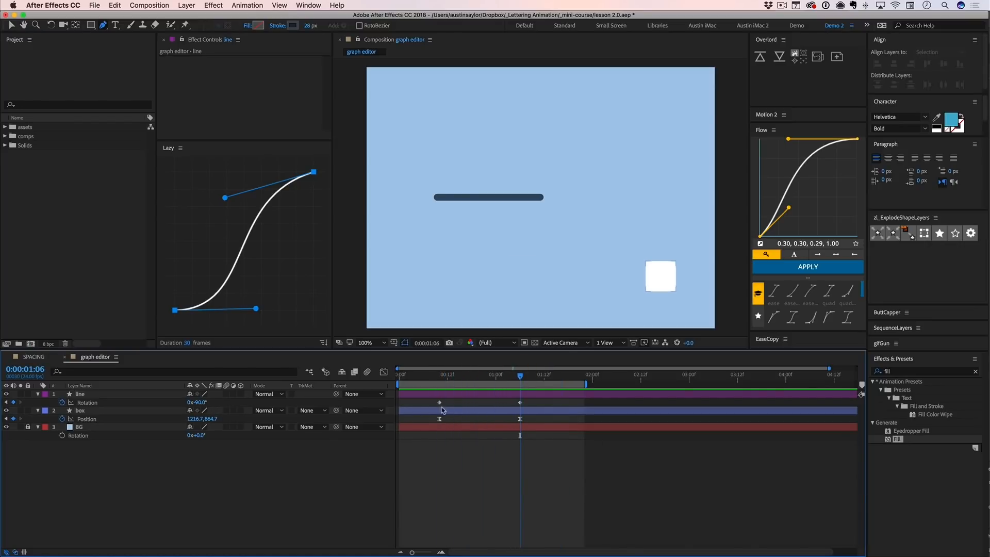
{"action": "left_click", "coordinate": [200, 402]}
{"action": "type", "text": "90"}
{"action": "key", "text": "Return"}
{"action": "left_click", "coordinate": [452, 441]}
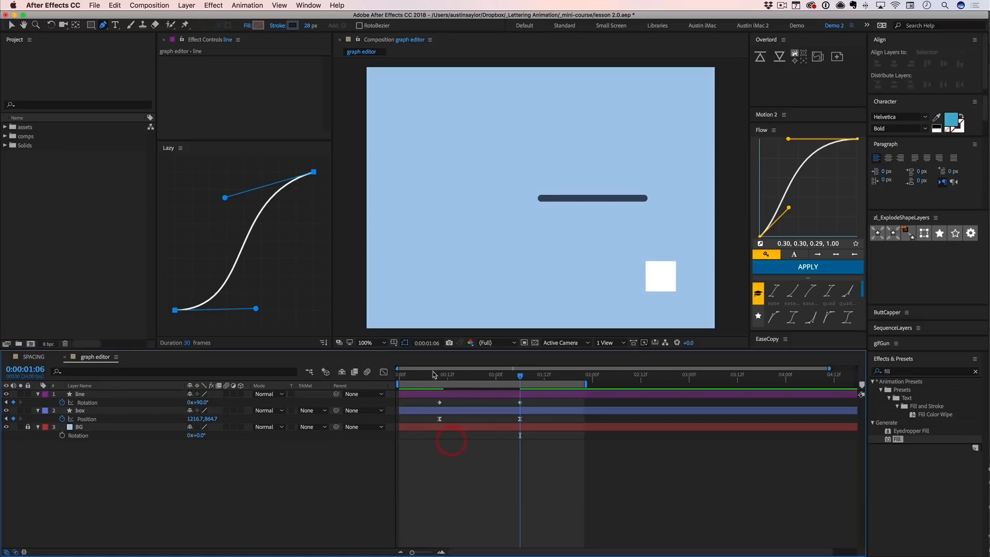
{"action": "mouse_move", "coordinate": [434, 377]}
{"action": "left_mouse_down"}
{"action": "mouse_move", "coordinate": [535, 379]}
{"action": "mouse_move", "coordinate": [428, 379]}
{"action": "left_mouse_up"}
{"action": "key", "text": "space"}
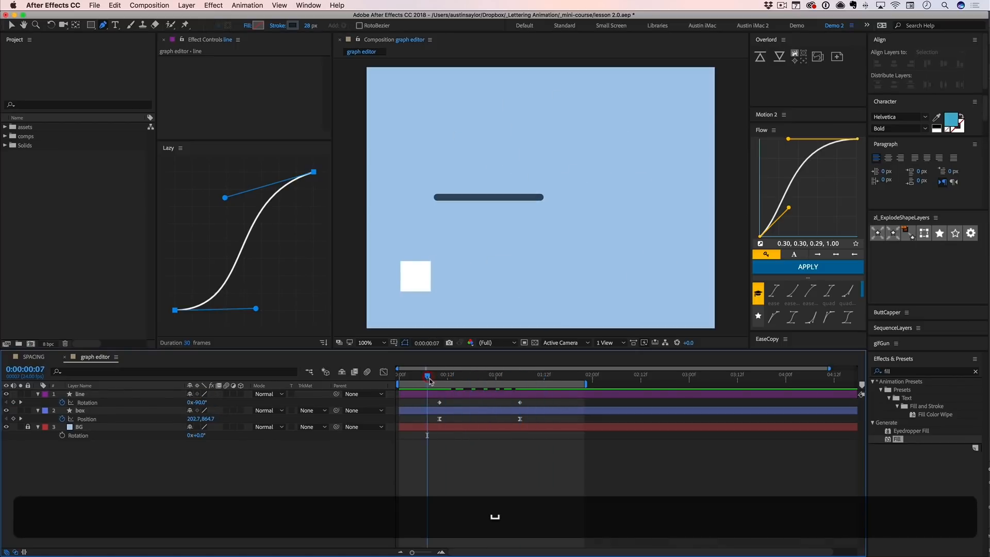
{"action": "key", "text": "space"}
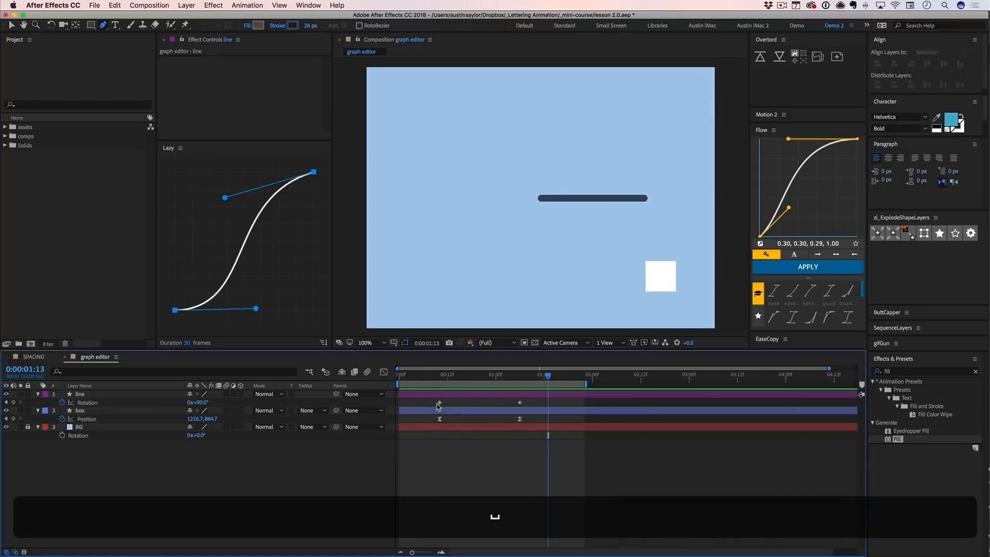
- Apply Easy Ease to both of the line layer's Rotation keyframes and preview the eased motion
{"action": "left_click_drag", "start_coordinate": [437, 406], "coordinate": [548, 392]}
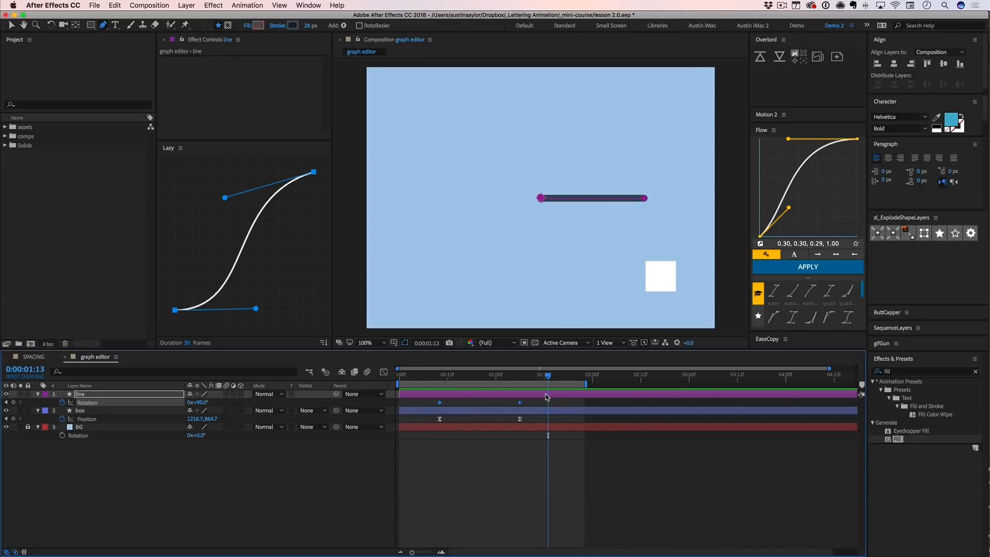
{"action": "key", "text": "F9"}
{"action": "left_click", "coordinate": [538, 444]}
{"action": "key", "text": "space"}
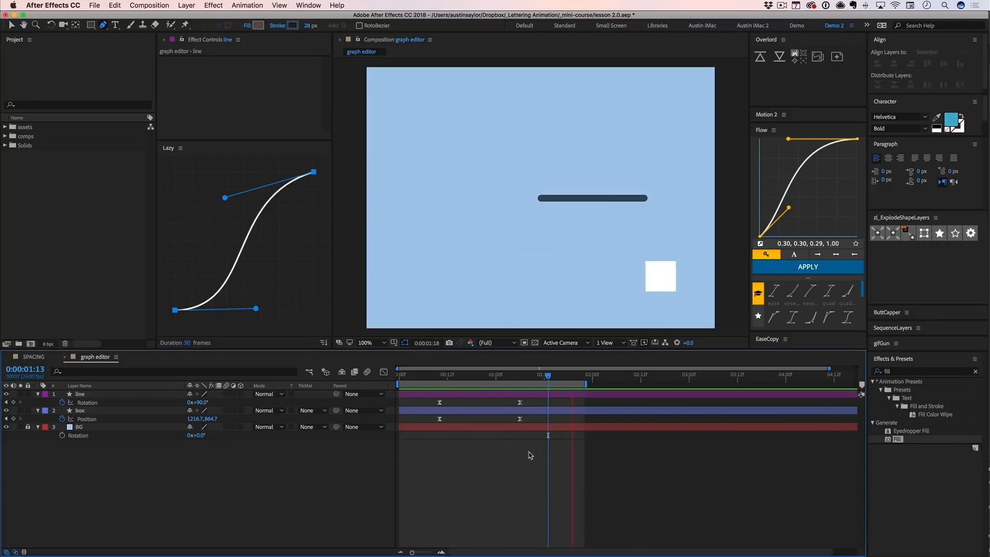
{"action": "key", "text": "space"}
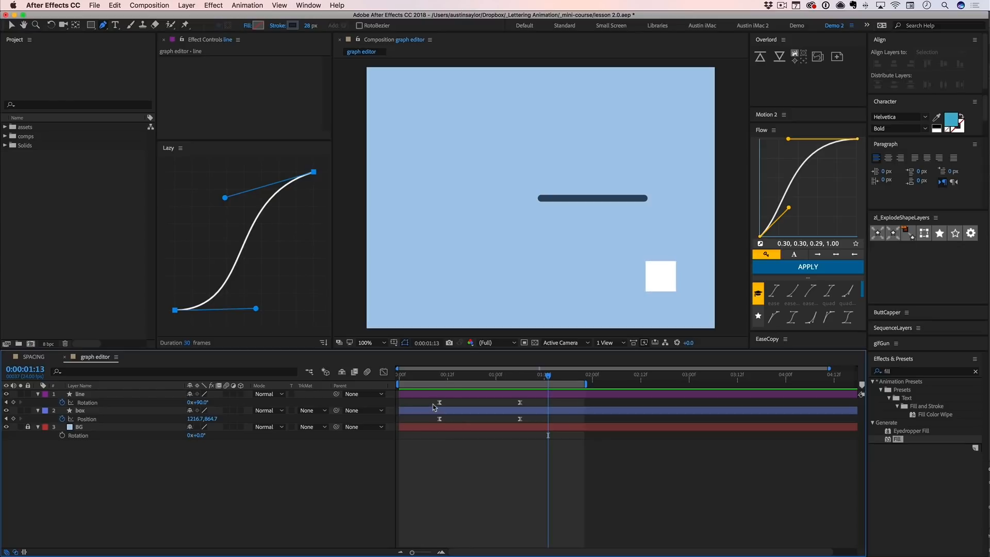
- Show the line layer's Rotation curve in the Graph Editor, fit all graphs to view and activate the Selection tool
{"action": "left_click_drag", "start_coordinate": [432, 404], "coordinate": [548, 397]}
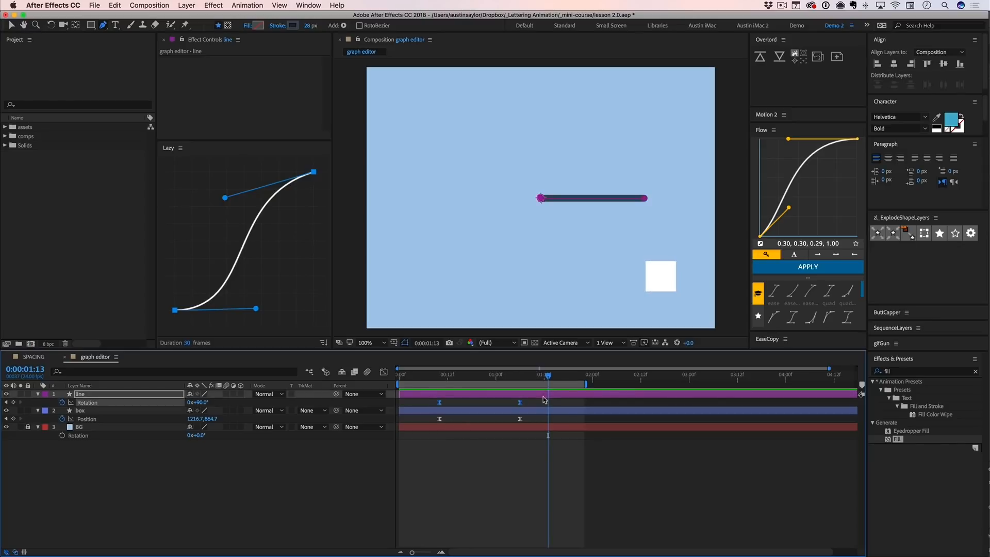
{"action": "left_click", "coordinate": [383, 373]}
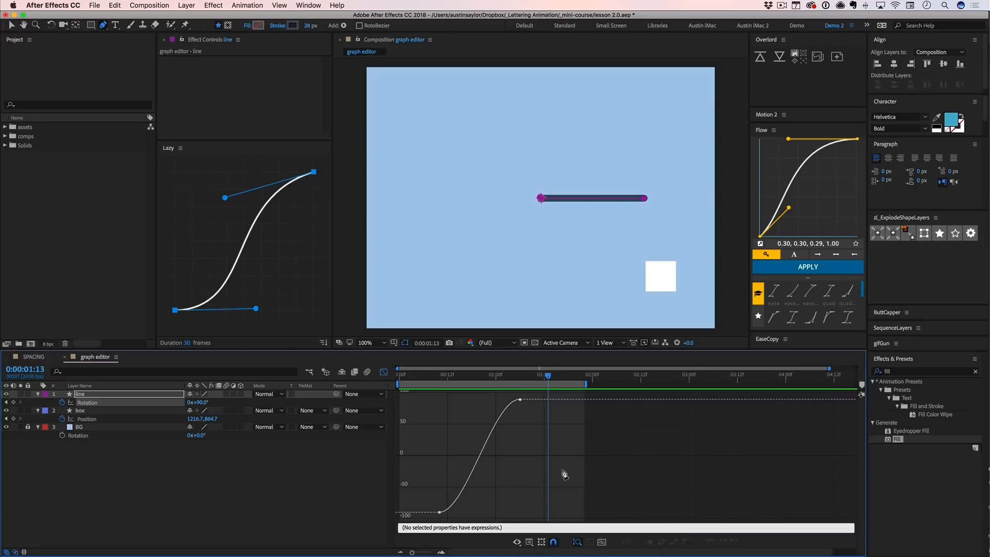
{"action": "key", "text": "minus"}
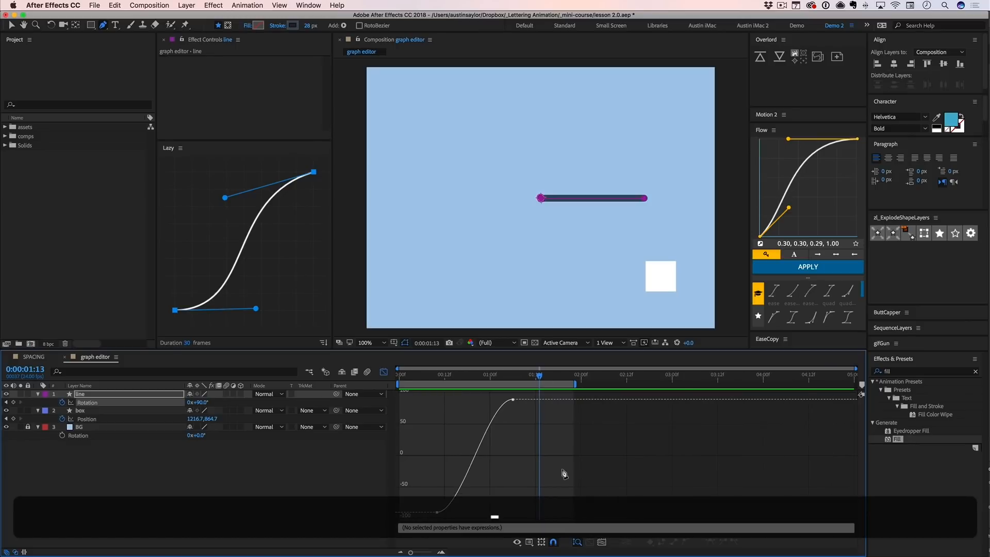
{"action": "key", "text": "equal"}
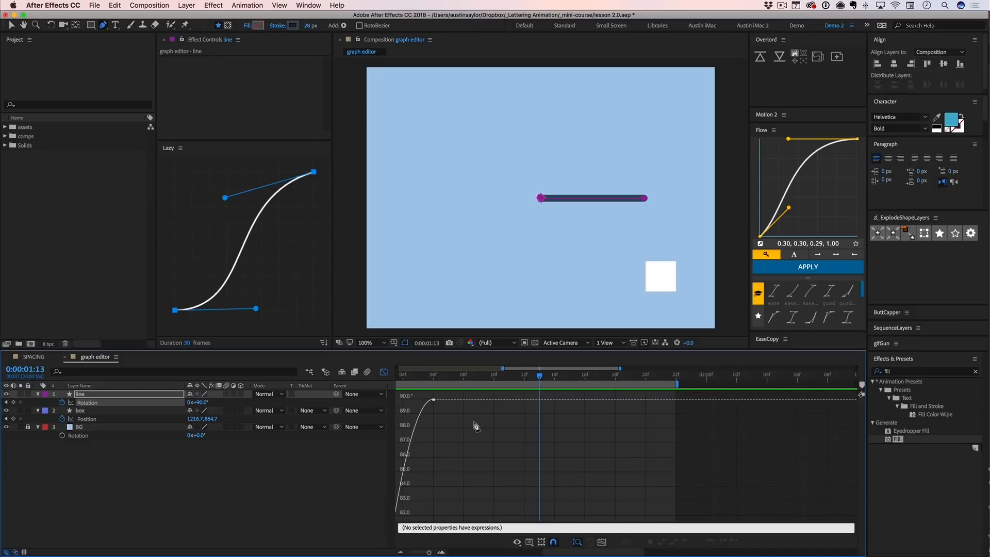
{"action": "left_click", "coordinate": [88, 403]}
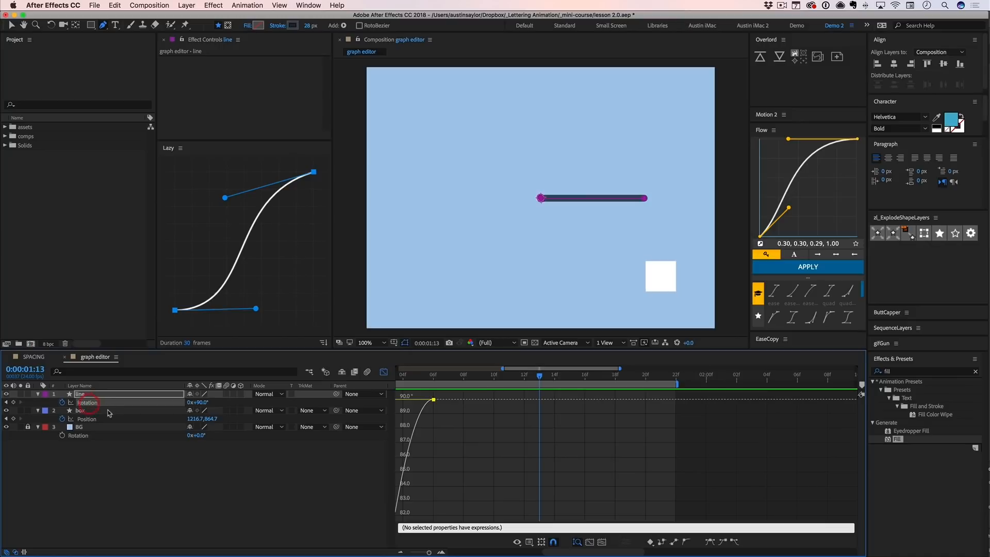
{"action": "left_click", "coordinate": [602, 542]}
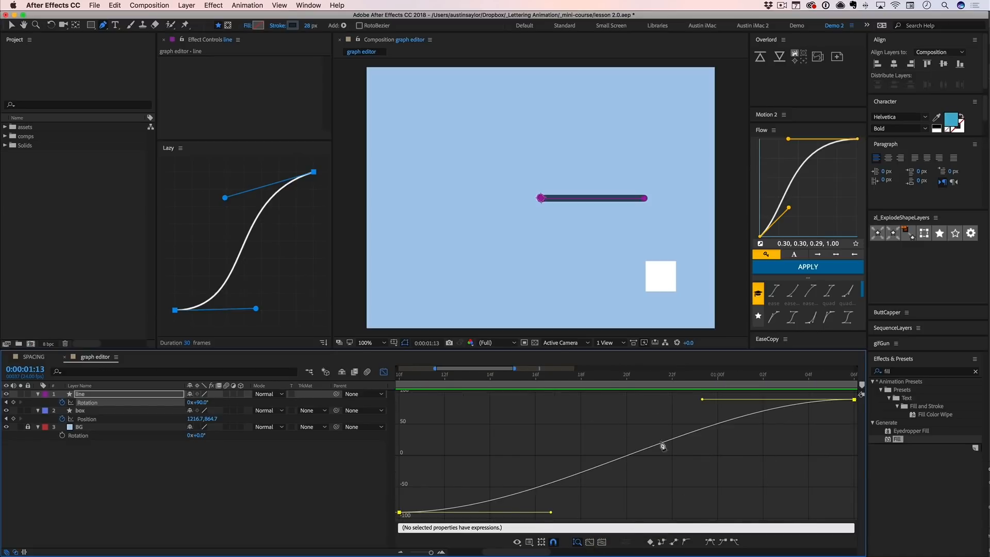
{"action": "key", "text": "v"}
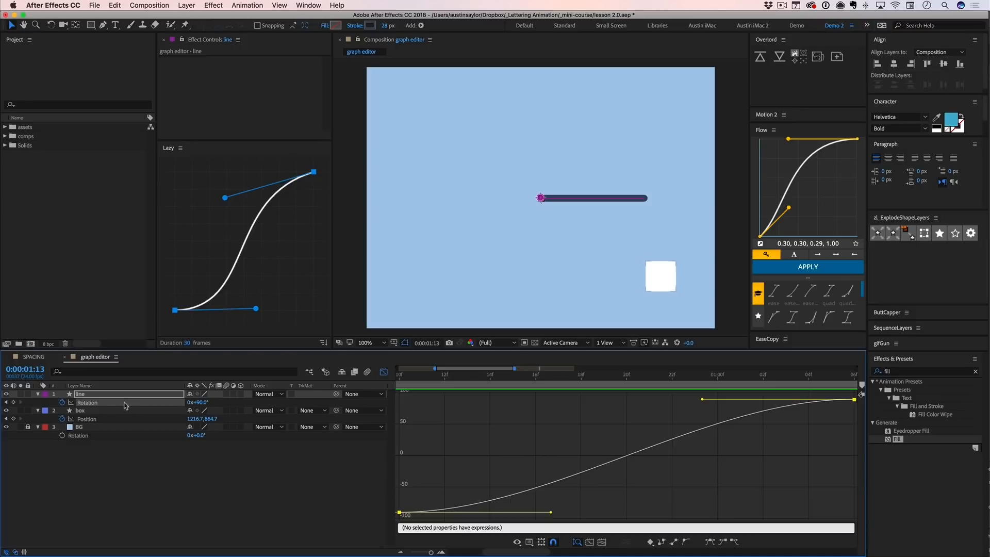
- Scrub along the line's Rotation value graph up to the keyframe at 0:00:01:06 to examine how the curve matches the motion
{"action": "left_click_drag", "start_coordinate": [444, 377], "coordinate": [422, 379]}
{"action": "key", "text": "space"}
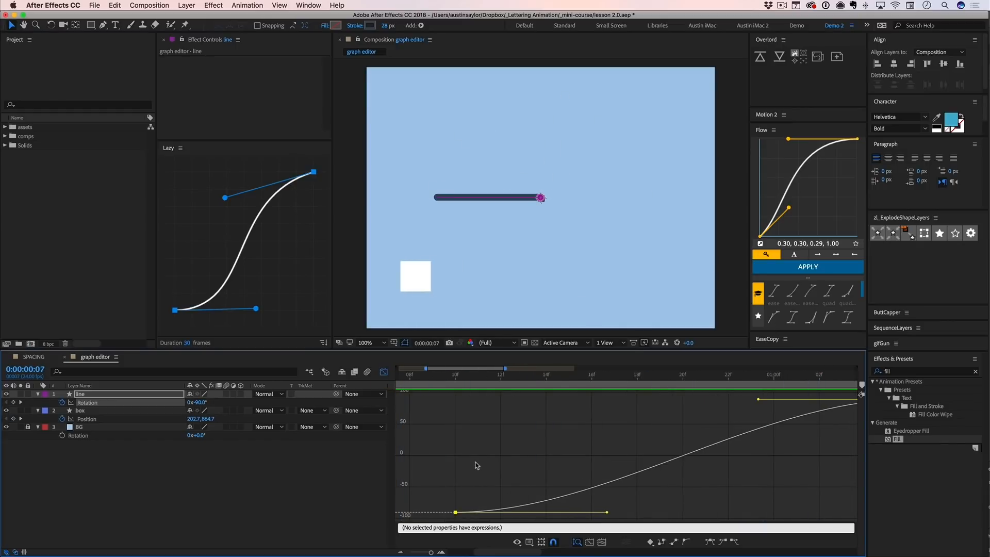
{"action": "left_click", "coordinate": [524, 379]}
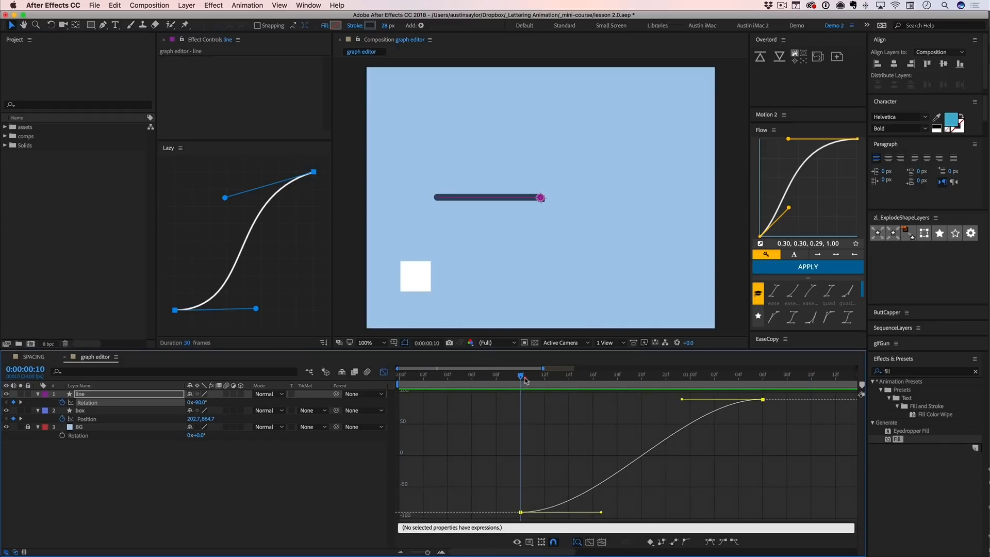
{"action": "left_click_drag", "start_coordinate": [528, 506], "coordinate": [513, 519]}
{"action": "left_click_drag", "start_coordinate": [522, 376], "coordinate": [592, 376]}
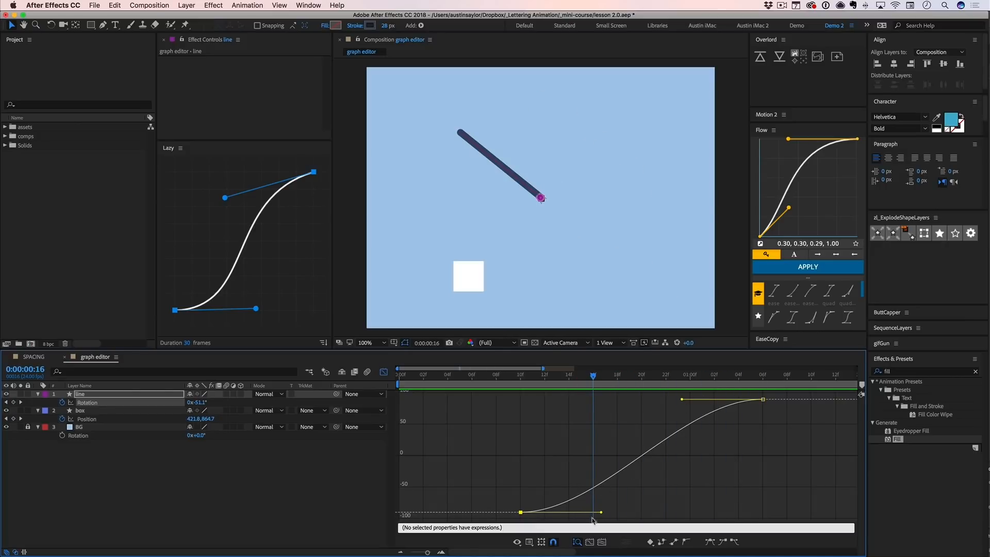
{"action": "left_click_drag", "start_coordinate": [593, 376], "coordinate": [544, 381]}
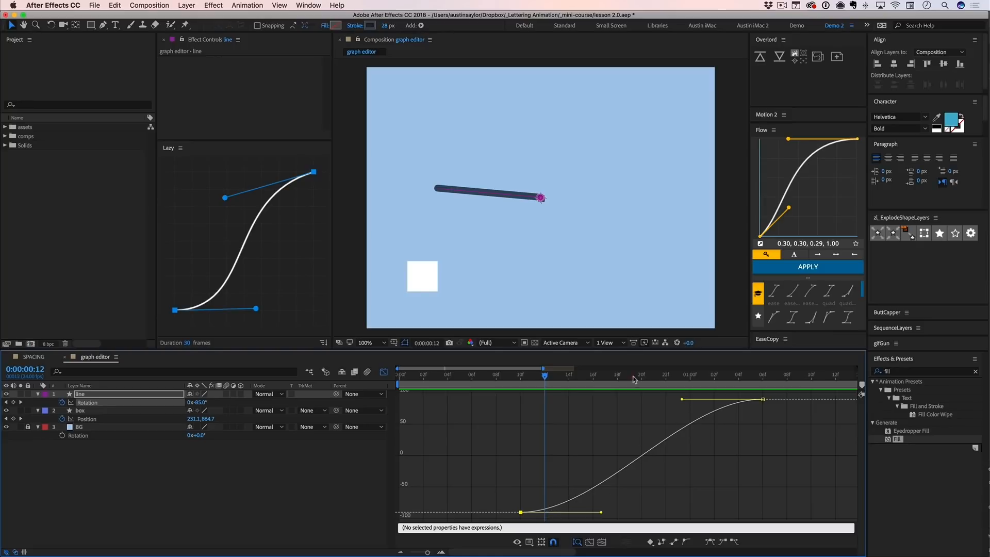
{"action": "left_click_drag", "start_coordinate": [621, 378], "coordinate": [763, 372]}
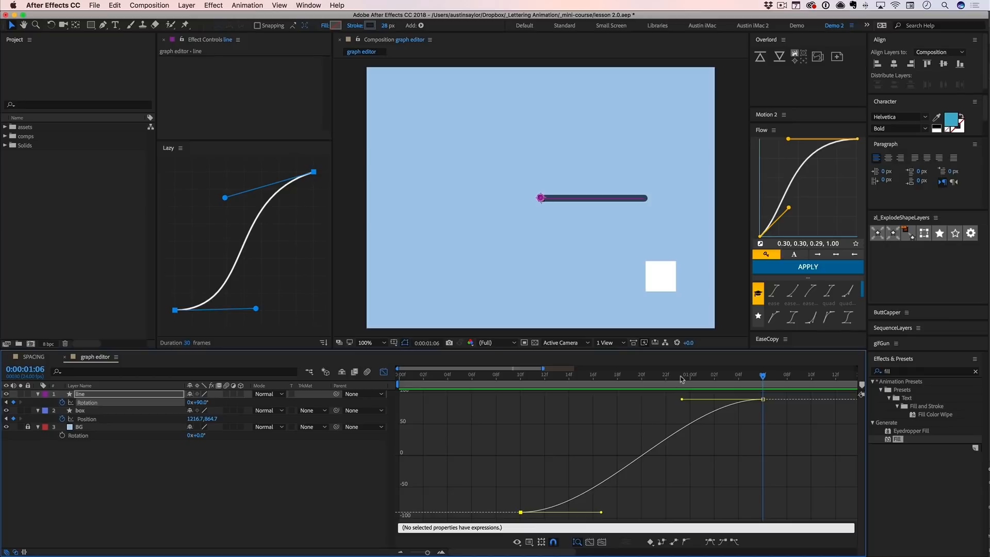
- Lengthen the Rotation curve's handles horizontally, the last keyframe's back to about 0:00:00:14 and the first's out to about 0:00:01:03, and preview the steeper easing
{"action": "left_click_drag", "start_coordinate": [682, 378], "coordinate": [566, 411]}
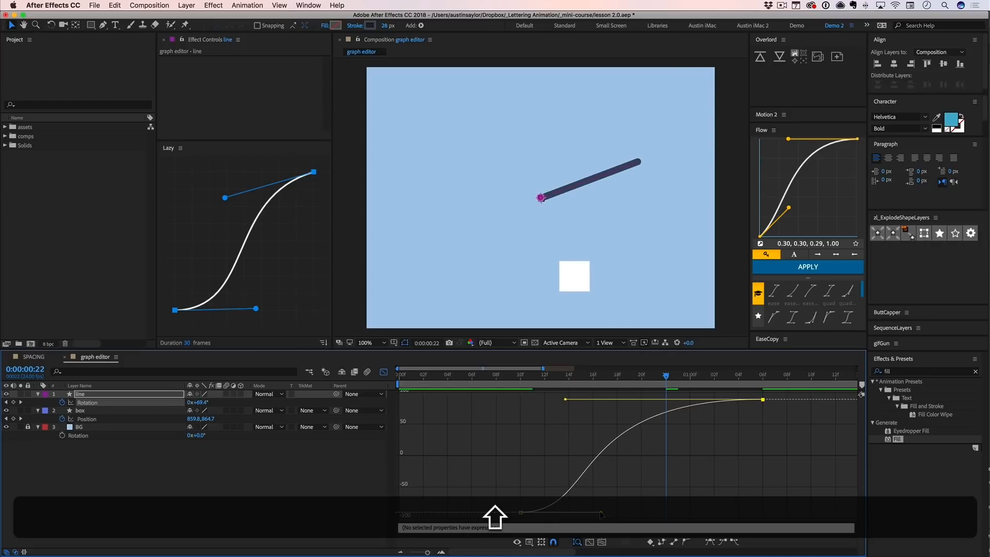
{"action": "left_click_drag", "start_coordinate": [601, 513], "coordinate": [727, 515]}
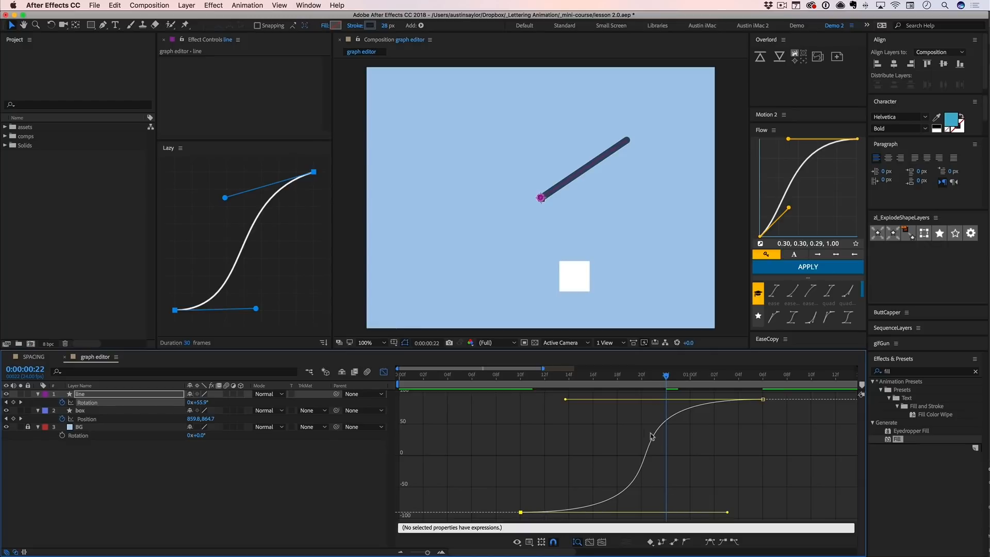
{"action": "key", "text": "ctrl+0"}
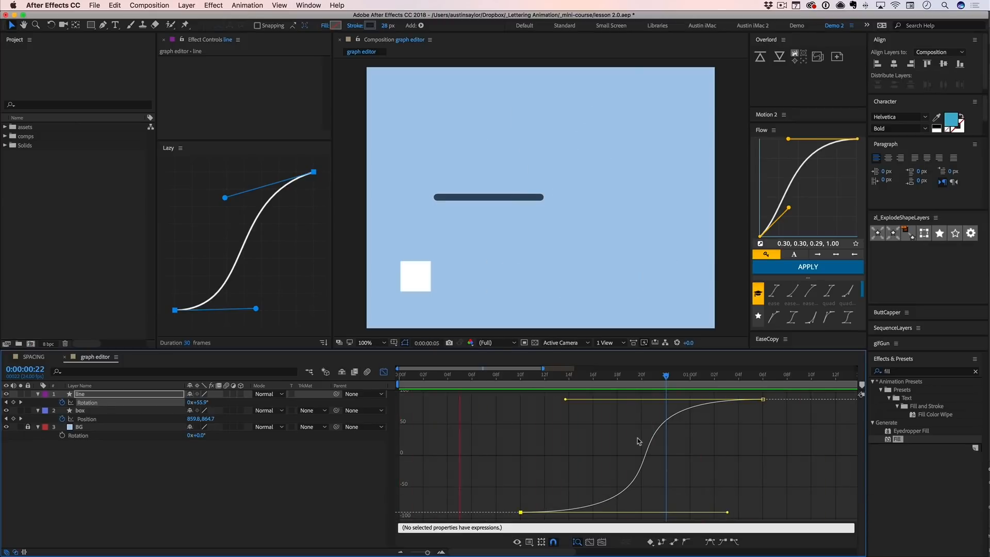
{"action": "key", "text": "space"}
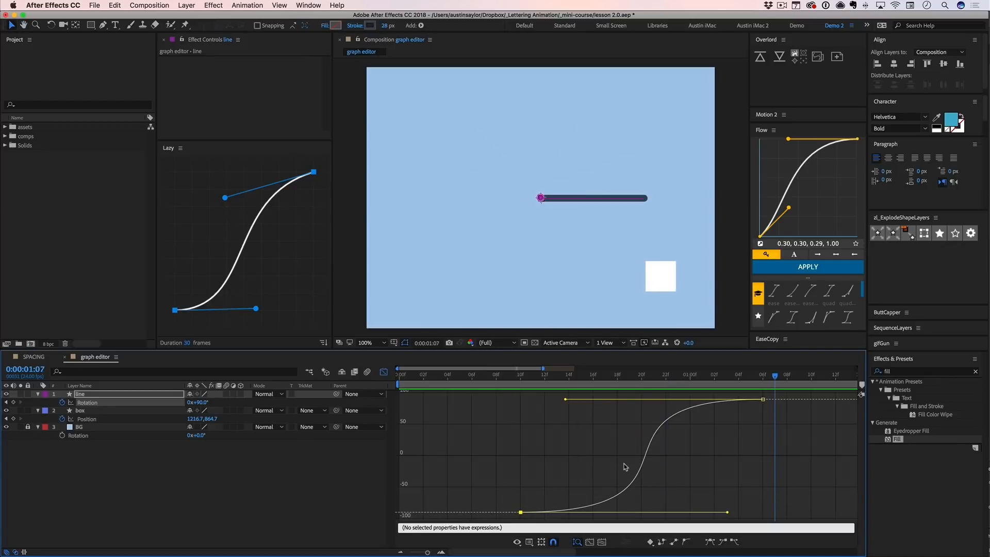
- Compare the line's Rotation keyframes in the layer bar view with their curve in the Graph Editor
{"action": "key", "text": "shift+F3"}
{"action": "left_click", "coordinate": [569, 467]}
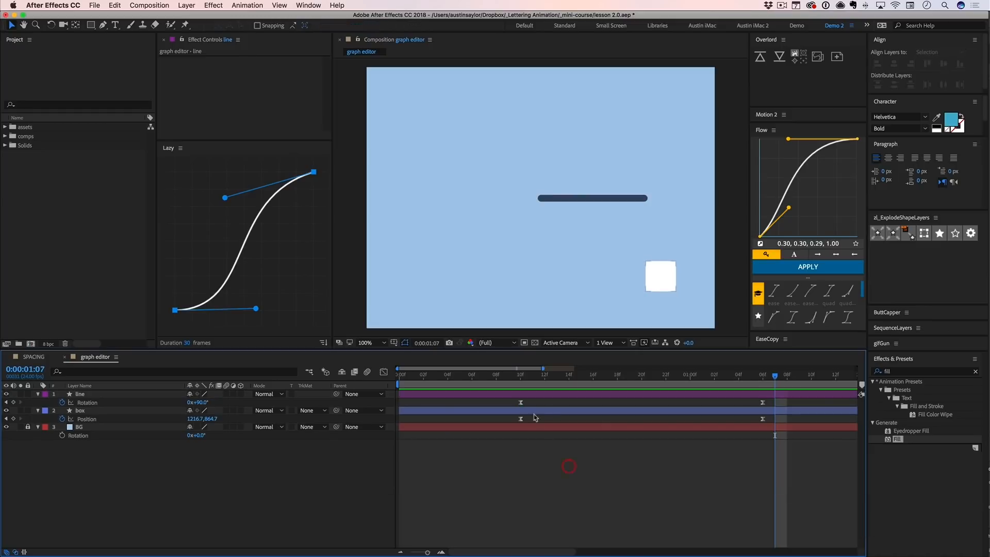
{"action": "left_click", "coordinate": [521, 402]}
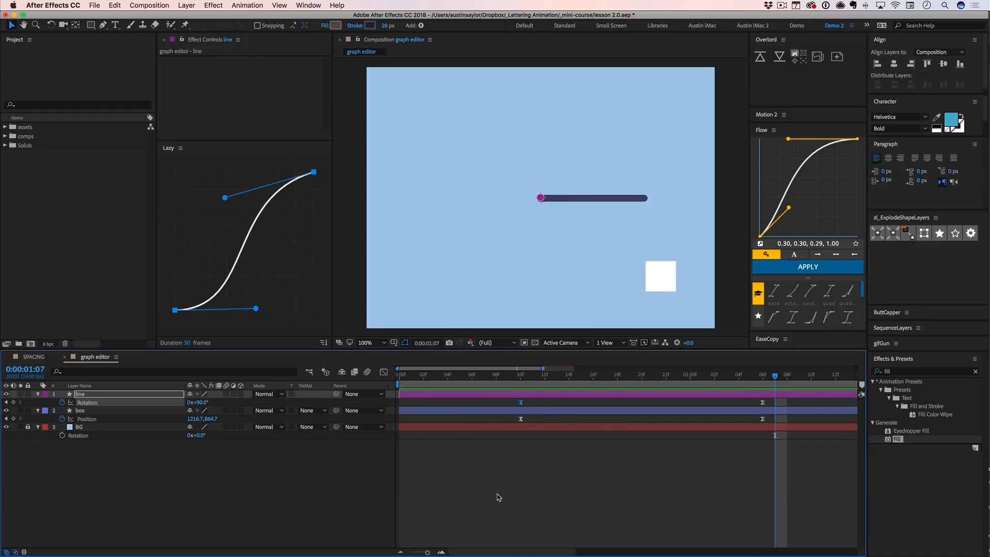
{"action": "key", "text": "minus"}
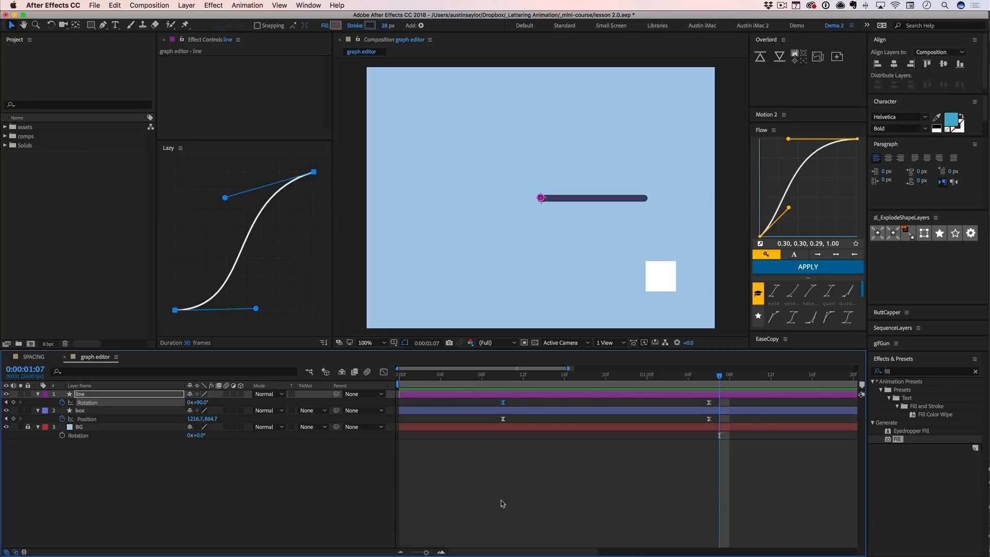
{"action": "left_click_drag", "start_coordinate": [493, 399], "coordinate": [519, 413]}
{"action": "key", "text": "shift+F3"}
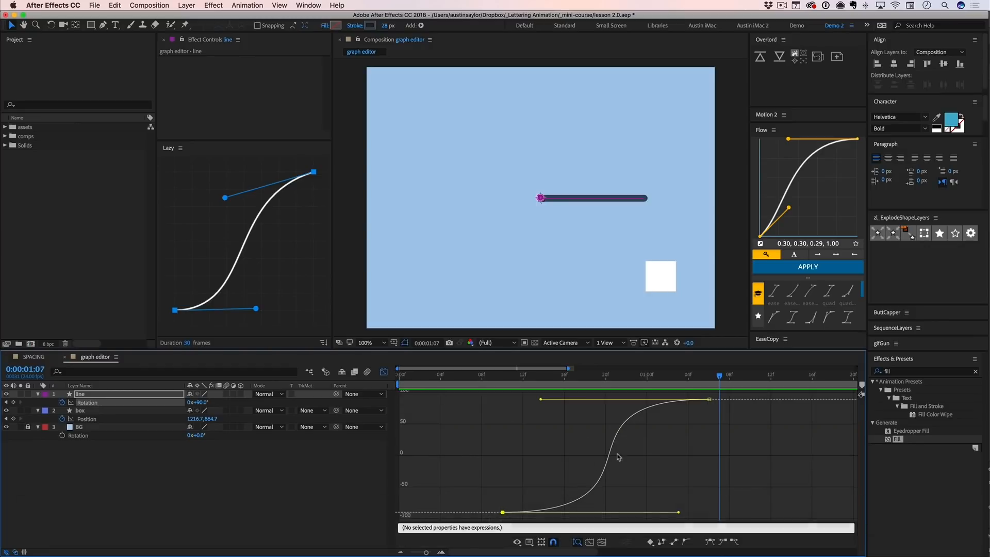
{"action": "key", "text": "shift+F3"}
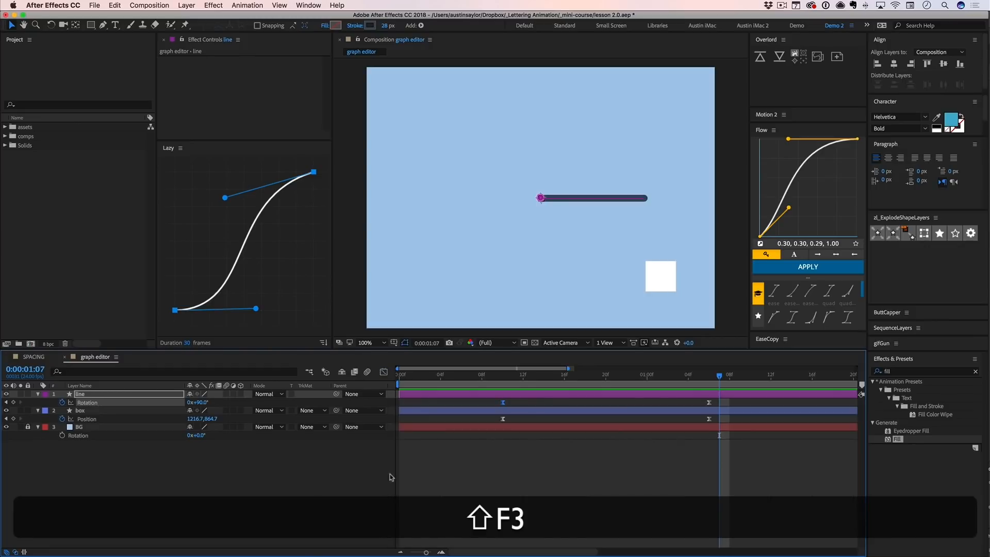
{"action": "left_click", "coordinate": [384, 474]}
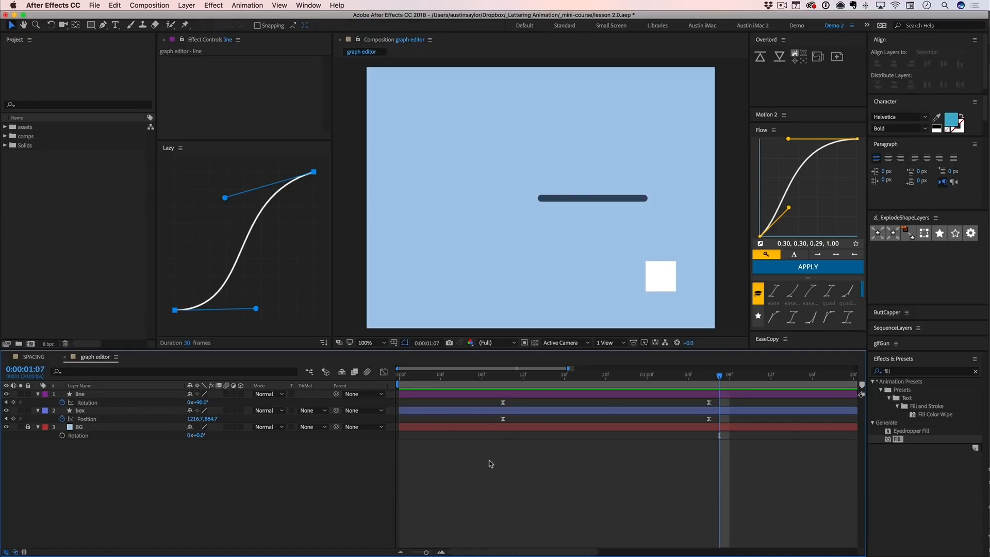
- Reopen the Graph Editor and compare the value graphs of the line's Rotation and the box's Position
{"action": "key", "text": "shift+F3"}
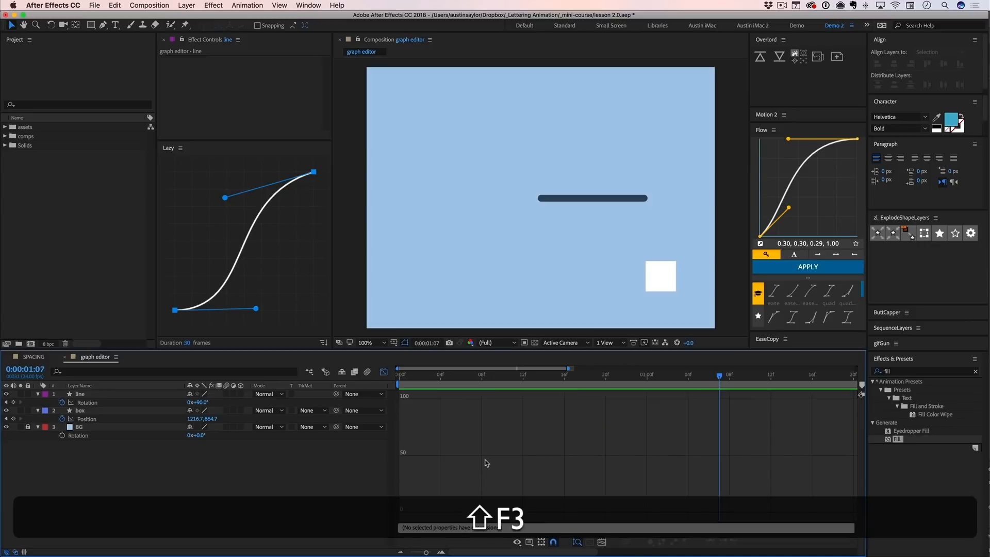
{"action": "left_click_drag", "start_coordinate": [423, 403], "coordinate": [546, 485]}
{"action": "left_click", "coordinate": [83, 403]}
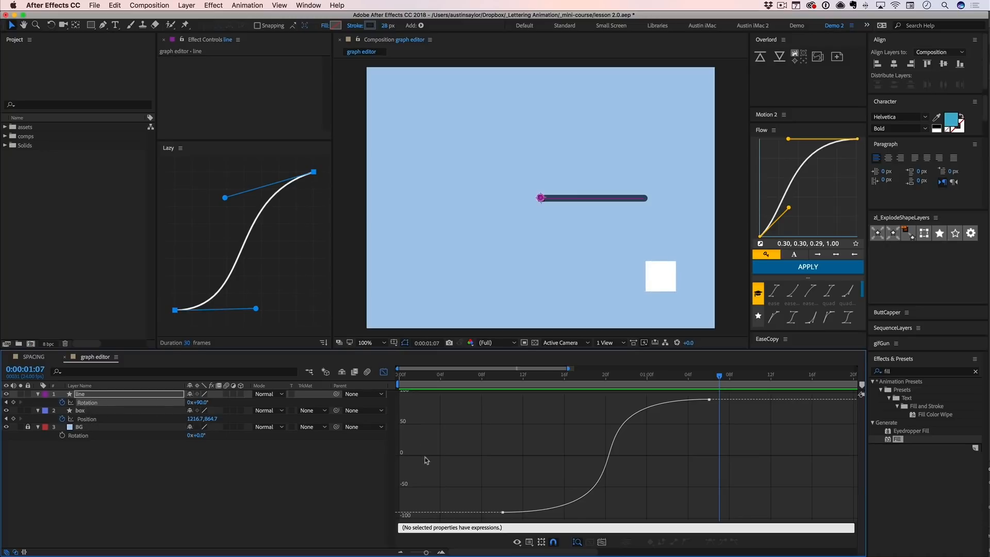
{"action": "left_click", "coordinate": [88, 419]}
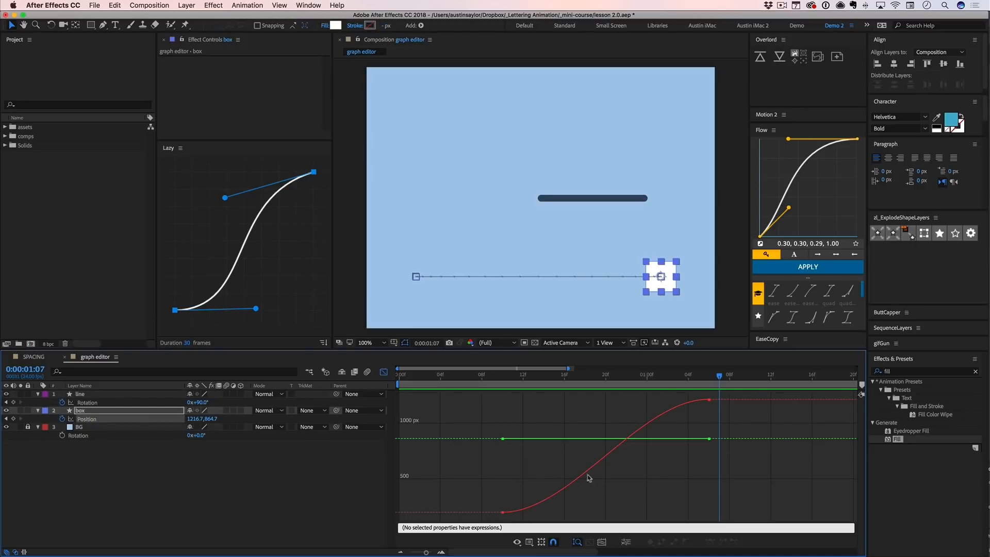
- Display the line layer's Rotation as a speed graph instead of a value graph
{"action": "left_click", "coordinate": [93, 402]}
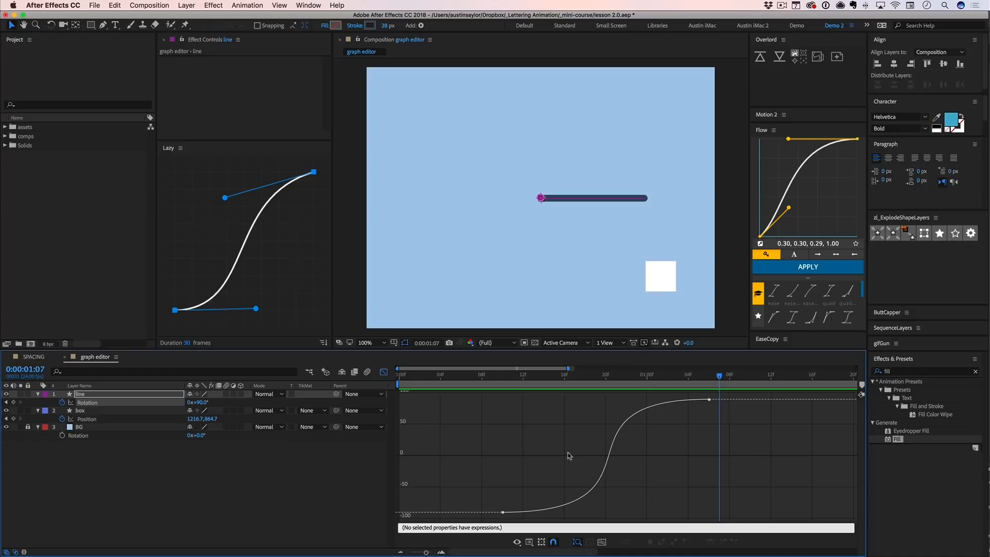
{"action": "left_click", "coordinate": [529, 542]}
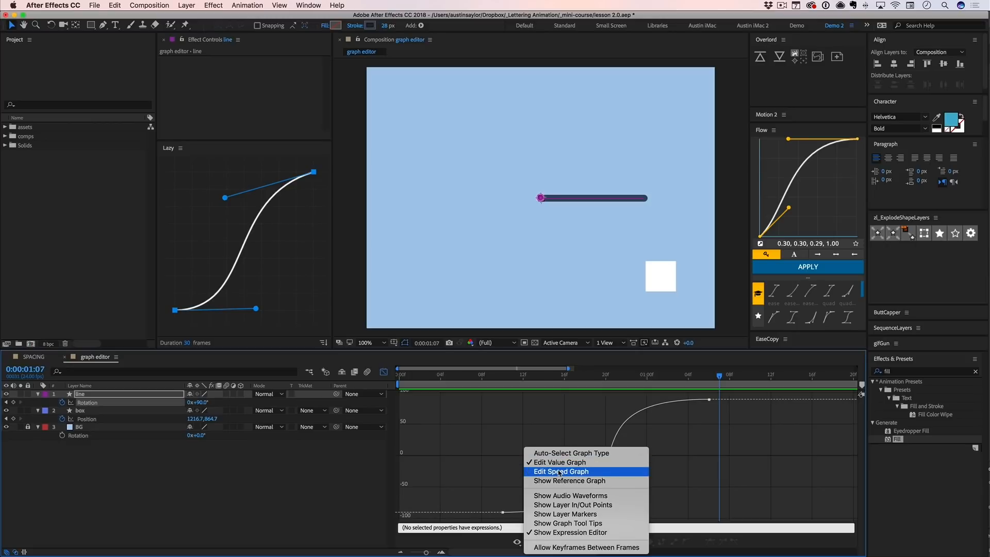
{"action": "left_click", "coordinate": [559, 472]}
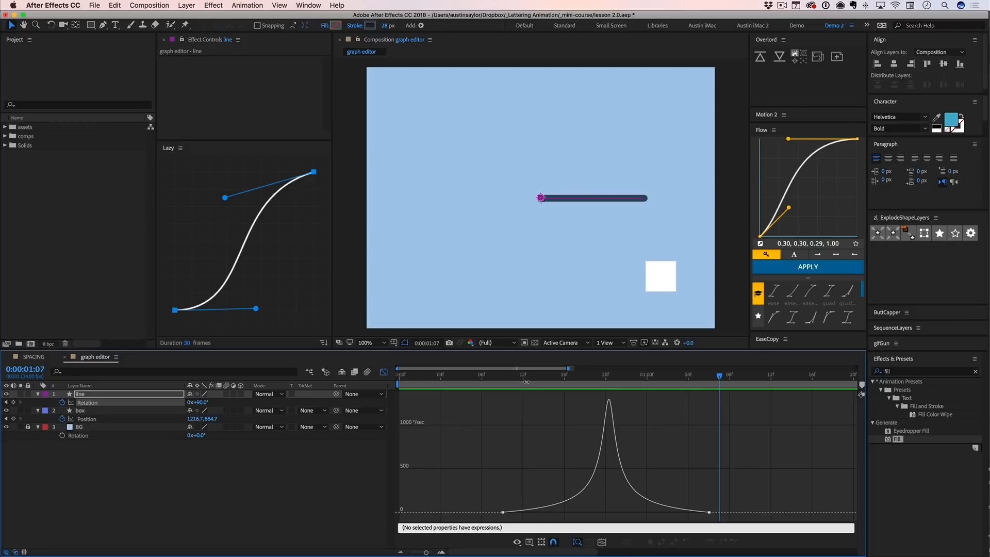
- Scrub the line's Rotation from 0:00:00:10 to 0:00:00:20 on the speed graph and on the value graph
{"action": "left_click_drag", "start_coordinate": [513, 380], "coordinate": [609, 378]}
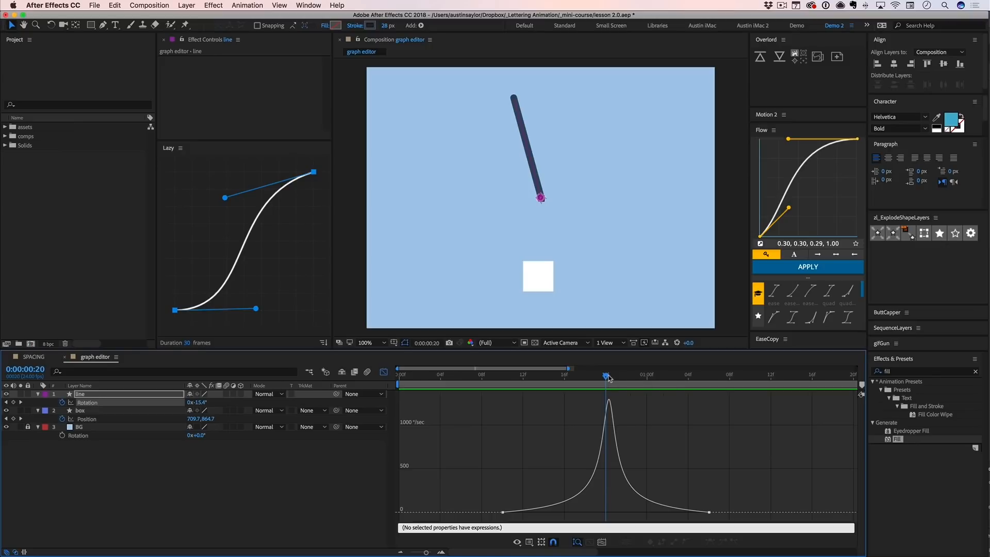
{"action": "left_click_drag", "start_coordinate": [607, 379], "coordinate": [502, 384]}
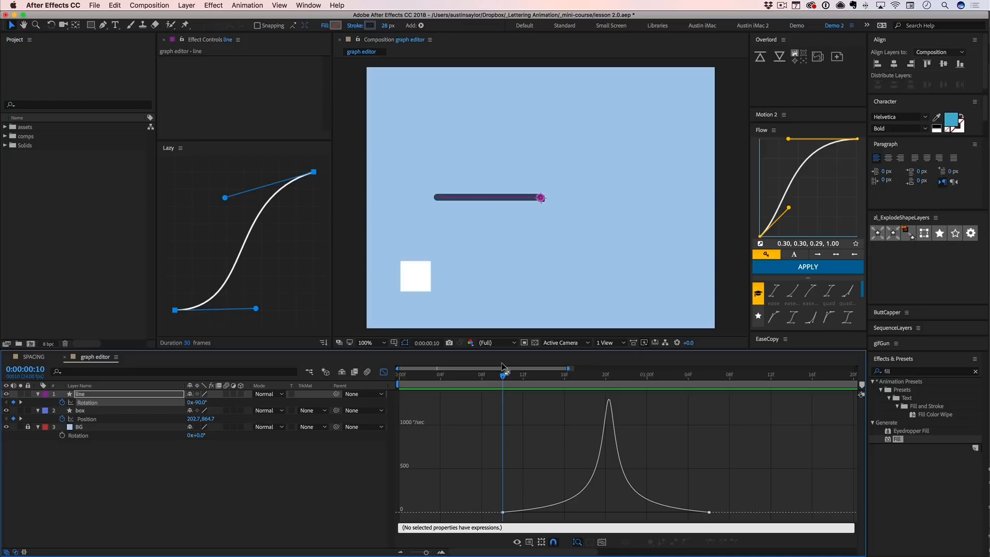
{"action": "left_click", "coordinate": [516, 542]}
{"action": "left_click", "coordinate": [548, 463]}
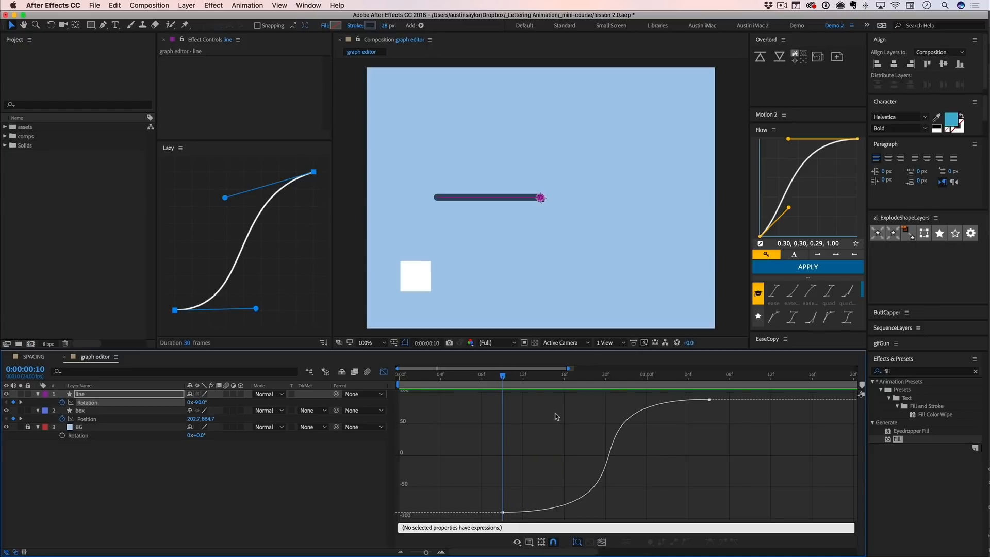
{"action": "left_click_drag", "start_coordinate": [505, 379], "coordinate": [611, 377]}
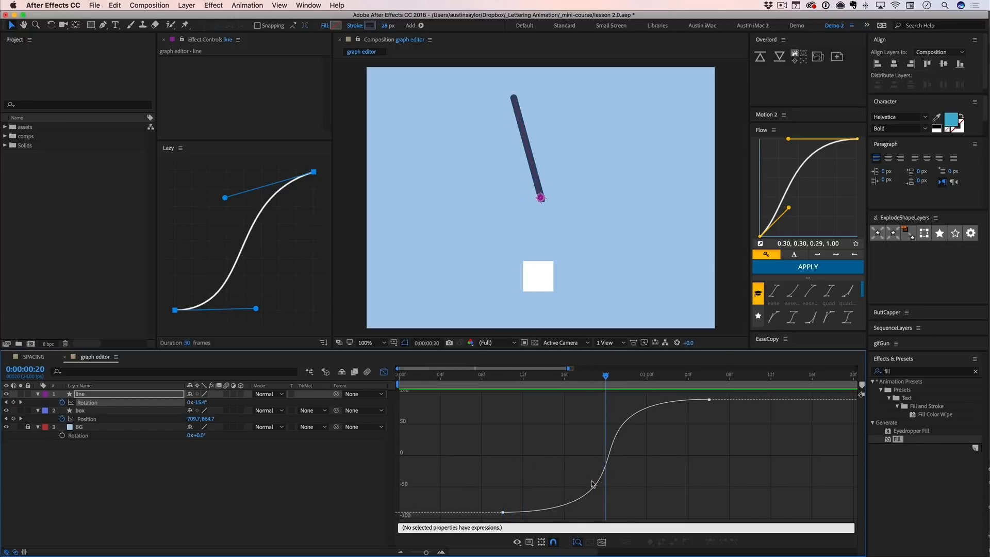
- Show the line's Rotation as a speed graph again and scrub the start of the movement up to 0:00:00:13
{"action": "left_click", "coordinate": [529, 541]}
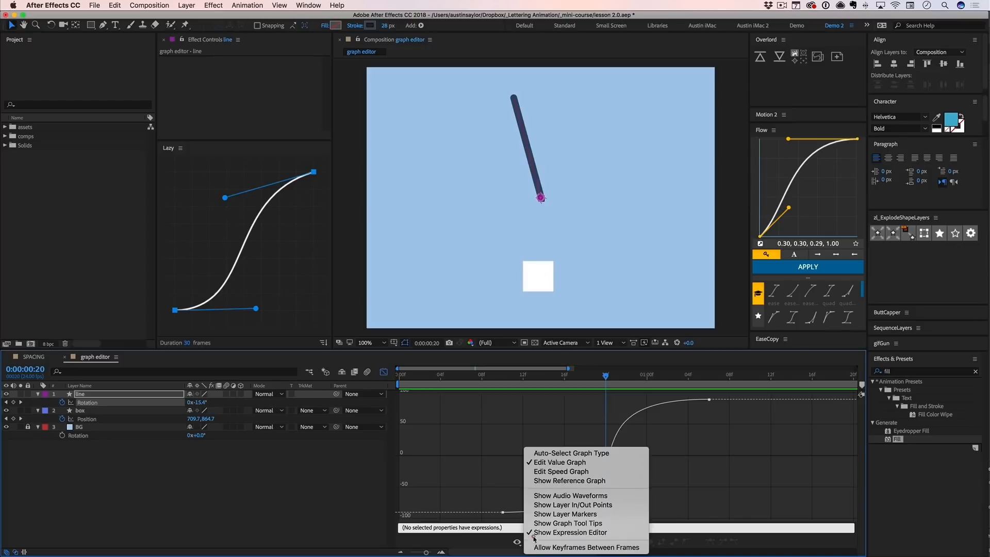
{"action": "left_click", "coordinate": [549, 468]}
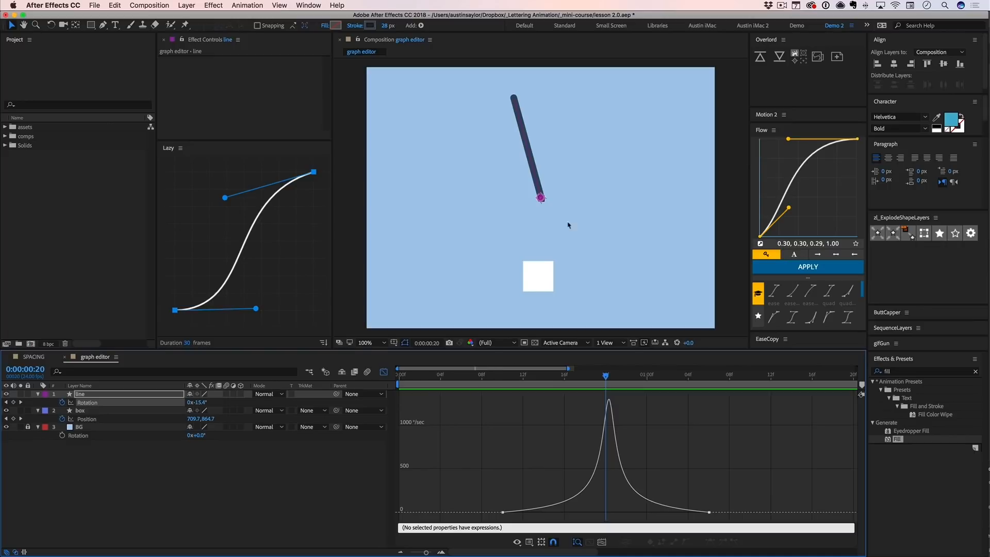
{"action": "left_click_drag", "start_coordinate": [606, 376], "coordinate": [523, 384]}
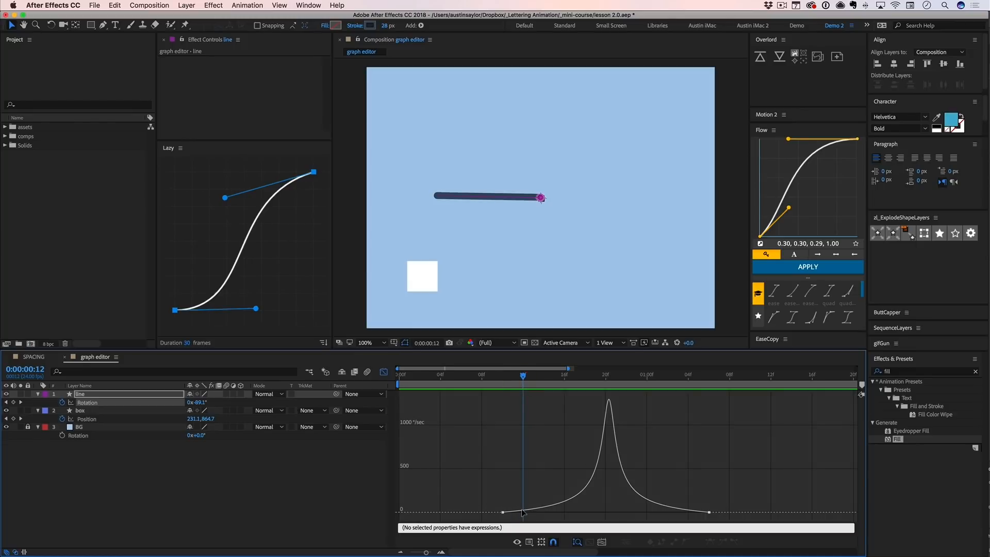
{"action": "mouse_move", "coordinate": [517, 377]}
{"action": "left_mouse_down"}
{"action": "mouse_move", "coordinate": [668, 380]}
{"action": "mouse_move", "coordinate": [532, 381]}
{"action": "left_mouse_up"}
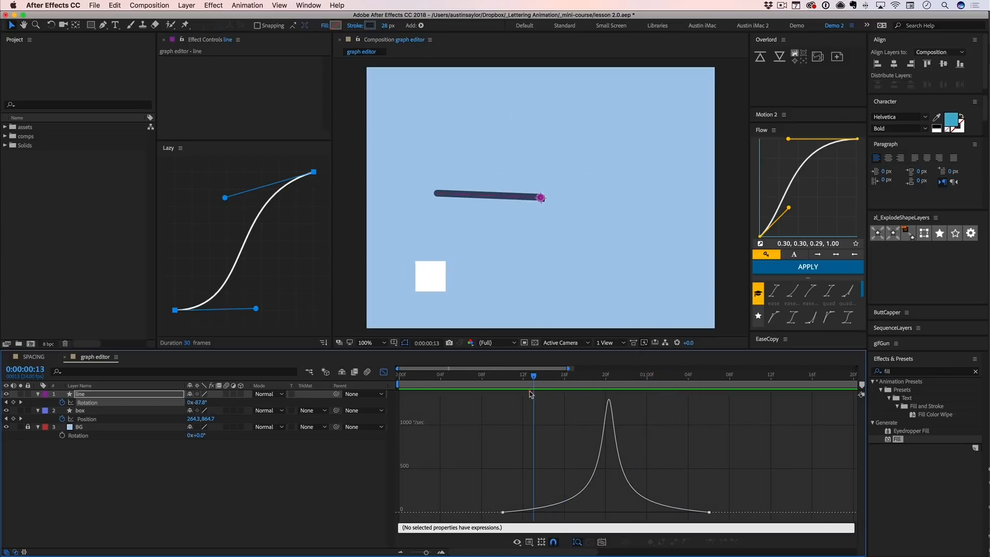
- Switch to the value graph and examine the box's Position curves while scrubbing up to 0:00:00:14
{"action": "left_click", "coordinate": [517, 542]}
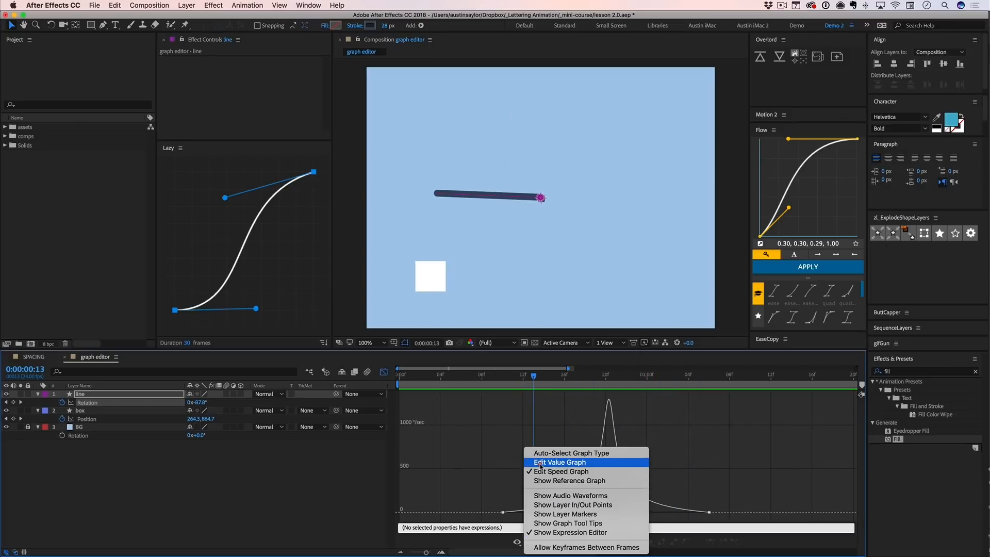
{"action": "left_click", "coordinate": [539, 463]}
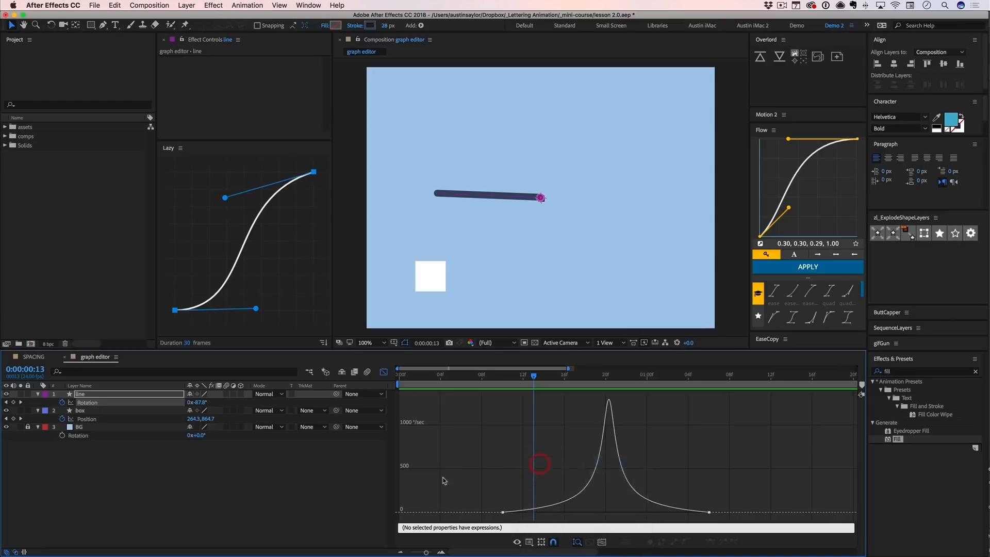
{"action": "left_click", "coordinate": [87, 419]}
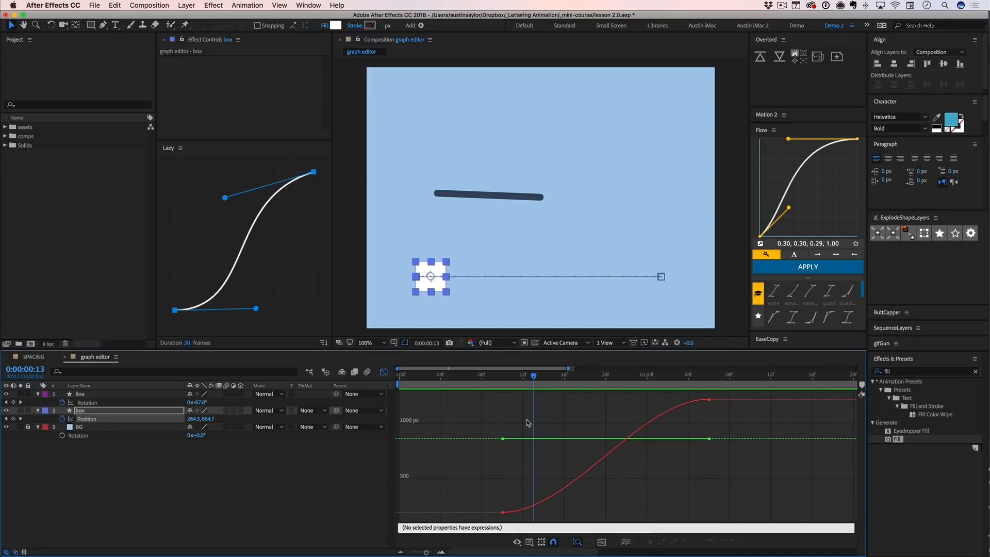
{"action": "left_click_drag", "start_coordinate": [534, 376], "coordinate": [481, 375]}
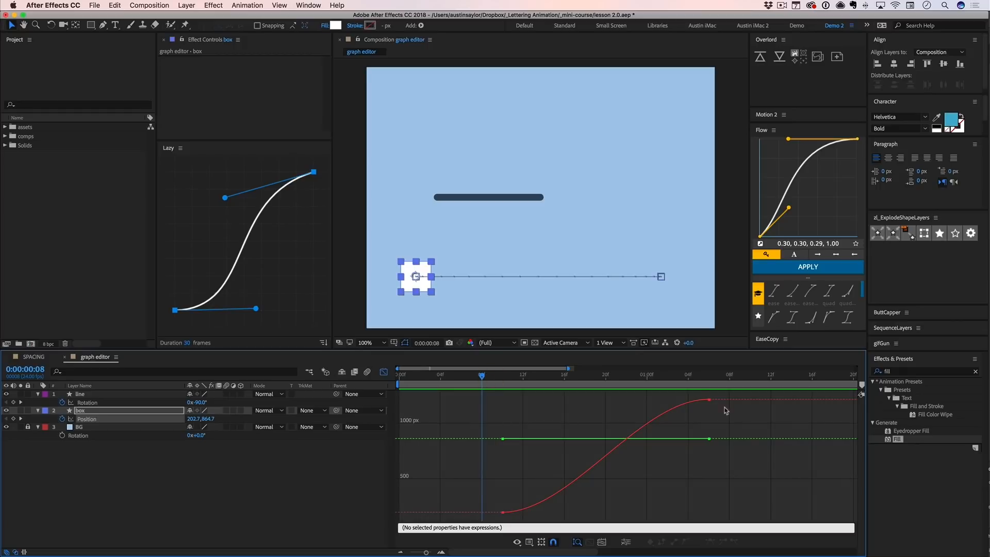
{"action": "double_click", "coordinate": [634, 442]}
{"action": "left_click_drag", "start_coordinate": [506, 381], "coordinate": [543, 380]}
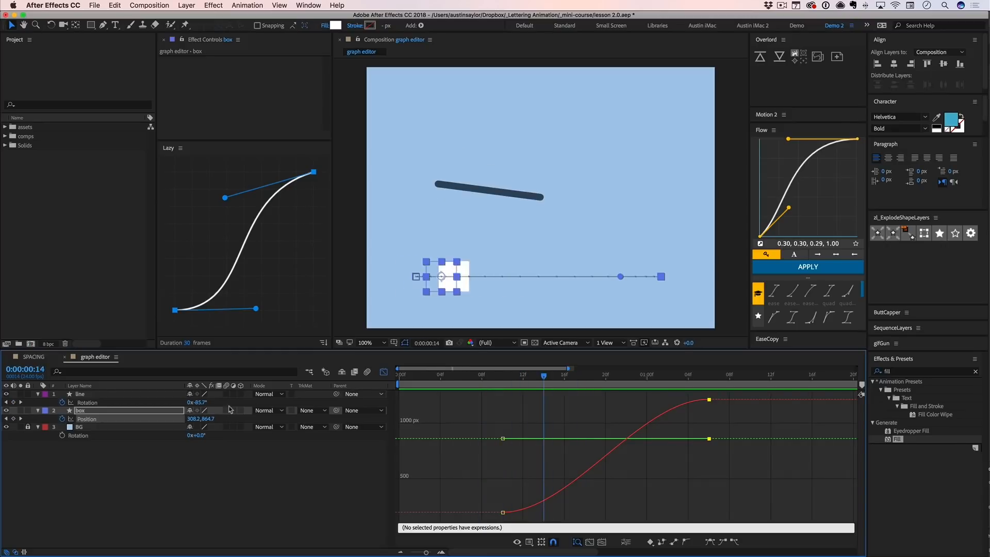
- Inspect the box's X and Y Position values alongside their curves in the value graph
{"action": "left_click", "coordinate": [209, 419]}
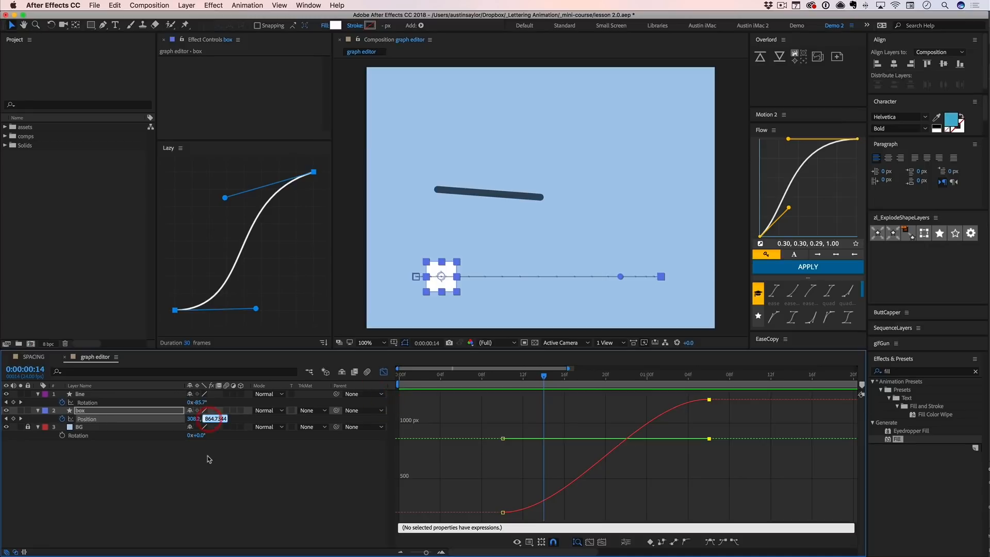
{"action": "left_click", "coordinate": [214, 418]}
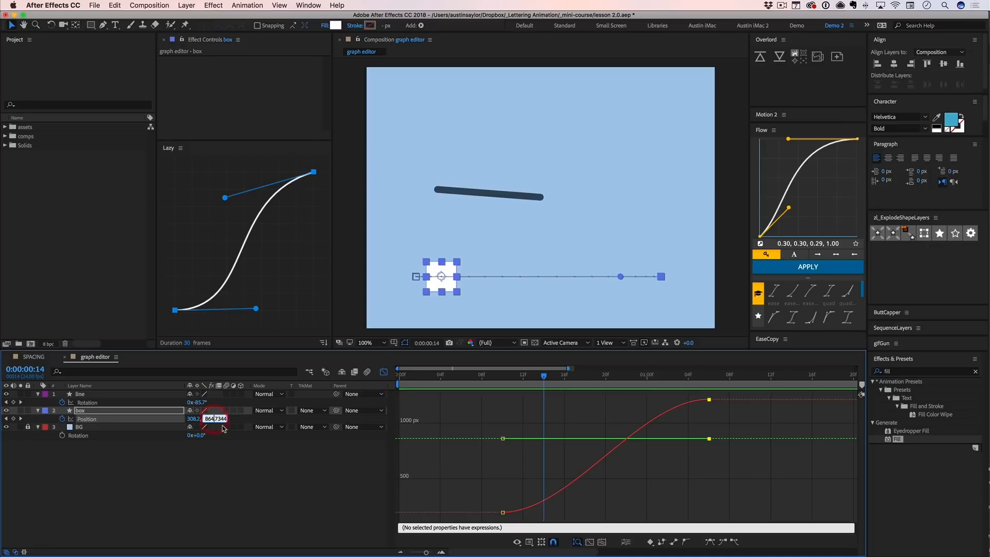
{"action": "left_click", "coordinate": [229, 473]}
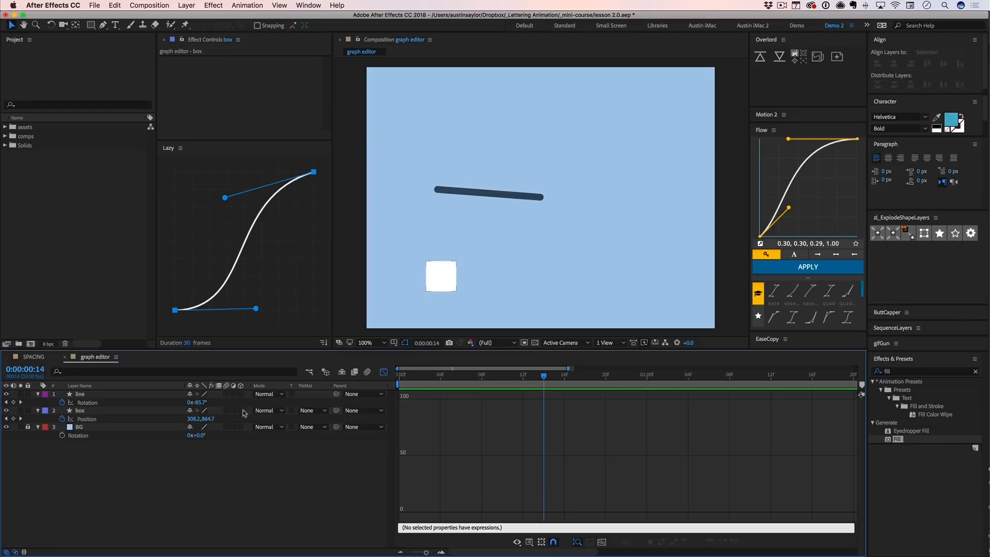
{"action": "left_click", "coordinate": [89, 412]}
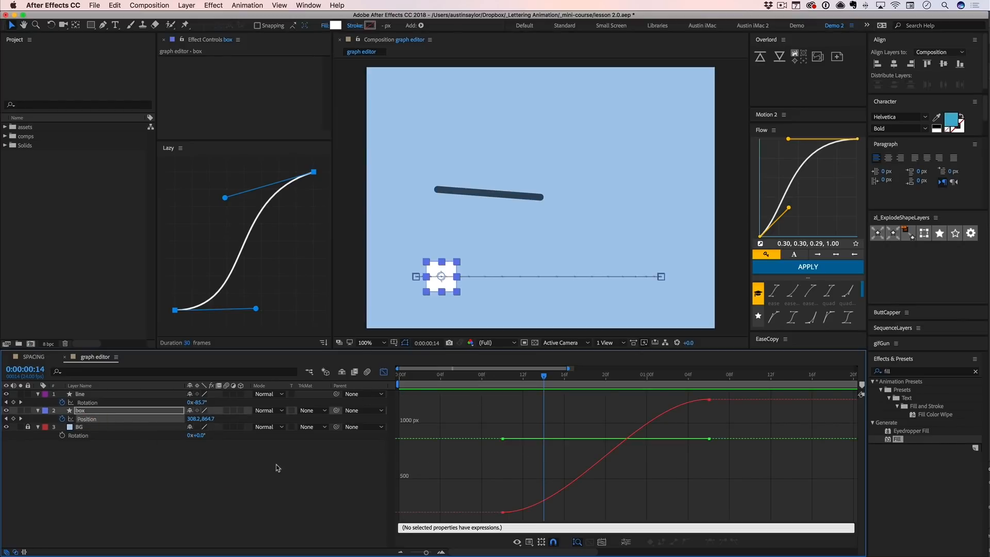
{"action": "left_click", "coordinate": [279, 484]}
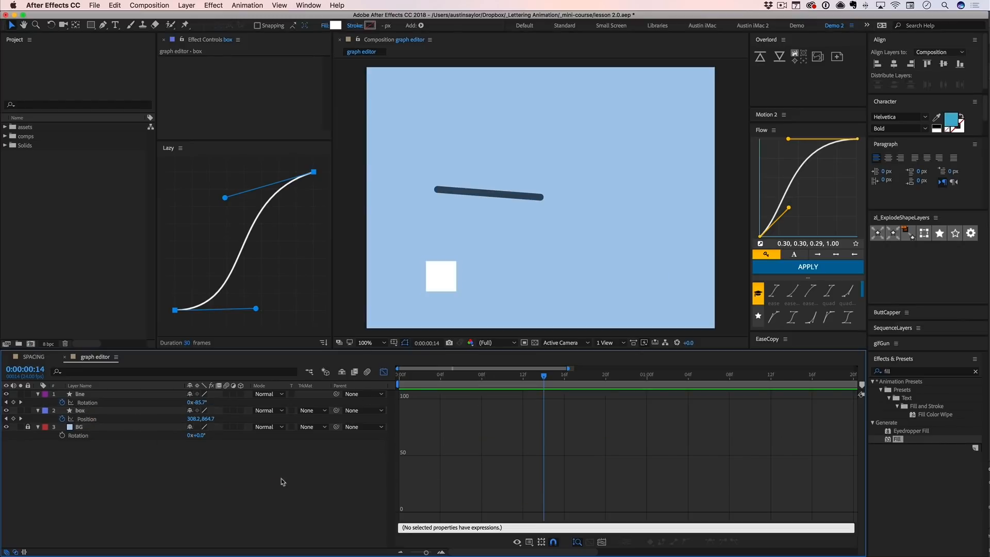
{"action": "left_click", "coordinate": [84, 421]}
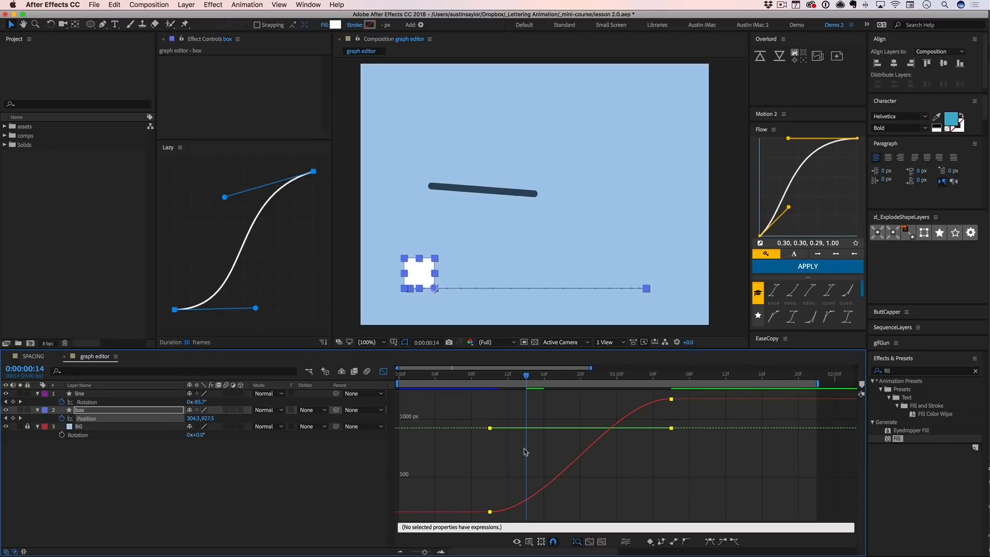
{"action": "left_click_drag", "start_coordinate": [471, 402], "coordinate": [729, 526]}
{"action": "left_click", "coordinate": [195, 418]}
{"action": "left_click", "coordinate": [201, 447]}
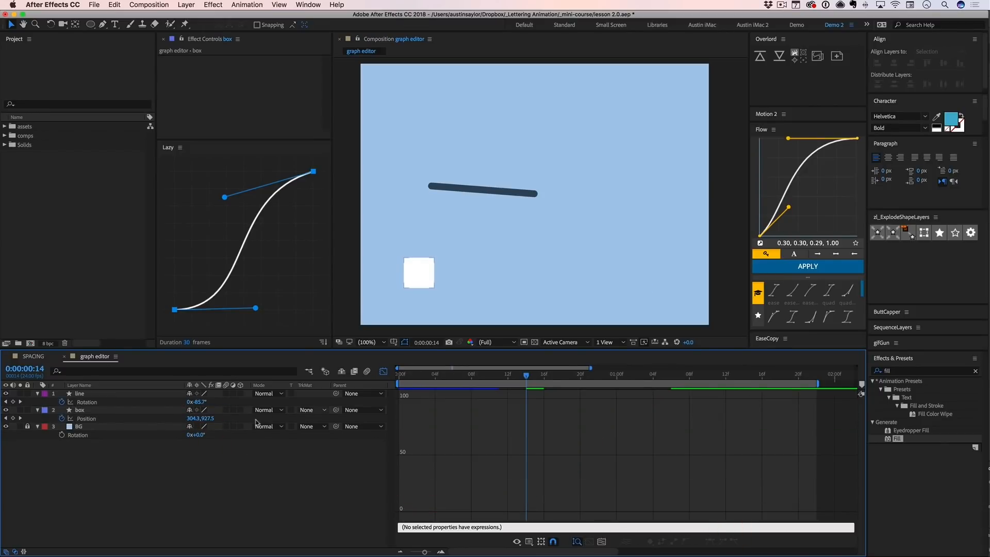
- Try different Y positions for the box at its first Position keyframe, 0:00:00:10, and undo each change
{"action": "left_click", "coordinate": [101, 419]}
{"action": "key", "text": "j"}
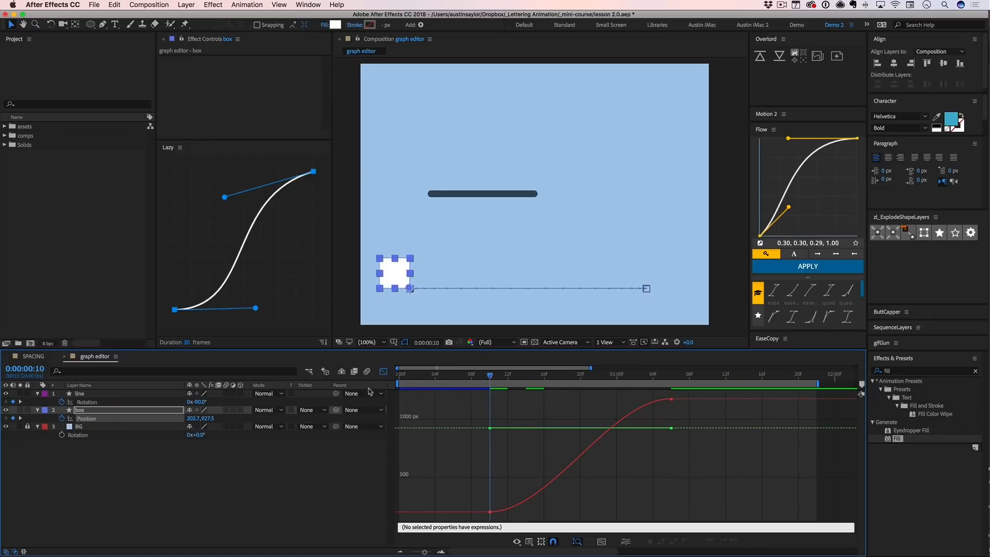
{"action": "left_click_drag", "start_coordinate": [204, 421], "coordinate": [279, 415]}
{"action": "key", "text": "super+z"}
{"action": "key", "text": "super+z"}
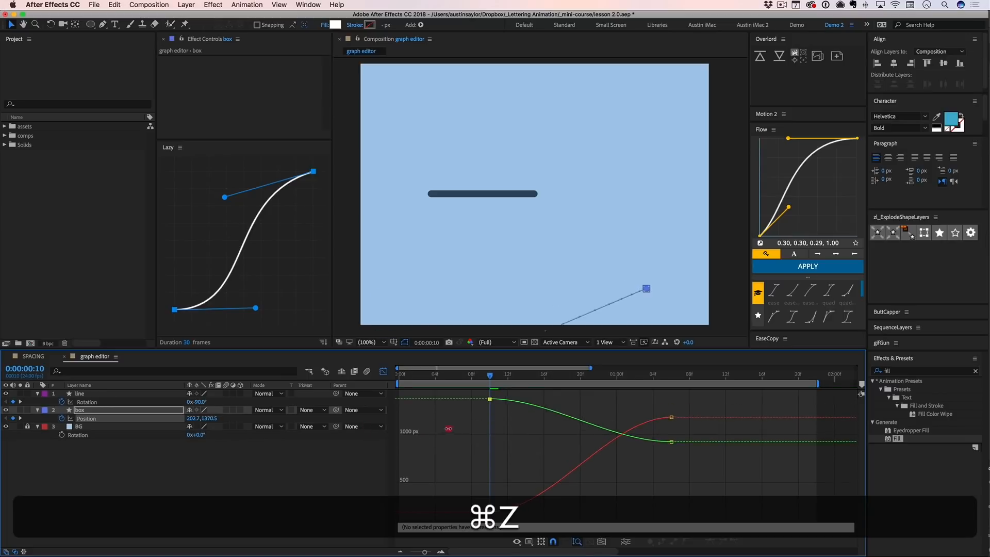
{"action": "mouse_move", "coordinate": [119, 429]}
{"action": "left_mouse_down"}
{"action": "mouse_move", "coordinate": [83, 432]}
{"action": "mouse_move", "coordinate": [216, 435]}
{"action": "mouse_move", "coordinate": [67, 436]}
{"action": "mouse_move", "coordinate": [321, 434]}
{"action": "mouse_move", "coordinate": [122, 438]}
{"action": "left_mouse_up"}
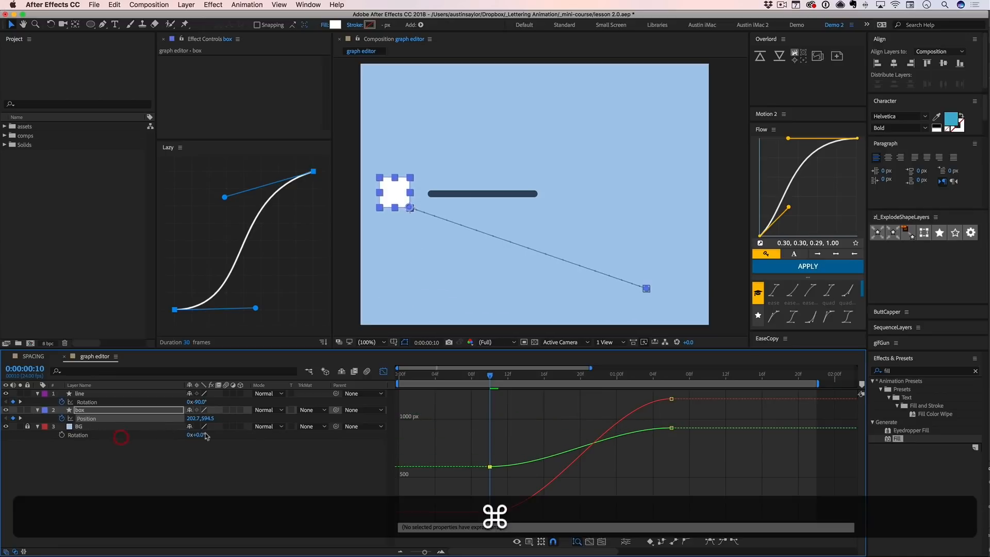
{"action": "key", "text": "super+z"}
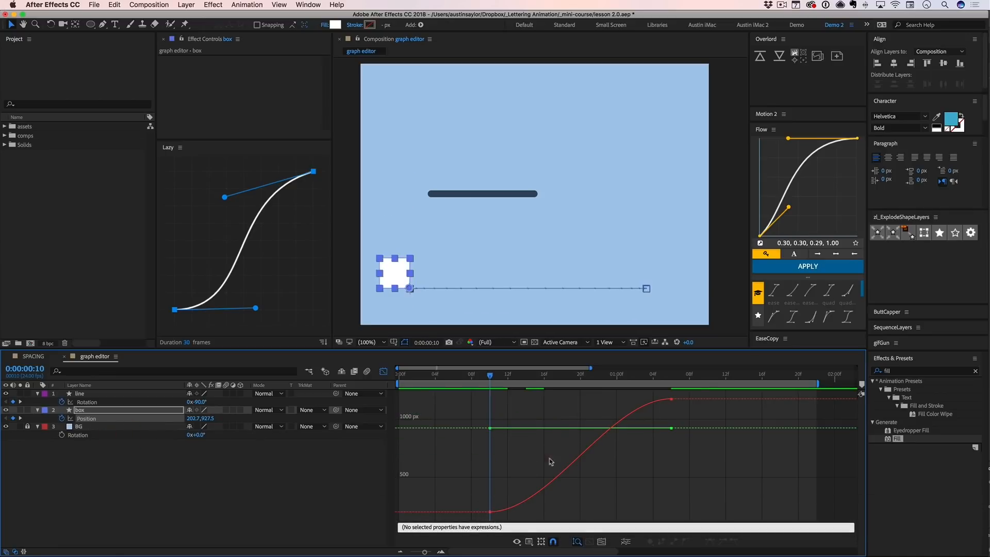
- Select the box's Position keyframes and display them as a speed graph
{"action": "left_click_drag", "start_coordinate": [691, 395], "coordinate": [442, 533]}
{"action": "left_click", "coordinate": [529, 541]}
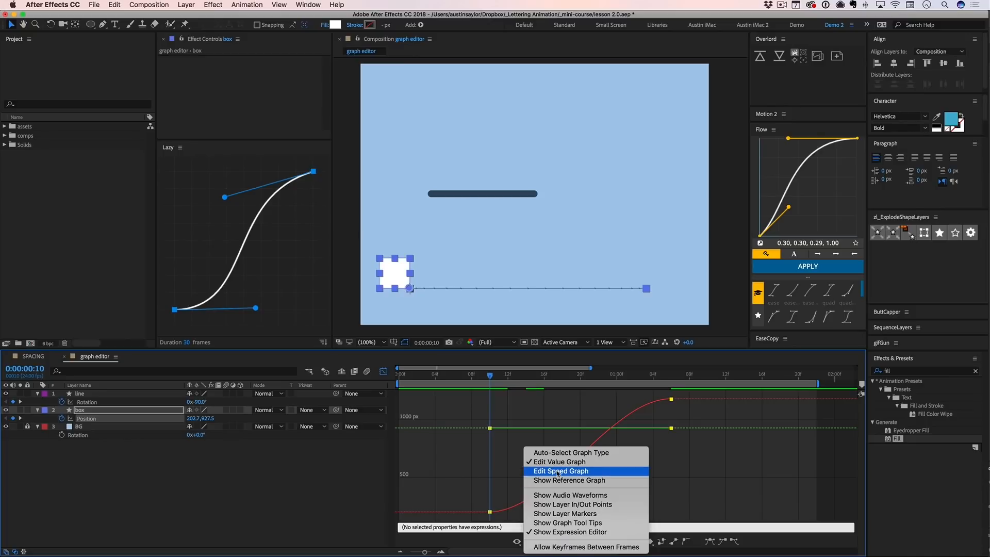
{"action": "left_click", "coordinate": [557, 471]}
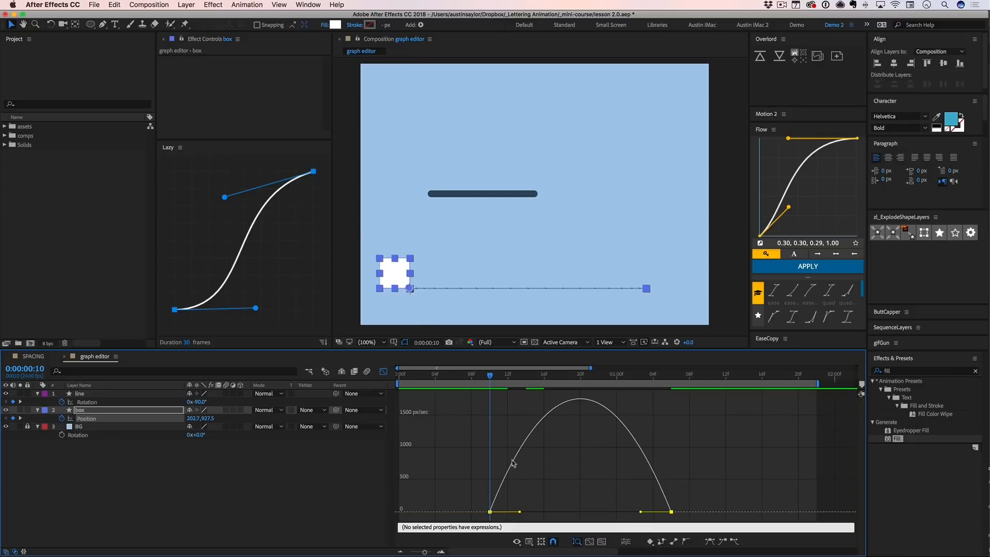
- Pull curve handles out of both endpoints of the box's motion path with the Convert Vertex Tool
{"action": "left_click_drag", "start_coordinate": [446, 313], "coordinate": [391, 267]}
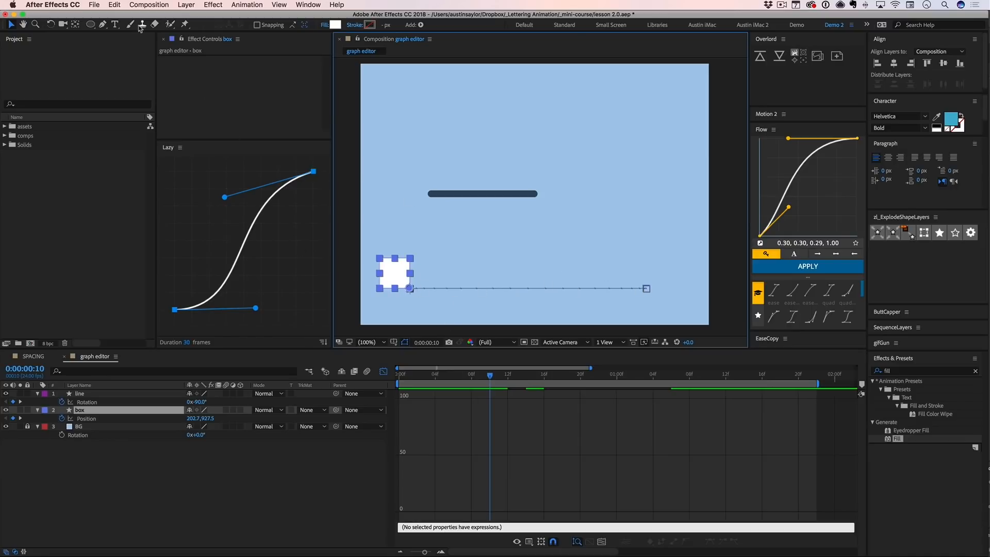
{"action": "left_click", "coordinate": [102, 24]}
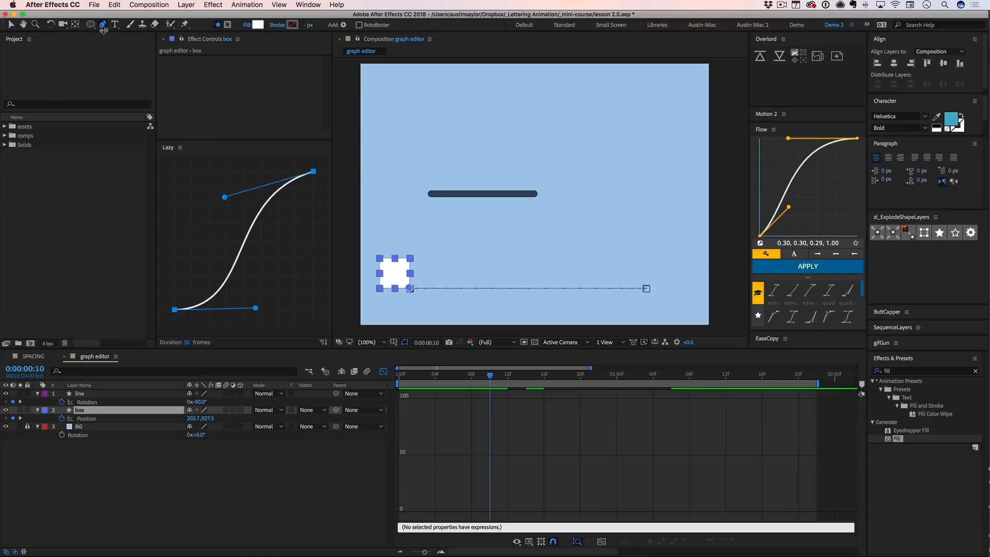
{"action": "left_click", "coordinate": [103, 24]}
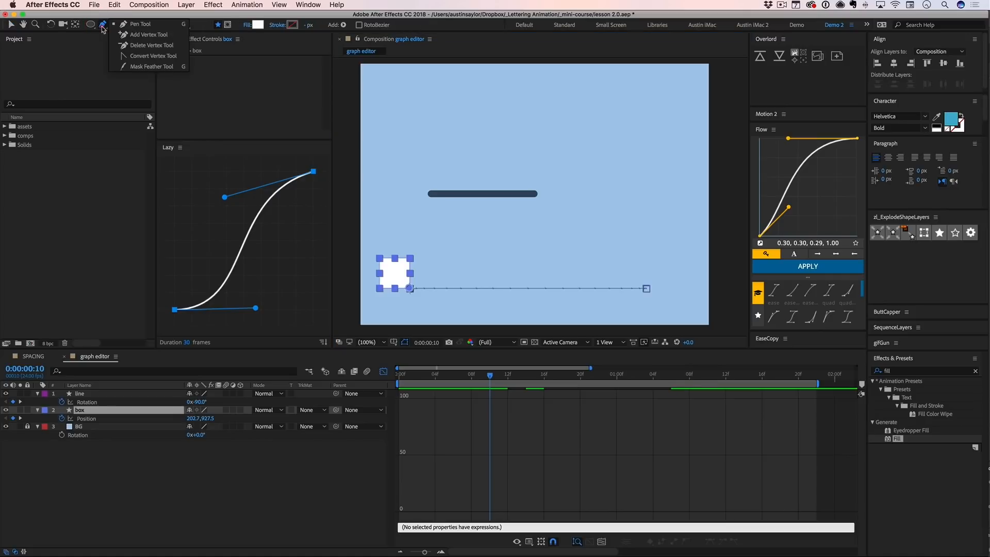
{"action": "left_click", "coordinate": [121, 56]}
{"action": "mouse_move", "coordinate": [410, 290]}
{"action": "left_mouse_down"}
{"action": "mouse_move", "coordinate": [431, 287]}
{"action": "mouse_move", "coordinate": [477, 237]}
{"action": "left_mouse_up"}
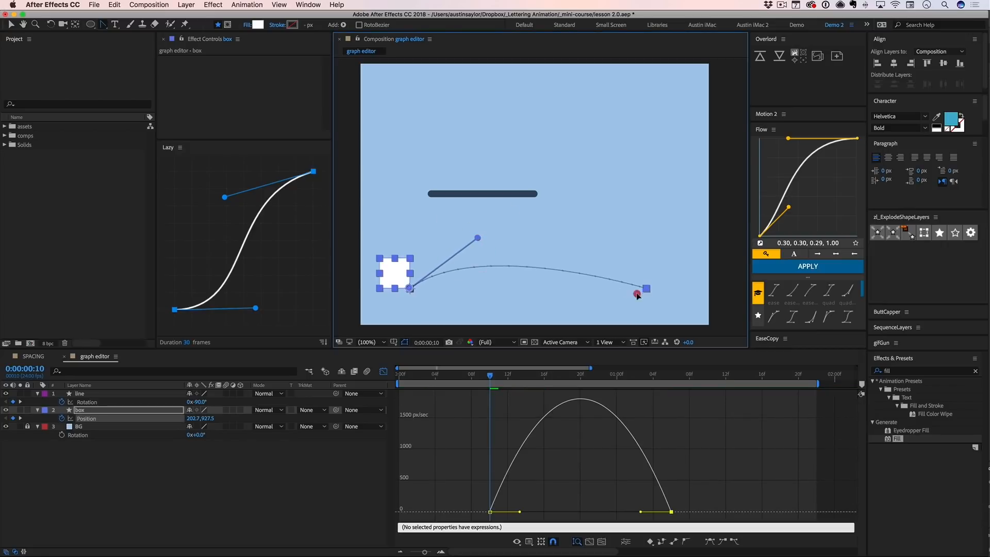
{"action": "mouse_move", "coordinate": [645, 289]}
{"action": "left_mouse_down"}
{"action": "mouse_move", "coordinate": [534, 322]}
{"action": "mouse_move", "coordinate": [648, 196]}
{"action": "mouse_move", "coordinate": [651, 160]}
{"action": "mouse_move", "coordinate": [524, 214]}
{"action": "mouse_move", "coordinate": [489, 305]}
{"action": "mouse_move", "coordinate": [442, 302]}
{"action": "left_mouse_up"}
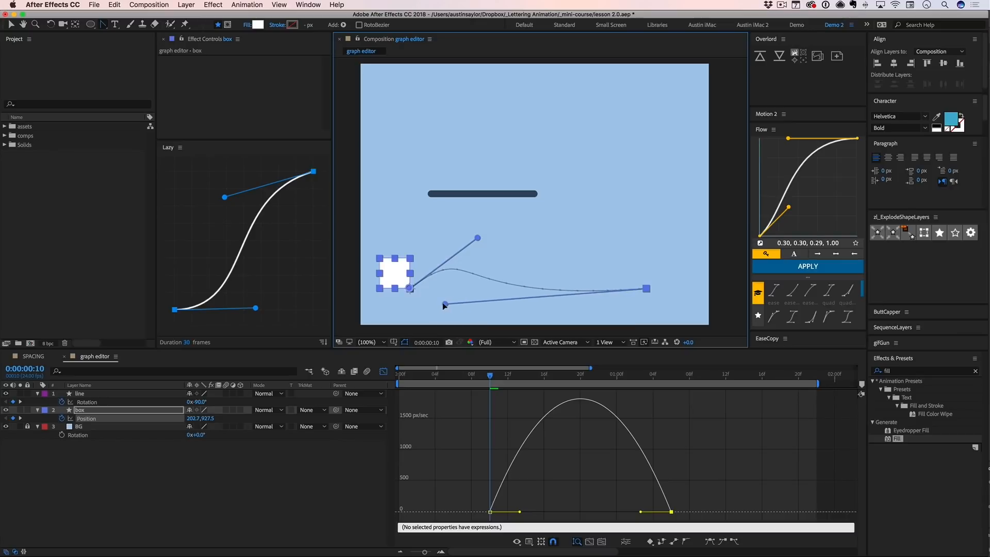
- Reshape the motion path handles, raising the first to the line's height and shortening the last so it lies level
{"action": "left_click_drag", "start_coordinate": [477, 237], "coordinate": [510, 195]}
{"action": "left_click_drag", "start_coordinate": [442, 301], "coordinate": [493, 288]}
{"action": "left_click_drag", "start_coordinate": [509, 197], "coordinate": [484, 194]}
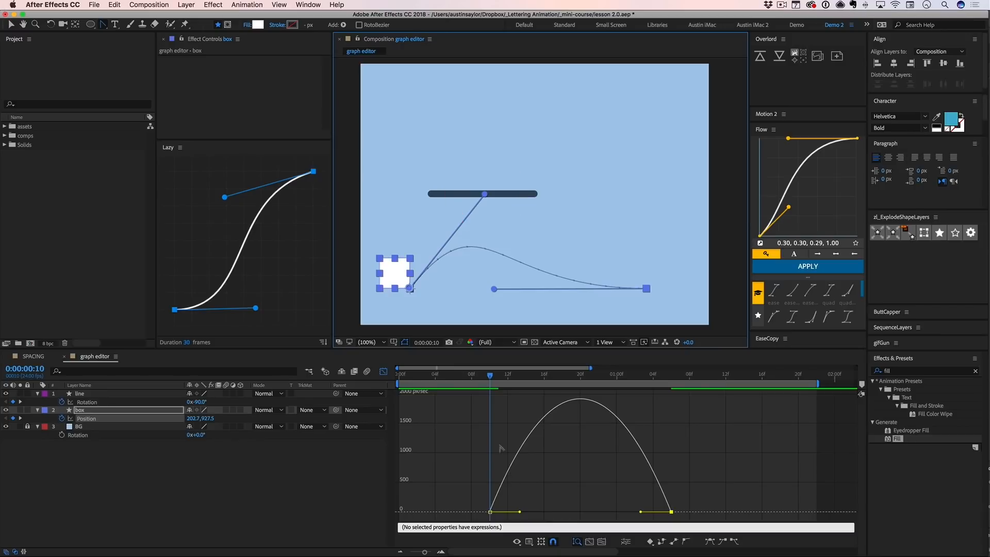
- Hide the line layer and preview the box's curved motion against its Position speed graph, scrubbing to 0:00:00:17
{"action": "left_click_drag", "start_coordinate": [493, 378], "coordinate": [536, 383]}
{"action": "left_click_drag", "start_coordinate": [490, 386], "coordinate": [535, 387]}
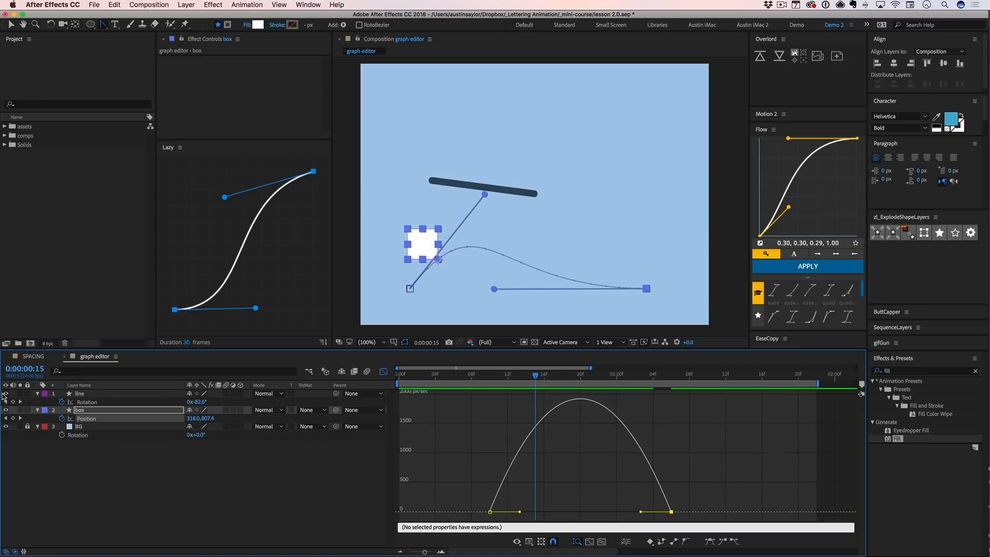
{"action": "left_click", "coordinate": [140, 480]}
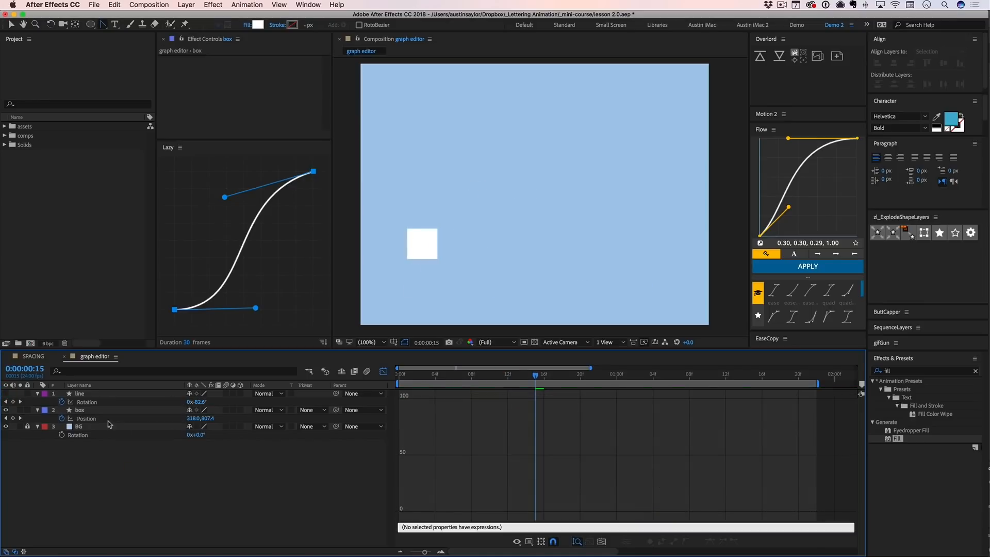
{"action": "left_click", "coordinate": [87, 418]}
{"action": "key", "text": "ctrl+0"}
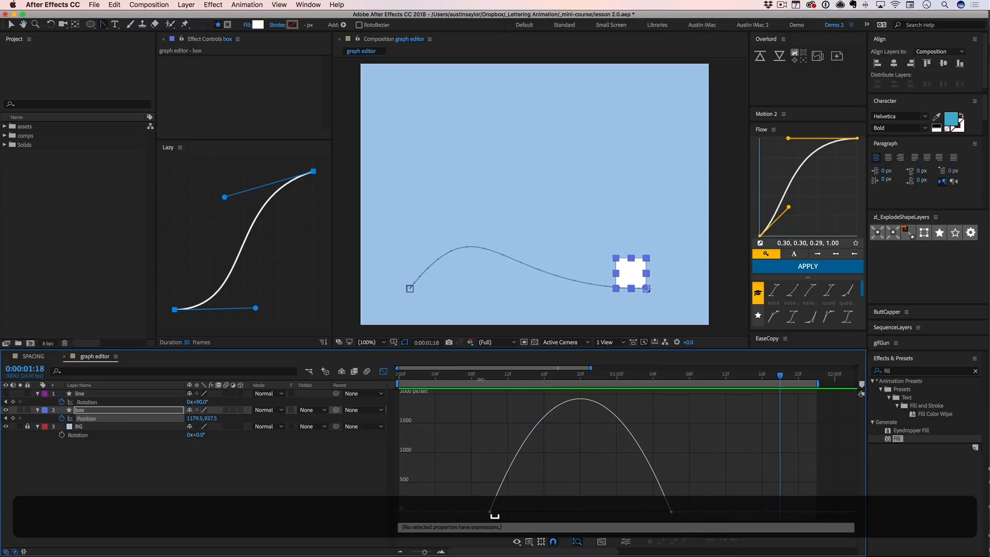
{"action": "left_click_drag", "start_coordinate": [484, 377], "coordinate": [553, 377]}
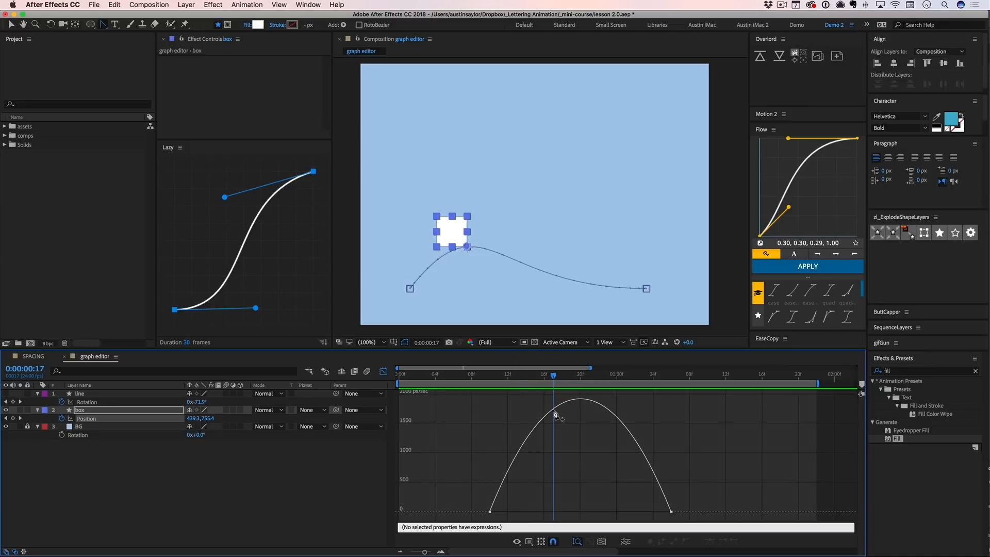
- Add a Position keyframe for the box at 0:00:00:17 on the speed graph and lower its speed to about 550 px/sec
{"action": "left_click", "coordinate": [553, 409]}
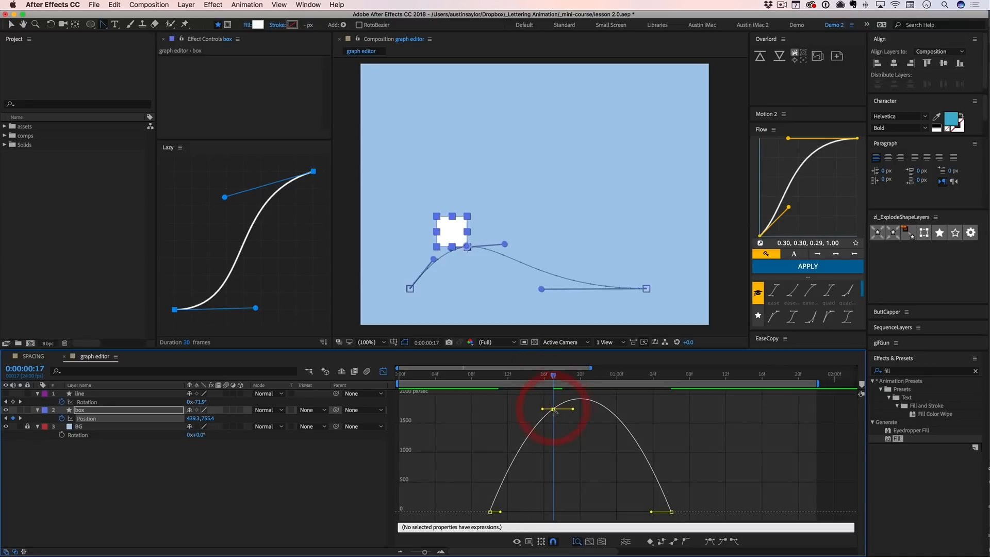
{"action": "key", "text": "v"}
{"action": "left_click_drag", "start_coordinate": [554, 410], "coordinate": [553, 480]}
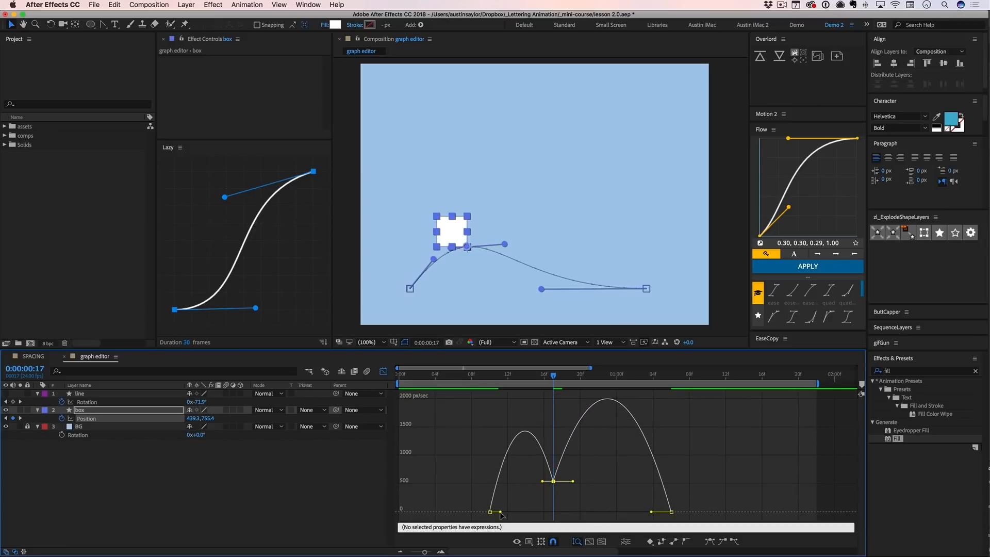
- Move the box's first Position keyframe earlier to about 0:00:00:03
{"action": "left_click_drag", "start_coordinate": [491, 514], "coordinate": [431, 513]}
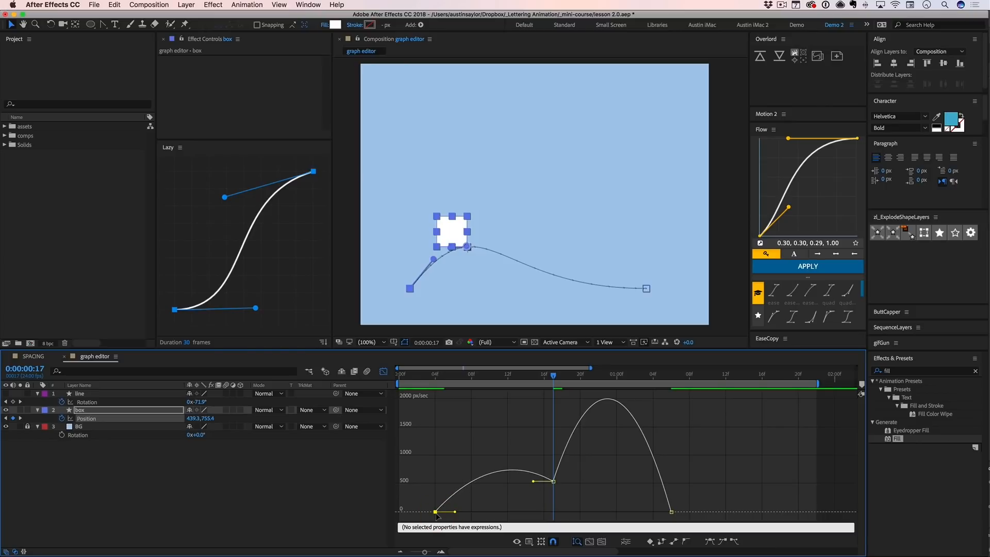
{"action": "key", "text": "super+z"}
{"action": "left_click_drag", "start_coordinate": [491, 511], "coordinate": [426, 511]}
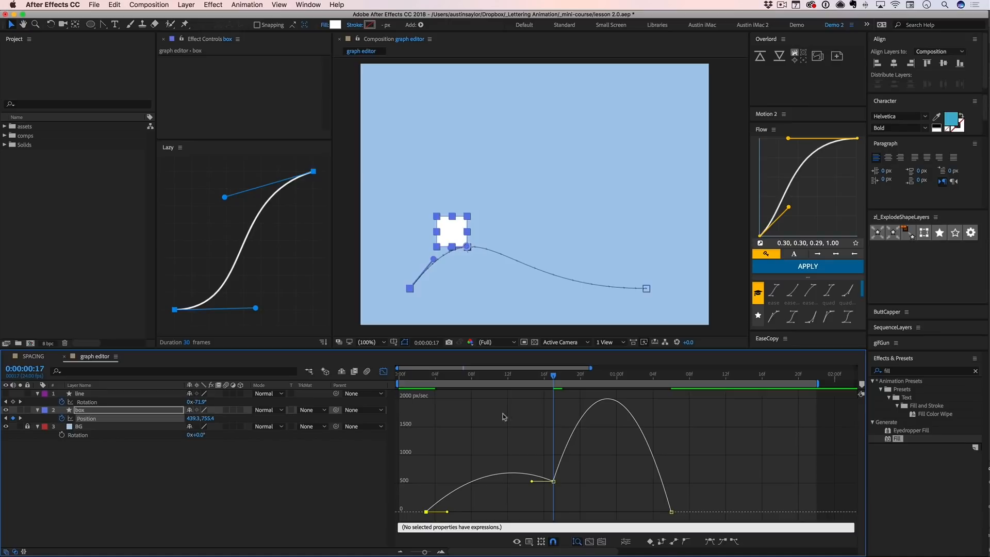
- Scrub to 0:00:01:05 and move the box's last Position keyframe out to about 0:00:01:18
{"action": "left_click_drag", "start_coordinate": [454, 377], "coordinate": [660, 388]}
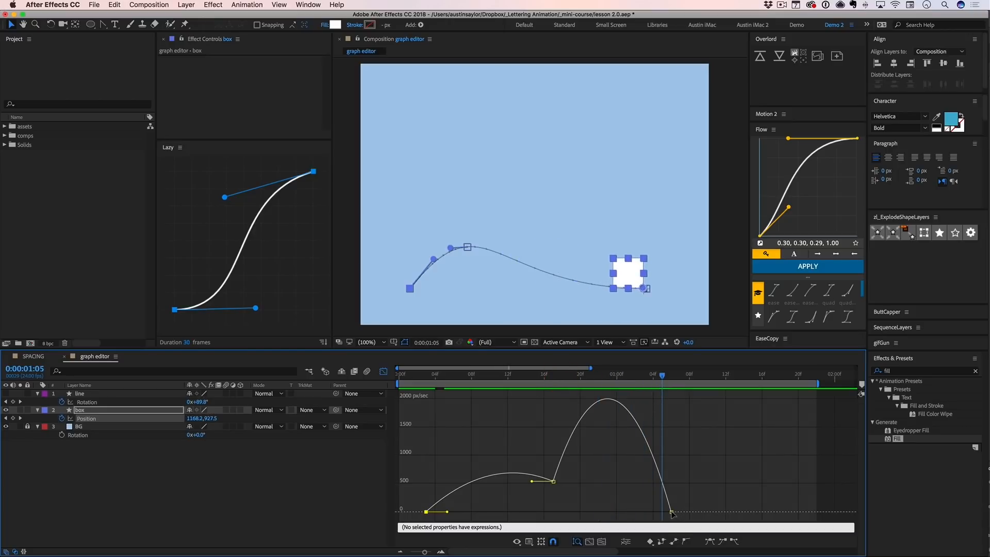
{"action": "mouse_move", "coordinate": [672, 512]}
{"action": "left_mouse_down"}
{"action": "mouse_move", "coordinate": [734, 512]}
{"action": "mouse_move", "coordinate": [719, 522]}
{"action": "mouse_move", "coordinate": [668, 512]}
{"action": "left_mouse_up"}
{"action": "left_click", "coordinate": [690, 515]}
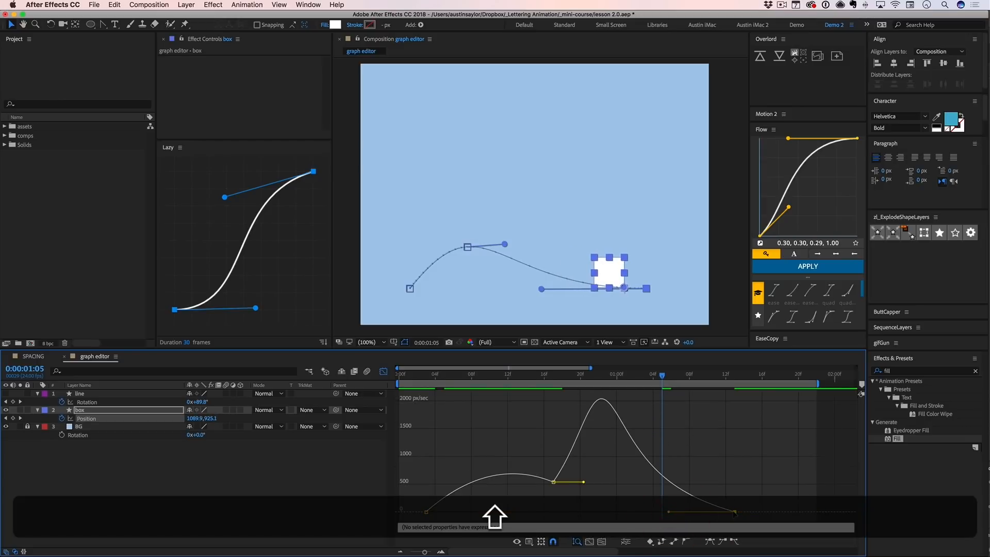
{"action": "left_click_drag", "start_coordinate": [734, 512], "coordinate": [780, 512]}
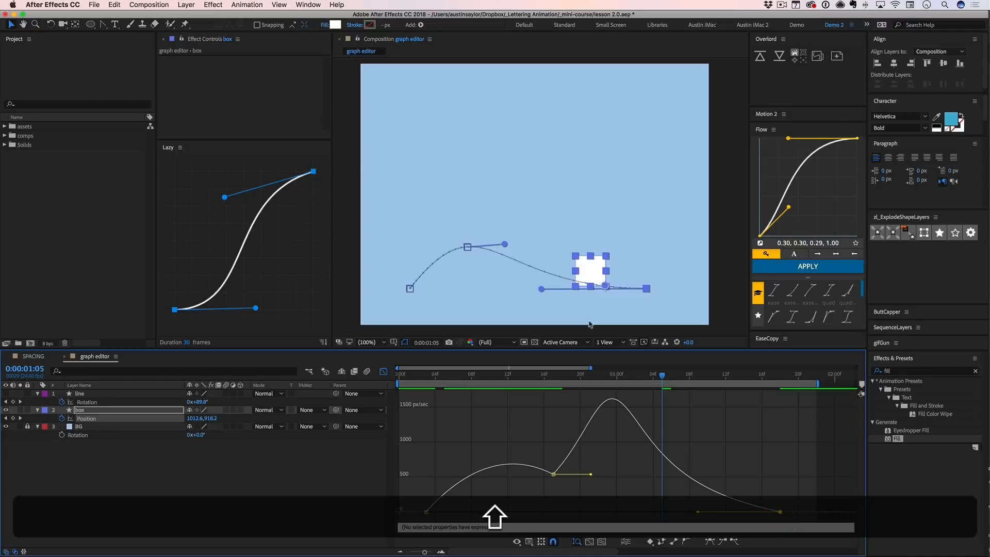
- Lengthen the handle at the end of the box's motion path, keeping it level, and preview the motion
{"action": "left_click_drag", "start_coordinate": [541, 288], "coordinate": [507, 290]}
{"action": "key", "text": "shift+ctrl+0"}
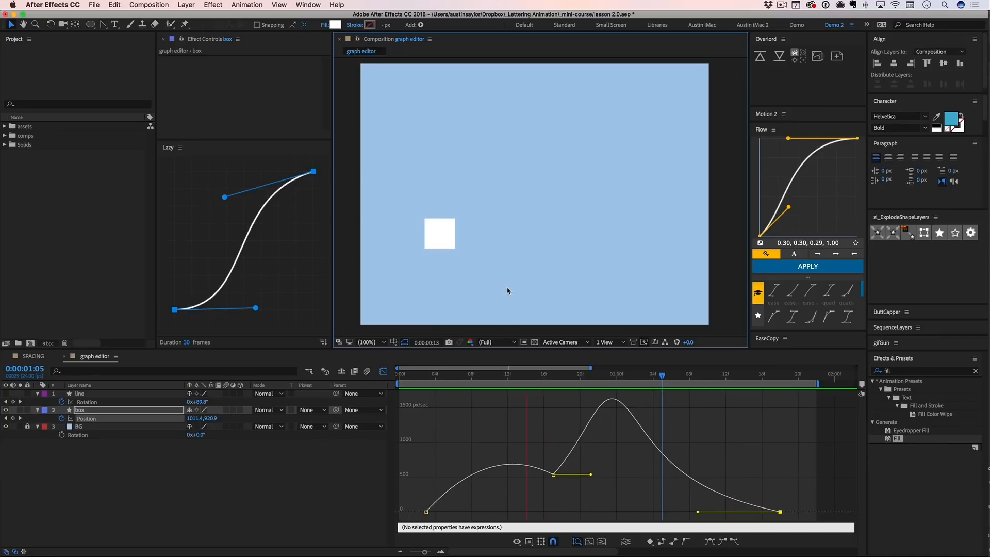
{"action": "key", "text": "space"}
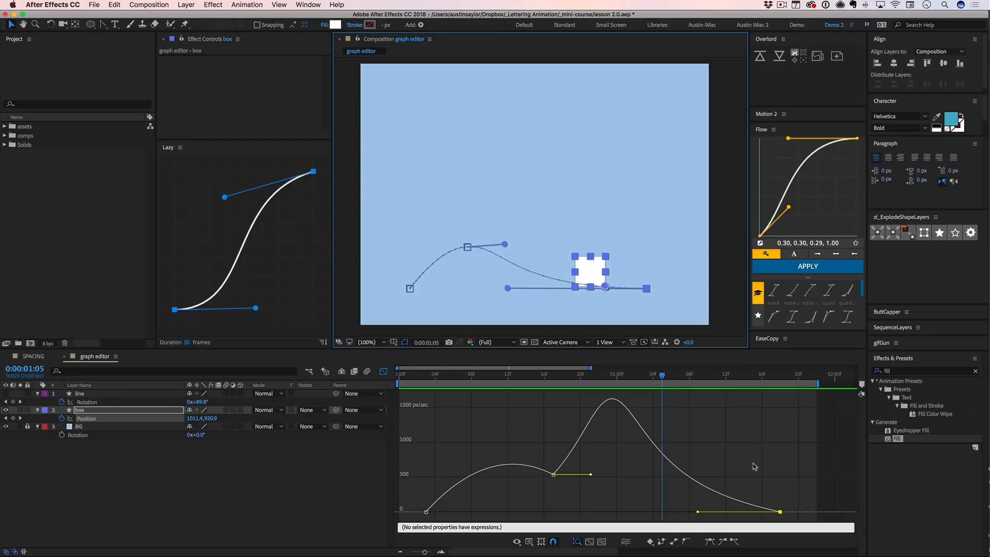
- Apply Easy Ease to all three of the box's Position keyframes, preview the motion, and return to 0:00:00:17
{"action": "left_click_drag", "start_coordinate": [825, 391], "coordinate": [391, 536]}
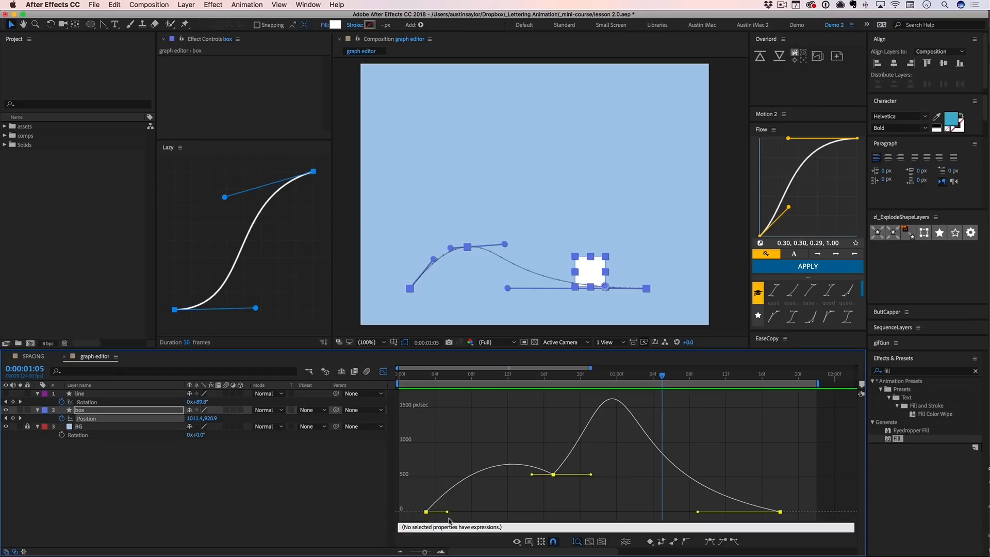
{"action": "key", "text": "F9"}
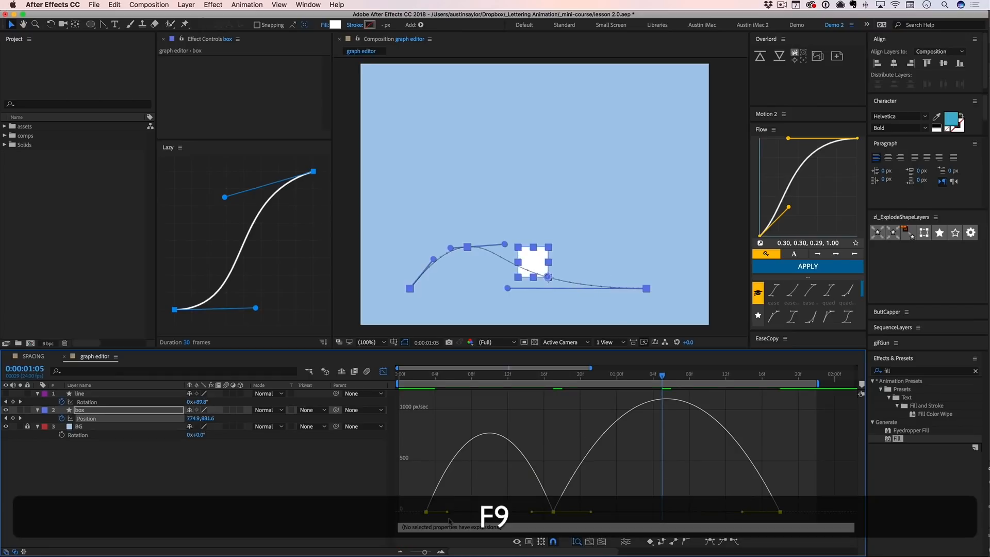
{"action": "key", "text": "ctrl+0"}
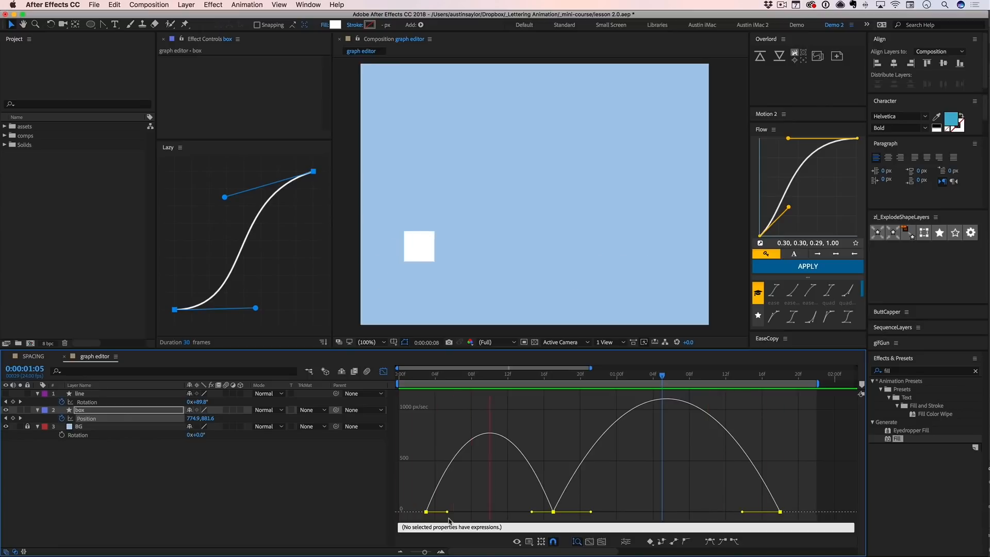
{"action": "key", "text": "space"}
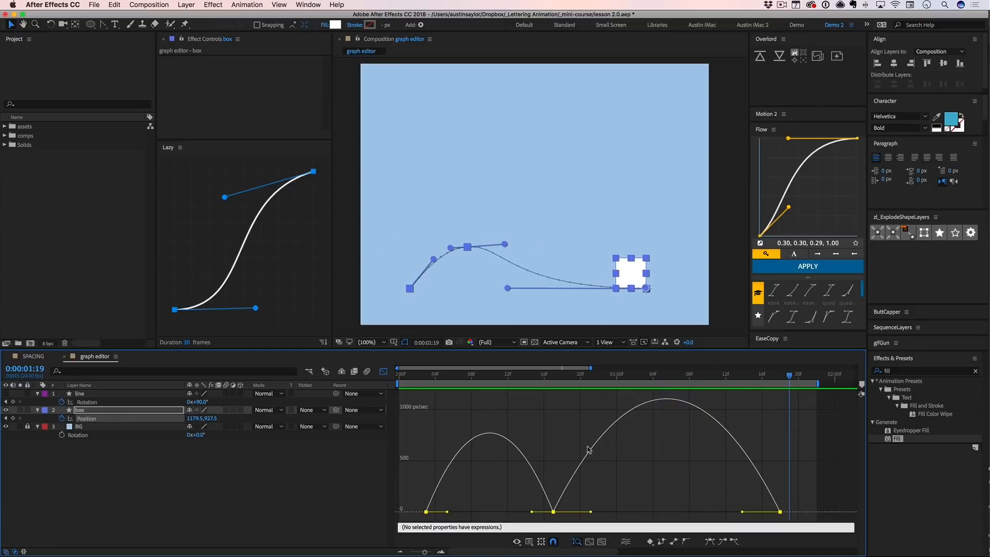
{"action": "left_click", "coordinate": [554, 378]}
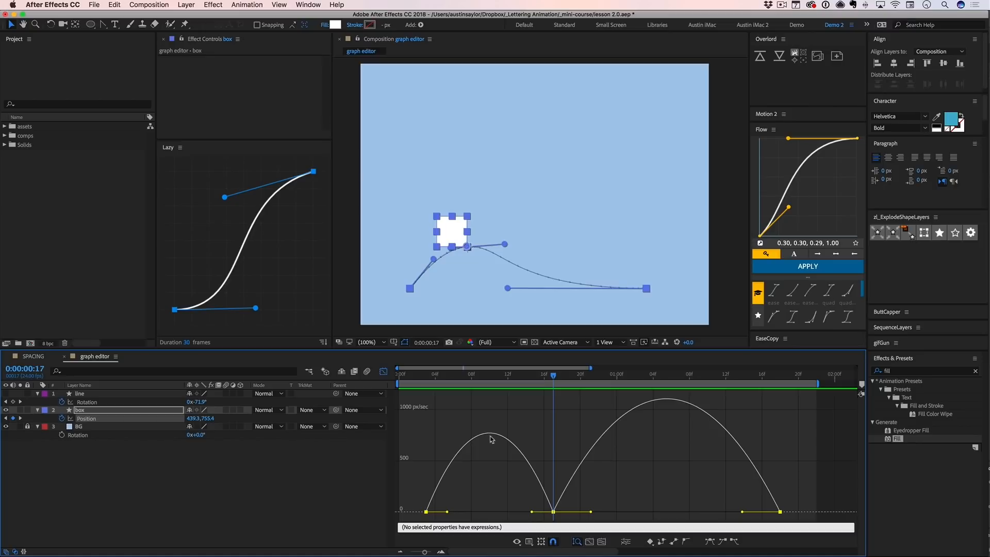
{"action": "left_click", "coordinate": [542, 516]}
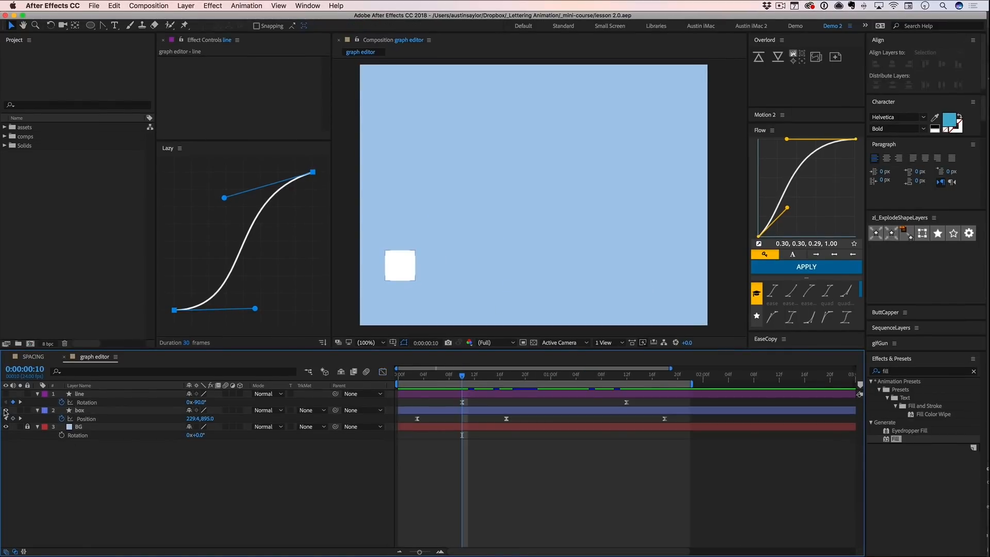
- Hide the box layer, show the line layer, and preview the line's rotation
{"action": "left_click", "coordinate": [6, 410]}
{"action": "left_click", "coordinate": [5, 394]}
{"action": "left_click", "coordinate": [444, 392]}
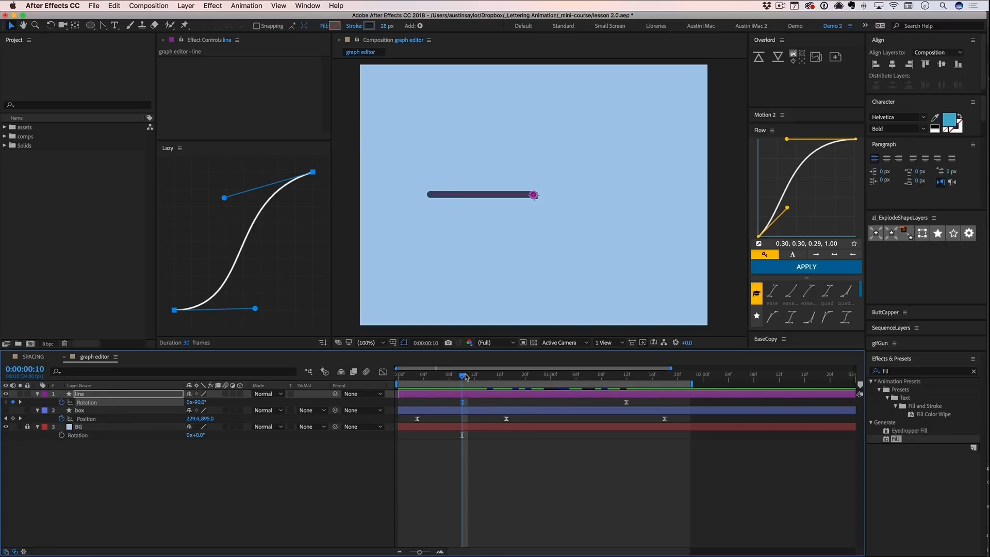
{"action": "mouse_move", "coordinate": [465, 376]}
{"action": "left_mouse_down"}
{"action": "mouse_move", "coordinate": [455, 376]}
{"action": "mouse_move", "coordinate": [569, 375]}
{"action": "mouse_move", "coordinate": [449, 376]}
{"action": "mouse_move", "coordinate": [475, 378]}
{"action": "left_mouse_up"}
{"action": "key", "text": "space"}
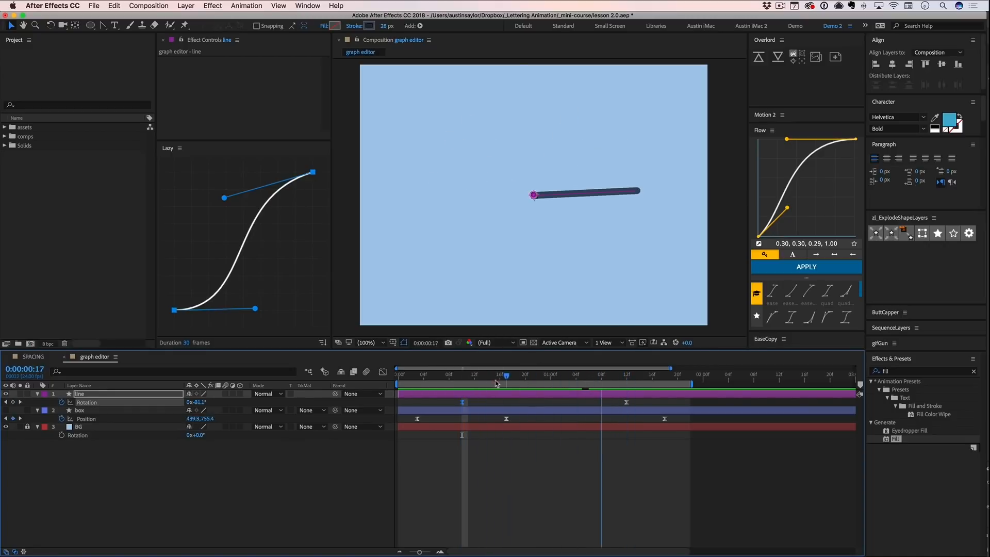
{"action": "mouse_move", "coordinate": [475, 377]}
{"action": "left_mouse_down"}
{"action": "mouse_move", "coordinate": [464, 384]}
{"action": "mouse_move", "coordinate": [493, 380]}
{"action": "left_mouse_up"}
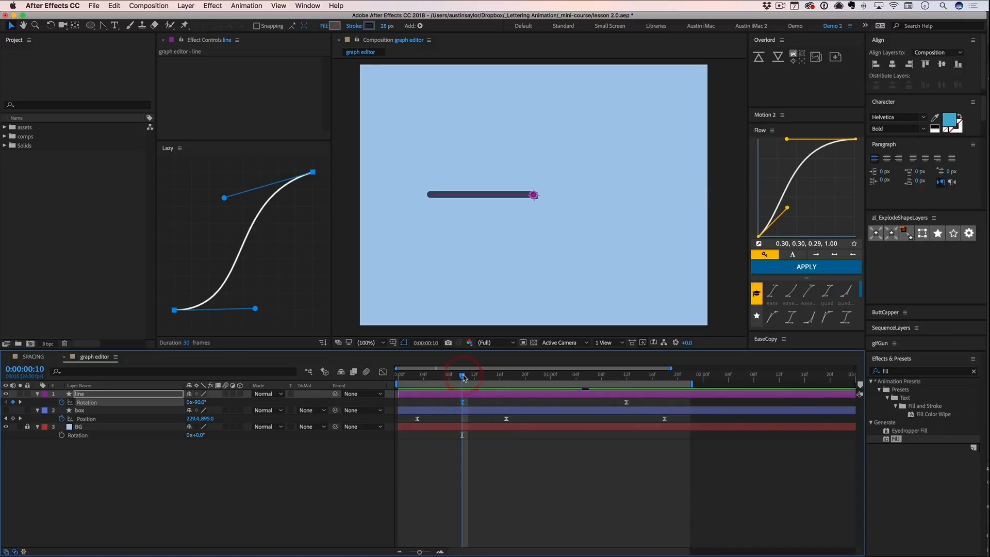
- Add a Rotation keyframe of -99.9° to the line at 0:00:00:16
{"action": "key", "text": "super+Right"}
{"action": "key", "text": "super+Right"}
{"action": "key", "text": "super+Right"}
{"action": "key", "text": "super+Right"}
{"action": "key", "text": "super+Right"}
{"action": "key", "text": "super+Right"}
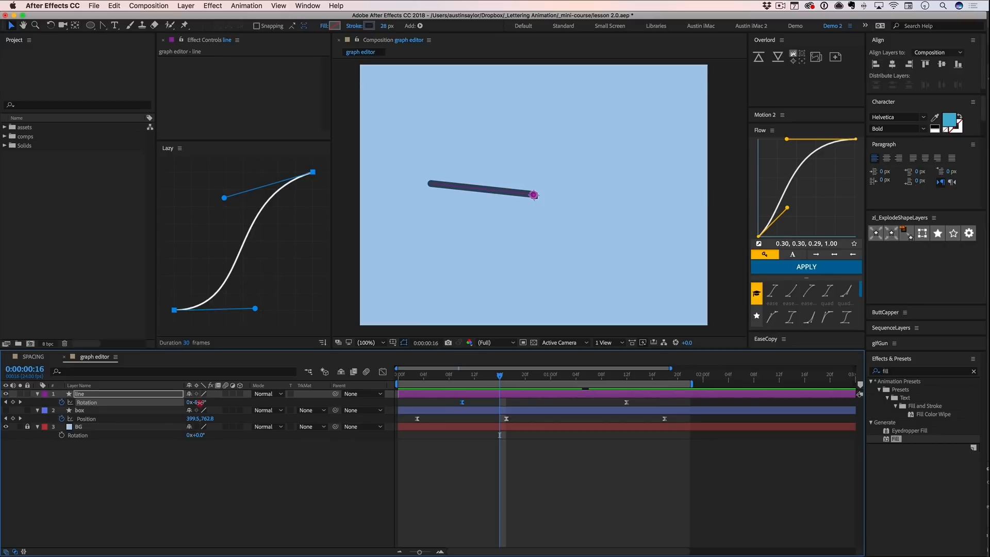
{"action": "left_click_drag", "start_coordinate": [198, 402], "coordinate": [194, 403]}
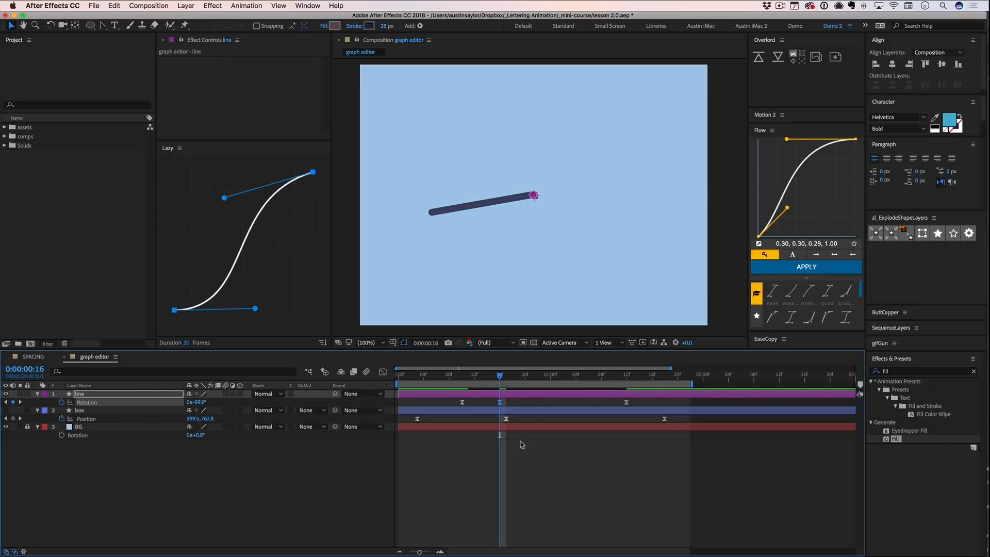
{"action": "left_click", "coordinate": [525, 485]}
- Preview the line's rotation and move its first Rotation keyframe to 0:00:00:08 and its second to 0:00:00:17
{"action": "key", "text": "space"}
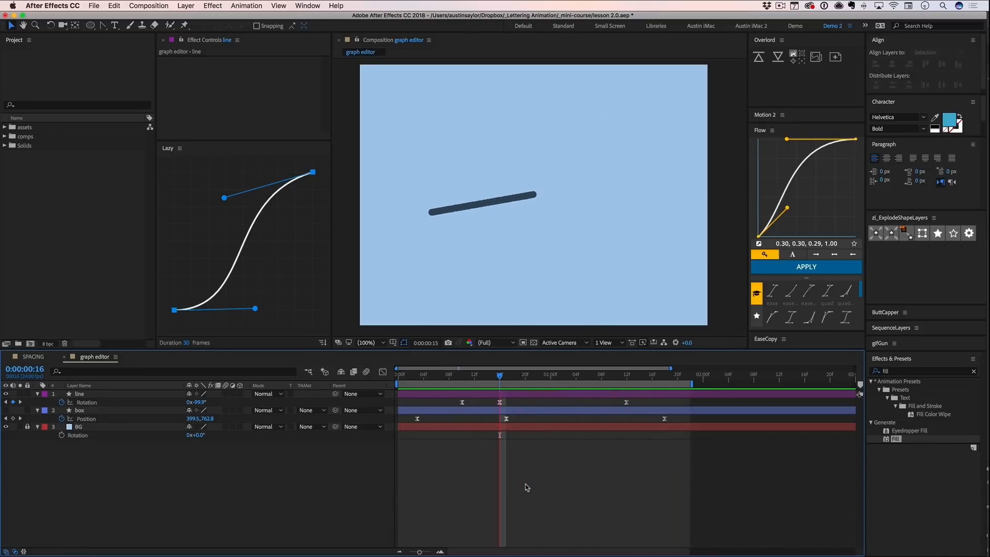
{"action": "key", "text": "space"}
{"action": "left_click", "coordinate": [463, 402]}
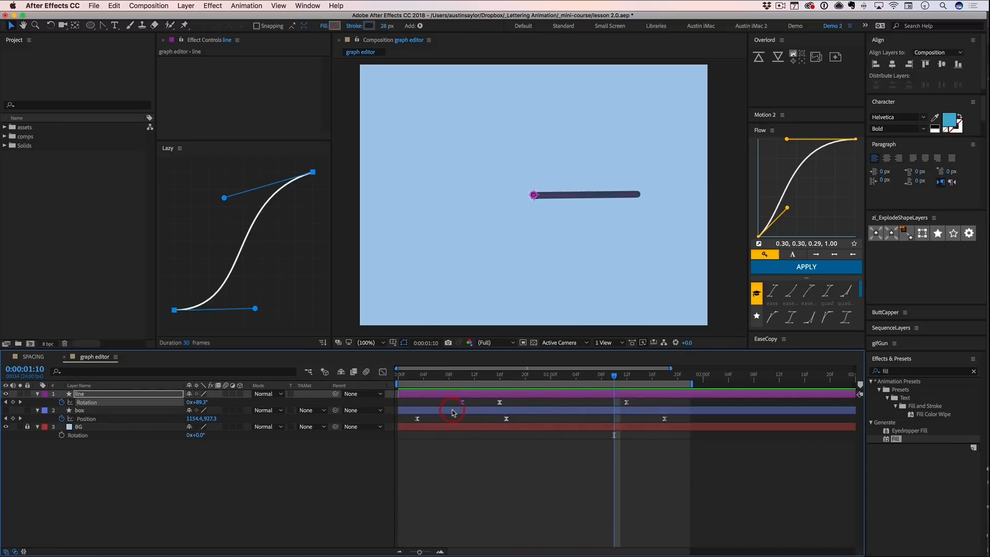
{"action": "left_click_drag", "start_coordinate": [500, 404], "coordinate": [449, 404]}
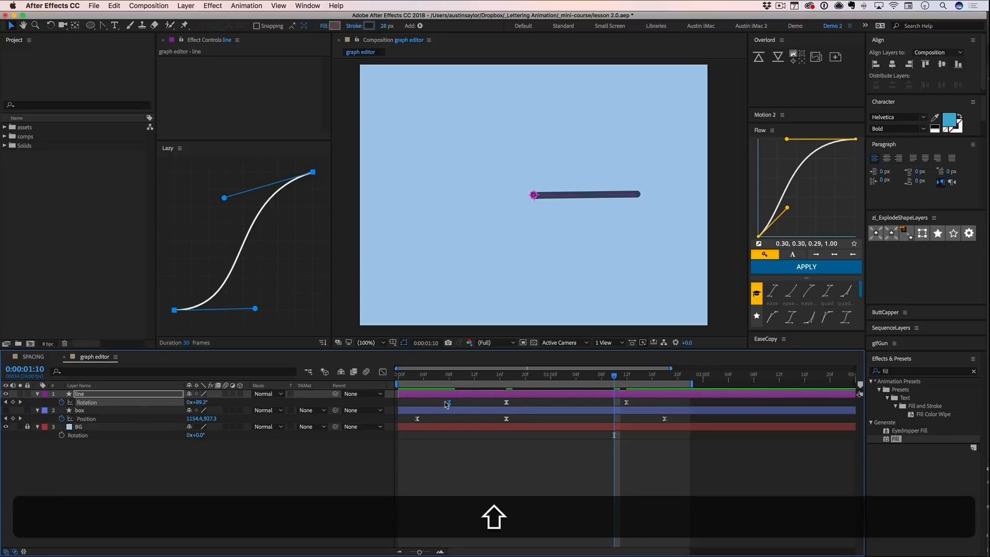
- Display the line's Rotation keyframes as a value graph and scrub through the backward swing, stopping at 0:00:00:10
{"action": "key", "text": "shift+F3"}
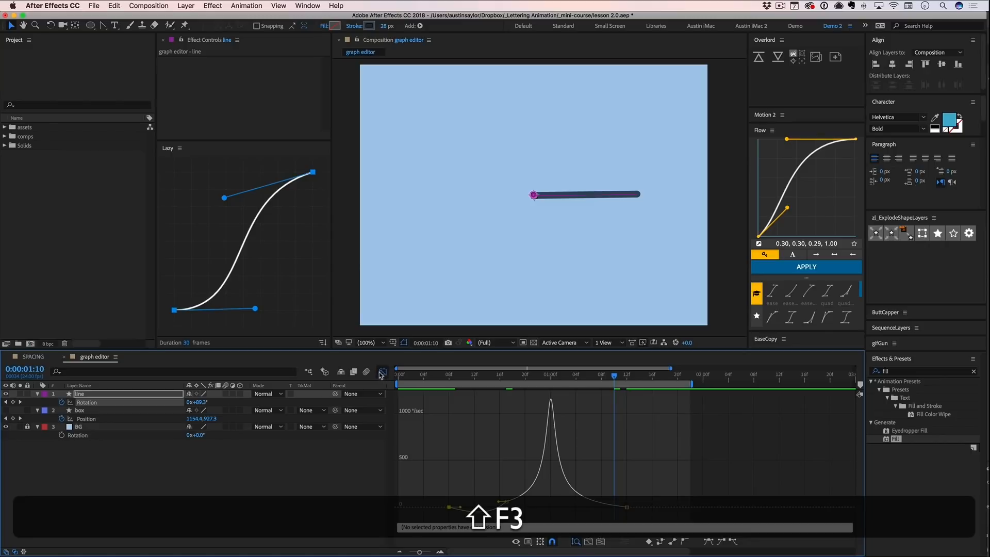
{"action": "left_click", "coordinate": [529, 541]}
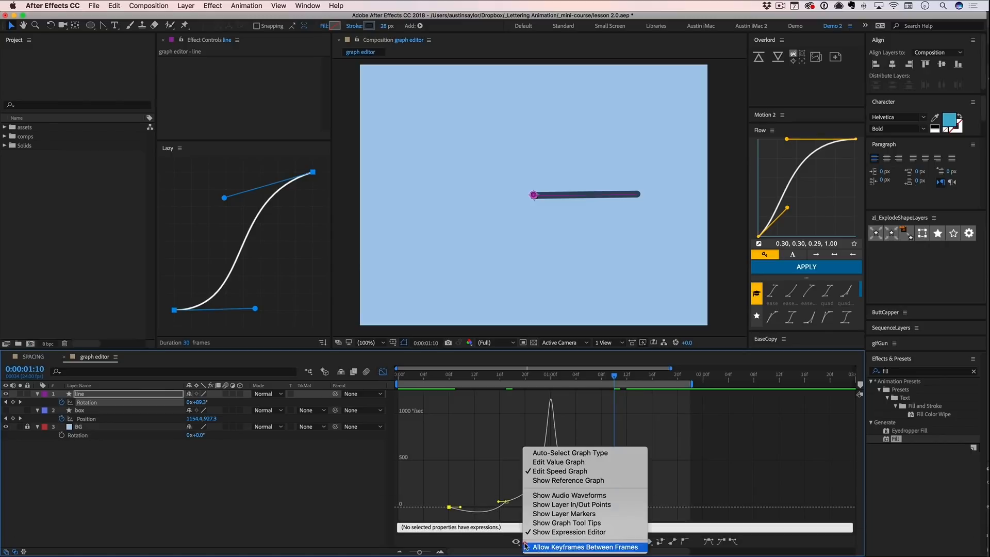
{"action": "left_click", "coordinate": [549, 465]}
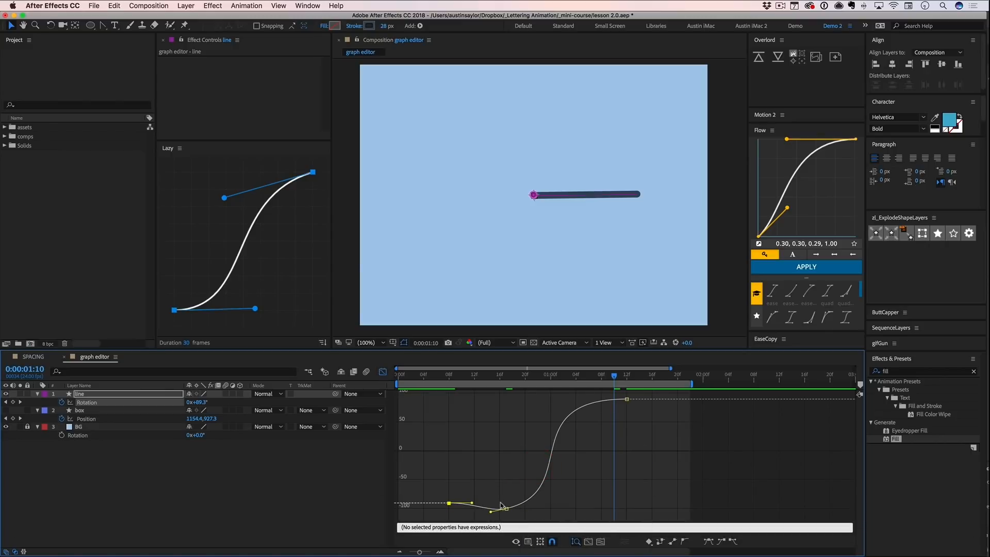
{"action": "left_click_drag", "start_coordinate": [447, 378], "coordinate": [520, 421]}
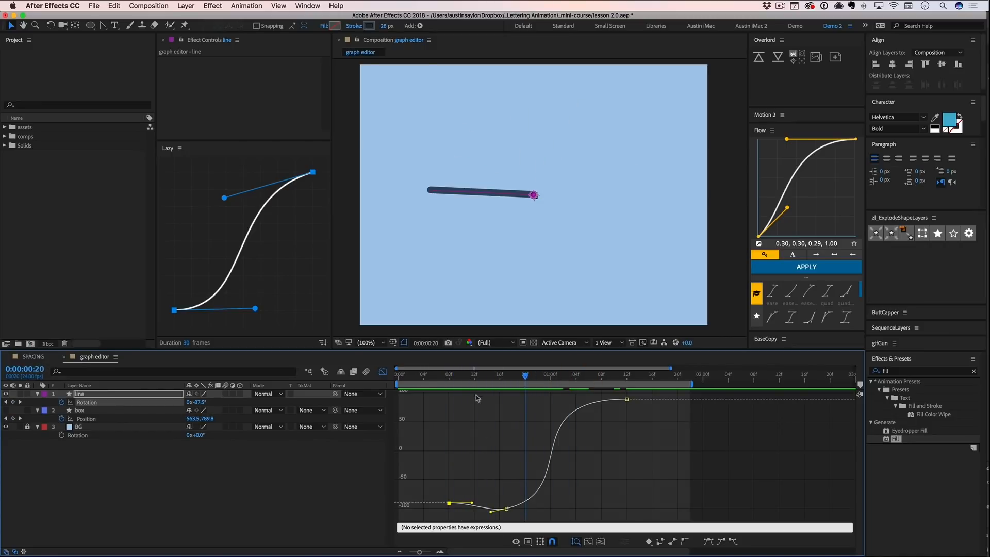
{"action": "mouse_move", "coordinate": [444, 380]}
{"action": "left_mouse_down"}
{"action": "mouse_move", "coordinate": [501, 377]}
{"action": "mouse_move", "coordinate": [462, 377]}
{"action": "left_mouse_up"}
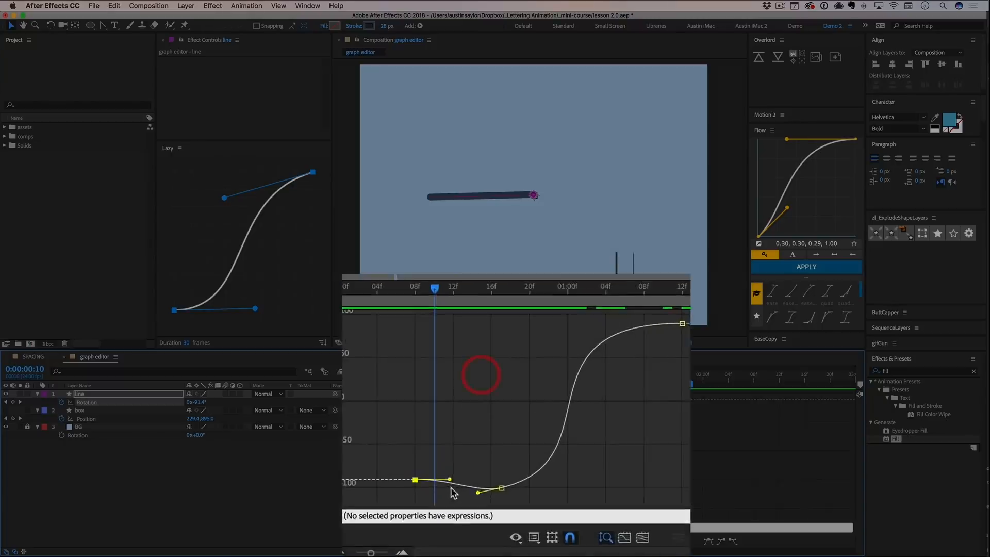
- Lengthen the first Rotation keyframe's outgoing handle to about 0:00:00:14 and level the handles of the keyframe at 0:00:00:17
{"action": "left_click_drag", "start_coordinate": [422, 448], "coordinate": [451, 447]}
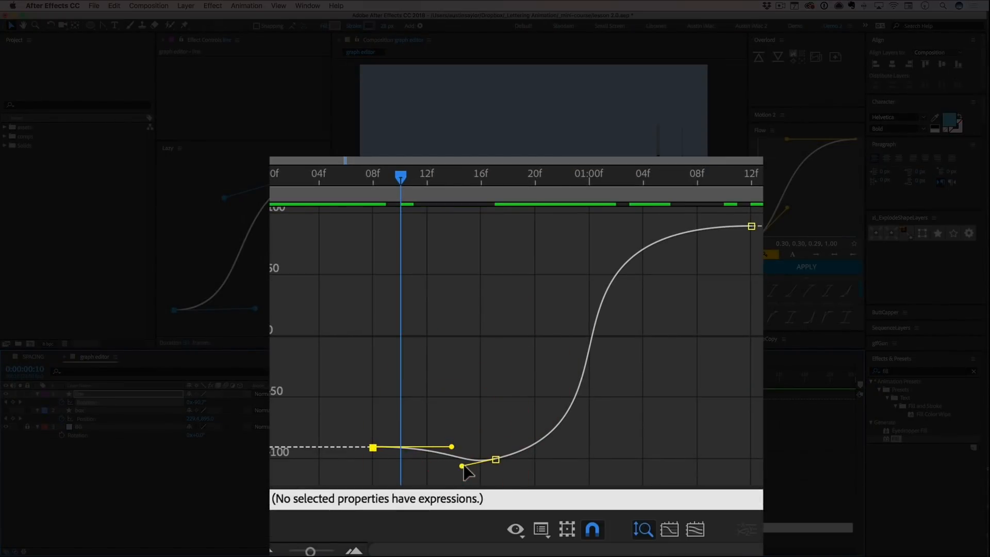
{"action": "left_click", "coordinate": [494, 459]}
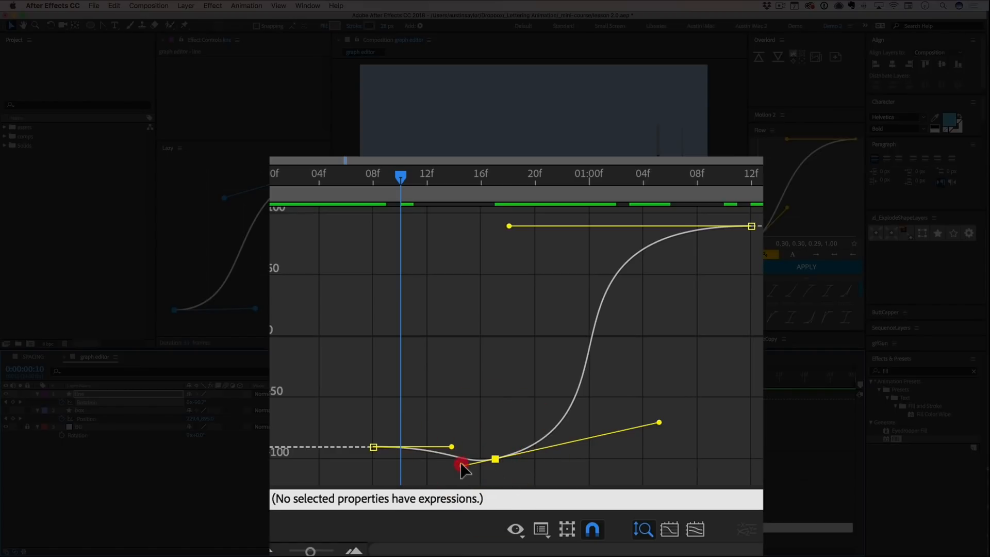
{"action": "mouse_move", "coordinate": [462, 466]}
{"action": "left_mouse_down"}
{"action": "mouse_move", "coordinate": [463, 481]}
{"action": "mouse_move", "coordinate": [460, 459]}
{"action": "left_mouse_up"}
{"action": "key", "text": "super+z"}
{"action": "key", "text": "alt"}
{"action": "key", "text": "shift"}
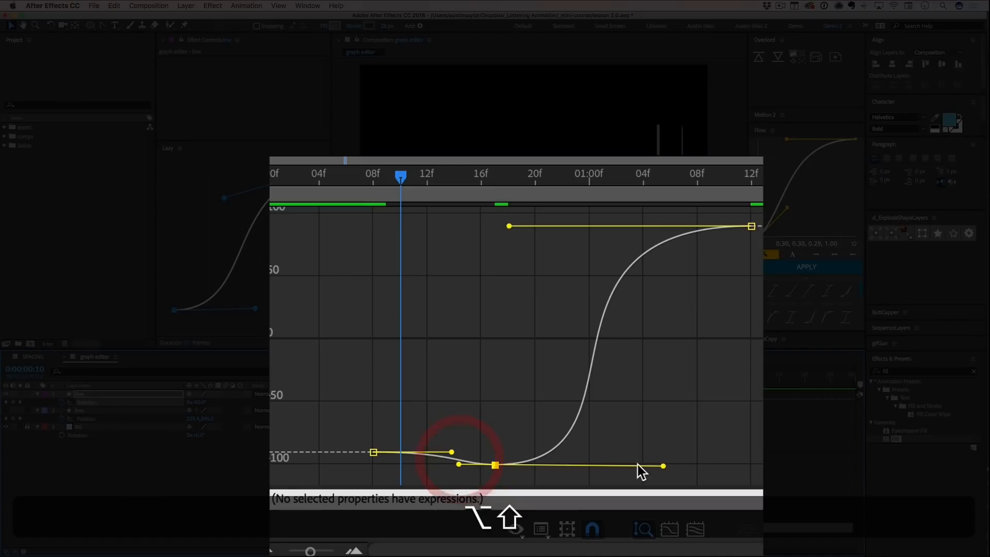
- Shorten the middle Rotation keyframe's outgoing handle to about 0:00:01:01, keeping it level
{"action": "key", "text": "v"}
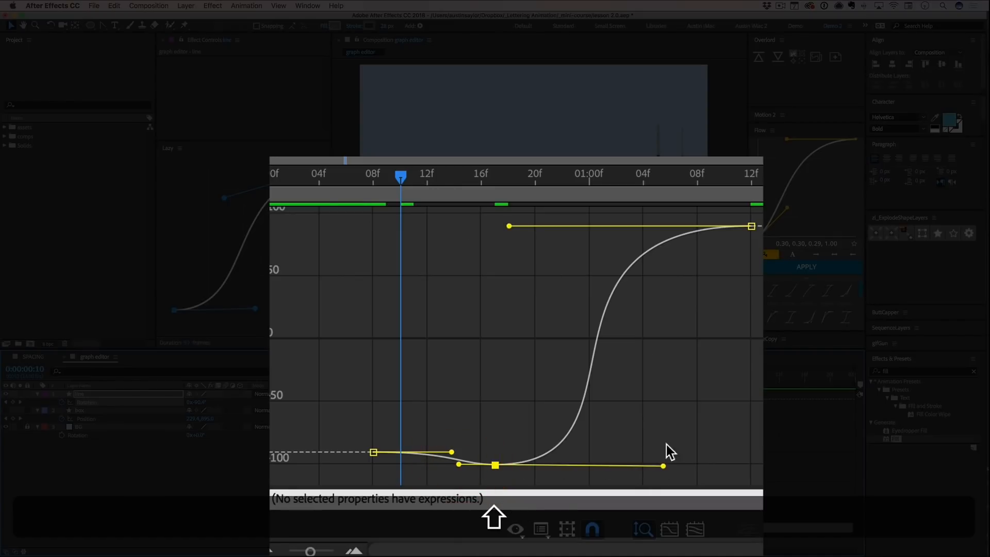
{"action": "left_click_drag", "start_coordinate": [663, 465], "coordinate": [607, 447]}
{"action": "key", "text": "alt"}
{"action": "key", "text": "alt+v"}
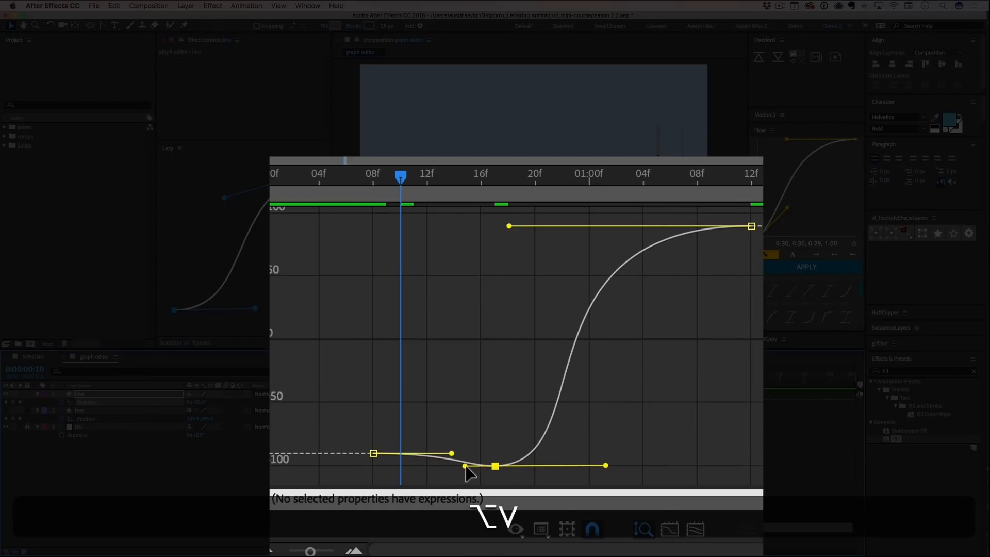
- Undo a trial upward swing of the middle Rotation keyframe's incoming handle and lower the keyframe to about -135°
{"action": "key", "text": "v"}
{"action": "left_click_drag", "start_coordinate": [465, 467], "coordinate": [570, 380]}
{"action": "key", "text": "super+z"}
{"action": "key", "text": "super+z"}
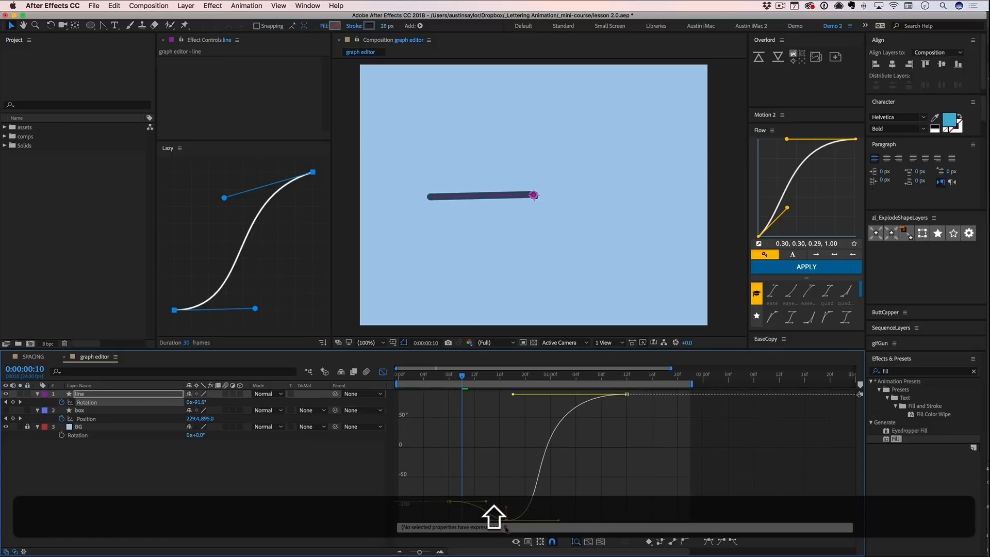
{"action": "key", "text": "super+z"}
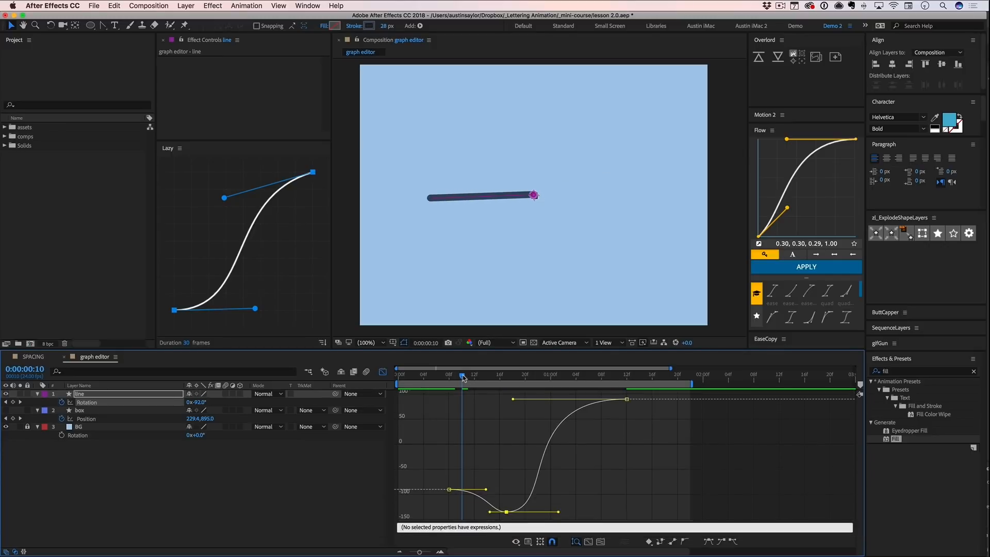
- Preview the swing, undo the last lowering of the middle Rotation keyframe, and shorten its outgoing handle to about 0:00:00:21
{"action": "mouse_move", "coordinate": [466, 380]}
{"action": "left_mouse_down"}
{"action": "mouse_move", "coordinate": [508, 378]}
{"action": "mouse_move", "coordinate": [447, 378]}
{"action": "left_mouse_up"}
{"action": "key", "text": "space"}
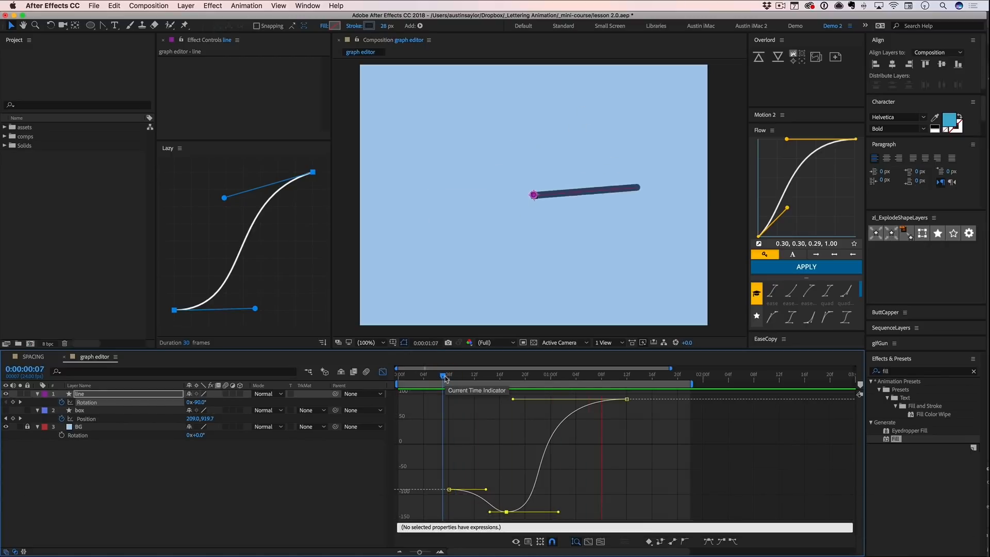
{"action": "key", "text": "super+z"}
{"action": "left_click", "coordinate": [507, 512], "text": "shift"}
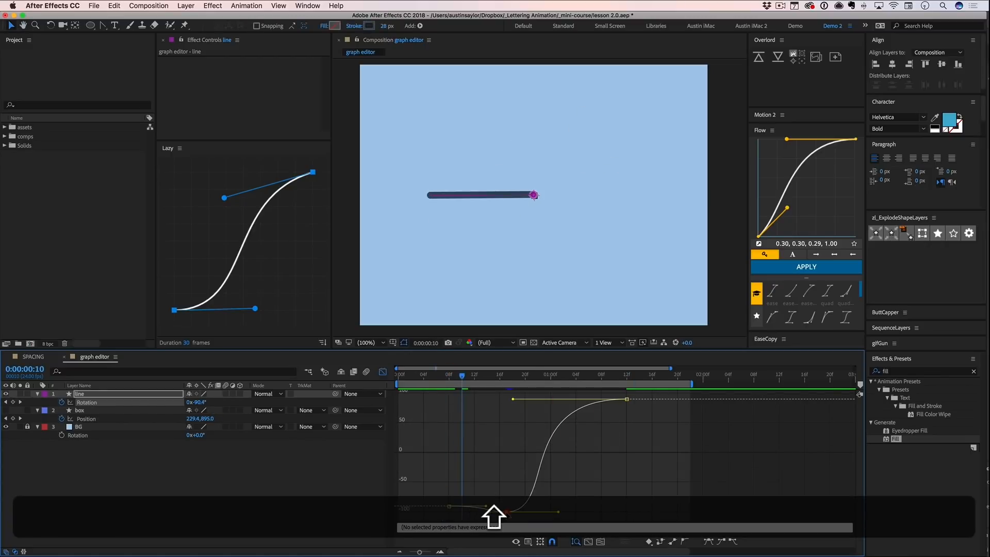
{"action": "left_click_drag", "start_coordinate": [507, 512], "coordinate": [531, 515]}
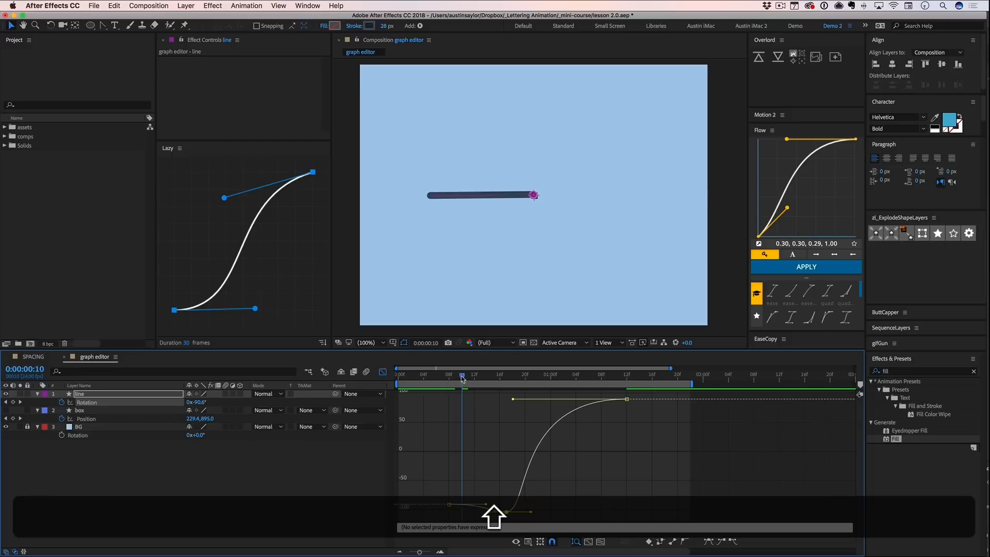
- Play back the line's rotation and scrub through its final ease to the last keyframe at 0:00:01:12
{"action": "mouse_move", "coordinate": [462, 379]}
{"action": "left_mouse_down"}
{"action": "mouse_move", "coordinate": [559, 382]}
{"action": "mouse_move", "coordinate": [481, 381]}
{"action": "left_mouse_up"}
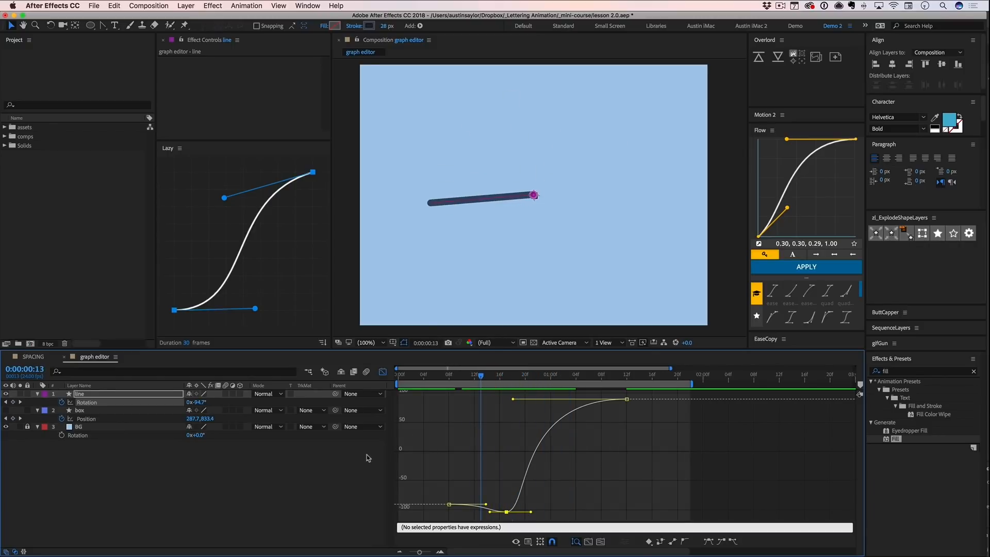
{"action": "key", "text": "space"}
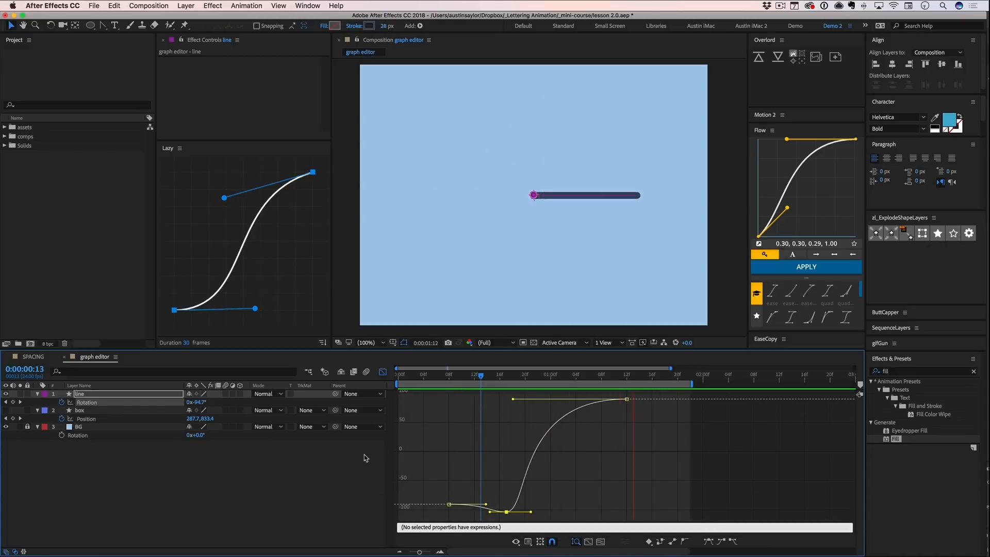
{"action": "key", "text": "space"}
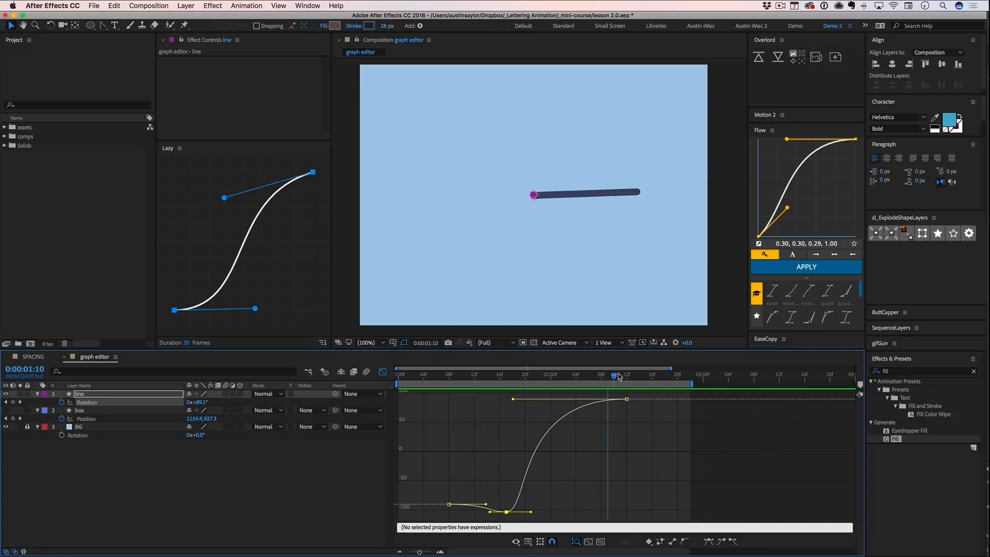
{"action": "left_click_drag", "start_coordinate": [602, 378], "coordinate": [626, 380]}
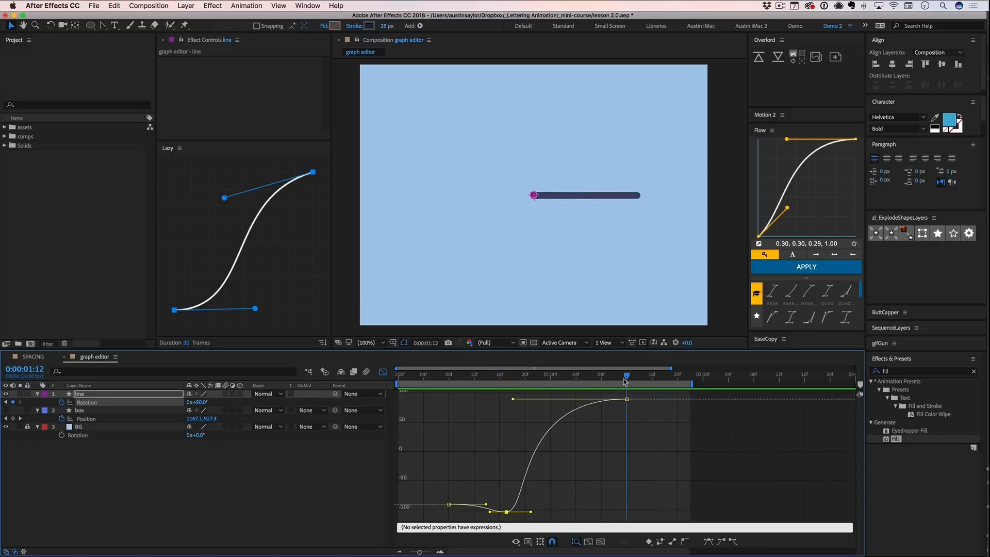
{"action": "mouse_move", "coordinate": [627, 375]}
{"action": "left_mouse_down"}
{"action": "mouse_move", "coordinate": [512, 375]}
{"action": "mouse_move", "coordinate": [623, 372]}
{"action": "left_mouse_up"}
- Undo a trial Rotation change at 0:00:01:04 and add a keyframe there on the line's curve with the Pen tool
{"action": "left_click_drag", "start_coordinate": [626, 378], "coordinate": [579, 376]}
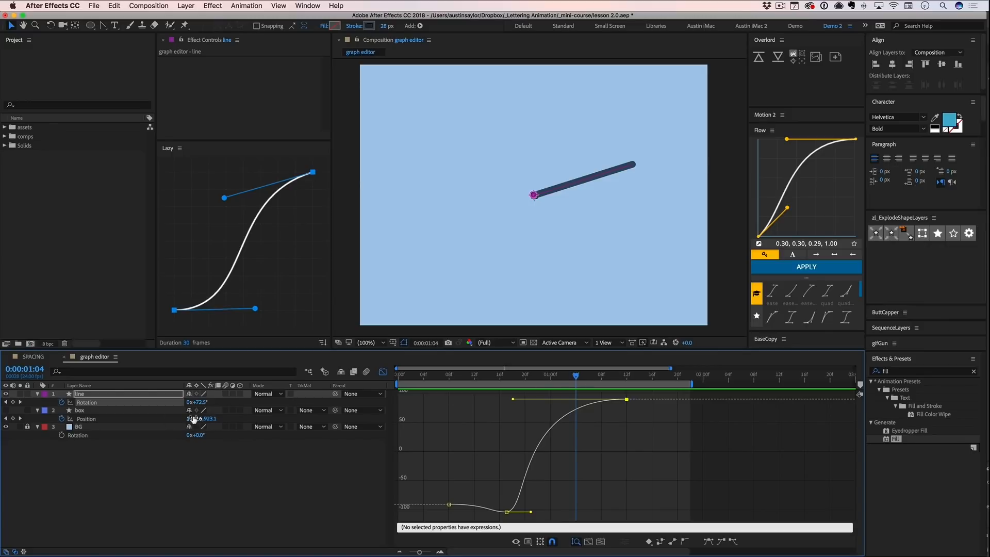
{"action": "left_click_drag", "start_coordinate": [201, 406], "coordinate": [223, 401]}
{"action": "key", "text": "super+z"}
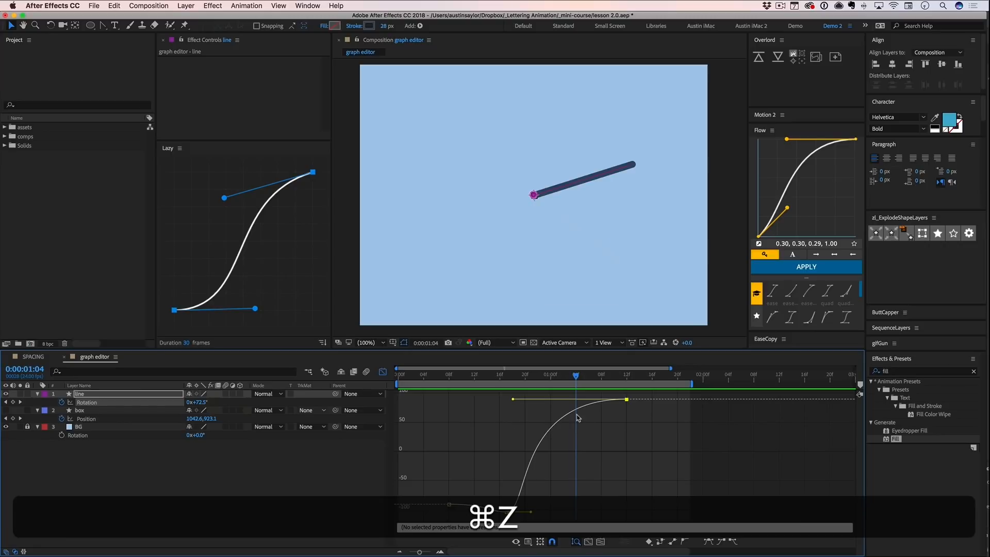
{"action": "key", "text": "g"}
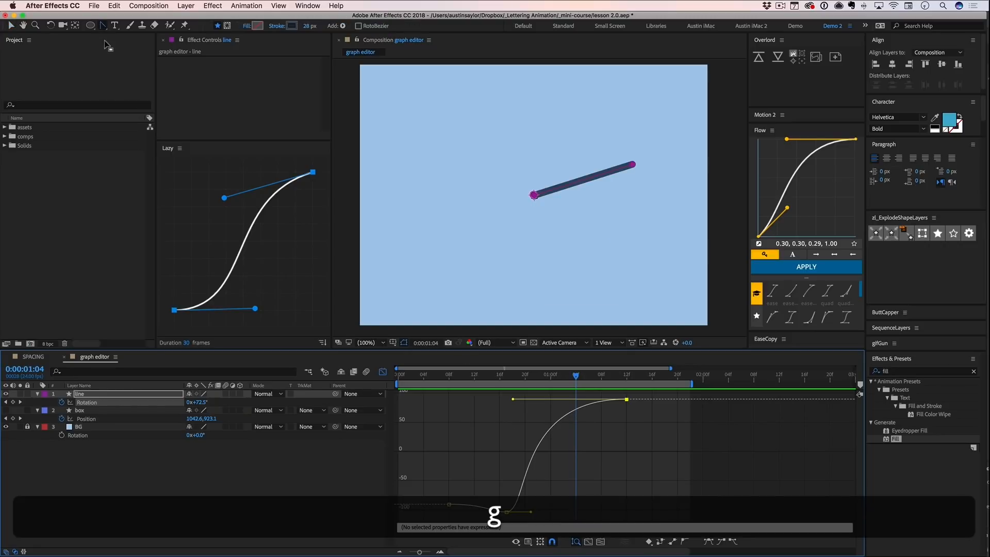
{"action": "left_click_drag", "start_coordinate": [103, 29], "coordinate": [133, 25]}
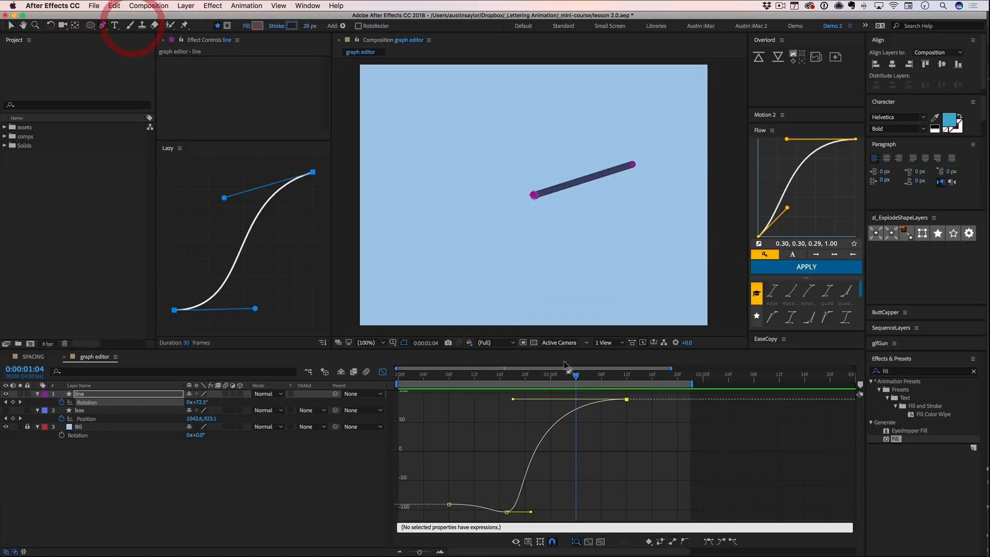
{"action": "left_click", "coordinate": [578, 412]}
- Raise the 0:00:01:04 Rotation keyframe to about 107° with level handles and lengthen the final keyframe's incoming handle to about 0:00:01:07
{"action": "key", "text": "v"}
{"action": "left_click_drag", "start_coordinate": [577, 411], "coordinate": [595, 400]}
{"action": "left_click_drag", "start_coordinate": [514, 400], "coordinate": [537, 400]}
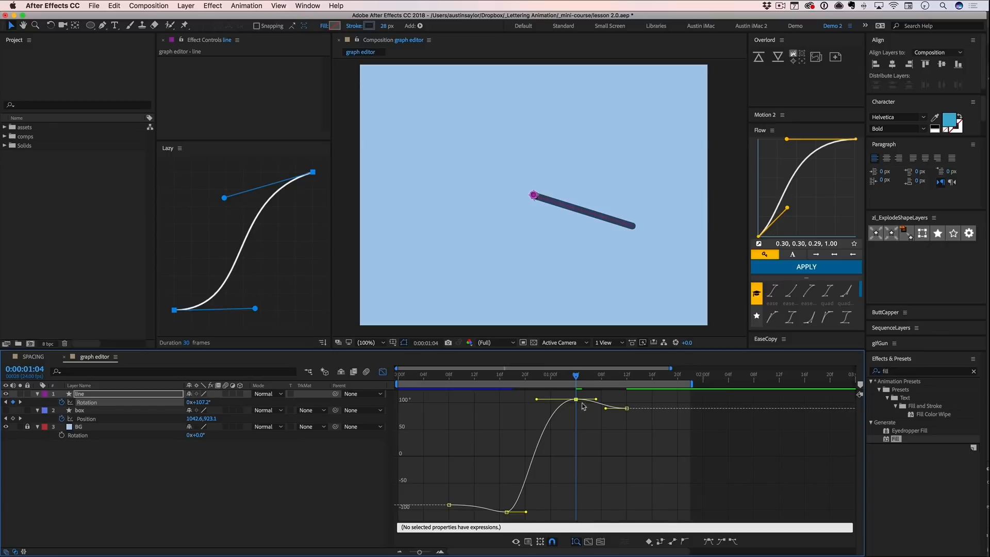
{"action": "mouse_move", "coordinate": [578, 402]}
{"action": "left_mouse_down"}
{"action": "mouse_move", "coordinate": [582, 380]}
{"action": "mouse_move", "coordinate": [626, 380]}
{"action": "mouse_move", "coordinate": [597, 407]}
{"action": "left_mouse_up"}
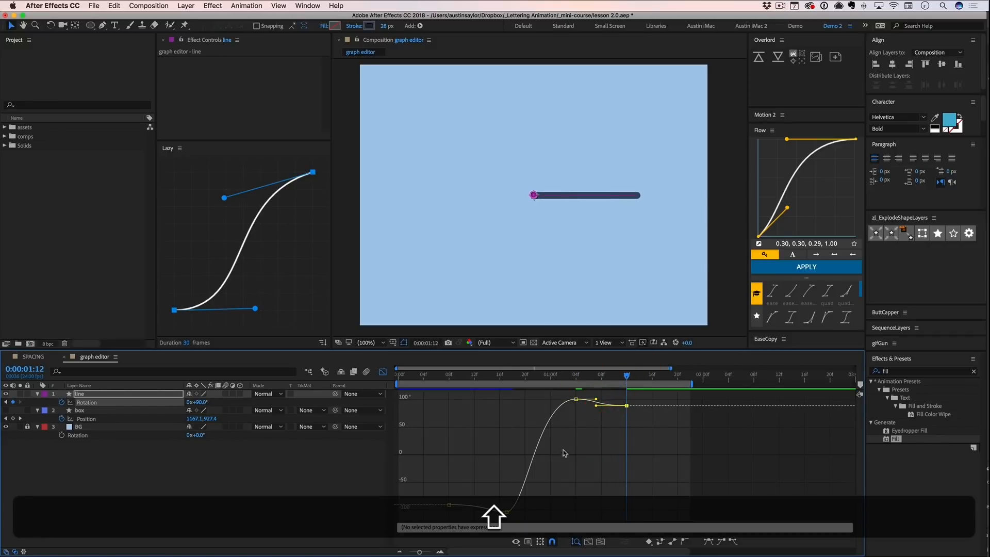
- Play back the line's rotation with anticipation and overshoot, and select its first Rotation keyframe for viewing in the graph editor
{"action": "left_click", "coordinate": [326, 495]}
{"action": "key", "text": "space"}
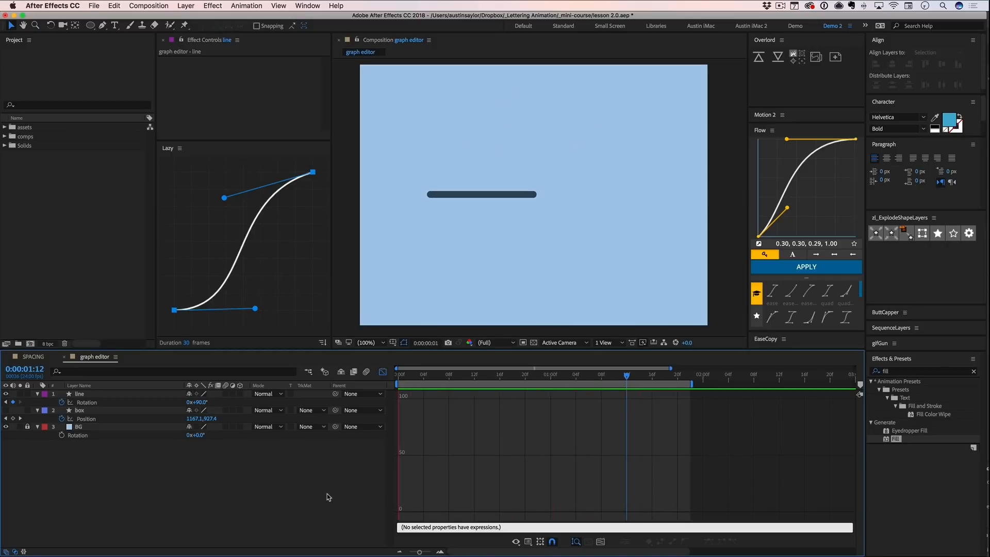
{"action": "key", "text": "space"}
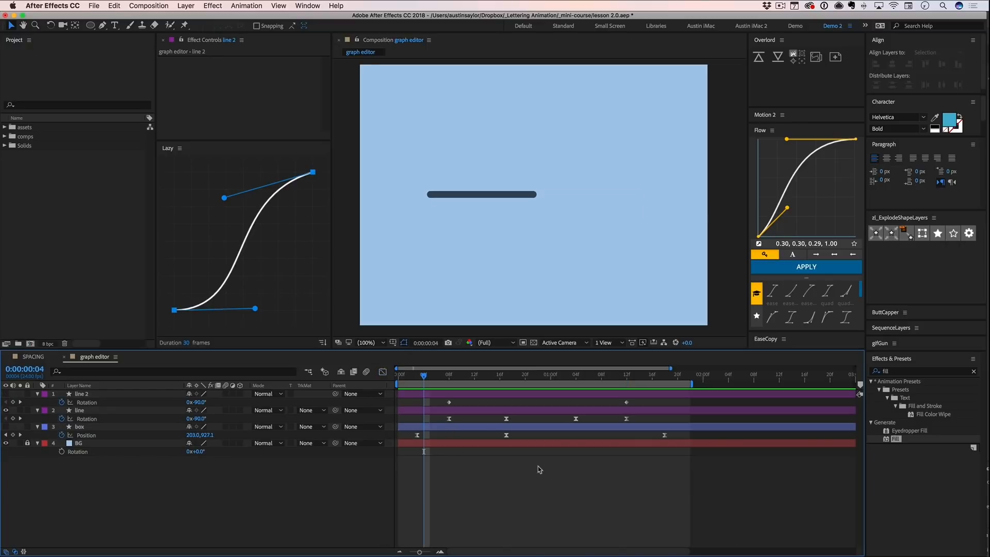
{"action": "key", "text": "space"}
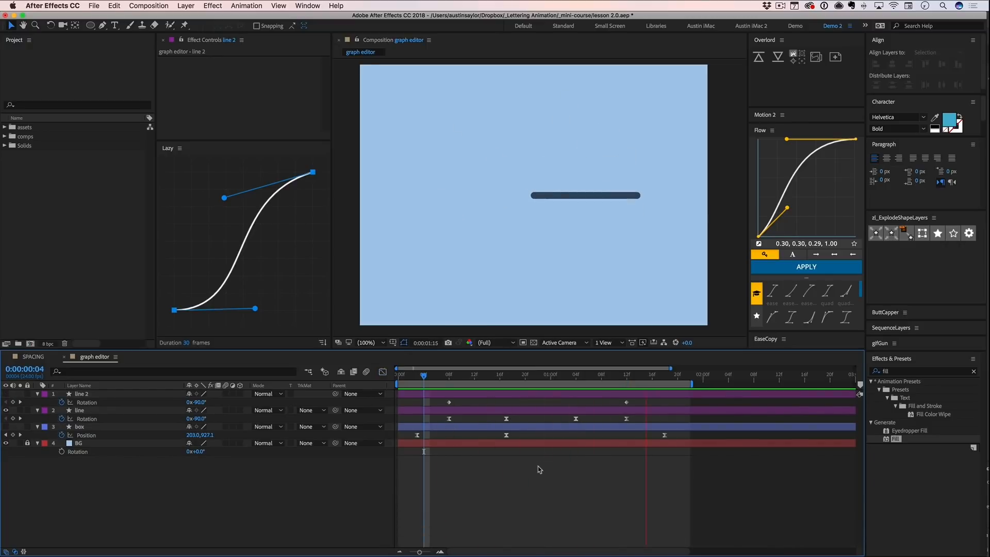
{"action": "key", "text": "space"}
{"action": "left_click", "coordinate": [449, 419]}
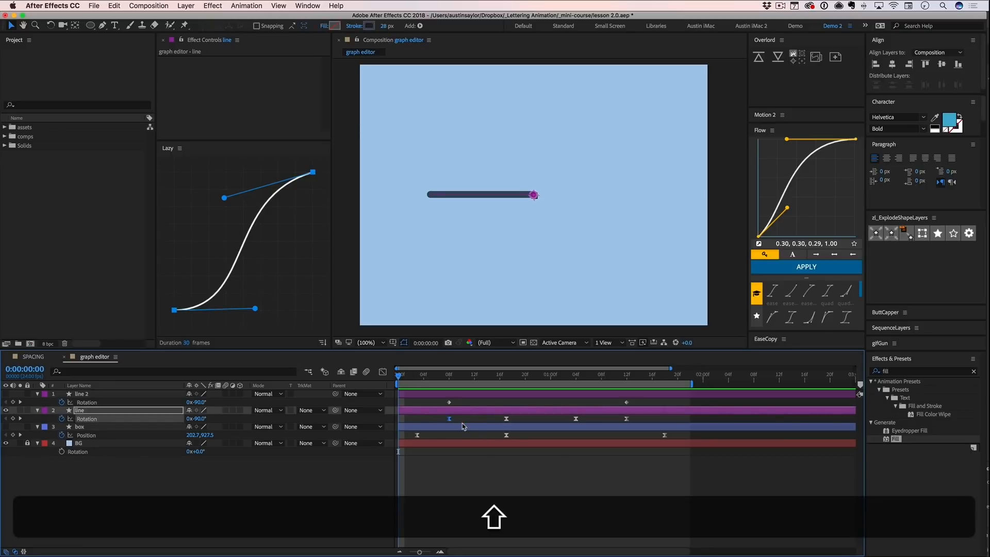
{"action": "key", "text": "shift+F3"}
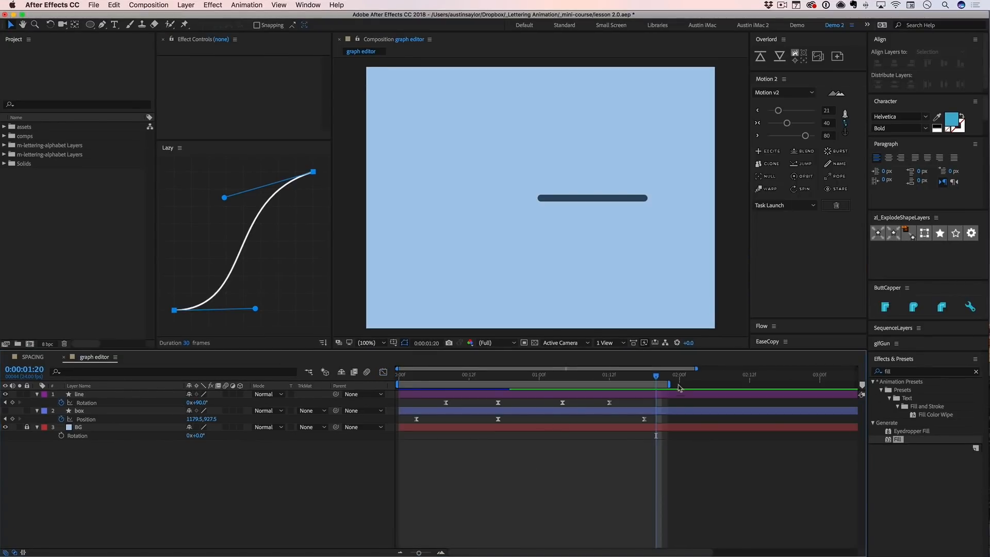
- Scrub back to 0:00:00:07 and preview the line's four-keyframe rotation
{"action": "left_click_drag", "start_coordinate": [655, 380], "coordinate": [439, 380]}
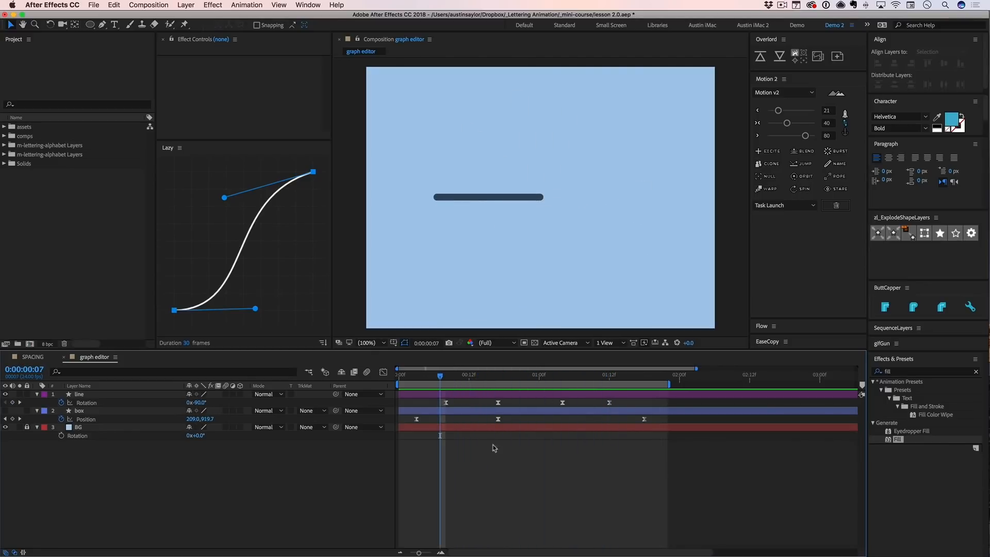
{"action": "key", "text": "space"}
{"action": "key", "text": "space"}
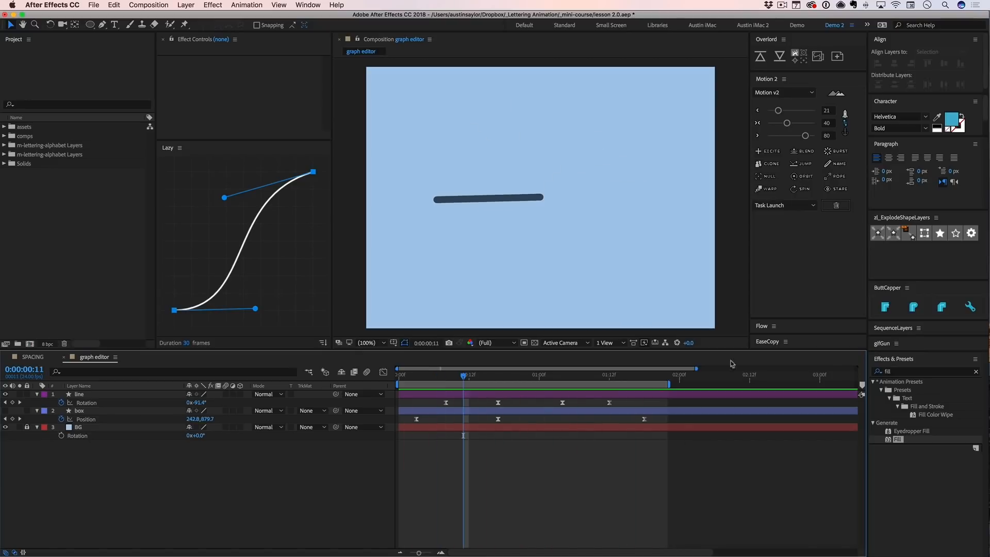
- Select the line layer, open the Flow extension and enlarge it to show its curve editor and presets
{"action": "left_click", "coordinate": [539, 393]}
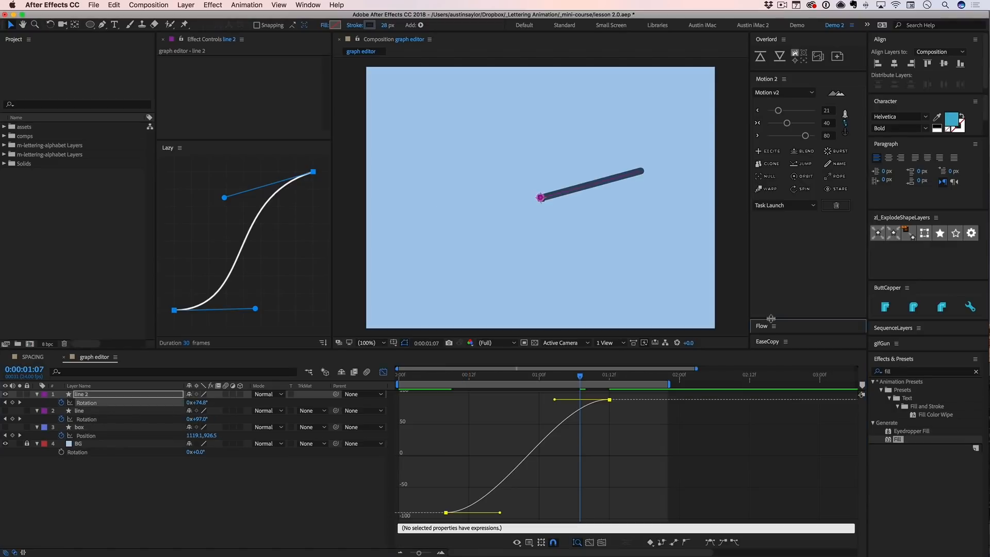
{"action": "left_click", "coordinate": [761, 326]}
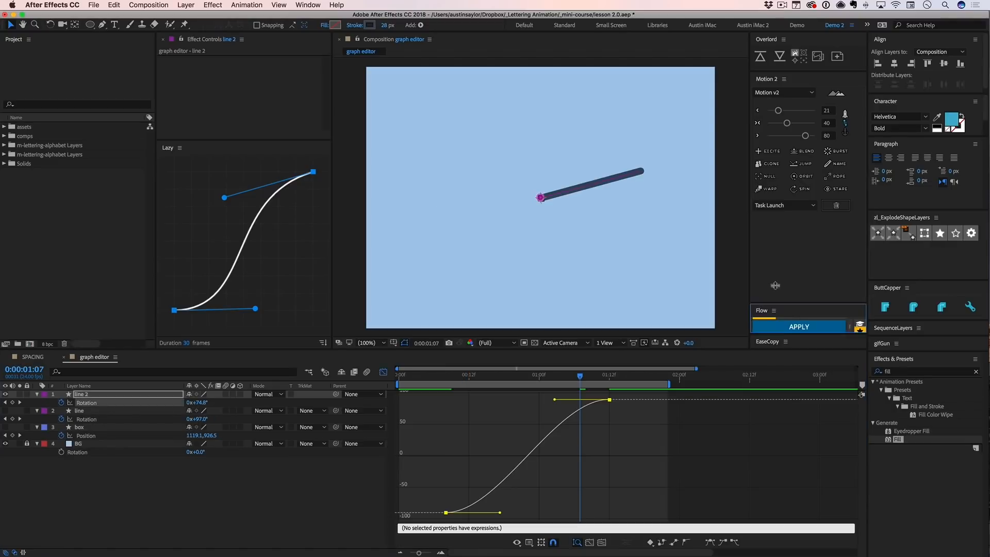
{"action": "scroll", "coordinate": [772, 164], "scroll_direction": "down", "scroll_amount": 3}
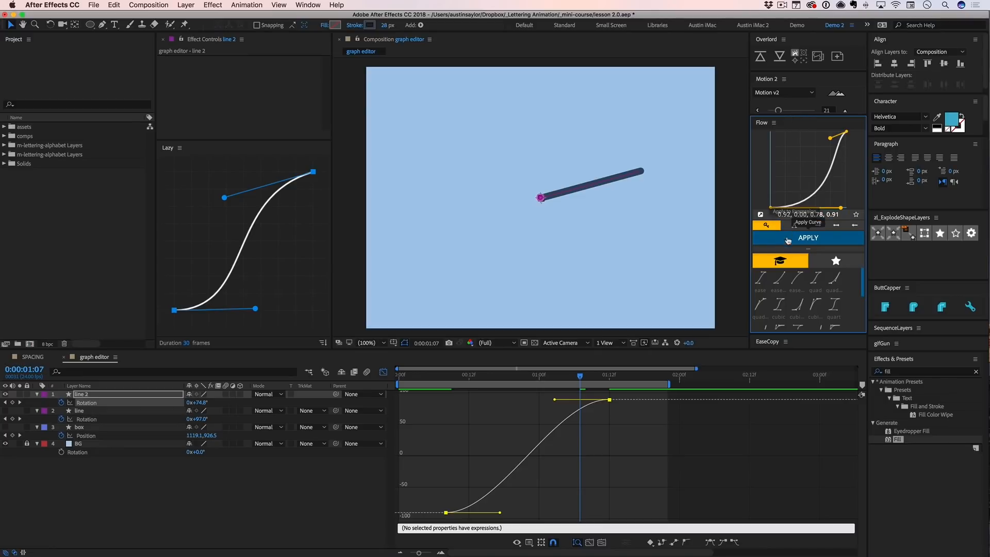
{"action": "left_click_drag", "start_coordinate": [805, 248], "coordinate": [808, 255]}
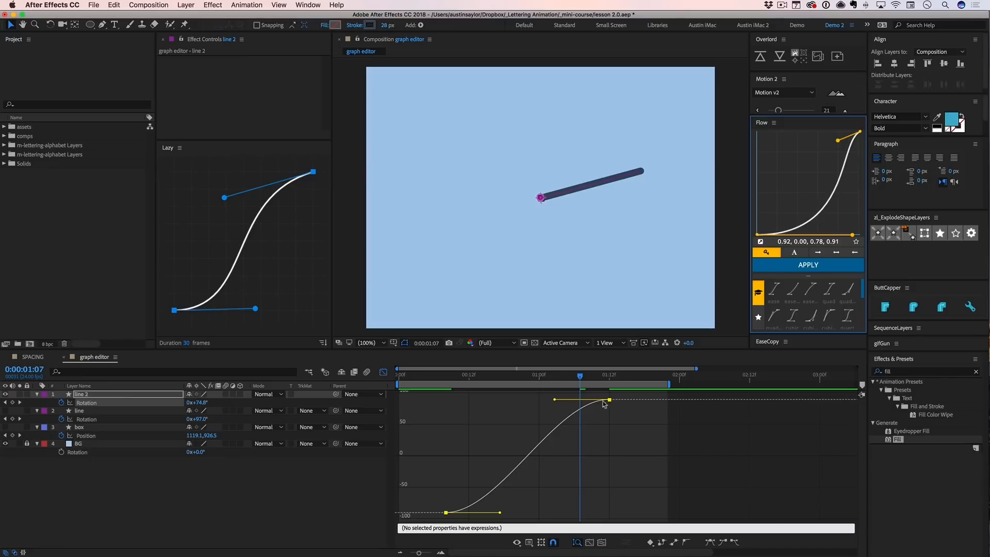
- Apply a Flow curve of 0.75, 0.00, 0.28, 1.00 to both Rotation keyframes of line 2 and preview it from 0:00:00:07
{"action": "left_click_drag", "start_coordinate": [617, 395], "coordinate": [436, 516]}
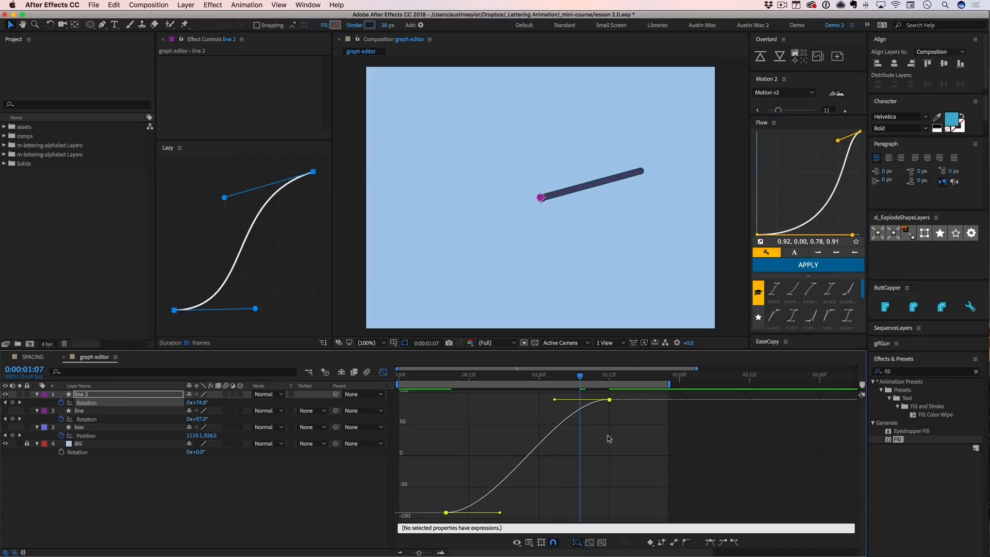
{"action": "left_click_drag", "start_coordinate": [838, 144], "coordinate": [788, 135]}
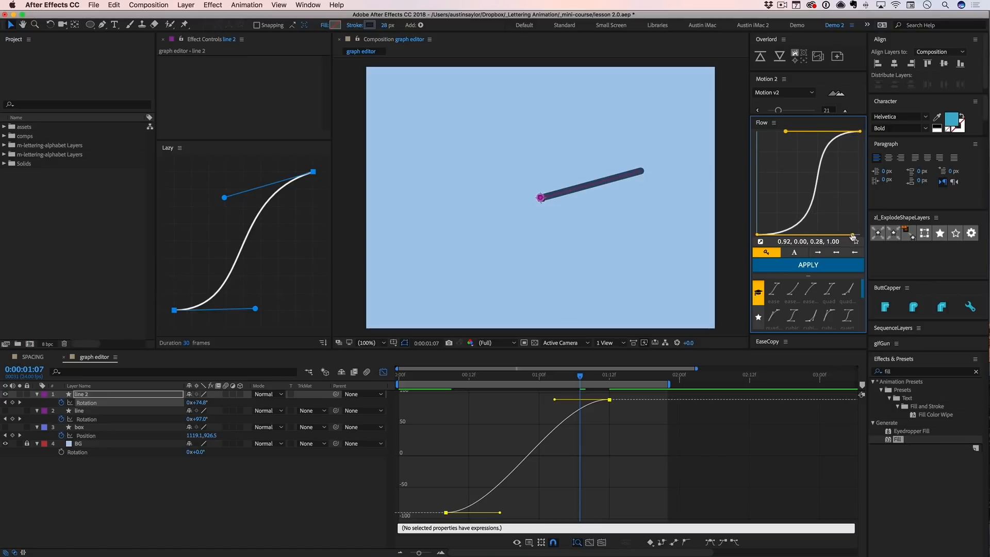
{"action": "left_click_drag", "start_coordinate": [853, 237], "coordinate": [839, 235]}
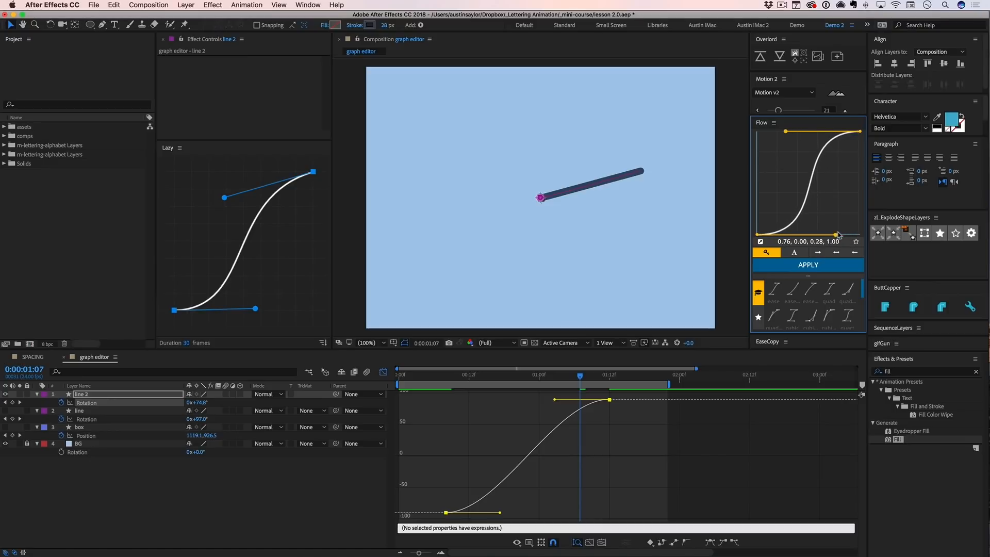
{"action": "left_click", "coordinate": [808, 265]}
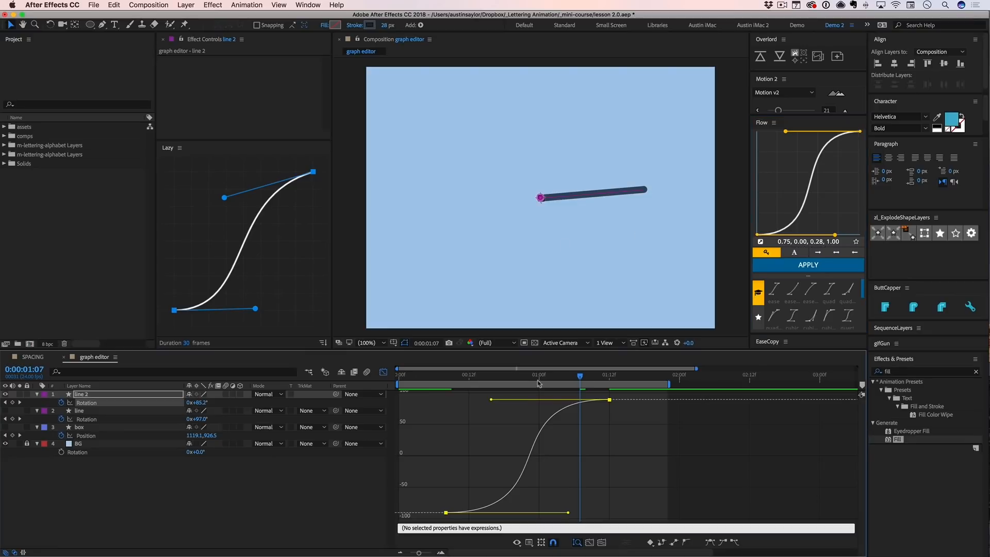
{"action": "left_click_drag", "start_coordinate": [448, 377], "coordinate": [440, 381]}
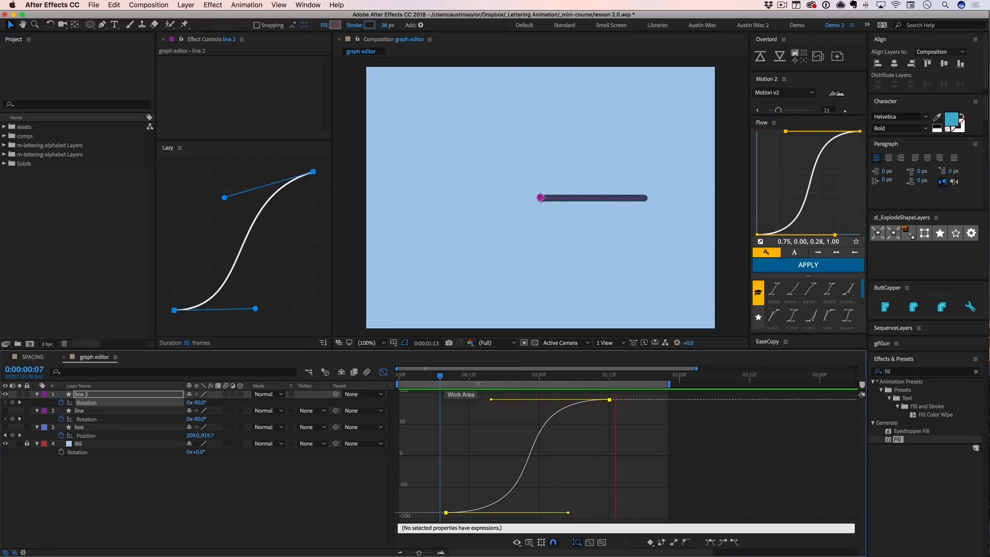
{"action": "key", "text": "space"}
- Apply Flow's "back" preset (0.68, -0.55, 0.27, 1.55) to line 2's Rotation keyframes and preview the overshooting motion
{"action": "scroll", "coordinate": [802, 304], "scroll_direction": "down", "scroll_amount": 5}
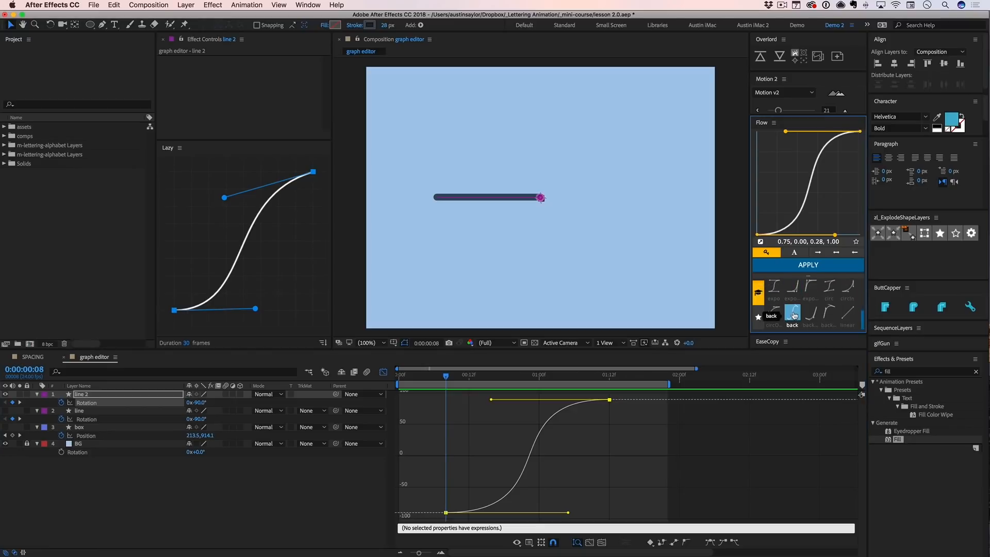
{"action": "left_click", "coordinate": [791, 312]}
{"action": "key", "text": "space"}
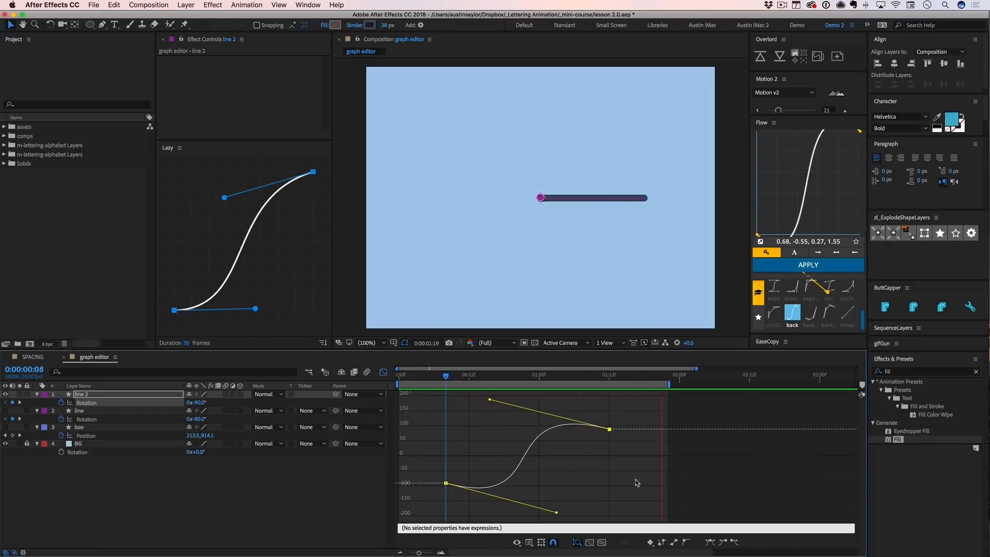
{"action": "key", "text": "space"}
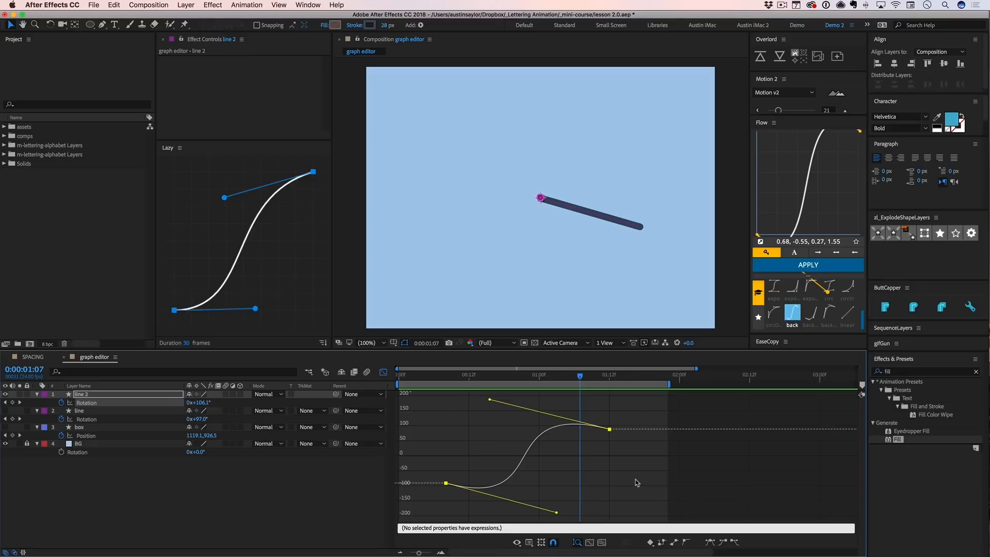
{"action": "key", "text": "space"}
{"action": "key", "text": "space"}
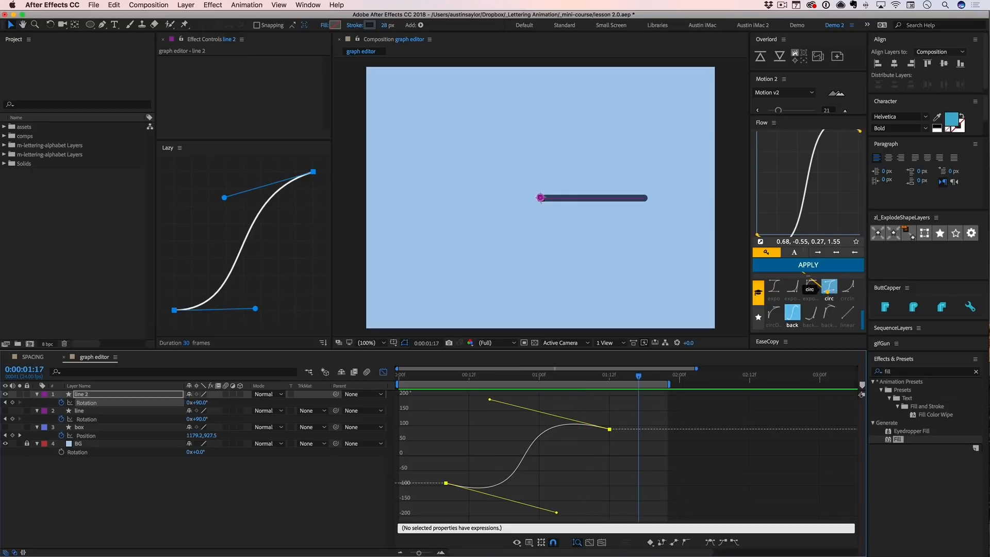
- Apply Flow's expo preset with values 0.66, 0.00, 0.86, 0.00 to line 2's Rotation keyframes and preview it
{"action": "left_click", "coordinate": [794, 290]}
{"action": "left_click", "coordinate": [808, 265]}
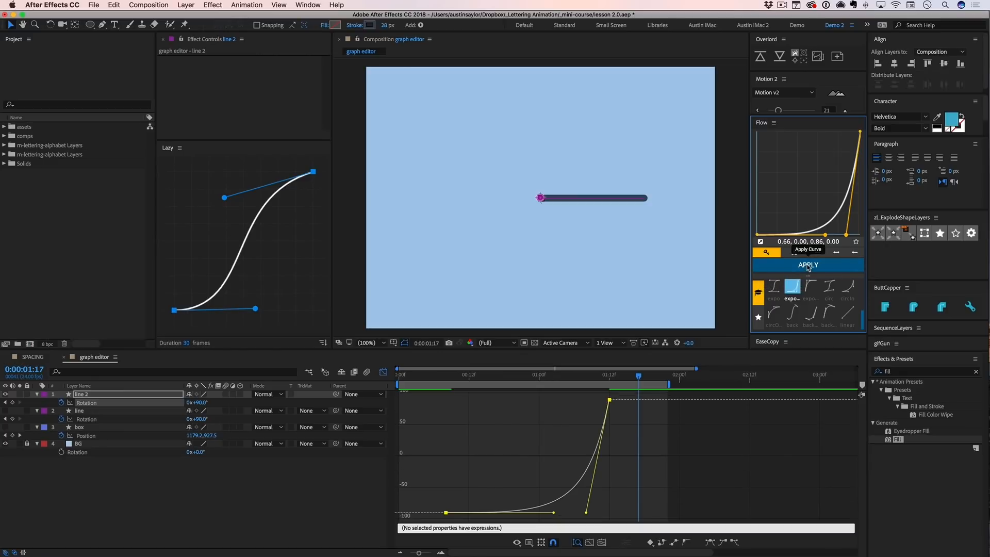
{"action": "key", "text": "space"}
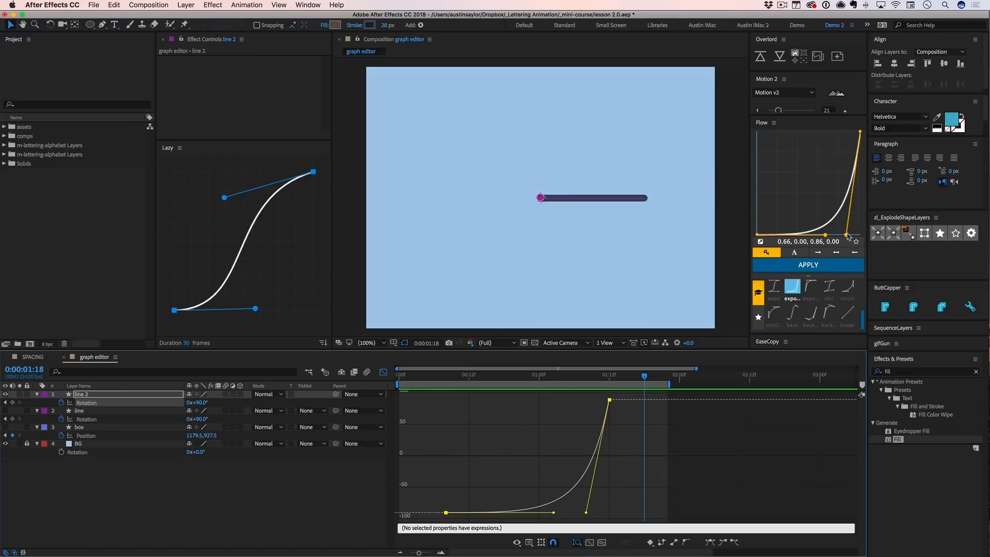
- Shape a custom Flow curve of 0.06, 0.90, 0.88, 0.76 and apply it to both Rotation keyframes of line 2
{"action": "left_click_drag", "start_coordinate": [848, 236], "coordinate": [813, 146]}
{"action": "left_click_drag", "start_coordinate": [824, 234], "coordinate": [770, 173]}
{"action": "left_click_drag", "start_coordinate": [816, 148], "coordinate": [850, 159]}
{"action": "left_click_drag", "start_coordinate": [770, 173], "coordinate": [763, 146]}
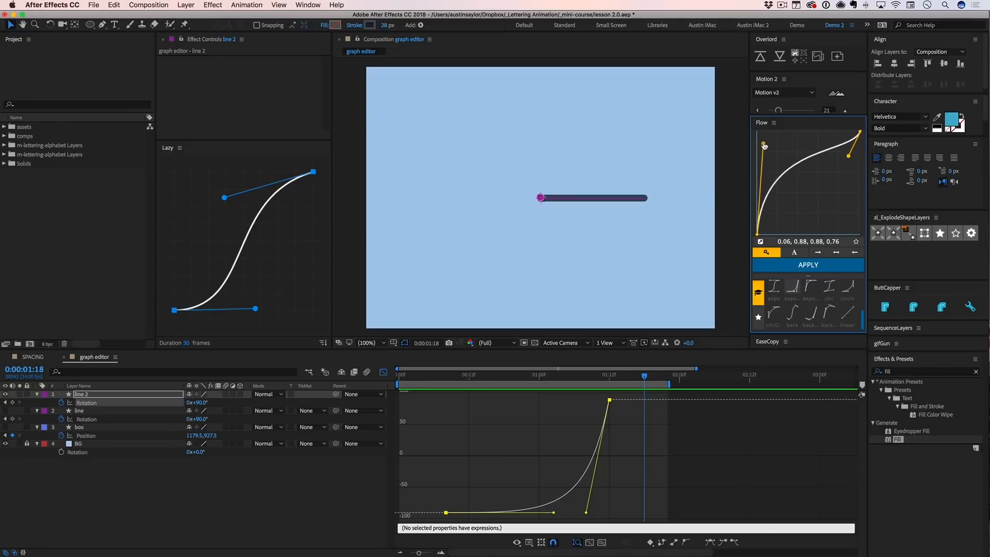
{"action": "left_click_drag", "start_coordinate": [621, 398], "coordinate": [442, 518]}
{"action": "left_click", "coordinate": [807, 265]}
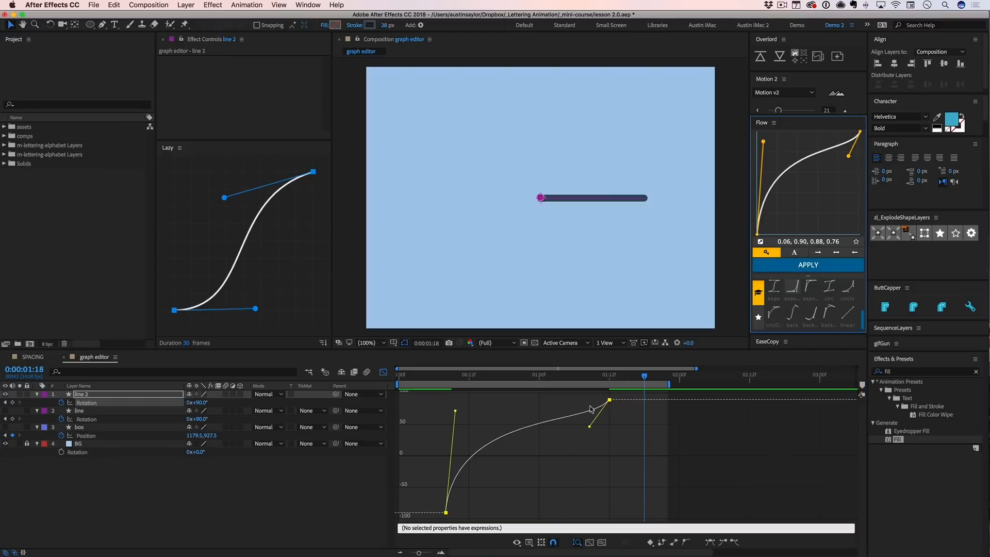
- View Flow's user and default preset libraries and the dialog for saving the current curve as a preset, leaving it without saving
{"action": "left_click", "coordinate": [758, 318]}
{"action": "left_click", "coordinate": [757, 291]}
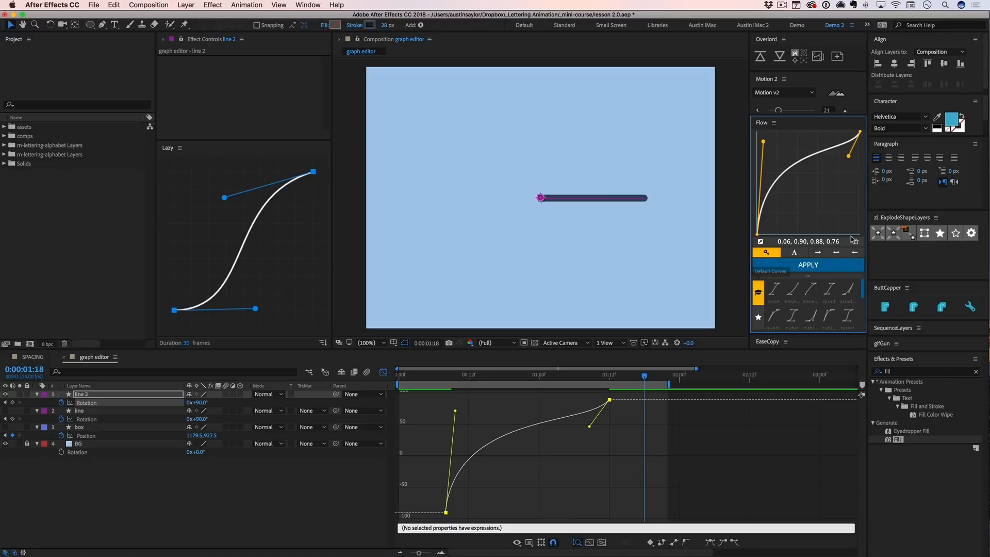
{"action": "left_click", "coordinate": [856, 242]}
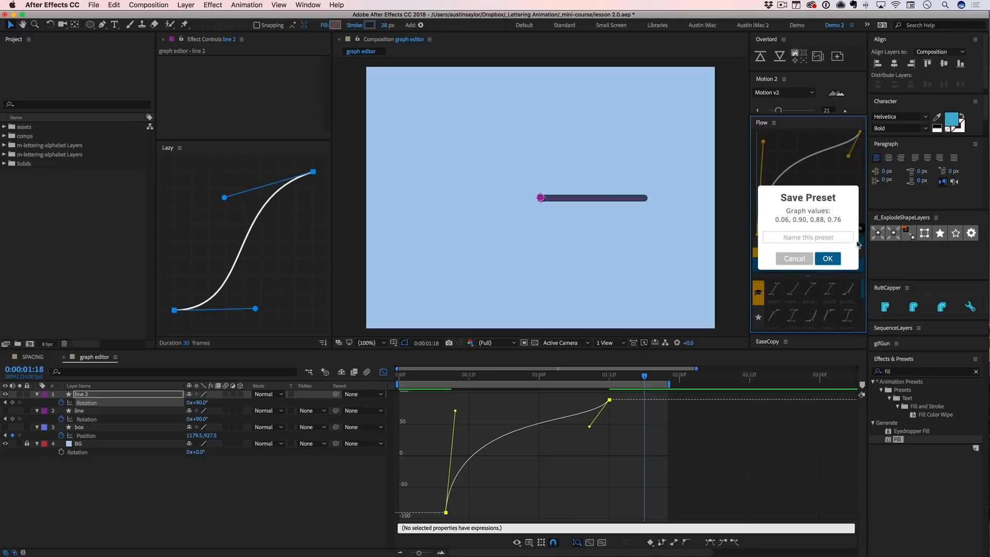
{"action": "left_click", "coordinate": [794, 259]}
- Apply the "bop" preset (0.08, 0.66, 0.88, 0.54) from Flow's user library to line 2's Rotation keyframes and preview it
{"action": "left_click", "coordinate": [758, 317]}
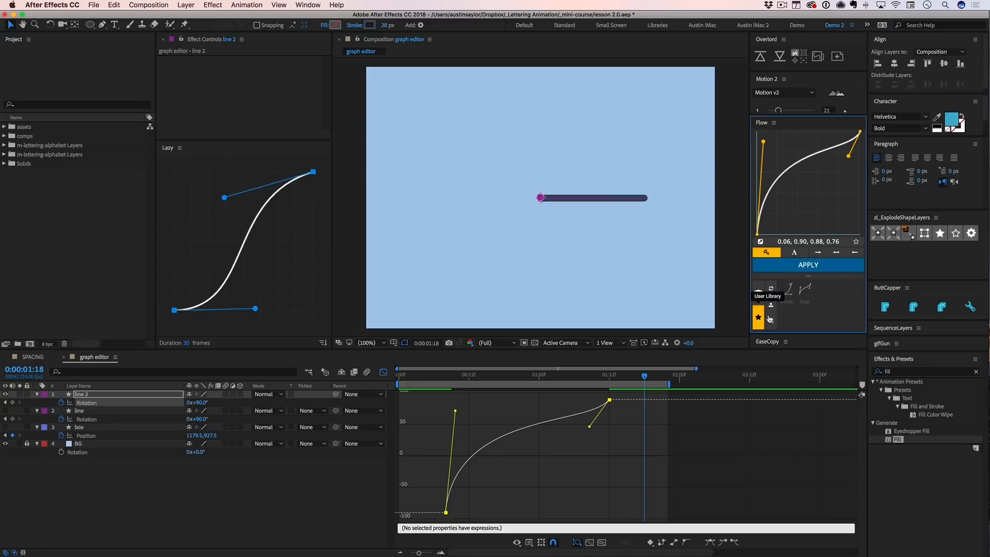
{"action": "left_click", "coordinate": [805, 293]}
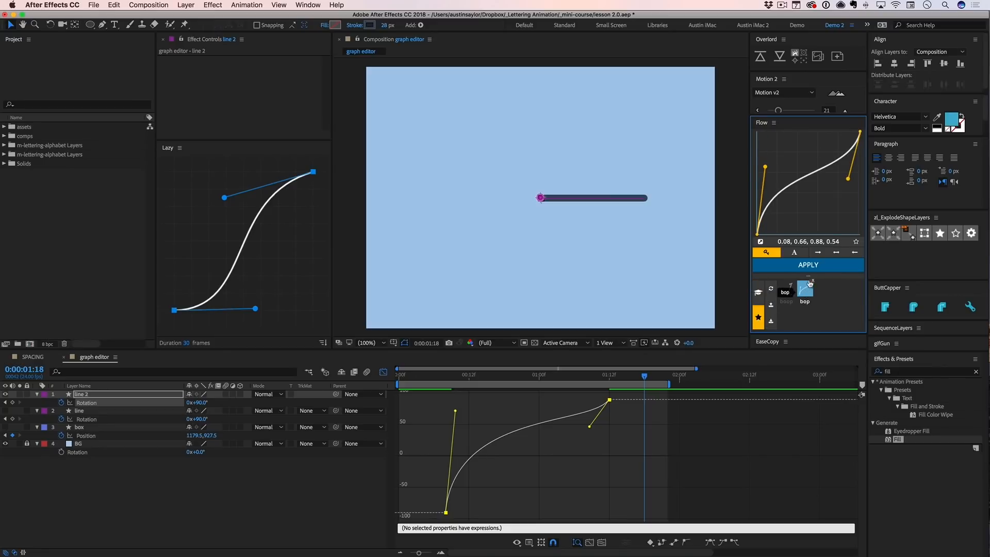
{"action": "left_click", "coordinate": [813, 269]}
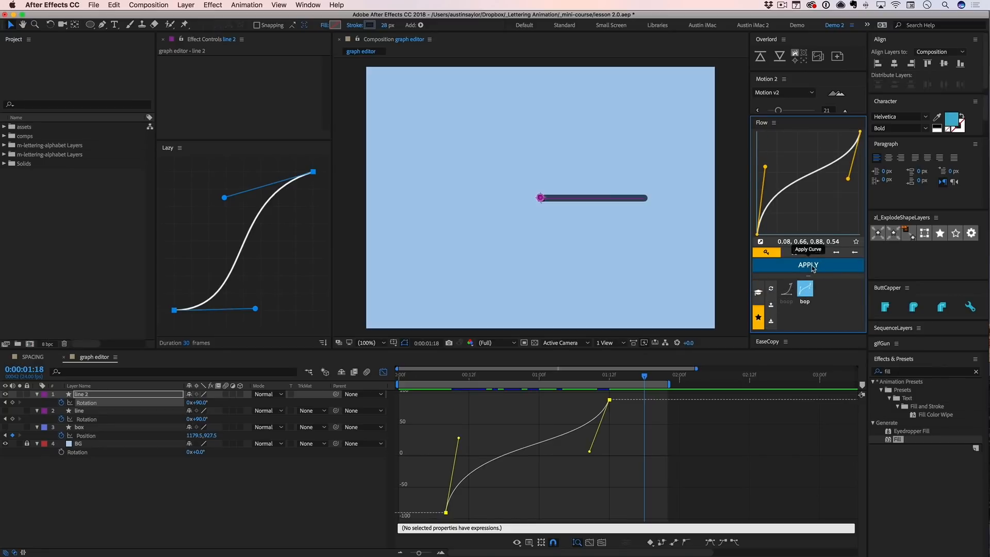
{"action": "key", "text": "space"}
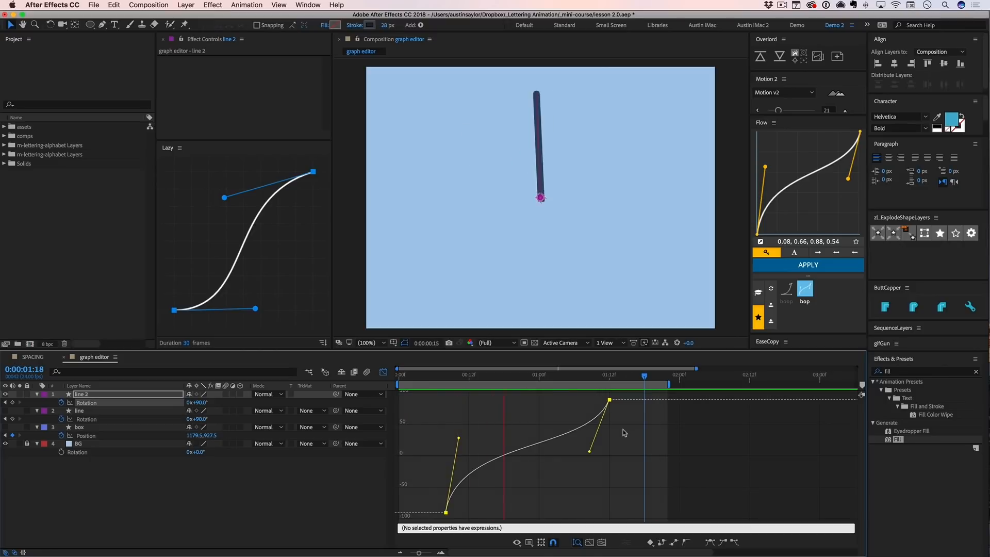
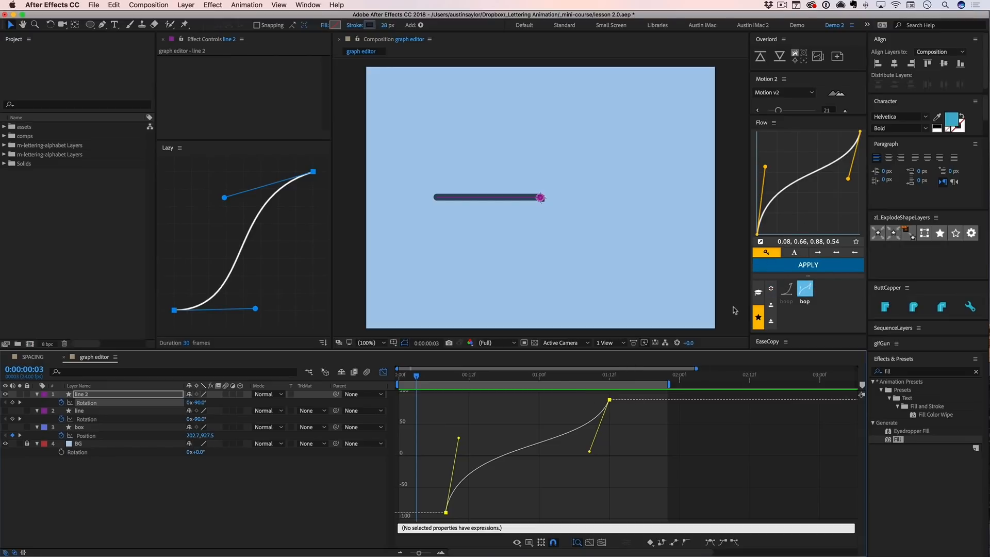
- Apply Flow's "boop" user preset (0.92, 0.00, 0.78, 0.91) to line 2's Rotation keyframes, preview it, save the project and show the default presets
{"action": "left_click", "coordinate": [786, 288]}
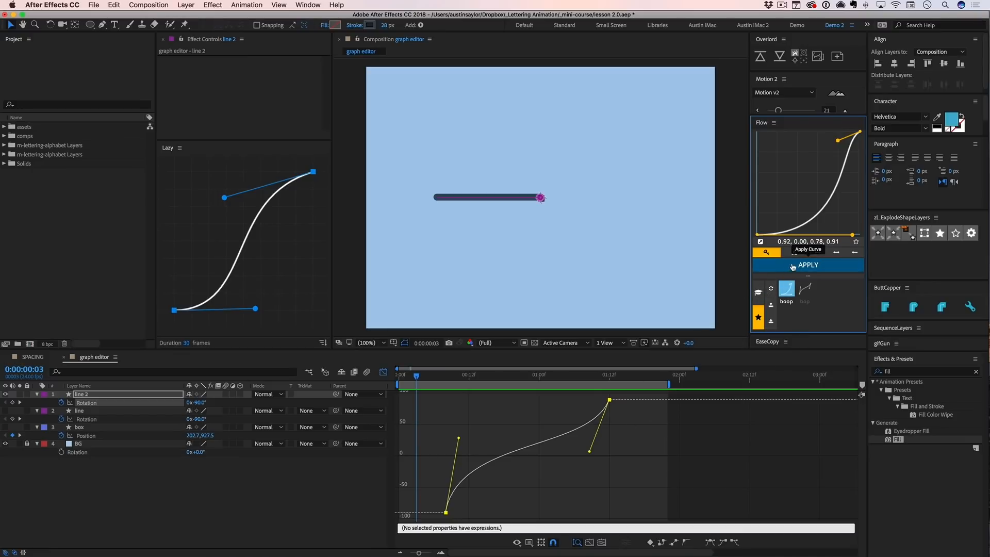
{"action": "left_click", "coordinate": [794, 265]}
{"action": "key", "text": "space"}
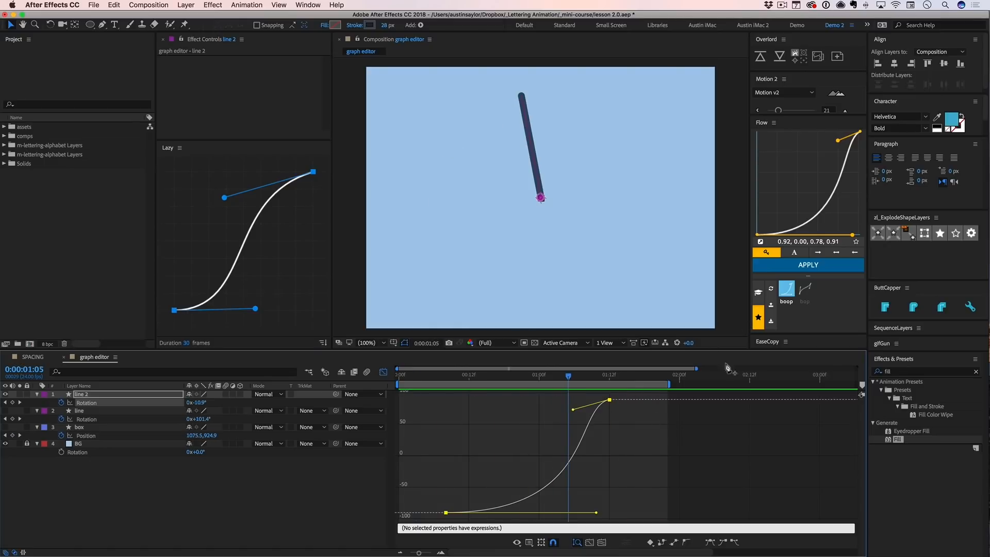
{"action": "key", "text": "super+s"}
{"action": "left_click", "coordinate": [758, 292]}
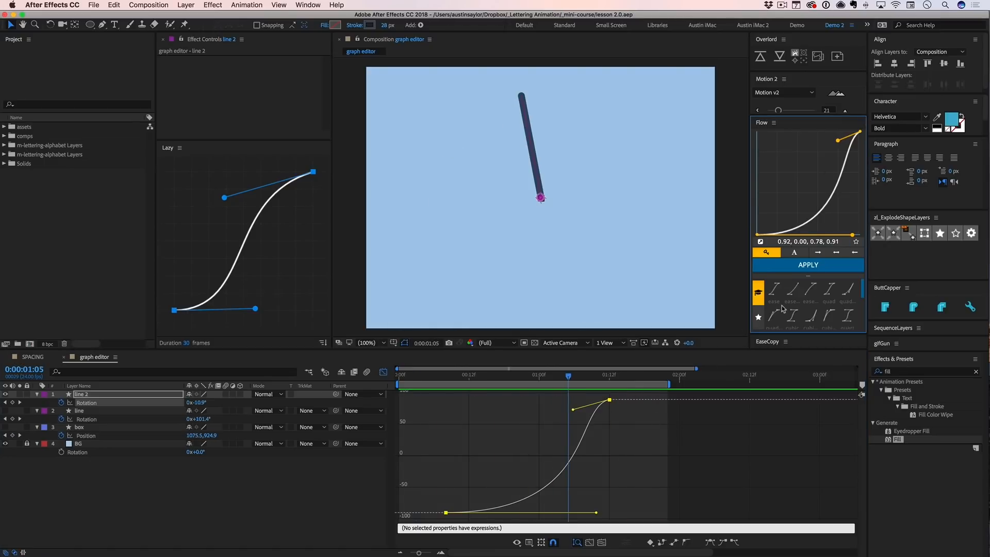
- Enlarge the Motion 2 panel at Flow's expense so that all of its ease sliders and tools are shown
{"action": "left_click_drag", "start_coordinate": [614, 397], "coordinate": [401, 523]}
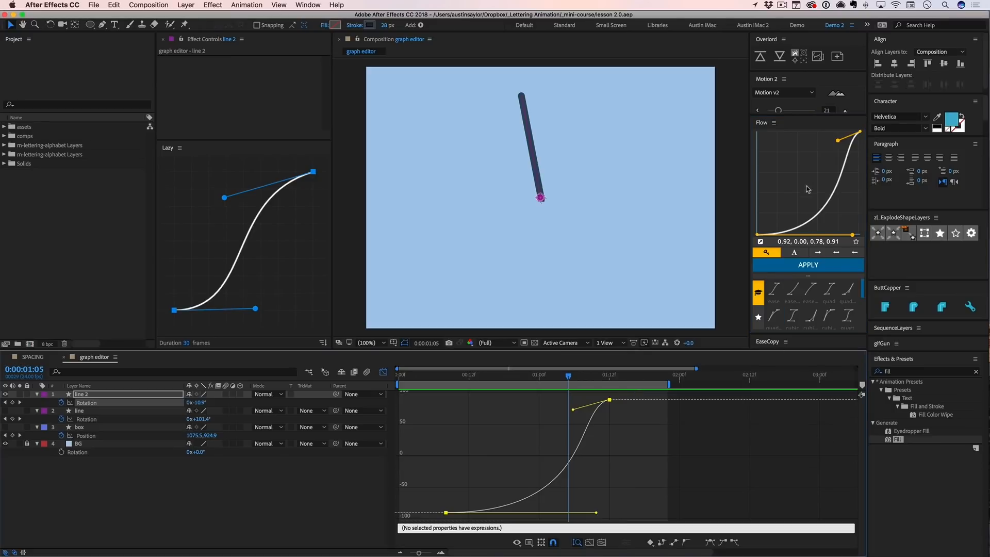
{"action": "left_click_drag", "start_coordinate": [626, 393], "coordinate": [400, 522]}
{"action": "left_click_drag", "start_coordinate": [802, 114], "coordinate": [802, 153]}
{"action": "left_click_drag", "start_coordinate": [808, 237], "coordinate": [809, 266]}
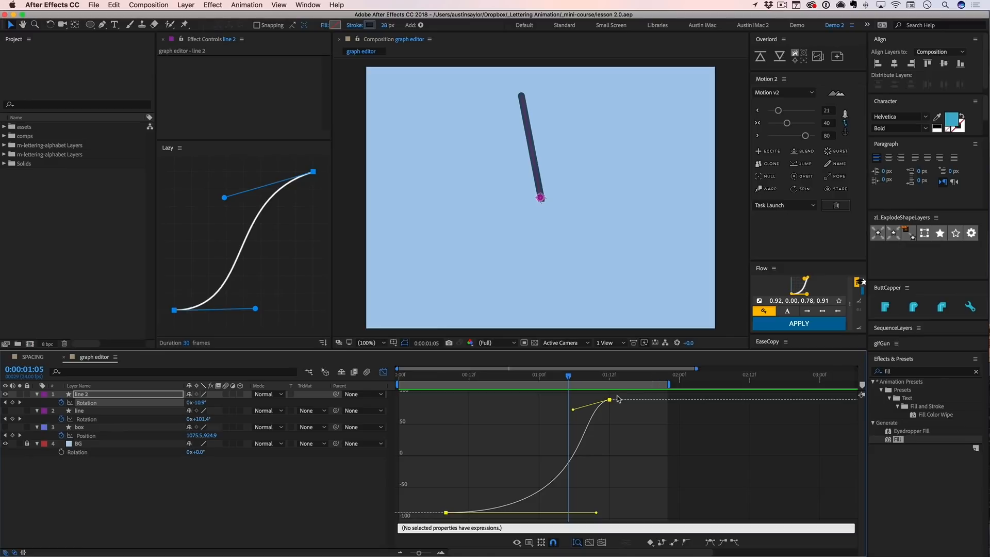
- Ease both of line 2's Rotation keyframes with Motion 2's combined in-and-out value at 76 and preview the rotation
{"action": "left_click_drag", "start_coordinate": [617, 396], "coordinate": [425, 525]}
{"action": "left_click_drag", "start_coordinate": [787, 124], "coordinate": [793, 126]}
{"action": "left_click_drag", "start_coordinate": [617, 396], "coordinate": [589, 420]}
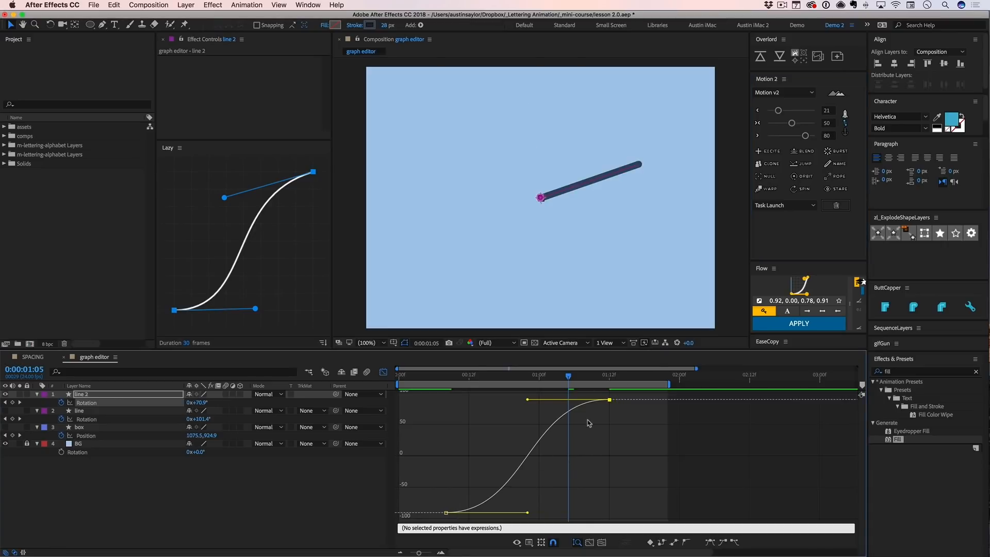
{"action": "left_click_drag", "start_coordinate": [470, 482], "coordinate": [614, 395]}
{"action": "mouse_move", "coordinate": [802, 124]}
{"action": "left_mouse_down"}
{"action": "mouse_move", "coordinate": [819, 126]}
{"action": "mouse_move", "coordinate": [772, 124]}
{"action": "mouse_move", "coordinate": [804, 122]}
{"action": "left_mouse_up"}
{"action": "key", "text": "space"}
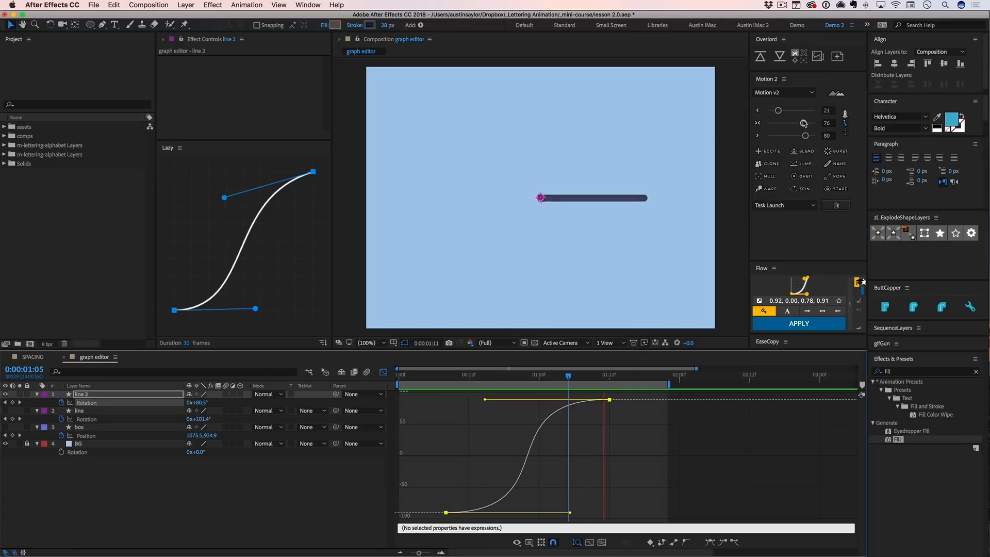
- Set Motion 2's easing to 19 leaving line 2's first Rotation keyframe and 77 arriving at the last, and preview it
{"action": "left_click_drag", "start_coordinate": [778, 110], "coordinate": [776, 111]}
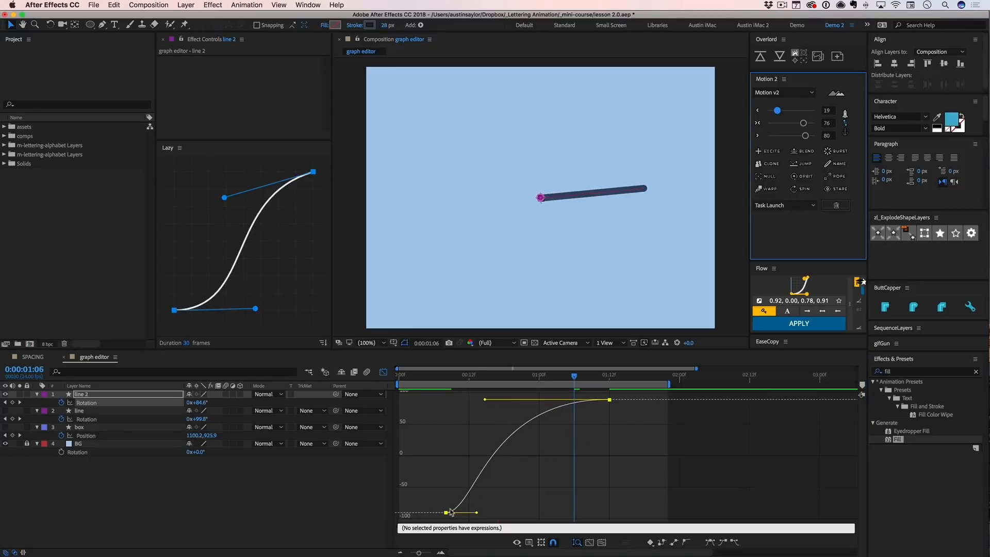
{"action": "left_click_drag", "start_coordinate": [805, 136], "coordinate": [803, 136]}
{"action": "key", "text": "space"}
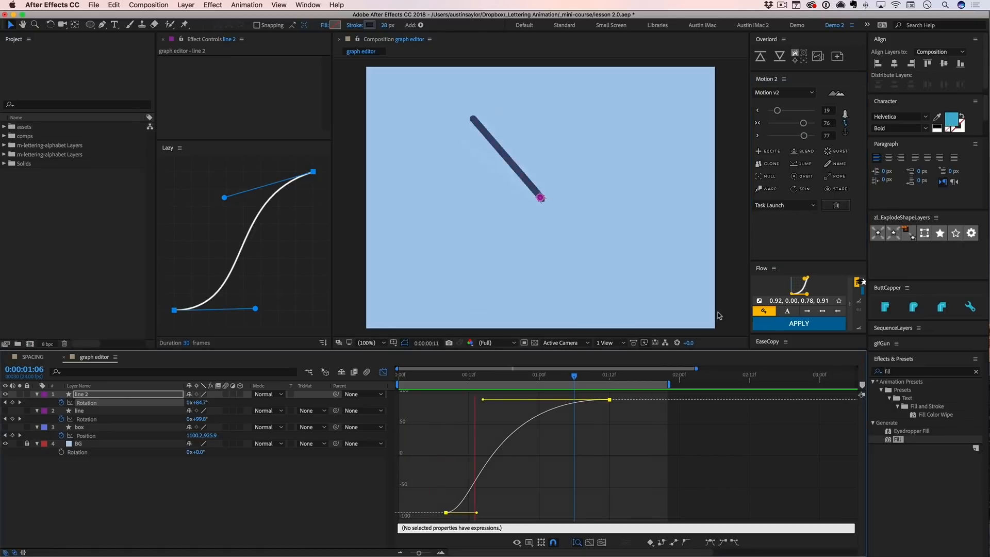
{"action": "key", "text": "space"}
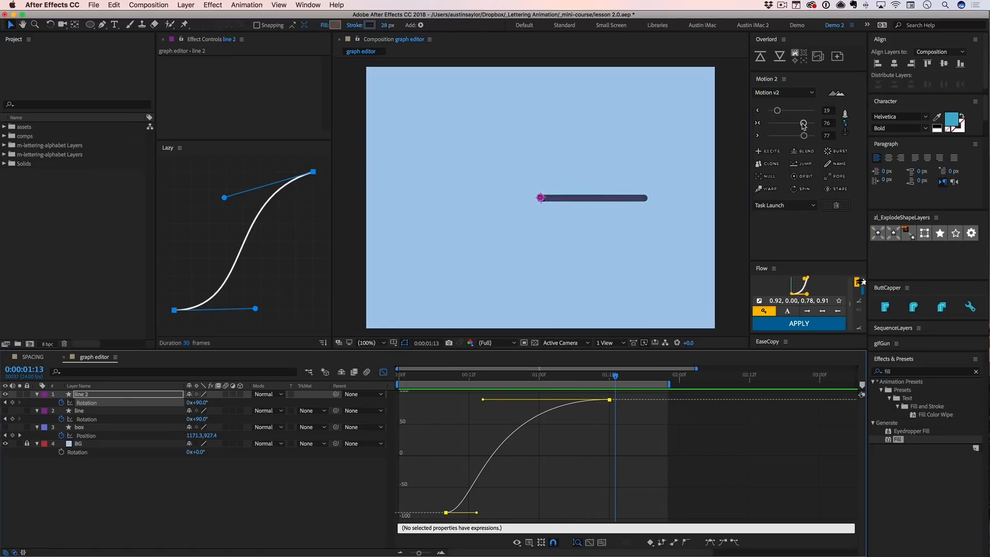
- Set Motion 2's combined easing to 71 on line 2's Rotation keyframes, leave the graph editor and preview the motion
{"action": "left_click_drag", "start_coordinate": [804, 124], "coordinate": [801, 123]}
{"action": "key", "text": "shift+F3"}
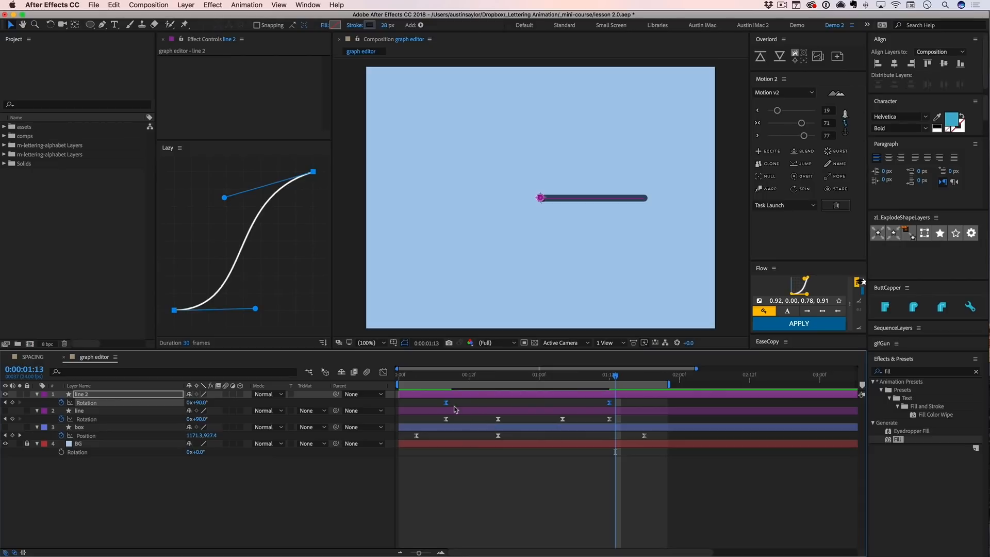
{"action": "left_click", "coordinate": [482, 404]}
{"action": "left_click", "coordinate": [623, 394]}
{"action": "key", "text": "space"}
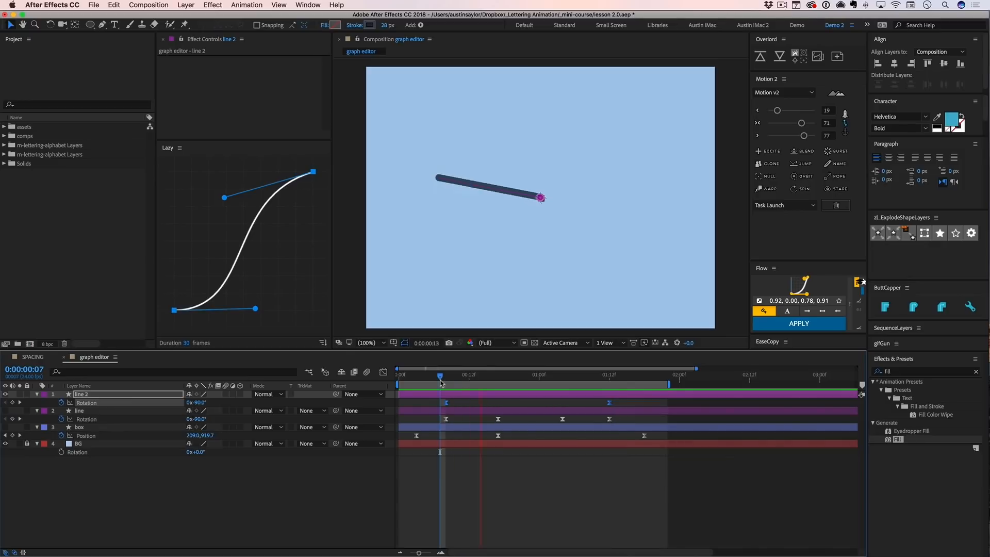
- Enlarge the Flow panel by shrinking Motion 2, and save the project
{"action": "left_click_drag", "start_coordinate": [789, 261], "coordinate": [790, 198]}
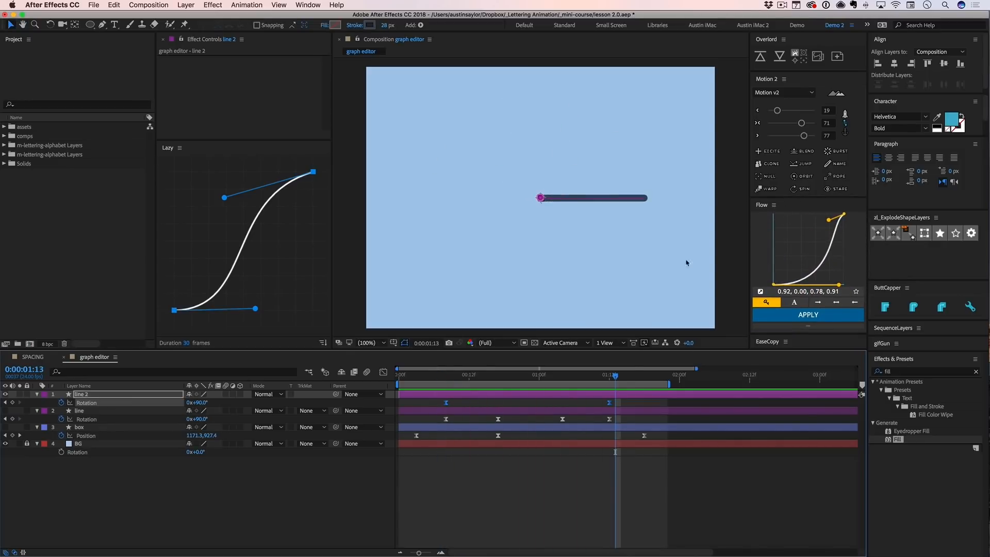
{"action": "left_click", "coordinate": [585, 497]}
{"action": "key", "text": "super+s"}
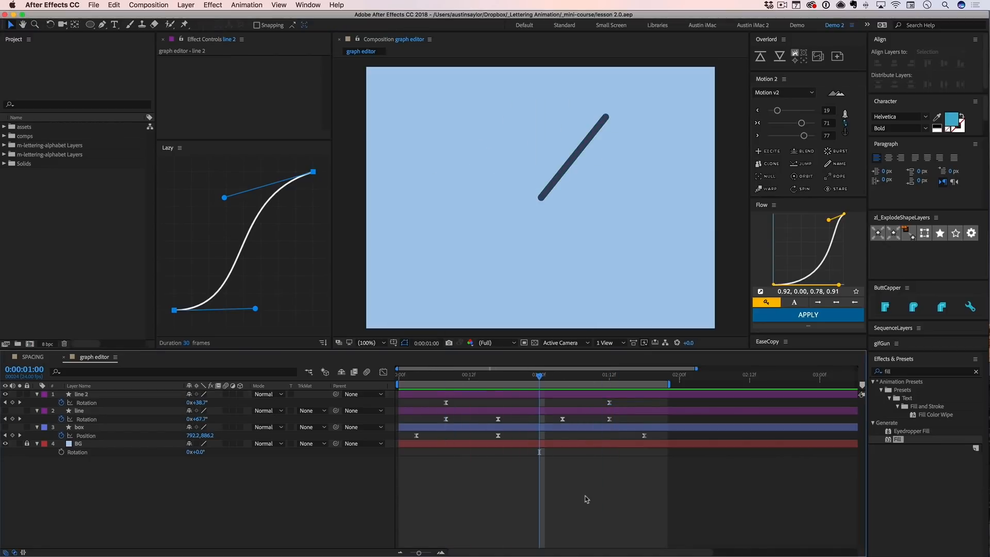
{"action": "left_click", "coordinate": [799, 83]}
{"action": "left_click", "coordinate": [554, 396]}
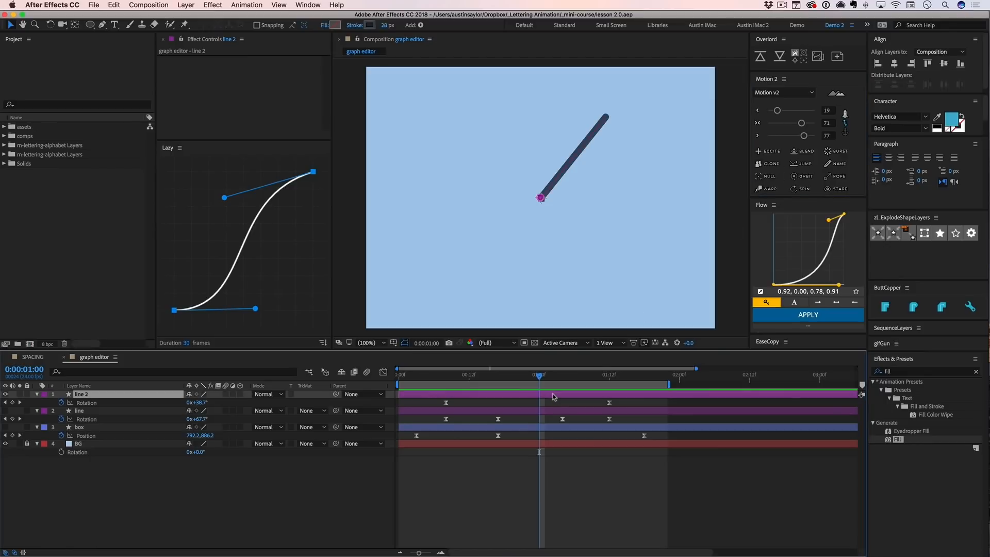
- Draw a circle with a red 118 px stroke on a new shape layer, below and beside the line, using the Ellipse tool
{"action": "left_click", "coordinate": [570, 490]}
{"action": "key", "text": "q"}
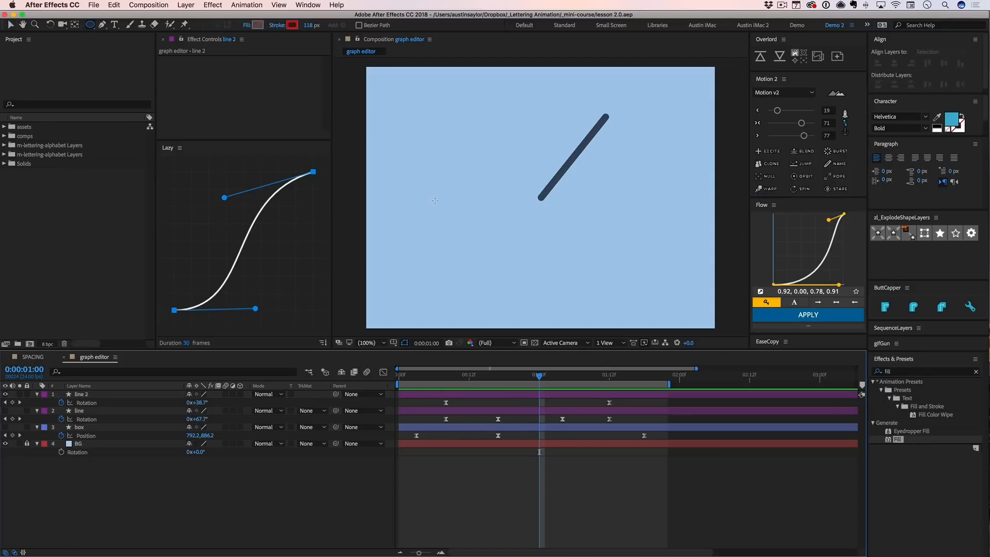
{"action": "left_click_drag", "start_coordinate": [421, 186], "coordinate": [516, 282]}
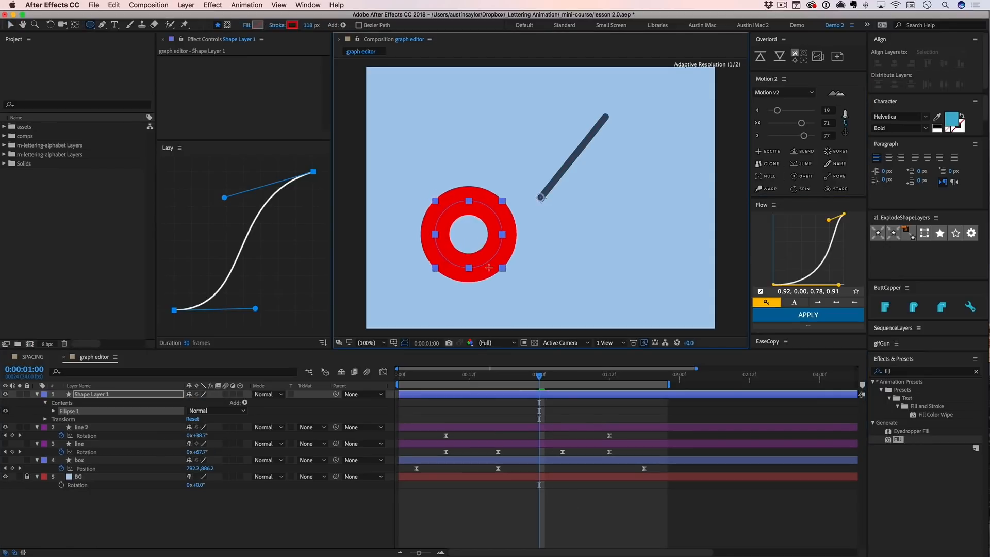
{"action": "key", "text": "v"}
{"action": "left_click", "coordinate": [534, 240]}
{"action": "left_click", "coordinate": [502, 242]}
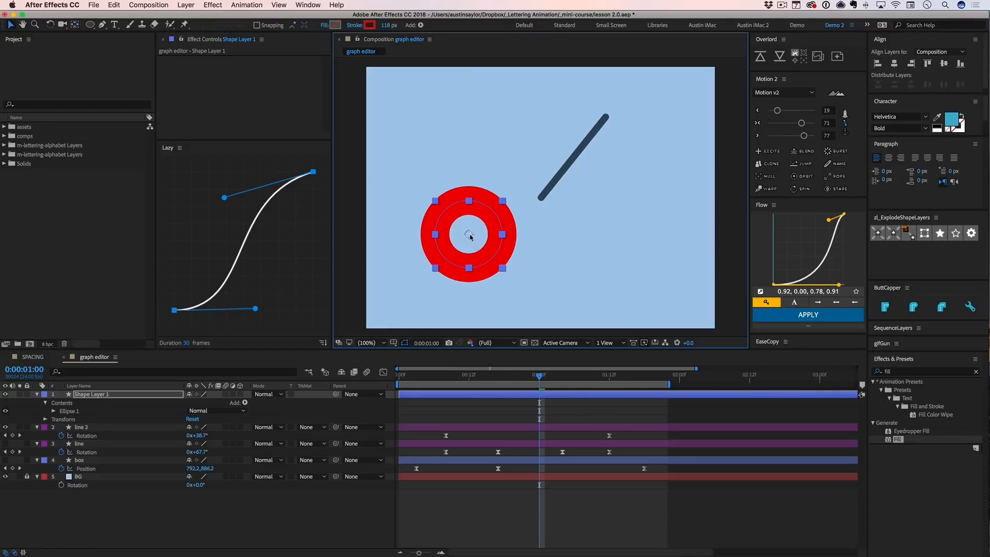
{"action": "left_click", "coordinate": [527, 262]}
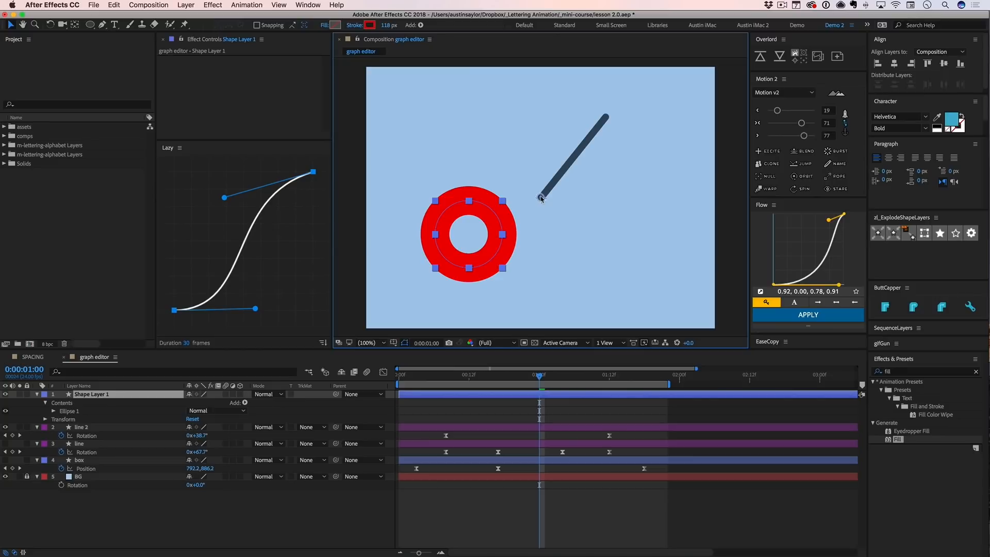
- Move the red ring down and across, and centre its anchor point using Motion 2's anchor point grid
{"action": "left_click_drag", "start_coordinate": [540, 197], "coordinate": [575, 231]}
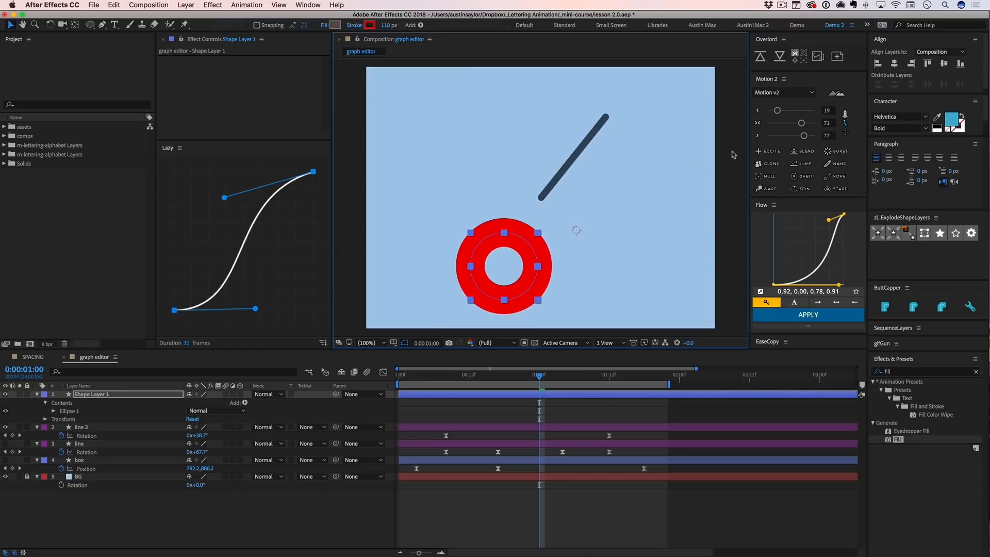
{"action": "left_click", "coordinate": [845, 122]}
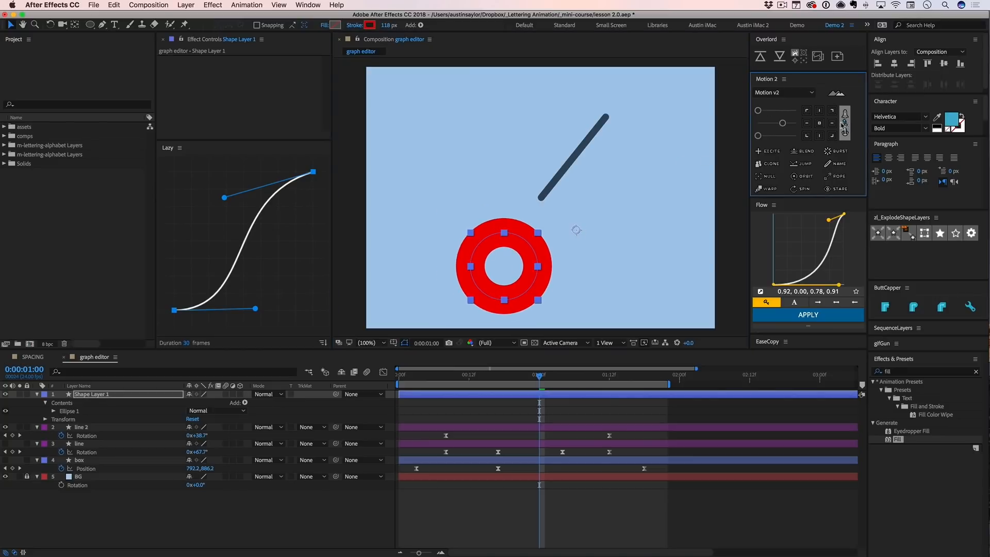
{"action": "left_click", "coordinate": [819, 123]}
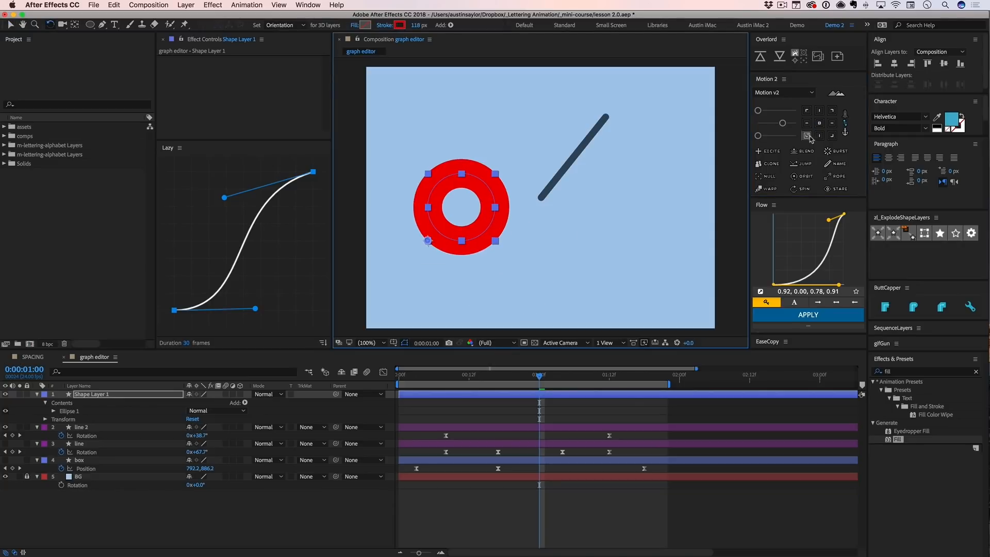
- Place the red ring's anchor point at its lower-left corner, try rotating it, and return the anchor point to the centre
{"action": "left_click", "coordinate": [807, 136]}
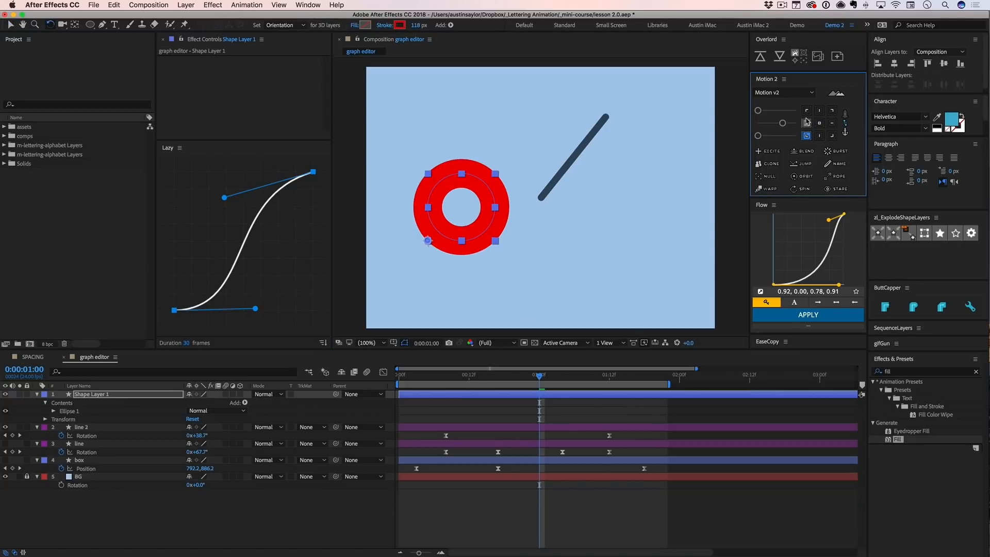
{"action": "left_click", "coordinate": [807, 122]}
{"action": "left_click", "coordinate": [819, 123]}
{"action": "key", "text": "v"}
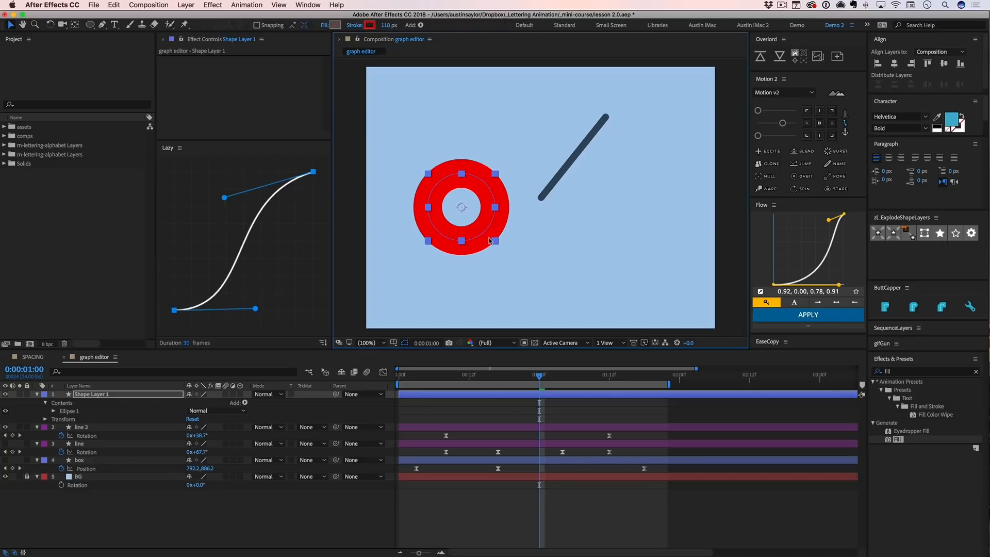
- Save the project and extend the end of the work area to about 2:02
{"action": "left_click", "coordinate": [573, 415]}
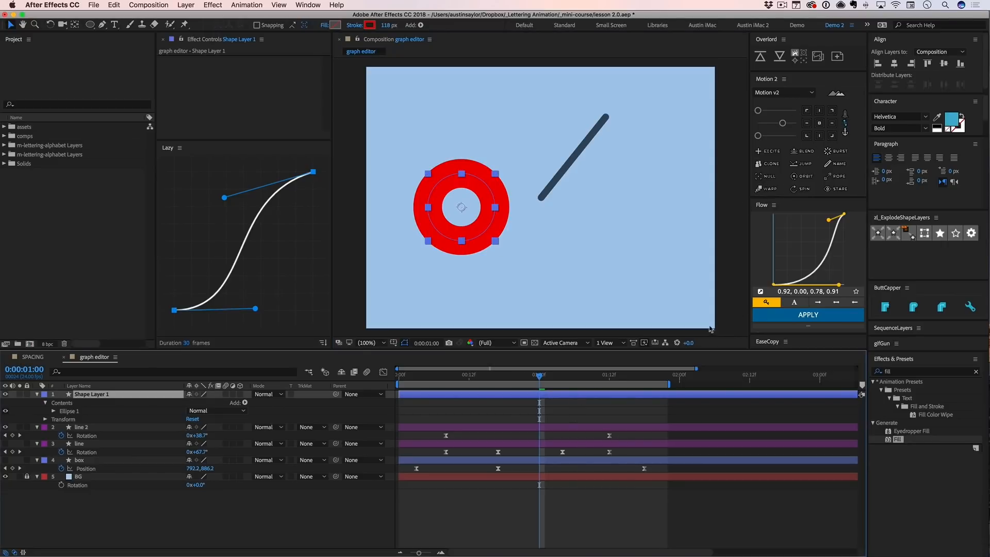
{"action": "left_click", "coordinate": [570, 416]}
{"action": "key", "text": "super+s"}
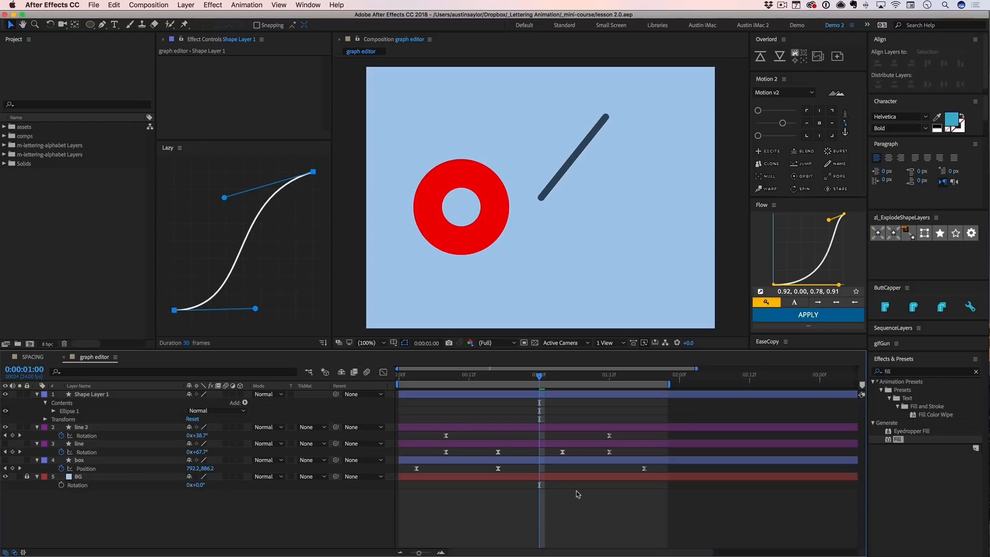
{"action": "left_click_drag", "start_coordinate": [670, 384], "coordinate": [692, 384]}
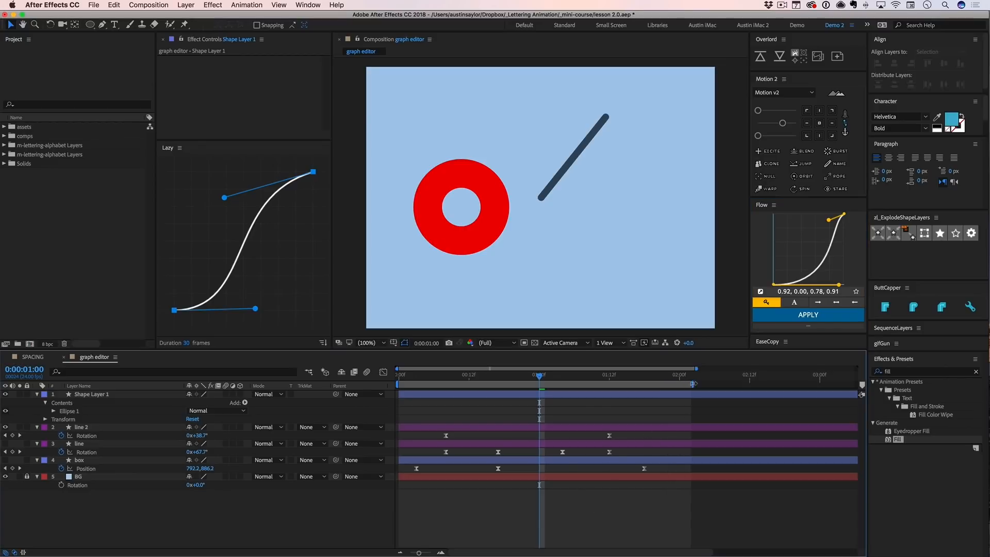
- Delete the red ring's shape layer and save the project
{"action": "left_click", "coordinate": [644, 395]}
{"action": "key", "text": "Delete"}
{"action": "key", "text": "super+s"}
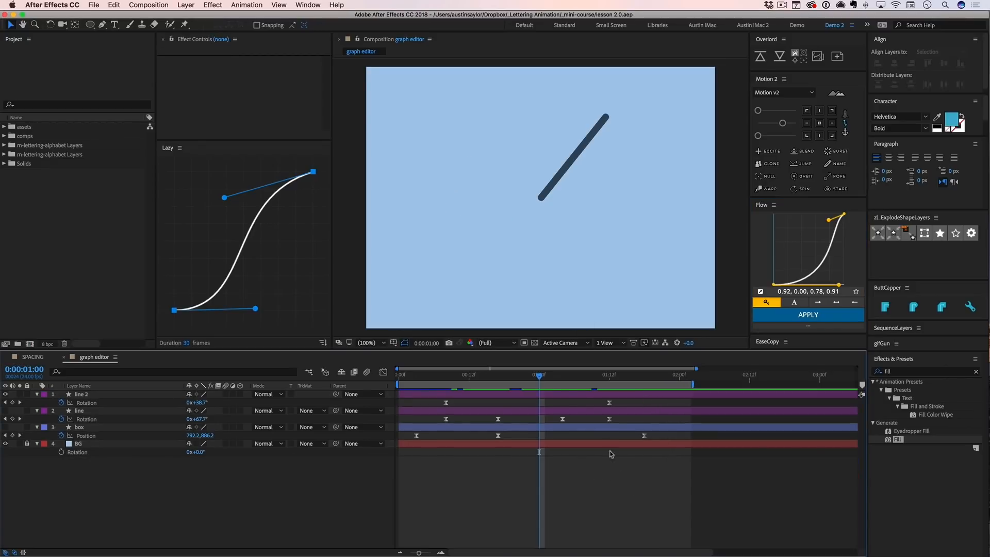
- Move back one frame to 0:00:00:23 and expand the EaseCopy panel to show its copy and paste controls
{"action": "key", "text": "Page_Up"}
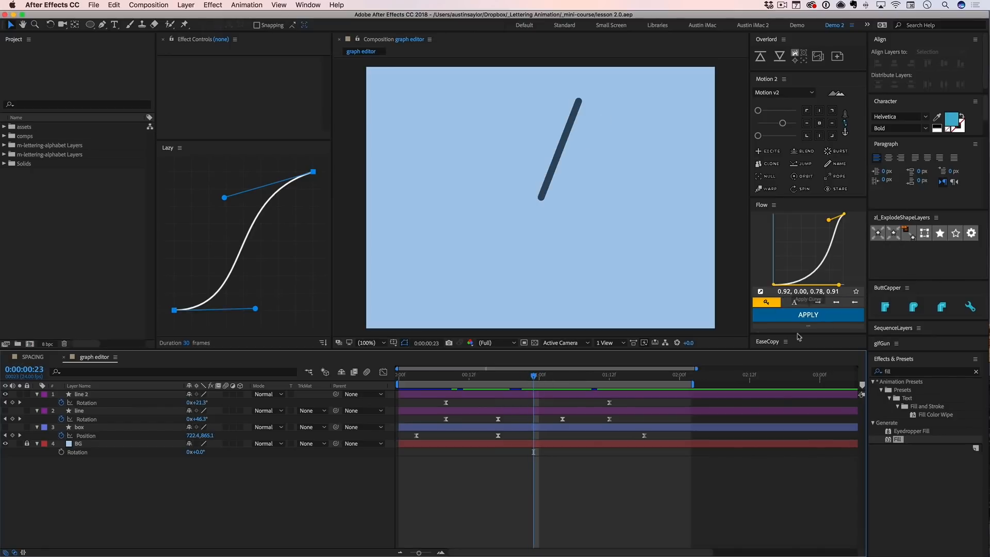
{"action": "left_click_drag", "start_coordinate": [795, 335], "coordinate": [797, 296]}
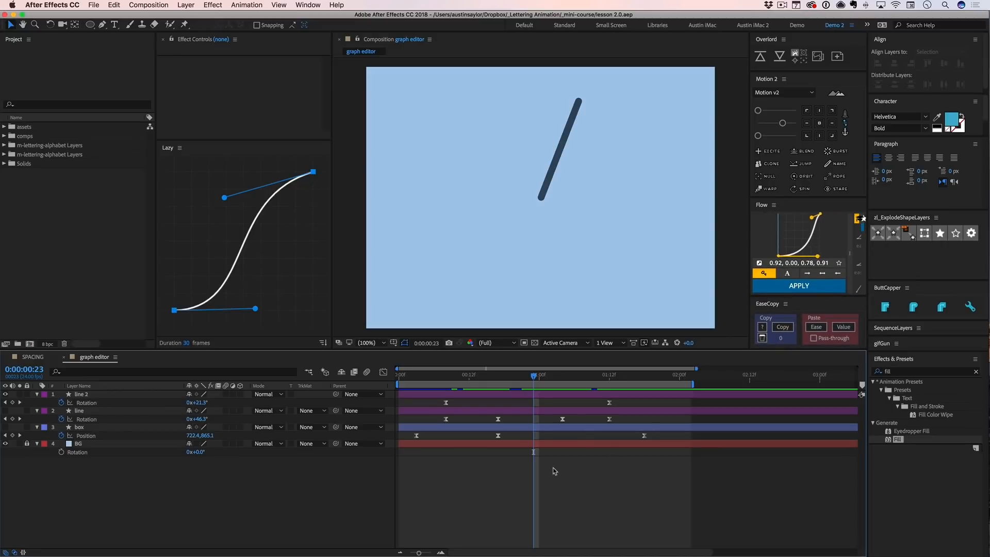
- Duplicate the line 2 layer, hide the original and reveal the duplicate's Rotation keyframes
{"action": "left_click", "coordinate": [495, 396]}
{"action": "key", "text": "super+d"}
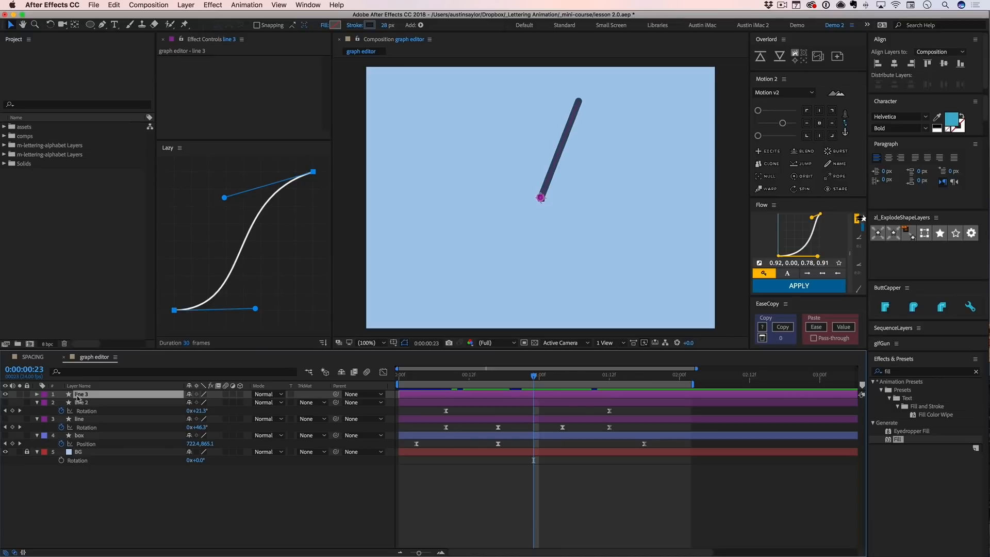
{"action": "key", "text": "u"}
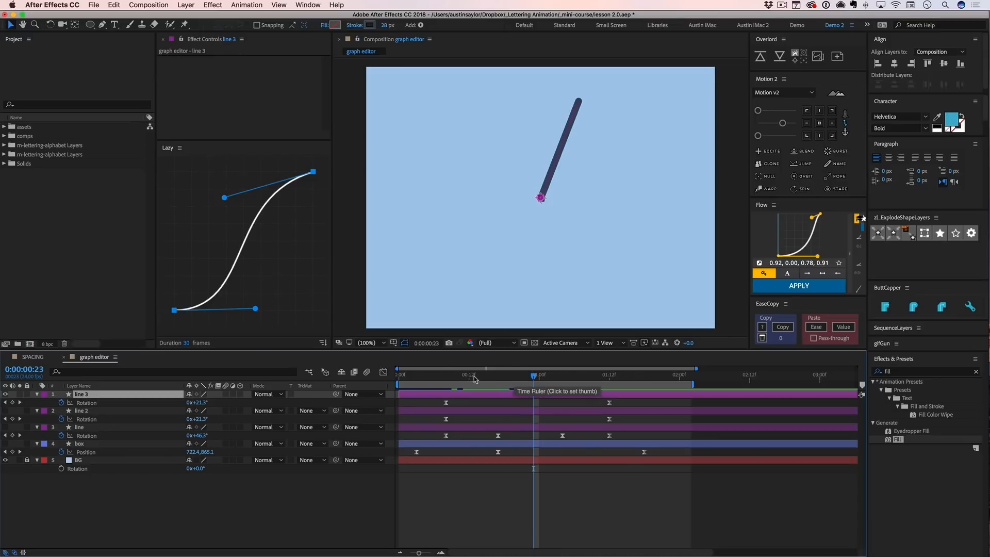
- Add a Rotation keyframe of -121.6° at 0:00:00:18 on the line 3 layer
{"action": "left_click_drag", "start_coordinate": [460, 379], "coordinate": [504, 382]}
{"action": "left_click", "coordinate": [446, 403]}
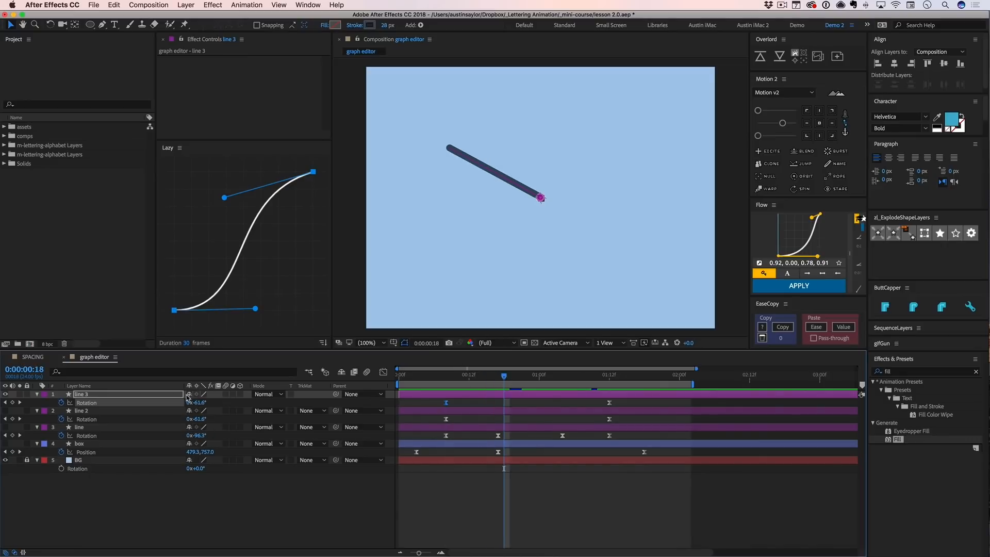
{"action": "left_click_drag", "start_coordinate": [189, 402], "coordinate": [172, 408]}
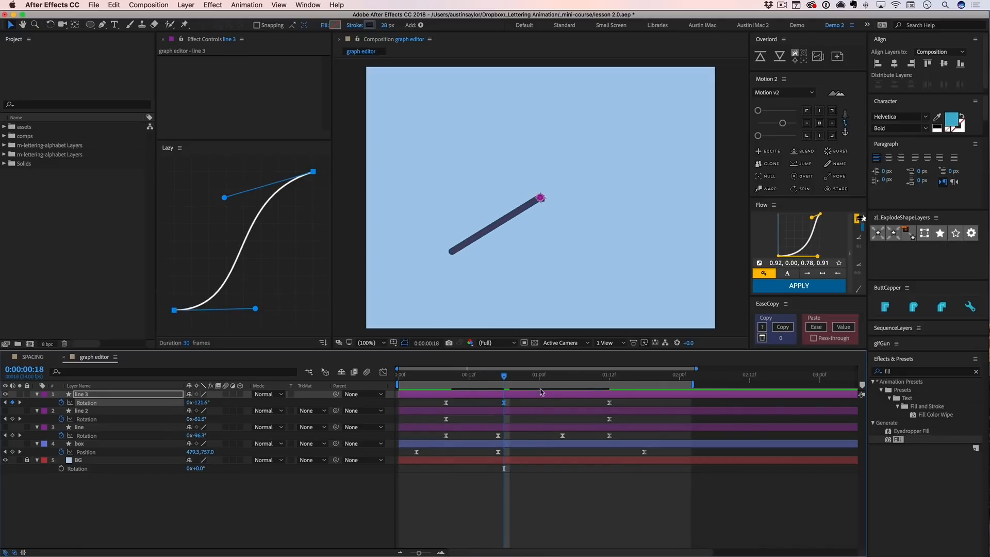
- Add a Rotation keyframe of 100.3° at 0:00:01:08 on the line 3 layer and preview the animation
{"action": "left_click_drag", "start_coordinate": [523, 379], "coordinate": [585, 380]}
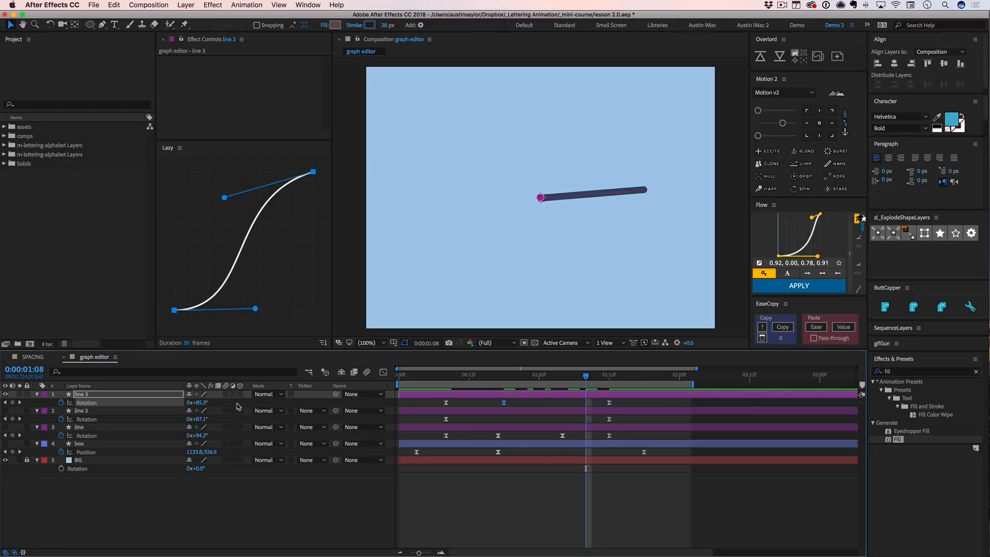
{"action": "left_click_drag", "start_coordinate": [204, 405], "coordinate": [222, 406]}
{"action": "left_click", "coordinate": [602, 499]}
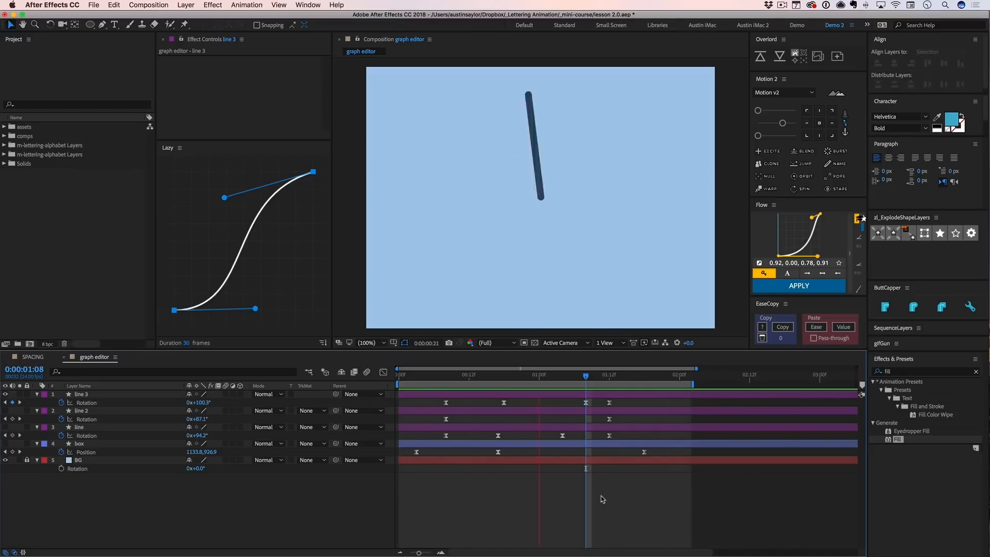
{"action": "key", "text": "space"}
- Adjust the easing handles of line 3's Rotation curve at the wind-up and overshoot keyframes, and save the project
{"action": "left_click", "coordinate": [445, 403]}
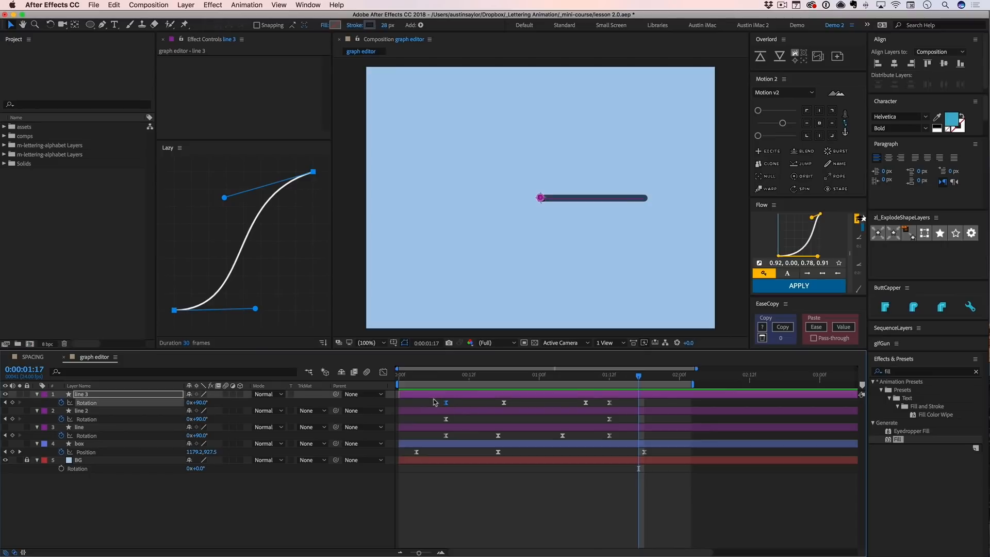
{"action": "key", "text": "shift+F3"}
{"action": "left_click_drag", "start_coordinate": [493, 512], "coordinate": [483, 508]}
{"action": "left_click_drag", "start_coordinate": [524, 413], "coordinate": [524, 409]}
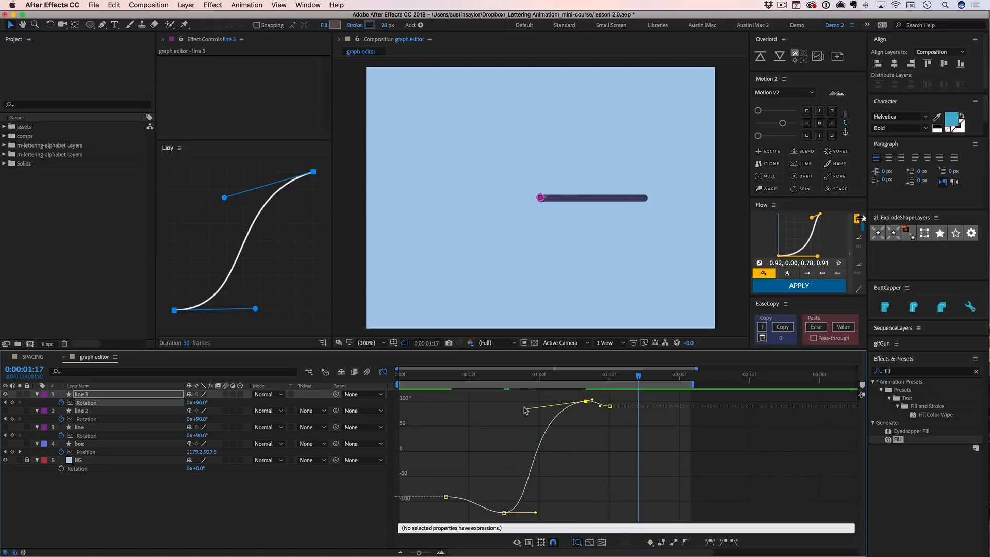
{"action": "key", "text": "shift+F3"}
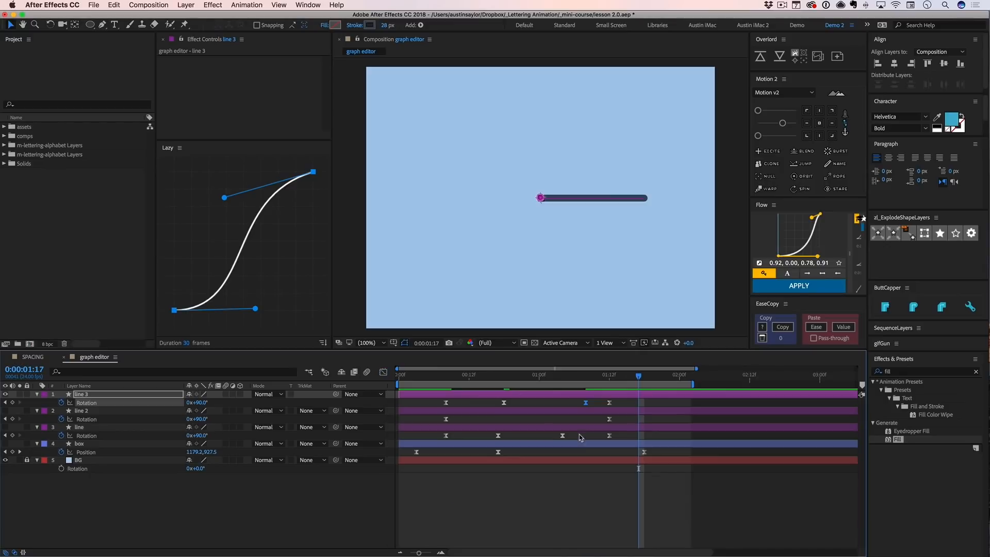
{"action": "left_click", "coordinate": [569, 494]}
{"action": "key", "text": "super+s"}
- Draw a red ring on a new shape layer, below and to the left of the line's pivot
{"action": "key", "text": "t"}
{"action": "key", "text": "w"}
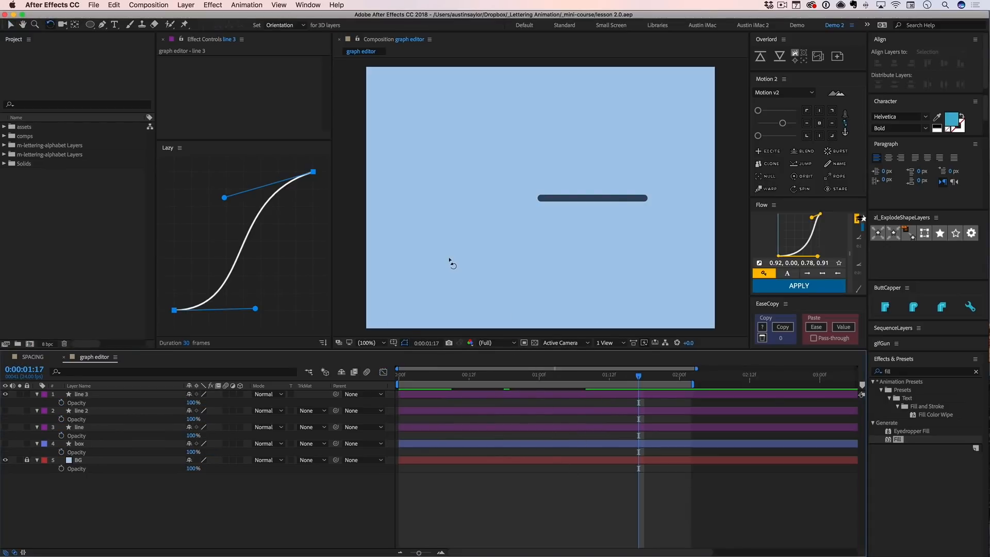
{"action": "key", "text": "q"}
{"action": "left_click_drag", "start_coordinate": [408, 215], "coordinate": [475, 283]}
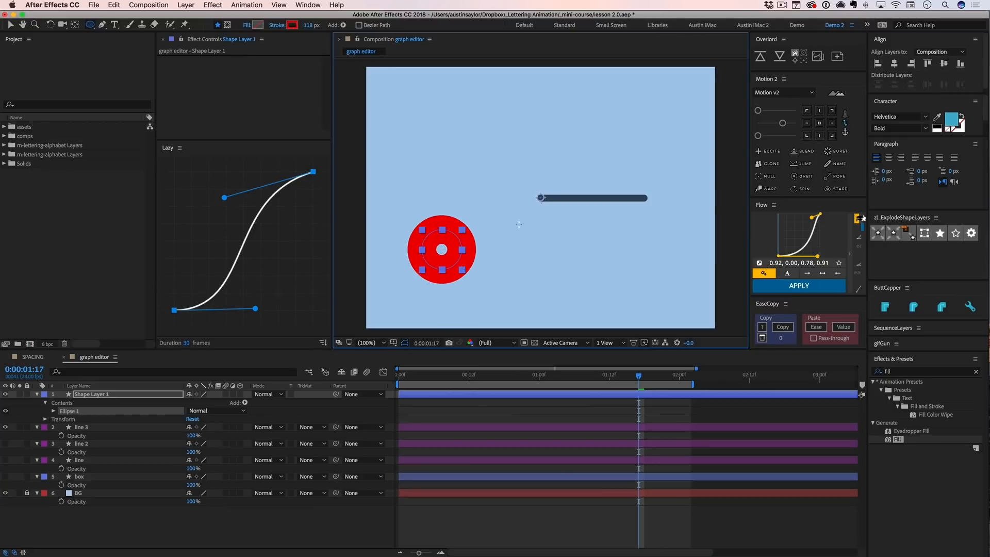
- Keyframe the red ring's Rotation at 0° on 0:00:00:08 and -16° on 0:00:00:18
{"action": "left_click", "coordinate": [446, 377]}
{"action": "key", "text": "alt+r"}
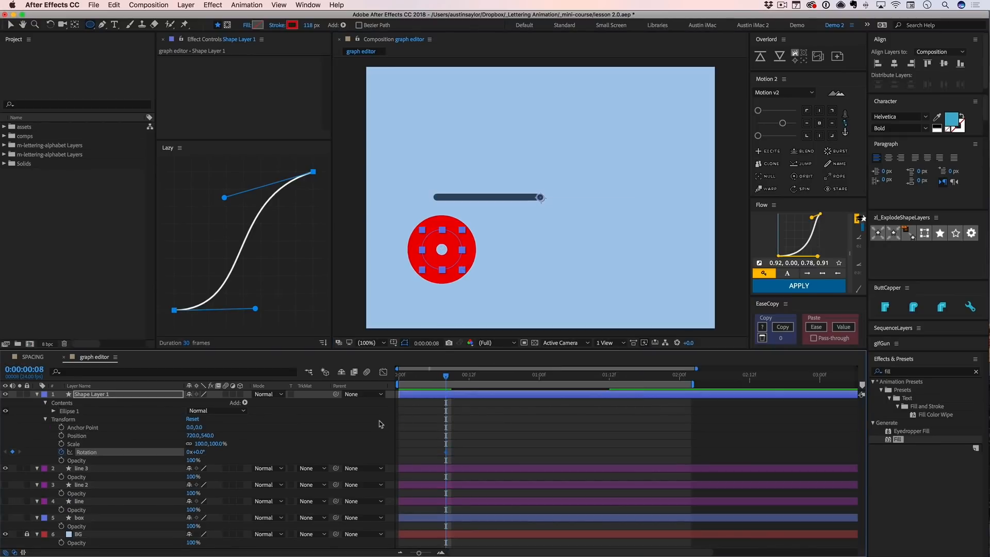
{"action": "key", "text": "shift+Page_Down"}
{"action": "left_click_drag", "start_coordinate": [198, 453], "coordinate": [191, 453]}
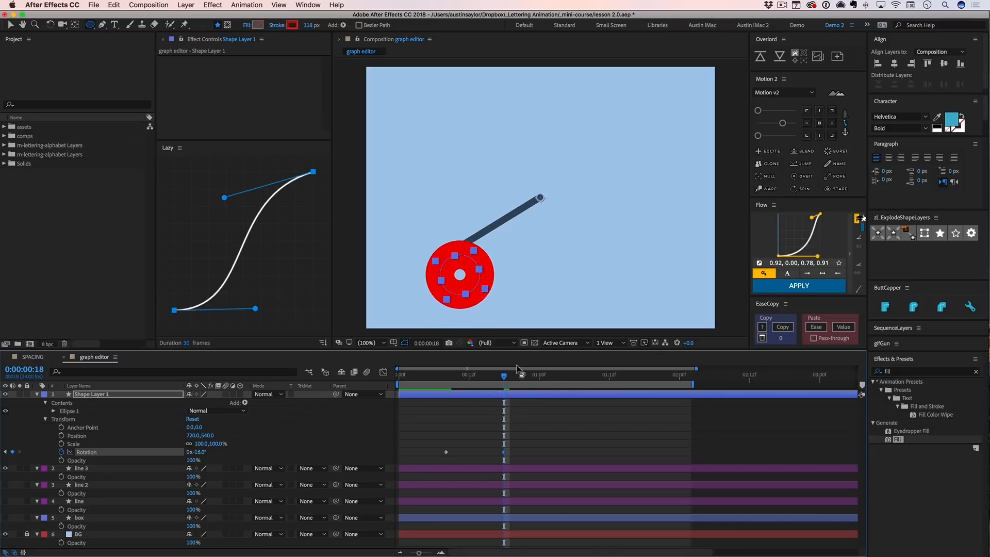
- Add an overshoot Rotation keyframe to the red ring at 0:00:01:07 and a final one of 220° at 0:00:01:17
{"action": "left_click_drag", "start_coordinate": [519, 379], "coordinate": [580, 379]}
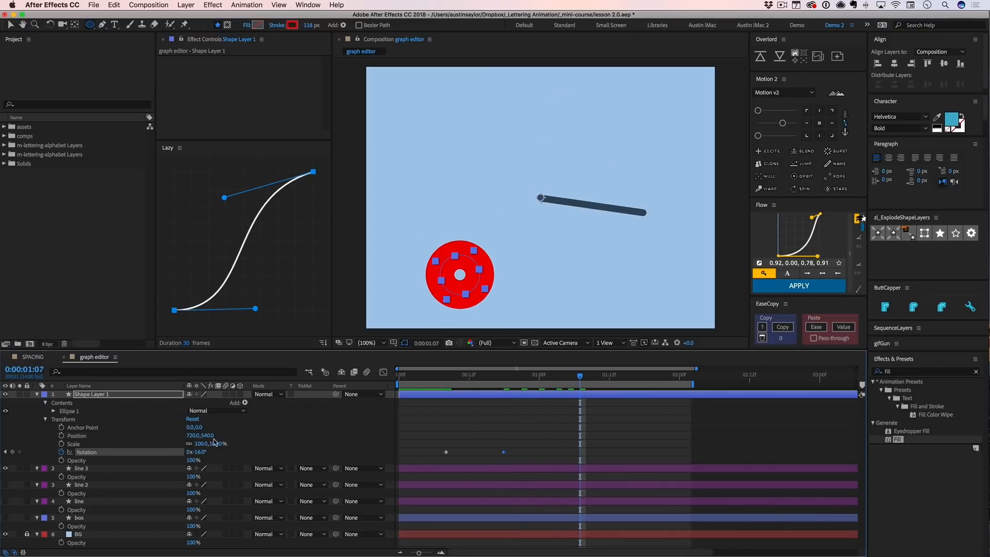
{"action": "mouse_move", "coordinate": [201, 453]}
{"action": "left_mouse_down"}
{"action": "mouse_move", "coordinate": [224, 448]}
{"action": "mouse_move", "coordinate": [201, 453]}
{"action": "left_mouse_up"}
{"action": "key", "text": "shift+Page_Down"}
{"action": "left_click", "coordinate": [466, 423]}
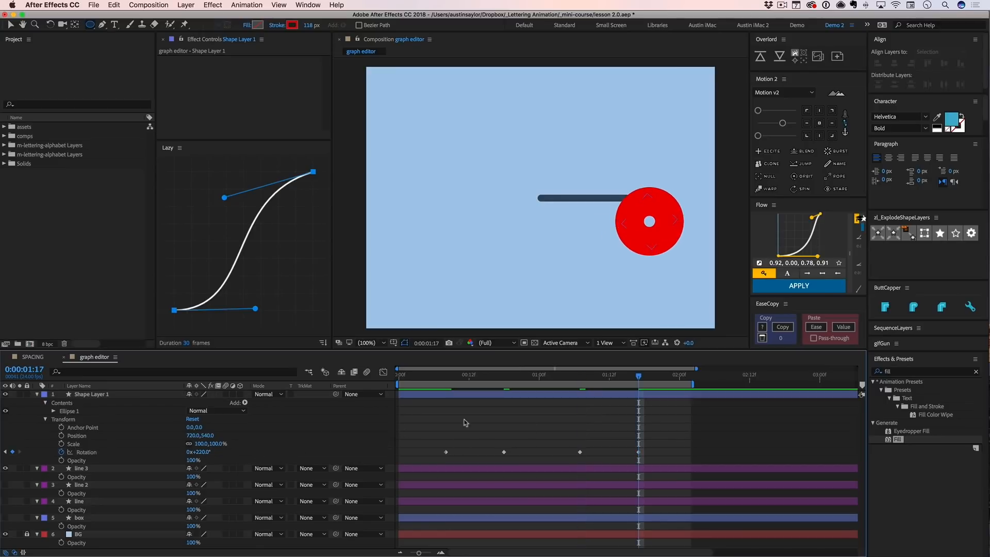
- Reveal line 3's keyframes, select all four Rotation keyframes and copy their easing with EaseCopy
{"action": "left_click", "coordinate": [452, 468]}
{"action": "key", "text": "u"}
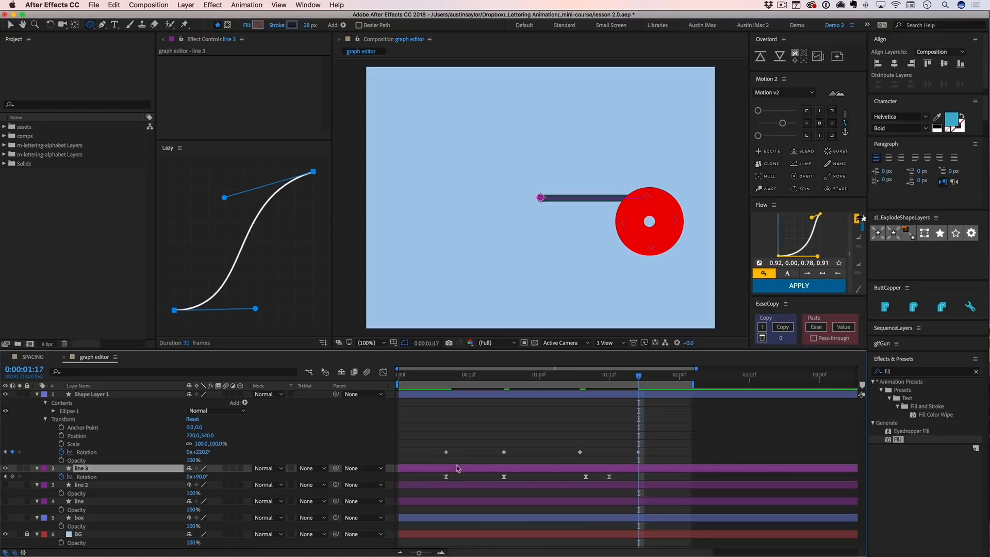
{"action": "left_click_drag", "start_coordinate": [440, 476], "coordinate": [637, 481]}
{"action": "left_click", "coordinate": [607, 458]}
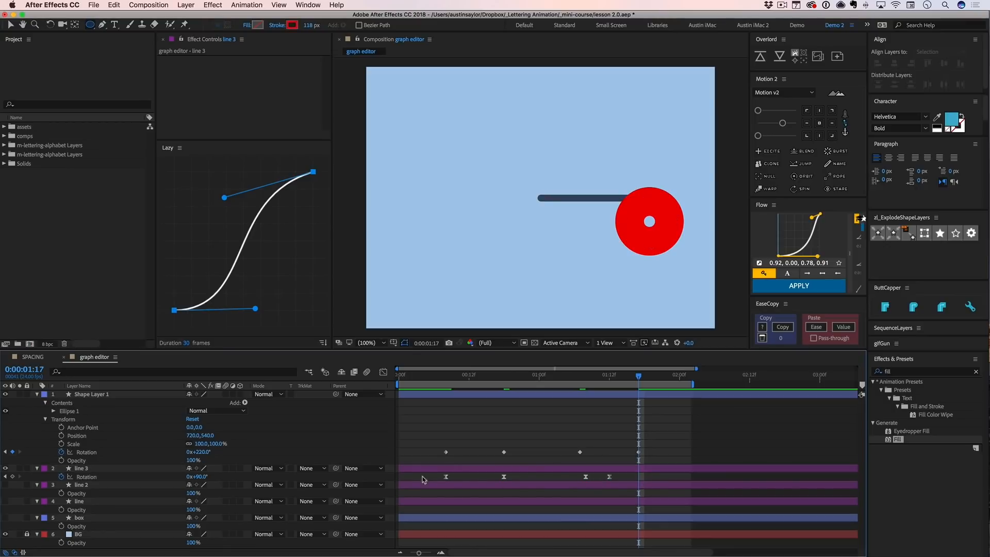
{"action": "left_click_drag", "start_coordinate": [433, 479], "coordinate": [552, 483]}
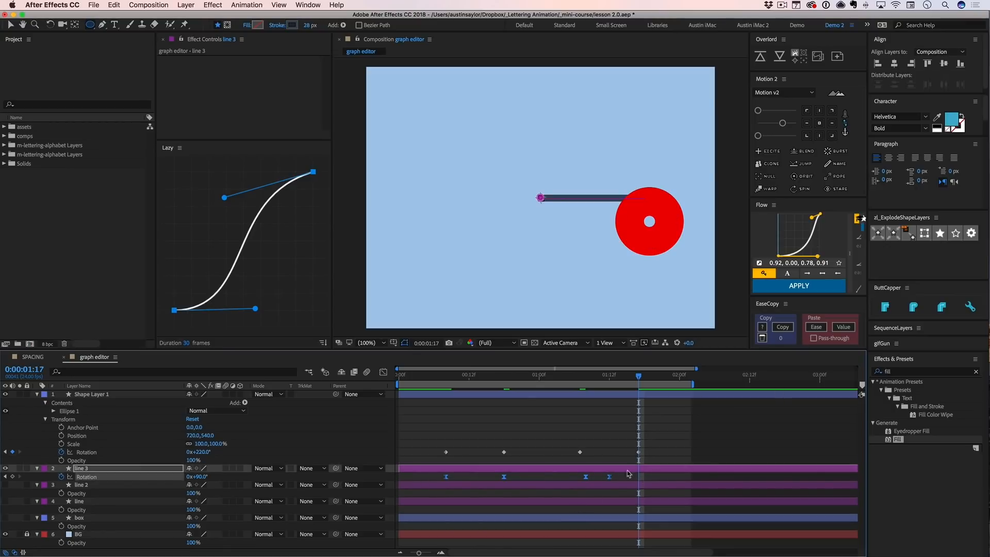
{"action": "left_click", "coordinate": [787, 329]}
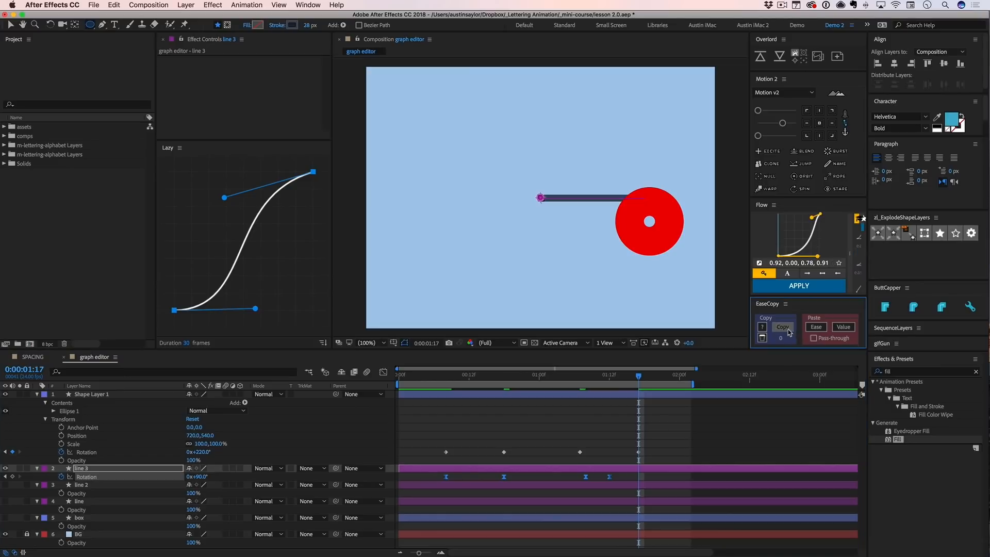
- Try pasting only the copied values onto the red ring's four Rotation keyframes with EaseCopy, preview, and undo the paste
{"action": "left_click_drag", "start_coordinate": [442, 444], "coordinate": [660, 460]}
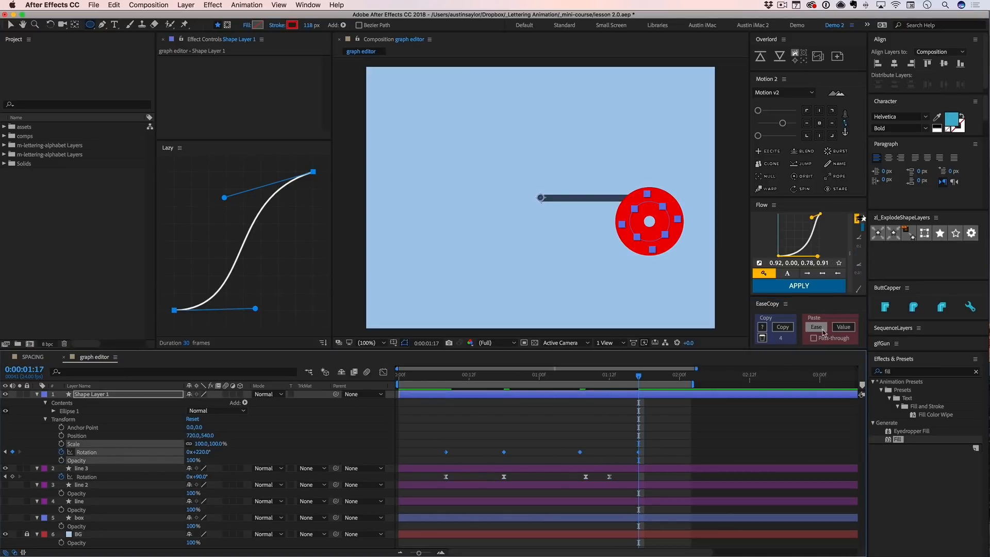
{"action": "left_click", "coordinate": [842, 327]}
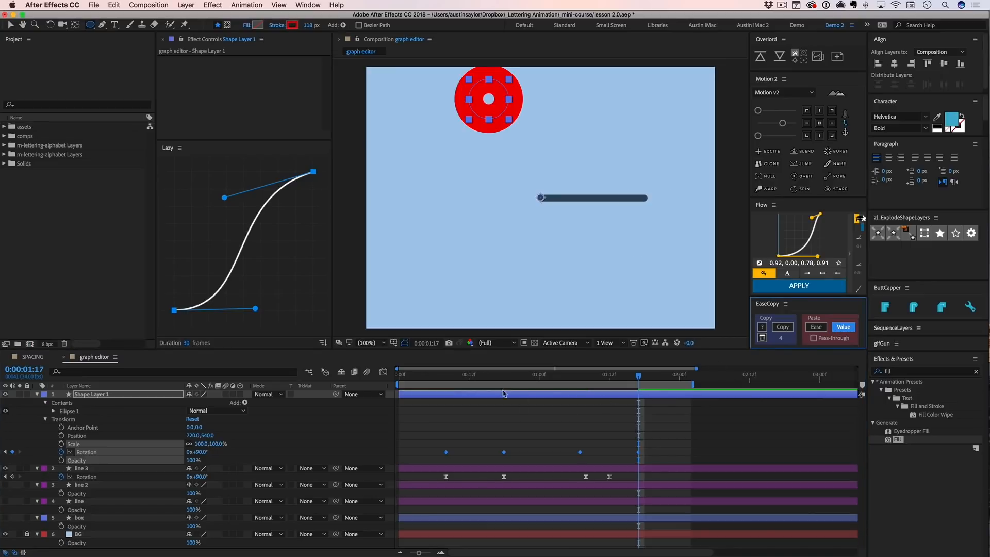
{"action": "key", "text": "space"}
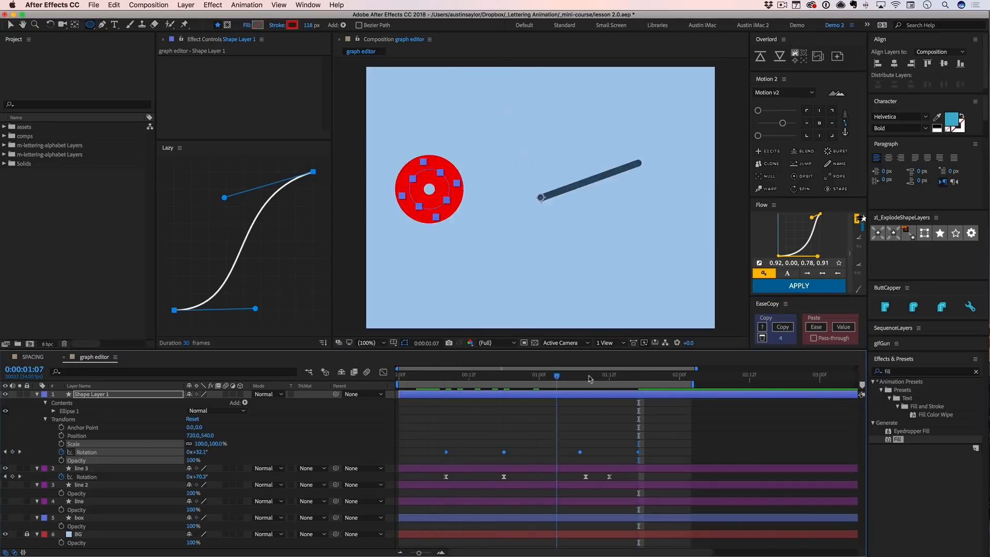
{"action": "key", "text": "super+z"}
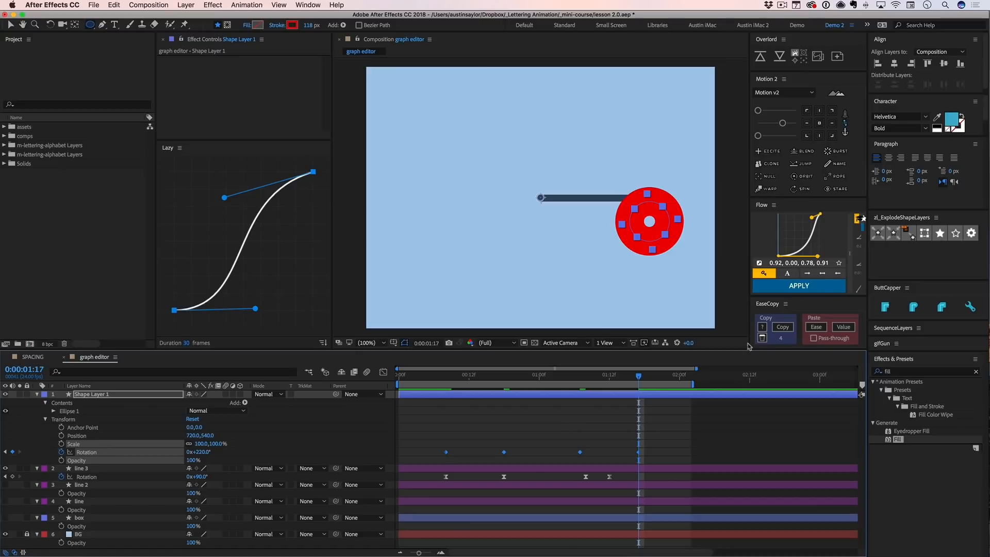
- Paste only the copied ease onto the red ring's Rotation keyframes with EaseCopy and preview the motion
{"action": "left_click", "coordinate": [816, 326]}
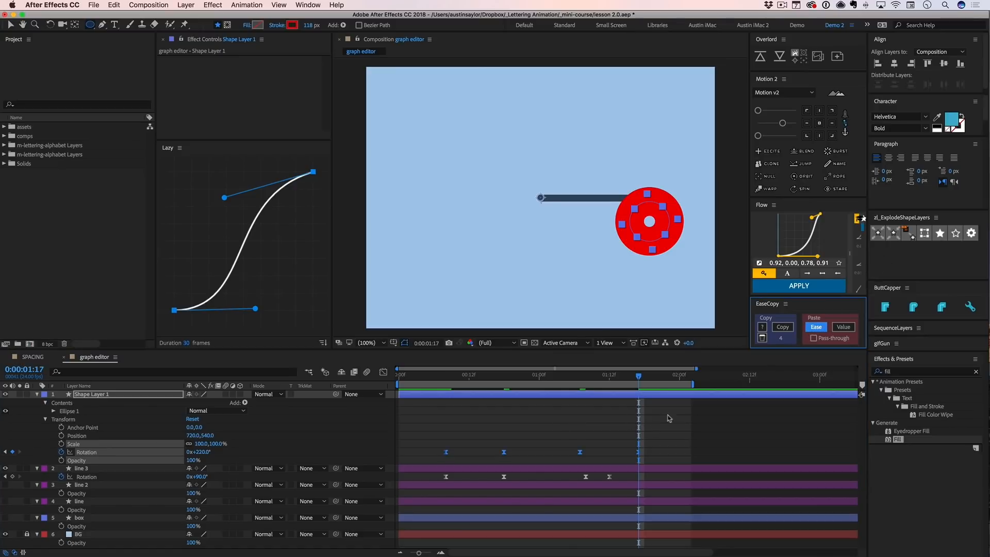
{"action": "left_click", "coordinate": [639, 436]}
{"action": "key", "text": "space"}
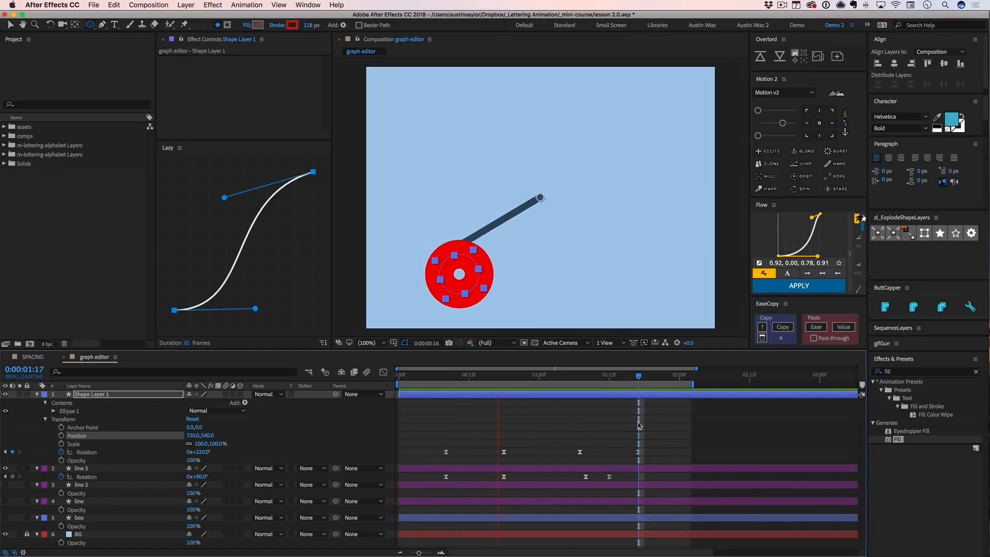
{"action": "key", "text": "space"}
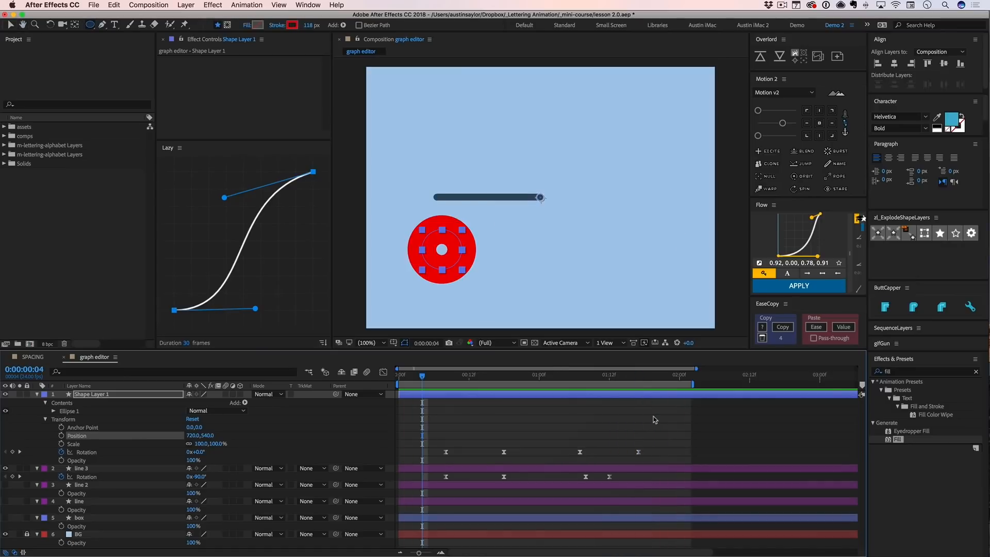
- Align the red ring's last two Rotation keyframes in time with line 3's, save the project and preview both animations
{"action": "left_click", "coordinate": [654, 421]}
{"action": "left_click_drag", "start_coordinate": [639, 455], "coordinate": [587, 454]}
{"action": "left_click", "coordinate": [571, 444]}
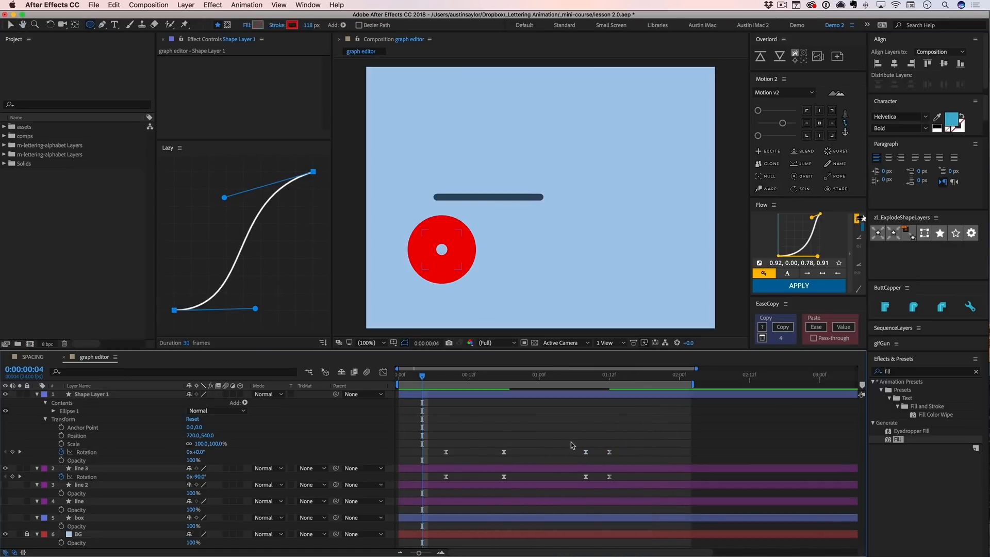
{"action": "key", "text": "super+s"}
{"action": "key", "text": "space"}
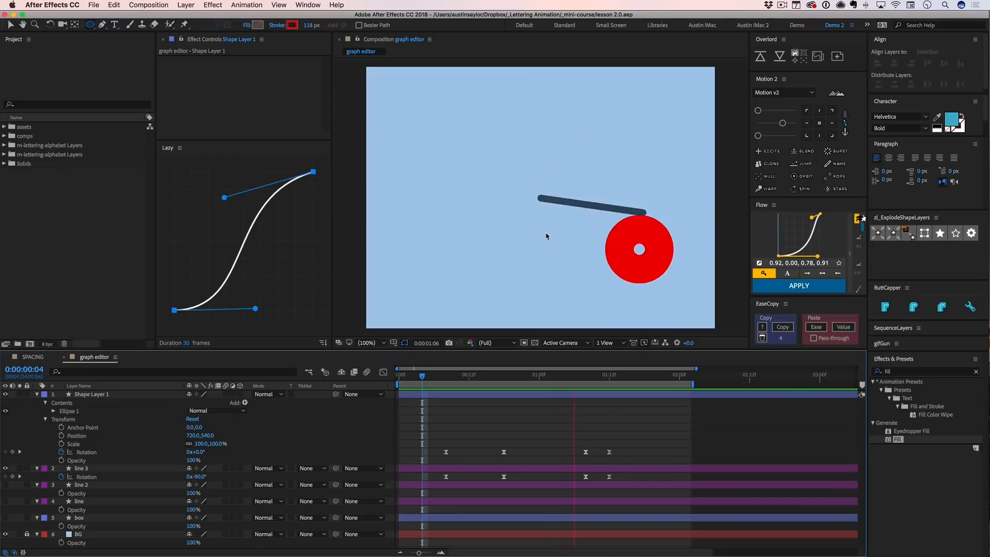
{"action": "key", "text": "space"}
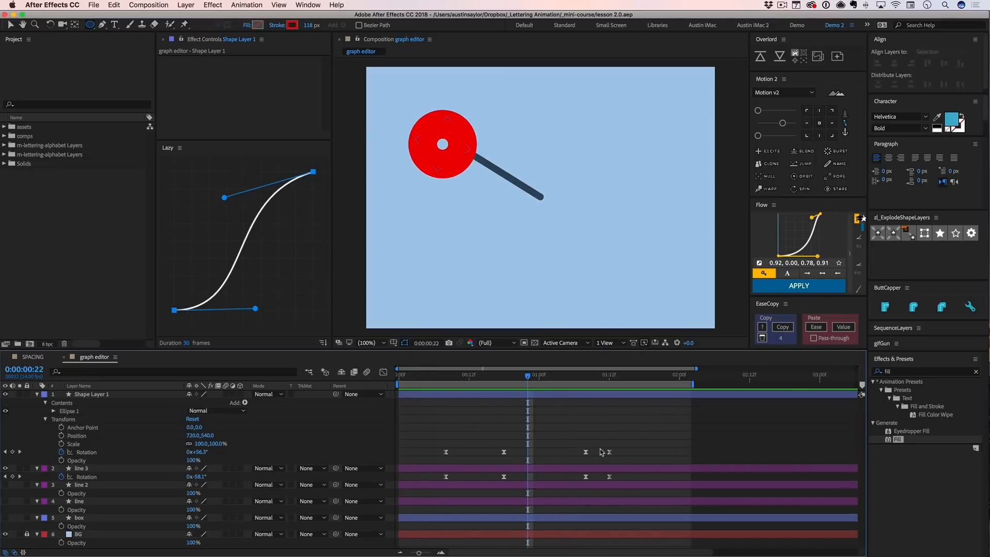
{"action": "left_click_drag", "start_coordinate": [598, 444], "coordinate": [622, 487]}
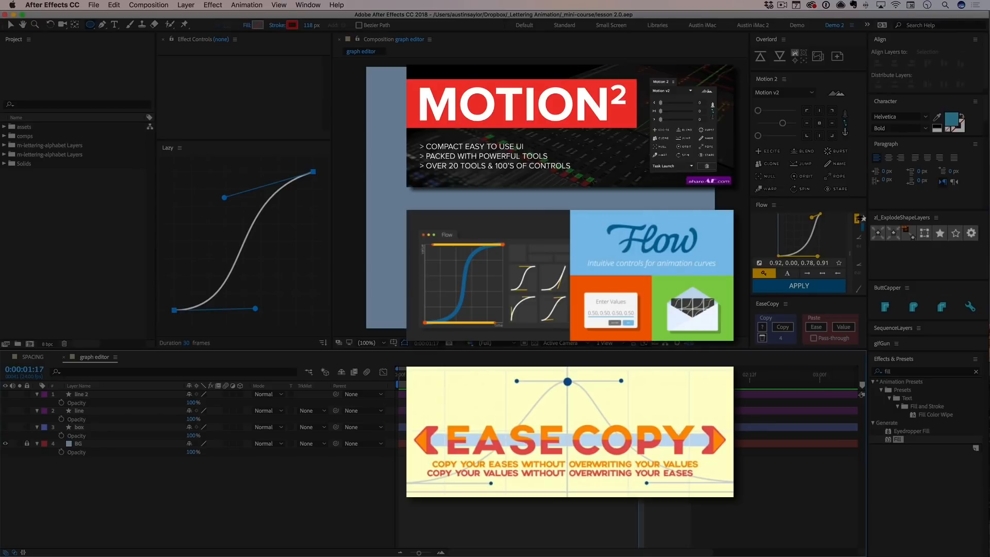
- Switch to Illustrator with the m-lettering-alphabet.ai document
{"action": "key", "text": "v"}
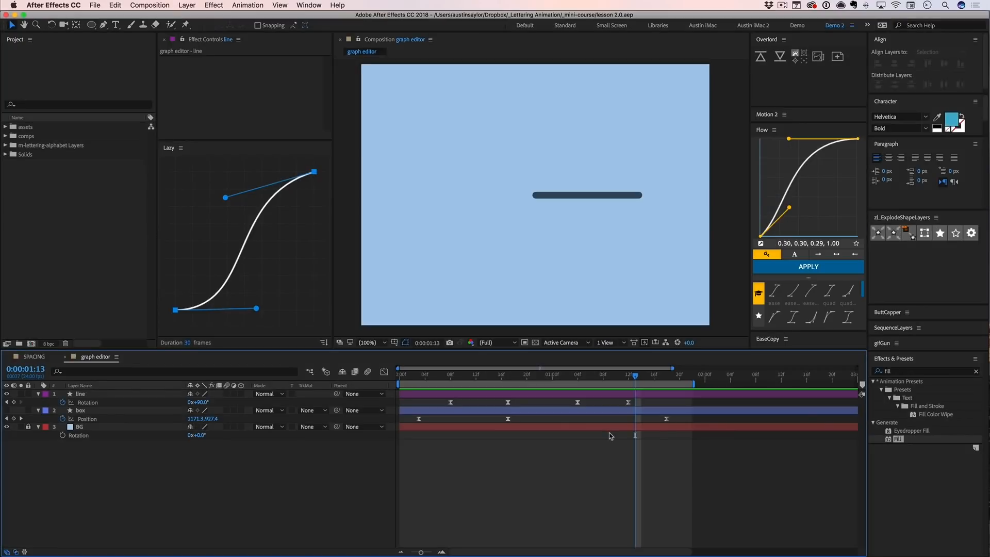
{"action": "key", "text": "super+Tab"}
{"action": "key", "text": "super+Tab"}
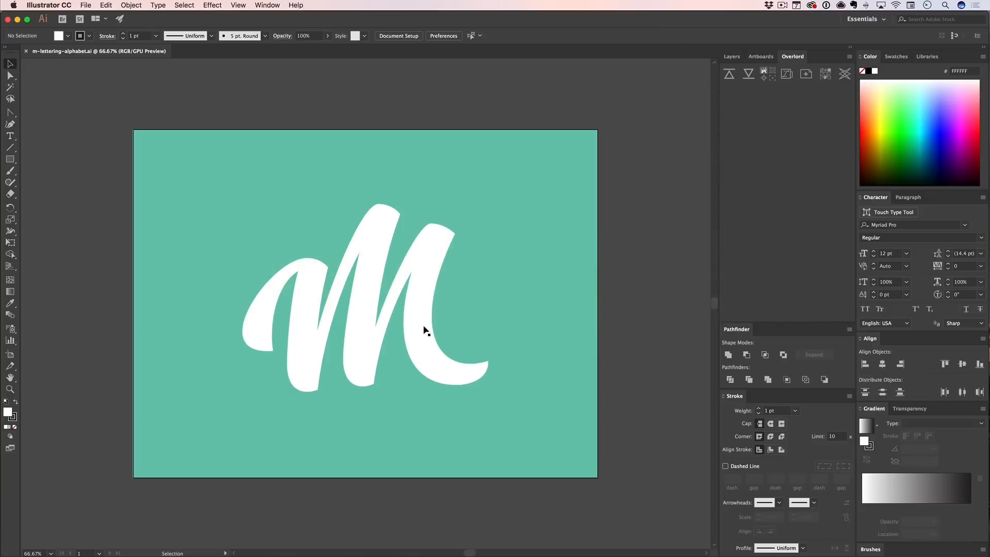
- Examine how the M lettering is built by selecting its first stroke, and the whole set of overlapping shapes
{"action": "left_click", "coordinate": [265, 303]}
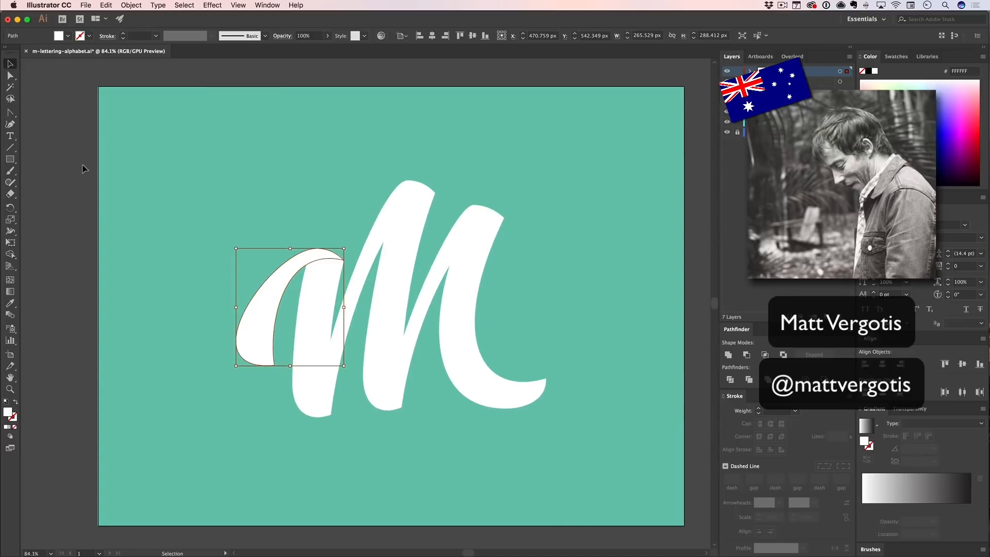
{"action": "left_click", "coordinate": [82, 169]}
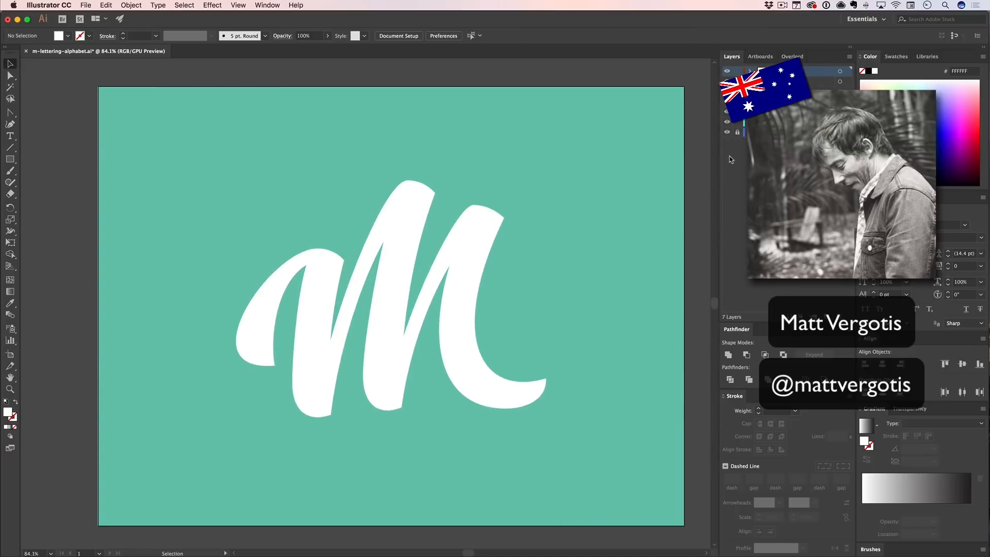
{"action": "mouse_move", "coordinate": [551, 200]}
{"action": "left_mouse_down"}
{"action": "mouse_move", "coordinate": [291, 312]}
{"action": "mouse_move", "coordinate": [207, 373]}
{"action": "left_mouse_up"}
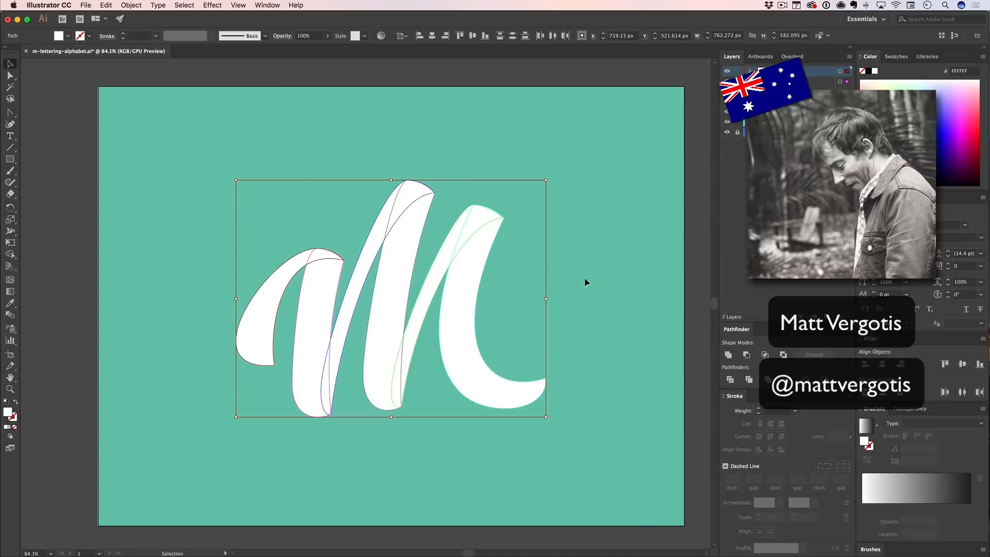
{"action": "left_click", "coordinate": [584, 278]}
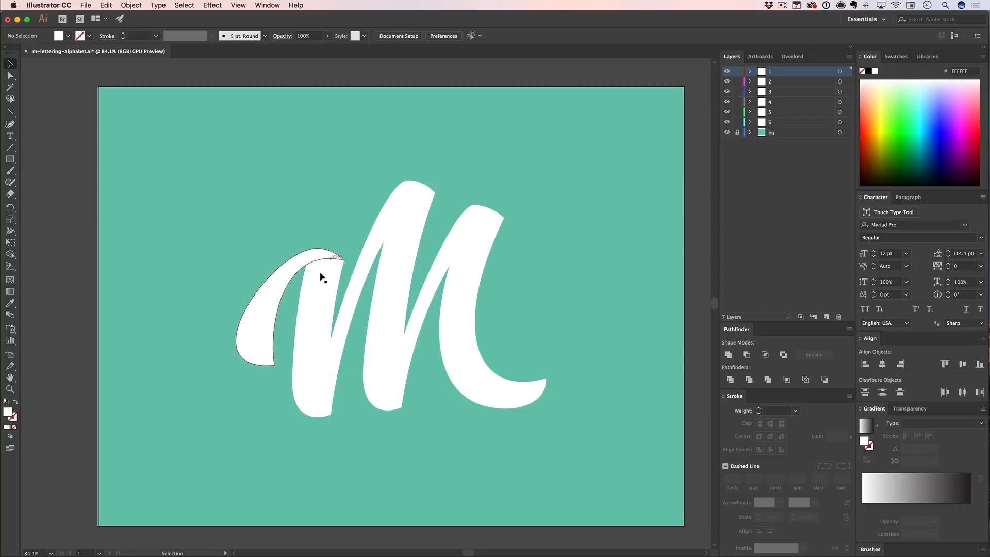
{"action": "key", "text": "shift+x"}
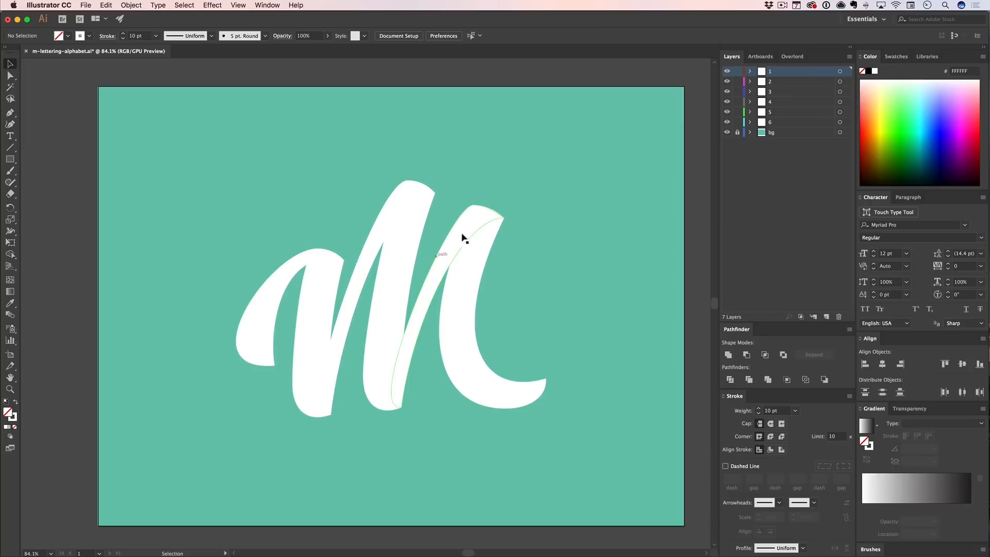
{"action": "left_click", "coordinate": [191, 396]}
{"action": "key", "text": "v"}
{"action": "left_click", "coordinate": [256, 326]}
{"action": "left_click", "coordinate": [152, 272]}
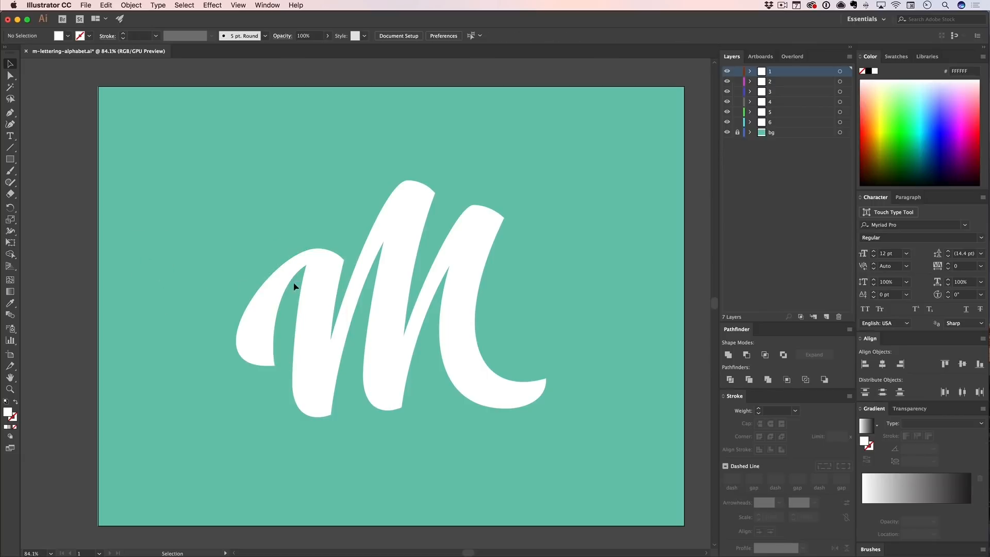
- Select all the shapes of the M lettering and copy them
{"action": "key", "text": "v"}
{"action": "left_click_drag", "start_coordinate": [299, 221], "coordinate": [533, 347]}
{"action": "key", "text": "super+c"}
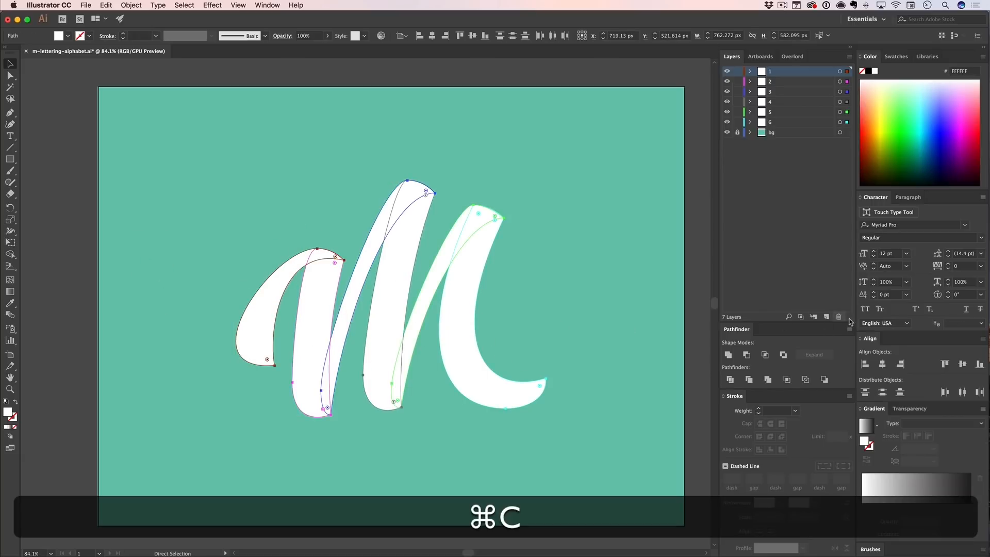
- Create a new layer above layer 1, hide layers 1 to 6 and paste the copied M shapes in place on it
{"action": "left_click", "coordinate": [825, 316]}
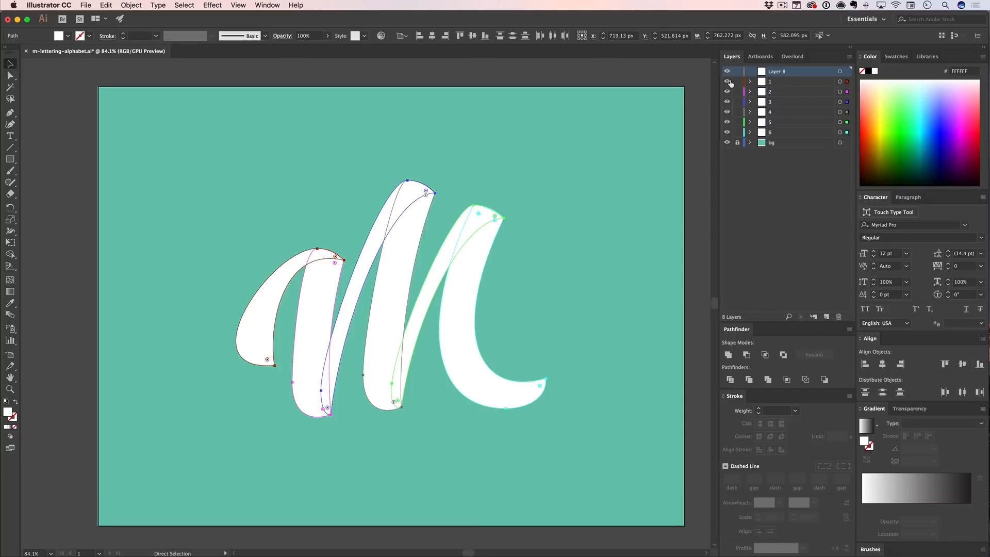
{"action": "left_click_drag", "start_coordinate": [724, 130], "coordinate": [724, 131]}
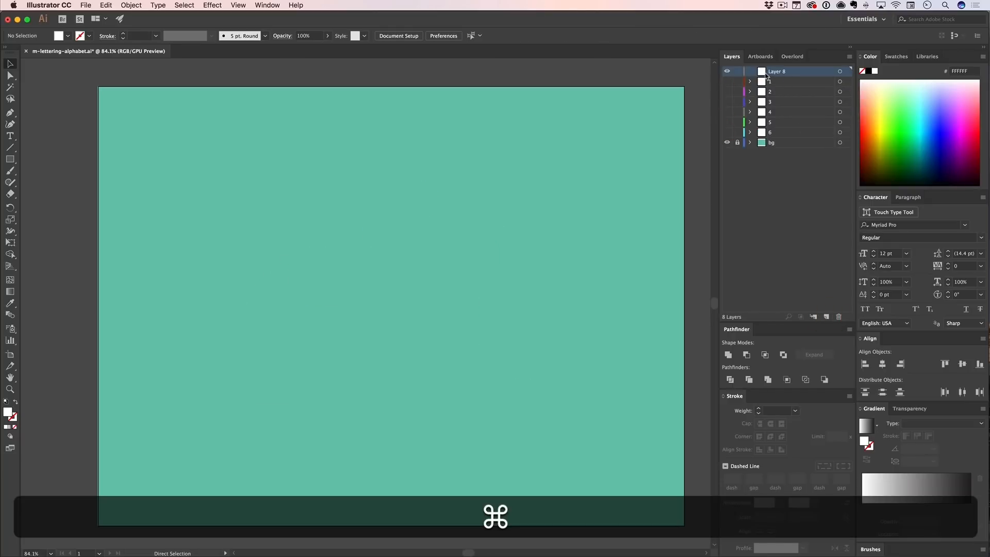
{"action": "key", "text": "cmd+f"}
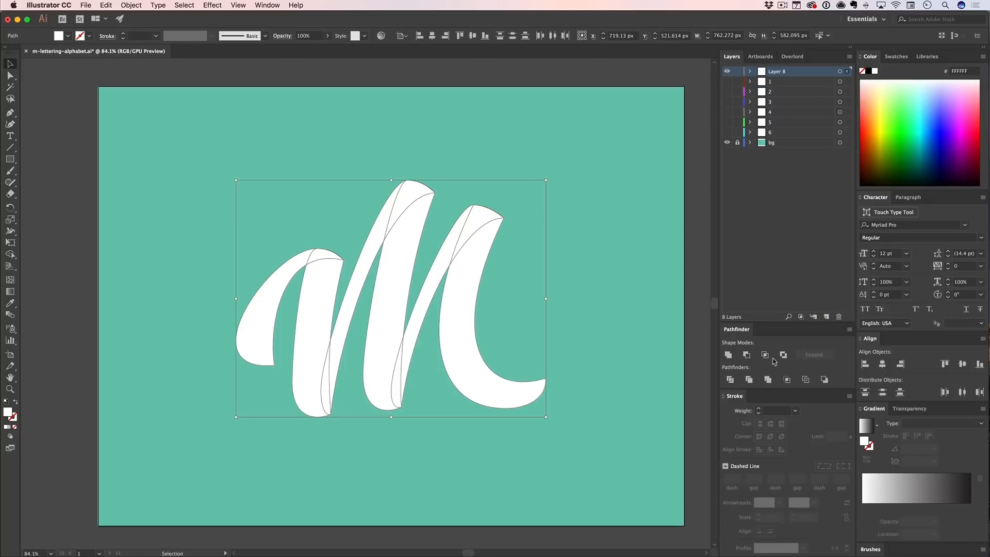
- Unite the pasted M shapes into a single shape with Pathfinder and deselect it
{"action": "left_click", "coordinate": [728, 354]}
{"action": "key", "text": "v"}
{"action": "left_click", "coordinate": [619, 251]}
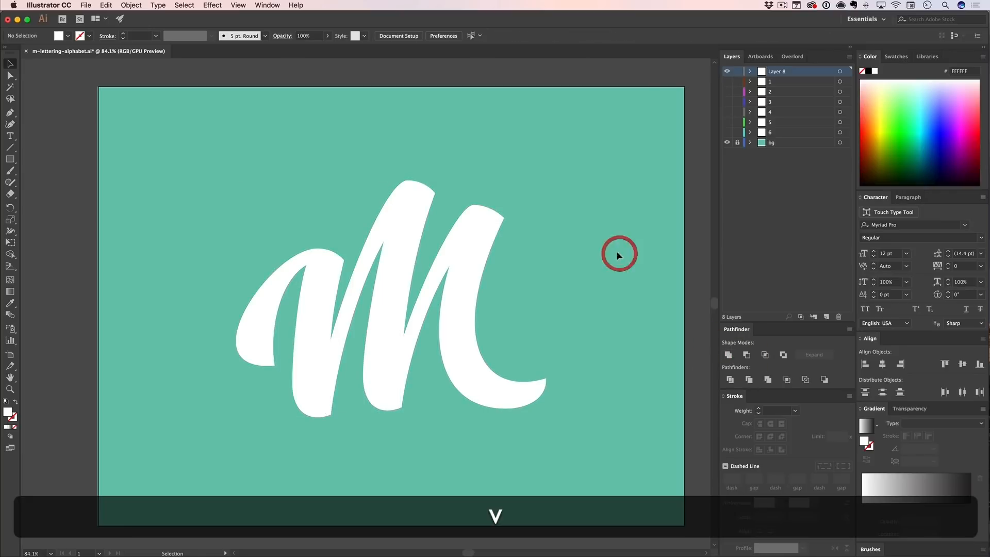
- Try moving the united M as one piece, undo the move and reselect the shape
{"action": "left_click_drag", "start_coordinate": [481, 253], "coordinate": [546, 239]}
{"action": "key", "text": "cmd+z"}
{"action": "key", "text": "cmd+v"}
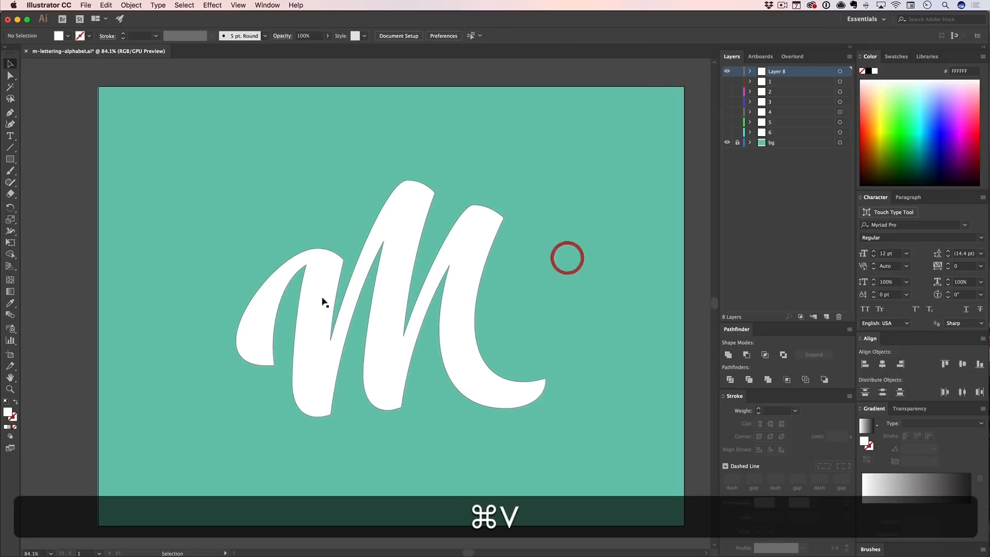
{"action": "key", "text": "v"}
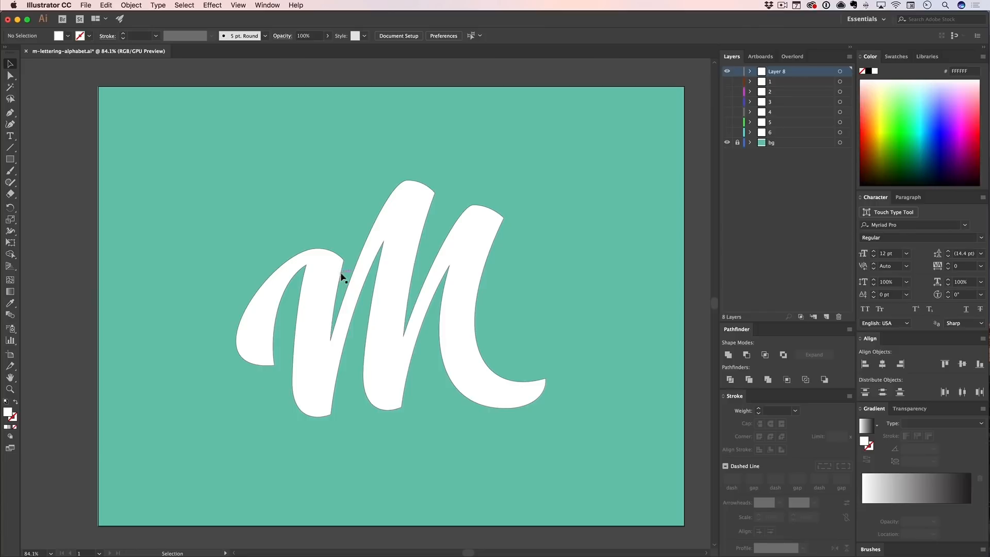
{"action": "left_click", "coordinate": [325, 294]}
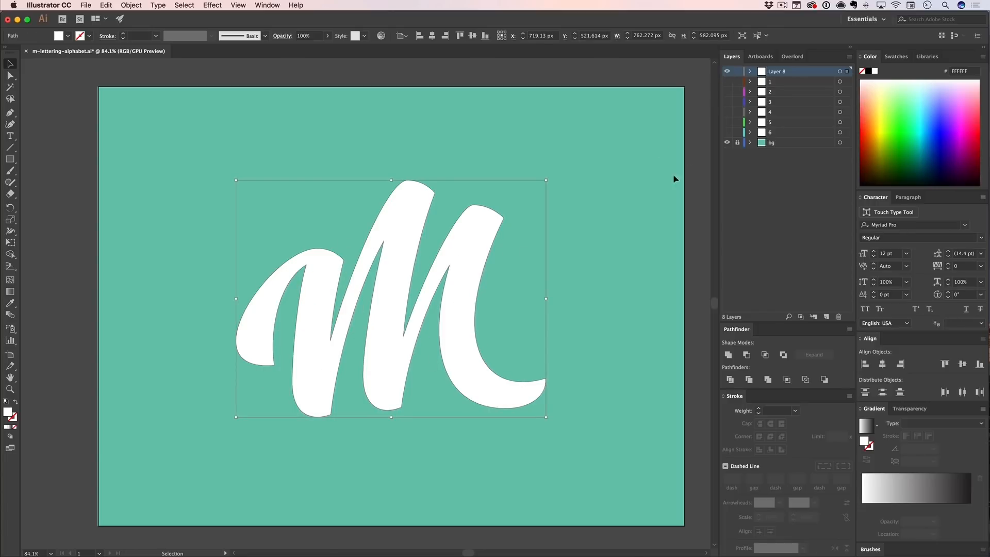
- Hide Layer 8 and show layers 1 to 6 one after another to rebuild the M from its separate strokes
{"action": "left_click", "coordinate": [727, 71]}
{"action": "left_click", "coordinate": [726, 81]}
{"action": "left_click", "coordinate": [727, 92]}
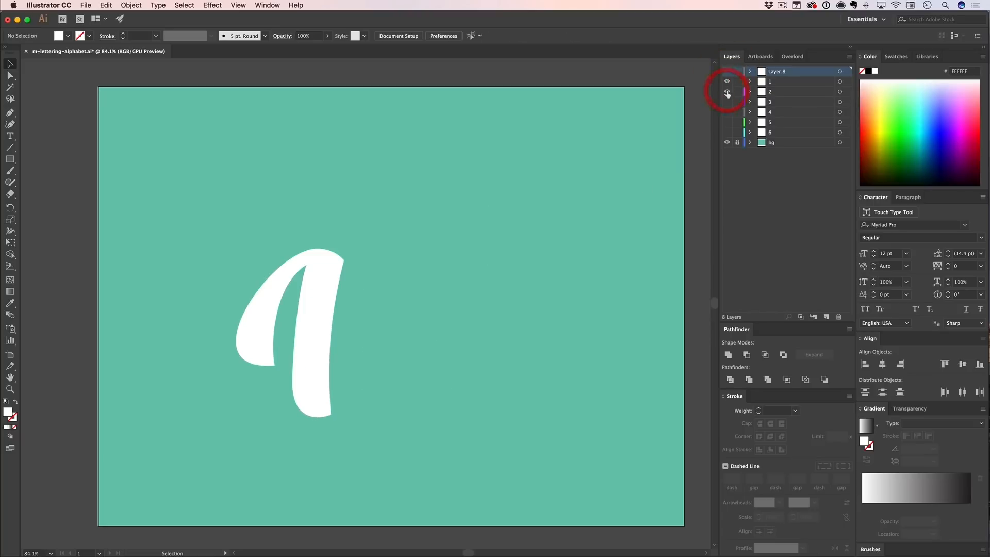
{"action": "left_click", "coordinate": [726, 102]}
{"action": "left_click", "coordinate": [727, 112]}
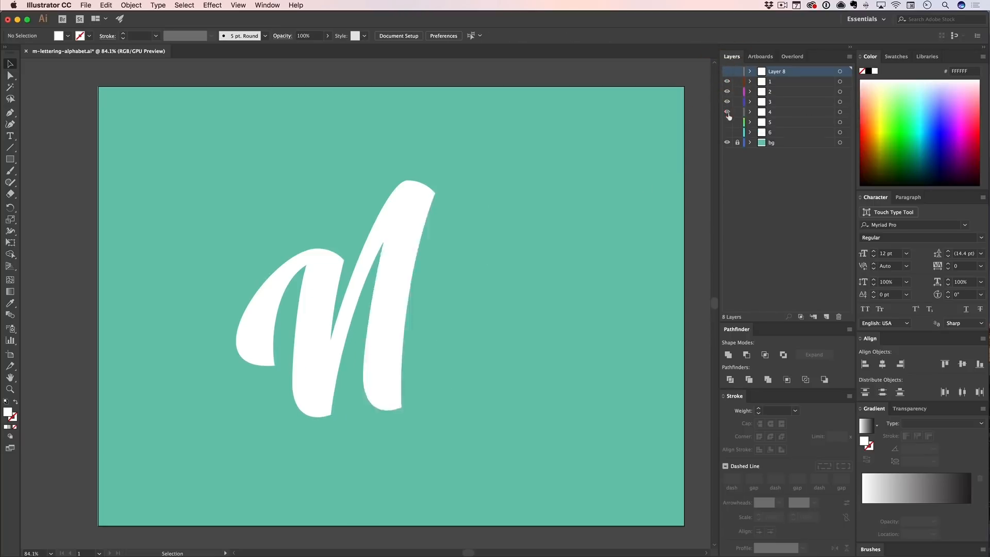
{"action": "left_click", "coordinate": [727, 122]}
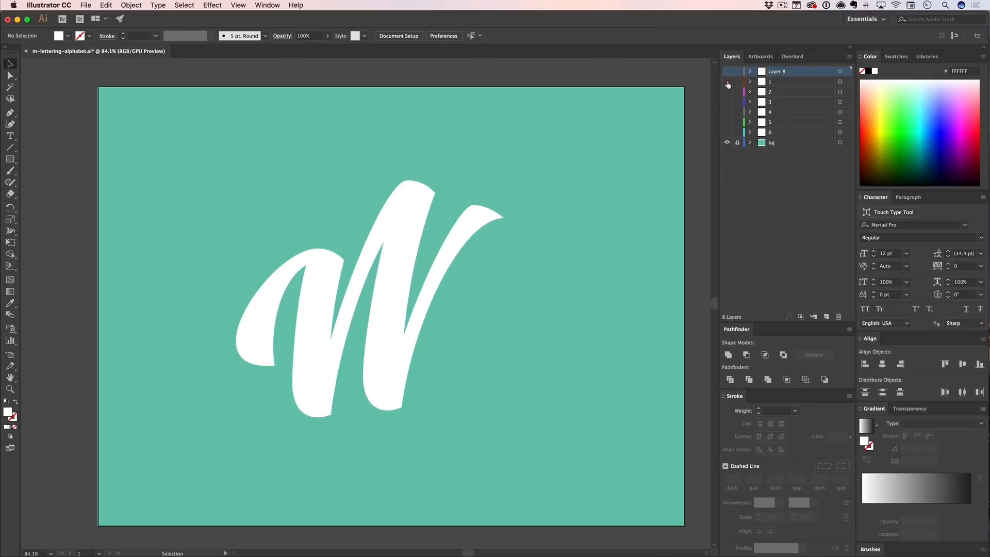
{"action": "left_click_drag", "start_coordinate": [727, 82], "coordinate": [727, 102]}
{"action": "left_click", "coordinate": [727, 133]}
{"action": "left_click", "coordinate": [575, 189]}
{"action": "key", "text": "v"}
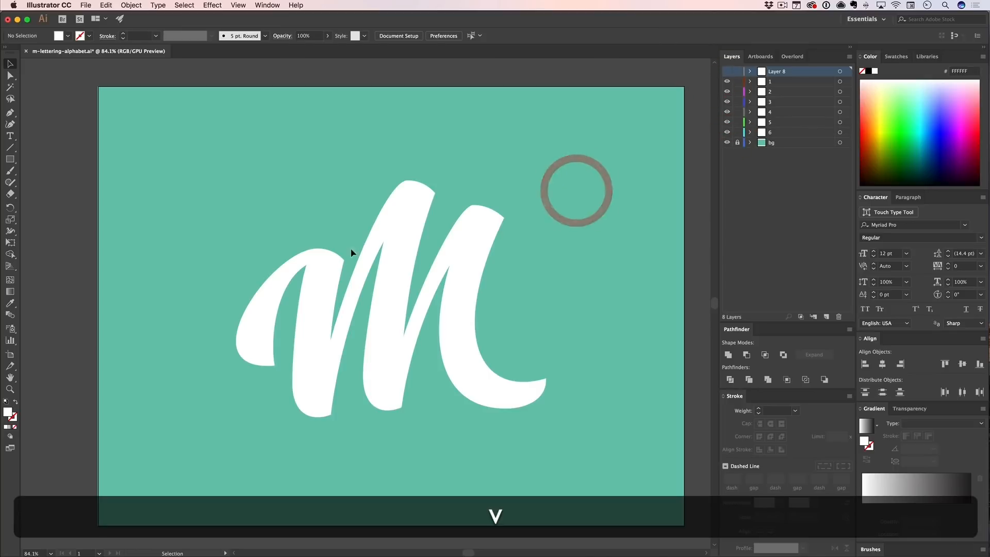
- Examine how the strokes overlap by picking the second stroke and the thick middle stroke on layer 4
{"action": "left_click_drag", "start_coordinate": [332, 312], "coordinate": [460, 335]}
{"action": "left_click", "coordinate": [508, 302]}
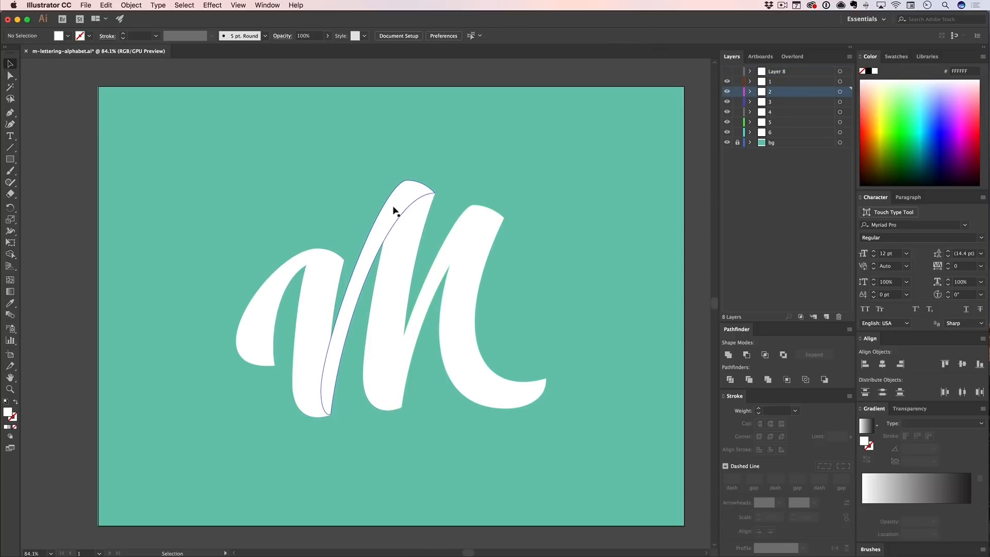
{"action": "left_click", "coordinate": [414, 197]}
{"action": "left_click", "coordinate": [409, 199]}
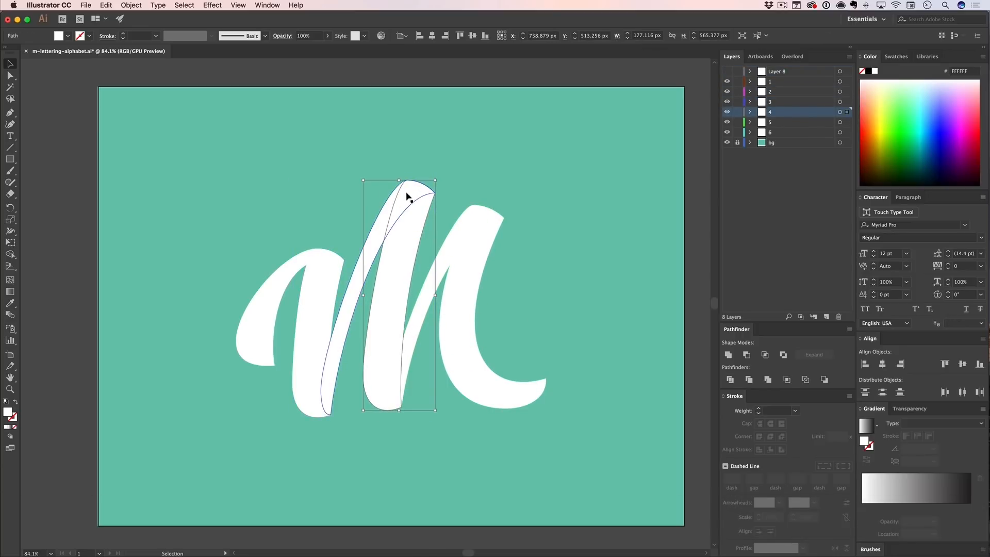
- Add an anchor point near the top of the layer 4 stroke and pull its upper edge inward under the overlap
{"action": "key", "text": "a"}
{"action": "key", "text": "equal"}
{"action": "left_click", "coordinate": [392, 211]}
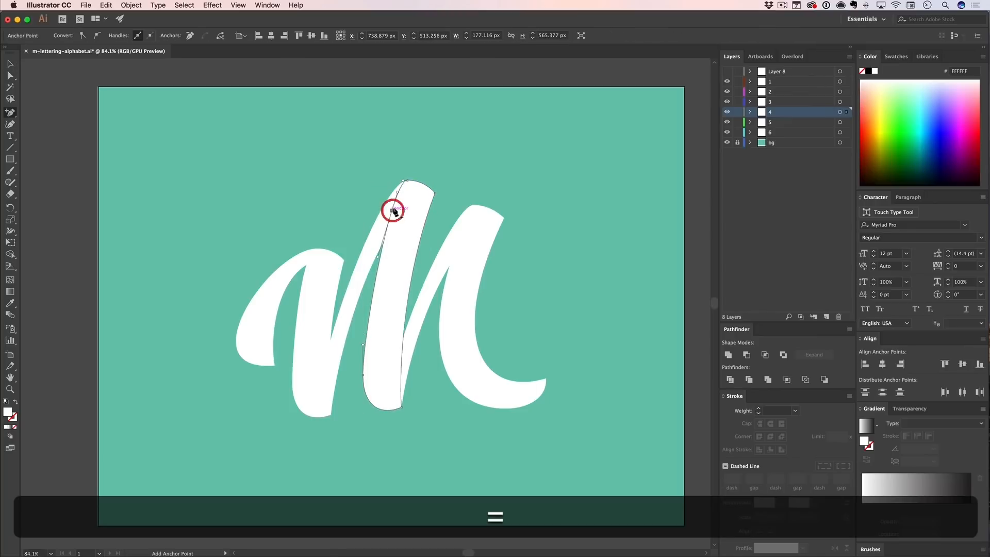
{"action": "key", "text": "a"}
{"action": "mouse_move", "coordinate": [400, 190]}
{"action": "left_mouse_down"}
{"action": "mouse_move", "coordinate": [420, 194]}
{"action": "mouse_move", "coordinate": [411, 192]}
{"action": "left_mouse_up"}
{"action": "key", "text": "v"}
{"action": "left_click", "coordinate": [481, 172]}
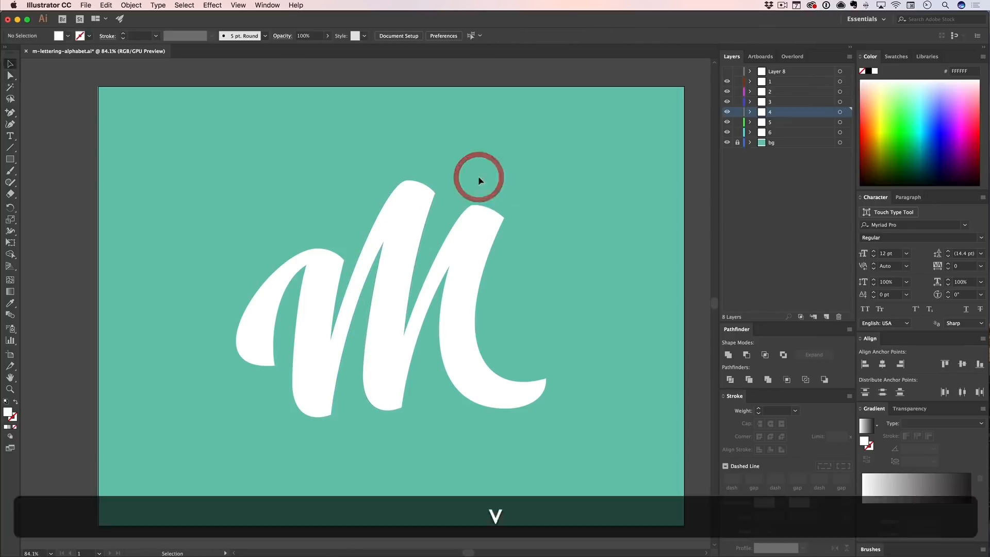
- Add anchor points along the top edge of the layer 3 stroke and pull that edge inward to expose the overlap
{"action": "left_click", "coordinate": [415, 194]}
{"action": "key", "text": "a"}
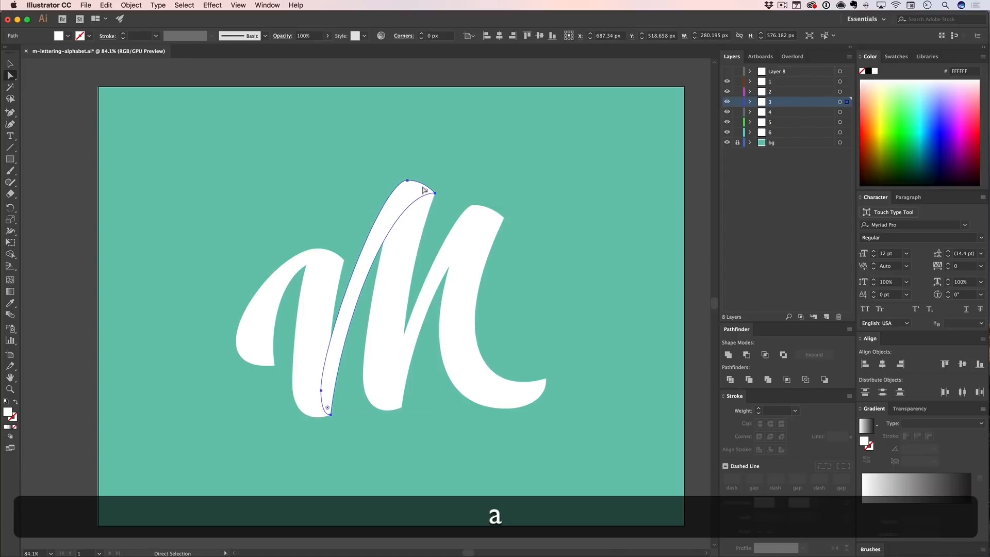
{"action": "key", "text": "="}
{"action": "left_click", "coordinate": [419, 183]}
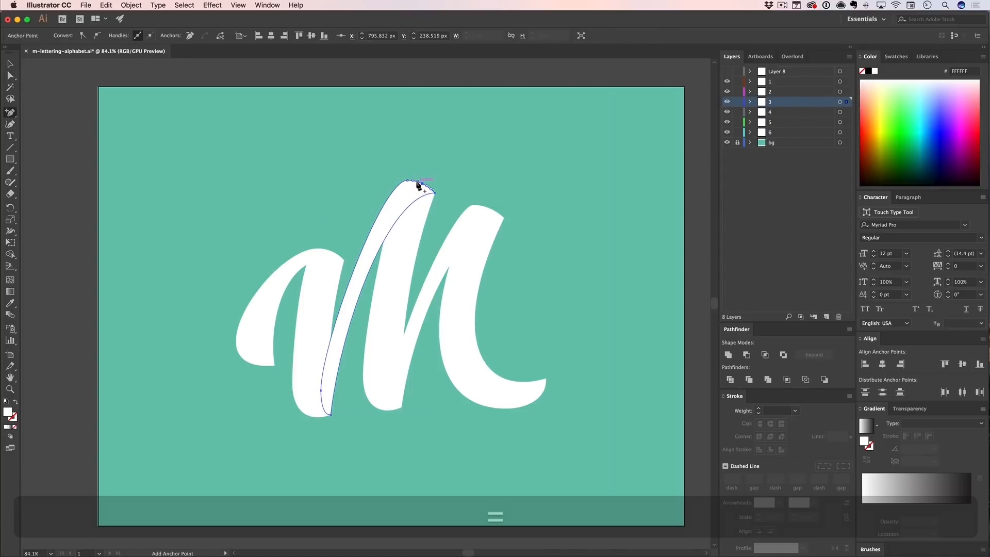
{"action": "left_click", "coordinate": [416, 181]}
{"action": "key", "text": "a"}
{"action": "left_click", "coordinate": [406, 194]}
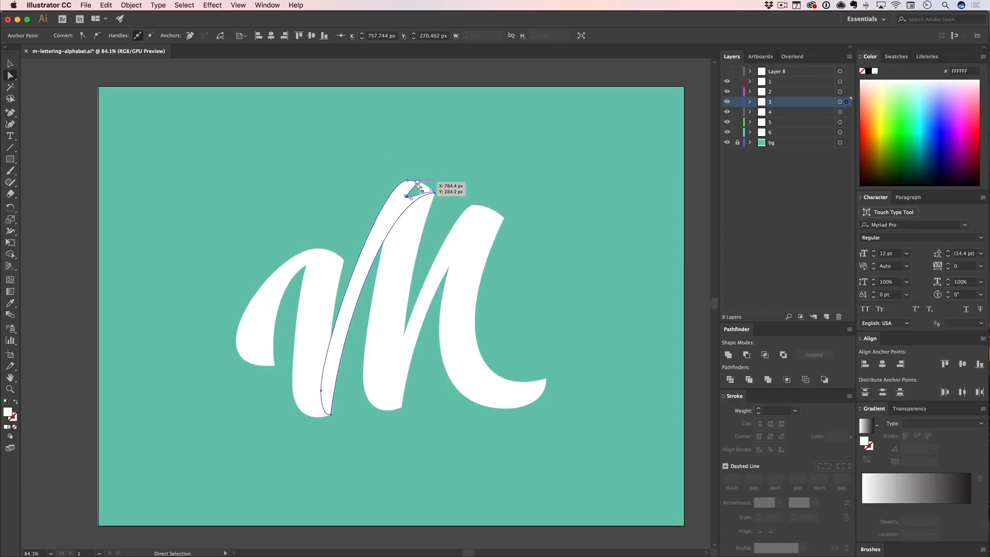
{"action": "key", "text": "a"}
{"action": "left_click", "coordinate": [420, 189]}
{"action": "left_click_drag", "start_coordinate": [421, 193], "coordinate": [403, 193]}
{"action": "left_click", "coordinate": [446, 177], "text": "super"}
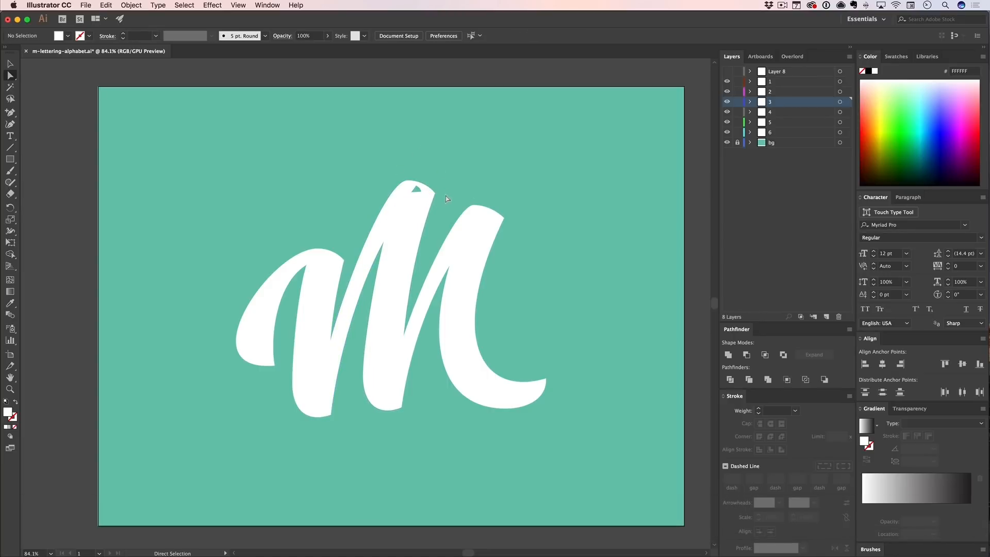
- Move the strokes on layers 4, 5 and 6 together away from the first three strokes
{"action": "left_click", "coordinate": [467, 183]}
{"action": "key", "text": "v"}
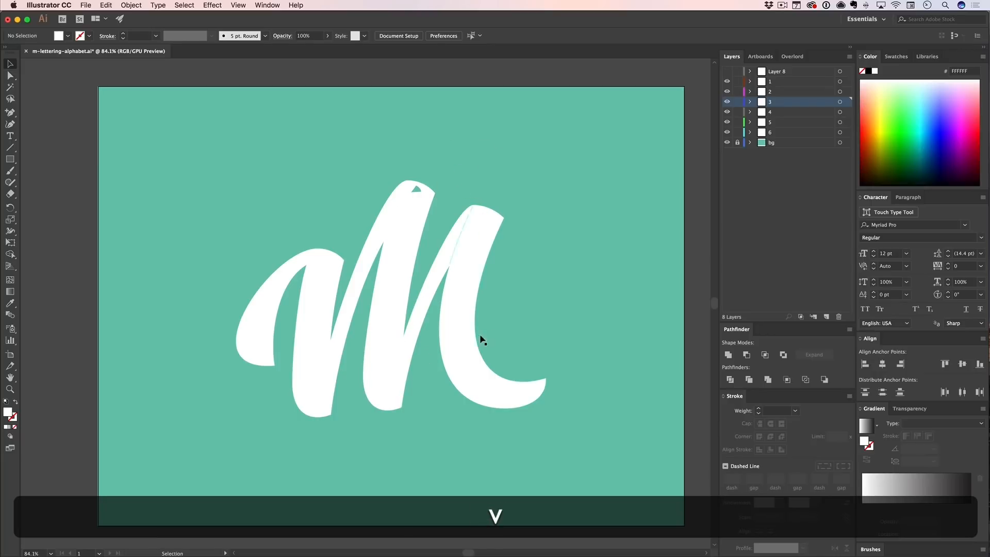
{"action": "left_click_drag", "start_coordinate": [499, 319], "coordinate": [387, 352]}
{"action": "left_click_drag", "start_coordinate": [453, 341], "coordinate": [552, 342]}
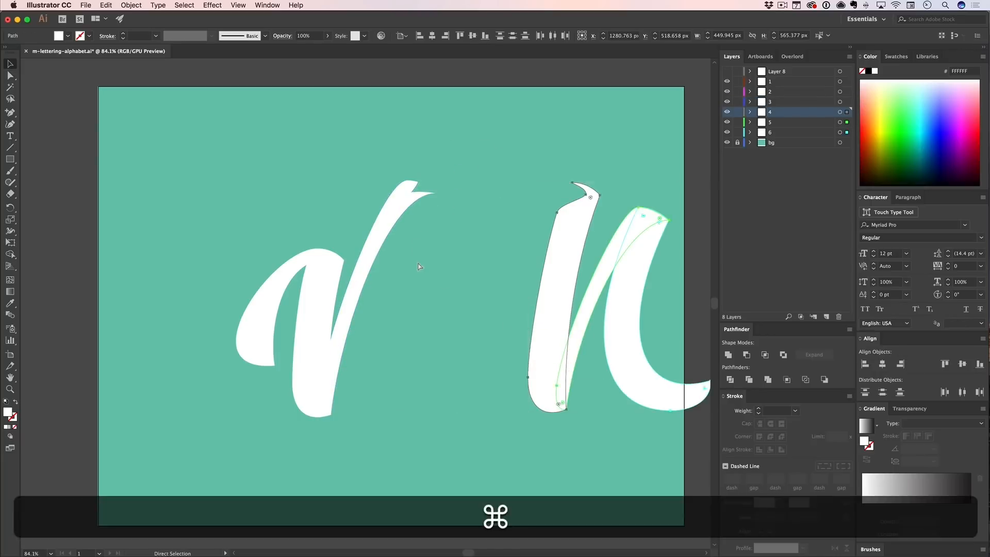
- Undo the stroke move and the anchor-point edits on the layer 3 and 4 strokes
{"action": "key", "text": "super+z"}
{"action": "key", "text": "super+z"}
{"action": "key", "text": "super+z"}
{"action": "key", "text": "v"}
{"action": "left_click", "coordinate": [473, 159]}
- Pull the strokes on layers 1 to 5 apart one by one to separate the M into its pieces
{"action": "left_click_drag", "start_coordinate": [263, 308], "coordinate": [170, 232]}
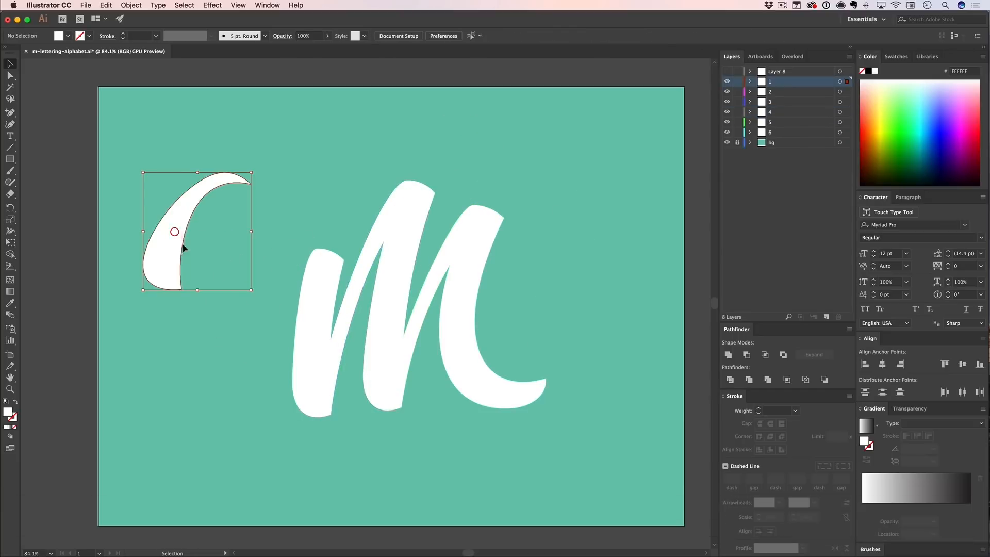
{"action": "left_click_drag", "start_coordinate": [315, 311], "coordinate": [279, 254]}
{"action": "left_click_drag", "start_coordinate": [358, 266], "coordinate": [331, 232]}
{"action": "left_click_drag", "start_coordinate": [399, 248], "coordinate": [370, 210]}
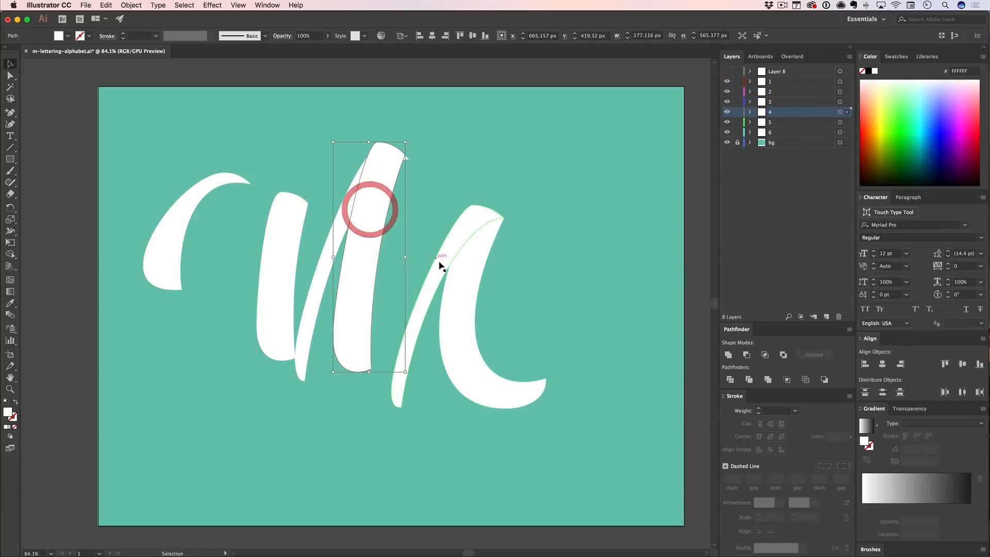
{"action": "mouse_move", "coordinate": [437, 261]}
{"action": "left_mouse_down"}
{"action": "mouse_move", "coordinate": [416, 225]}
{"action": "mouse_move", "coordinate": [445, 230]}
{"action": "left_mouse_up"}
- Undo the individual stroke moves to reassemble the M and clear the selection
{"action": "key", "text": "super+z"}
{"action": "key", "text": "super+z"}
{"action": "key", "text": "super+z"}
{"action": "key", "text": "super+z"}
{"action": "key", "text": "super+z"}
{"action": "key", "text": "super+z"}
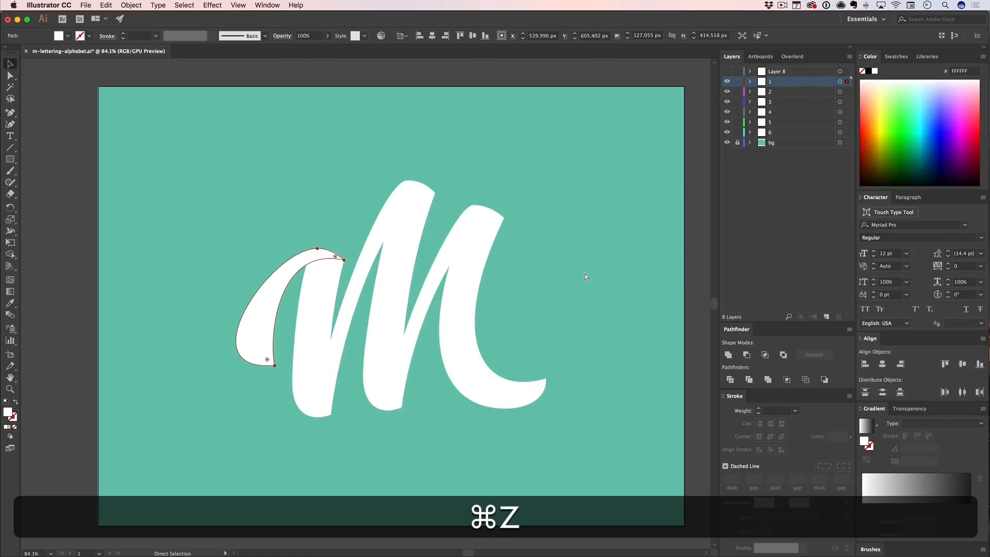
{"action": "left_click", "coordinate": [594, 205]}
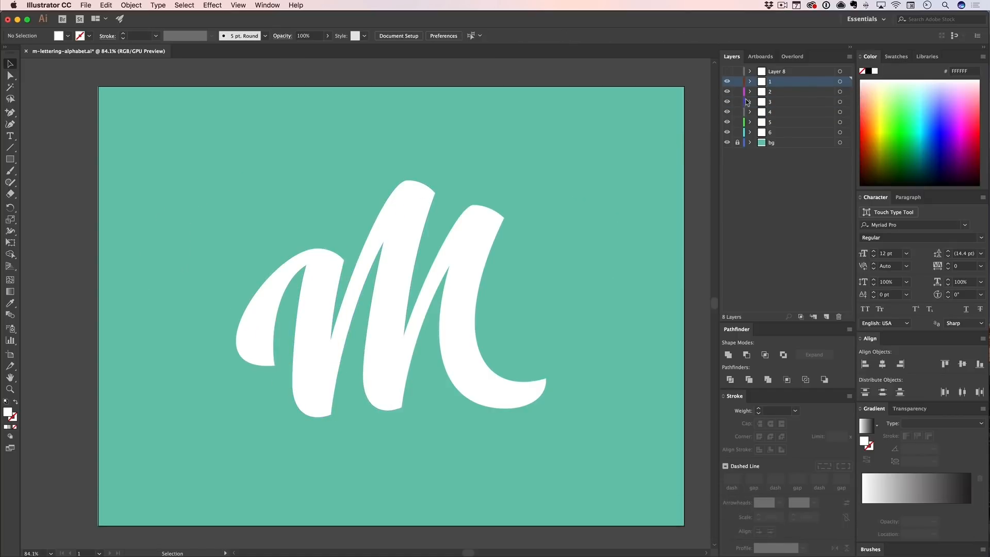
- Select layers 1 to 6 and cut all the M strokes out of them
{"action": "left_click", "coordinate": [770, 132], "text": "shift"}
{"action": "key", "text": "v"}
{"action": "left_click_drag", "start_coordinate": [529, 192], "coordinate": [220, 322]}
{"action": "key", "text": "super+x"}
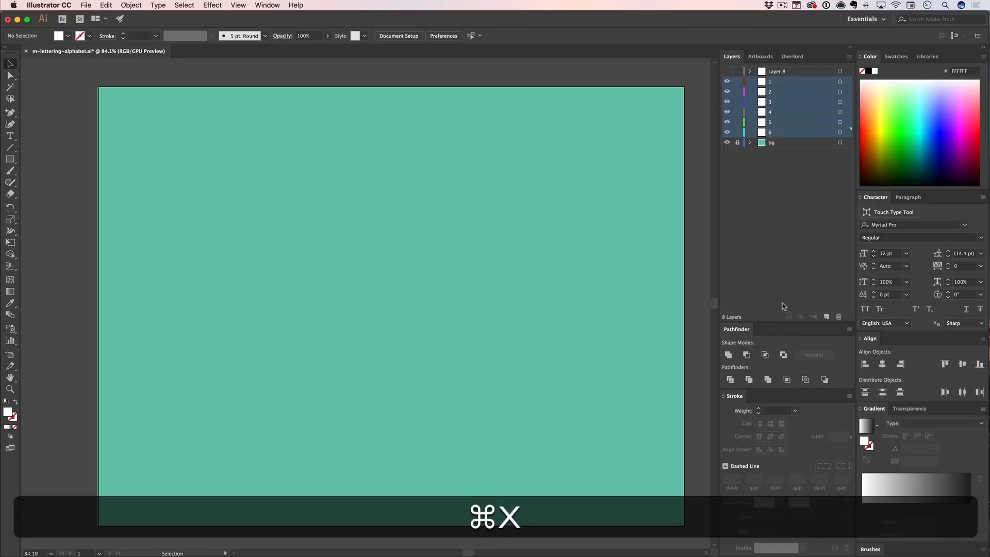
- Add a new layer above layer 1, hide the emptied layers 1 to 6 and paste all the strokes in place on it
{"action": "left_click", "coordinate": [825, 317]}
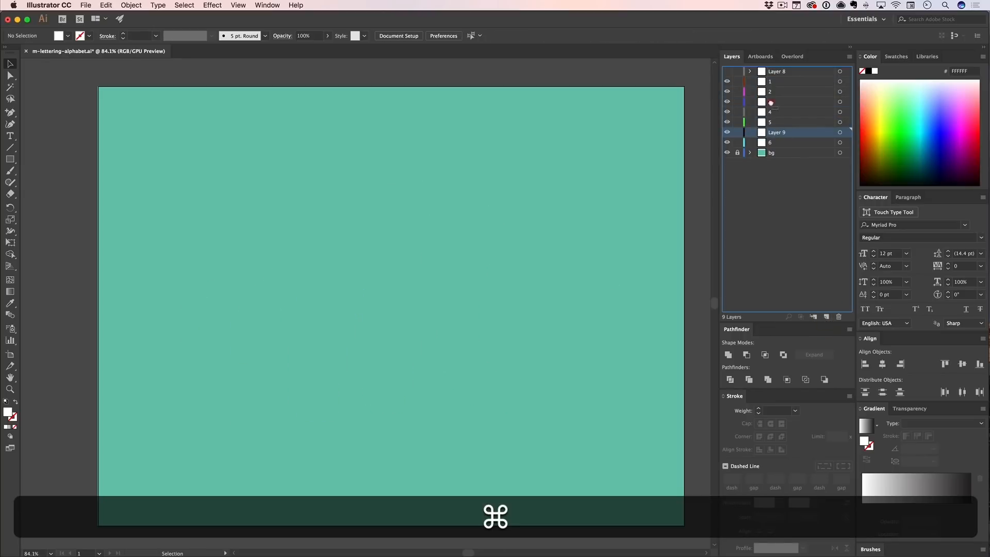
{"action": "mouse_move", "coordinate": [771, 102]}
{"action": "left_mouse_down"}
{"action": "mouse_move", "coordinate": [761, 78]}
{"action": "mouse_move", "coordinate": [727, 136]}
{"action": "left_mouse_up"}
{"action": "key", "text": "super+f"}
{"action": "key", "text": "v"}
{"action": "left_click", "coordinate": [627, 176]}
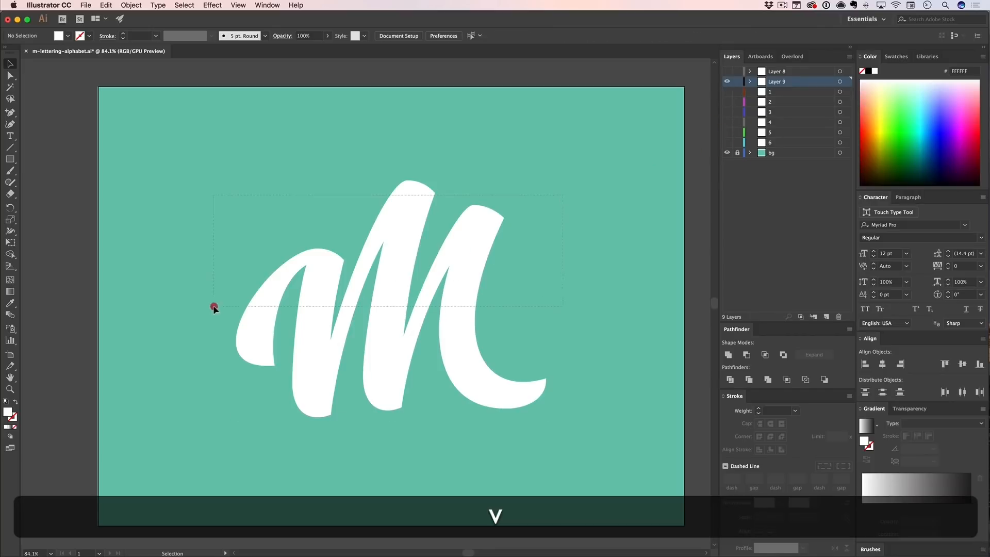
- Select all the strokes on Layer 9 and split them into separate sublayers with Release to Layers (Sequence)
{"action": "left_click_drag", "start_coordinate": [204, 305], "coordinate": [552, 230]}
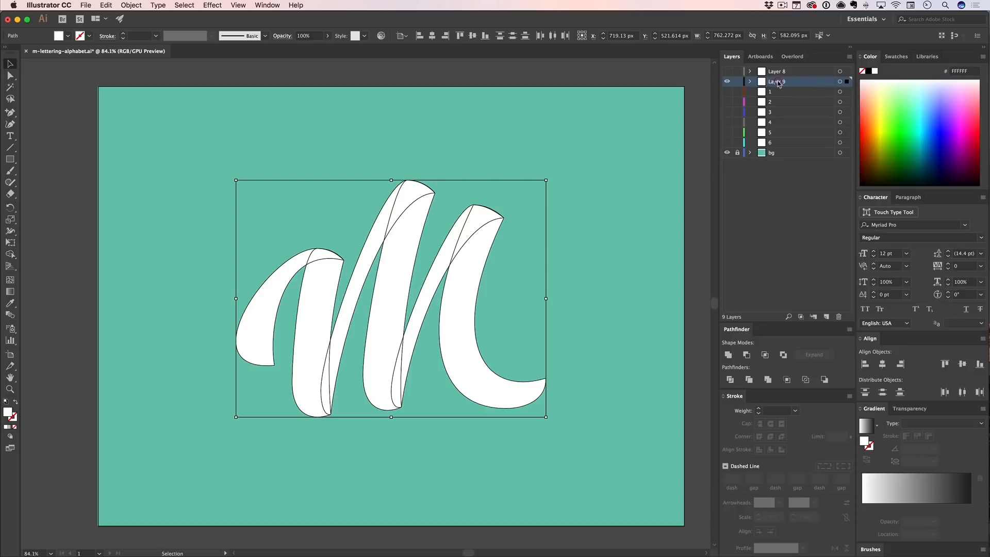
{"action": "left_click", "coordinate": [849, 57]}
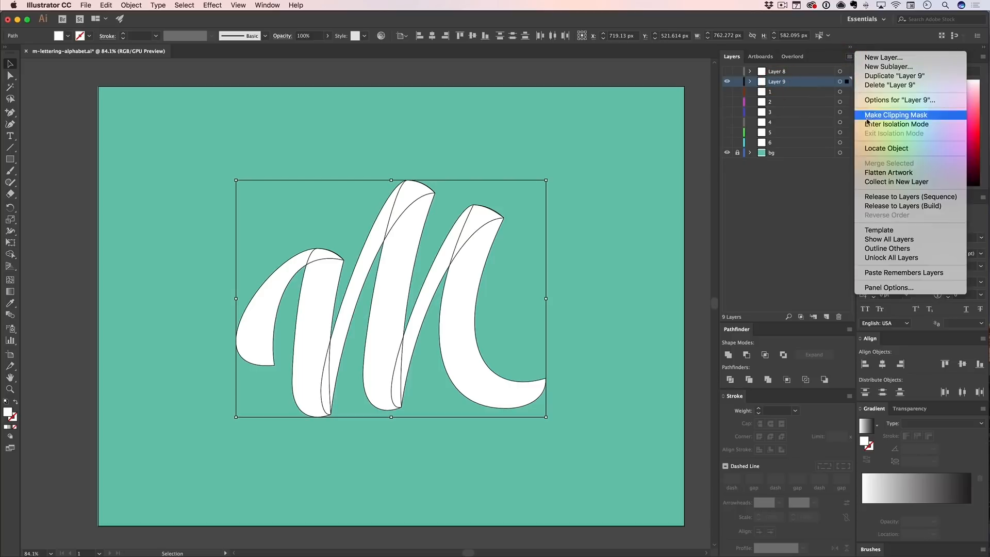
{"action": "left_click", "coordinate": [879, 197]}
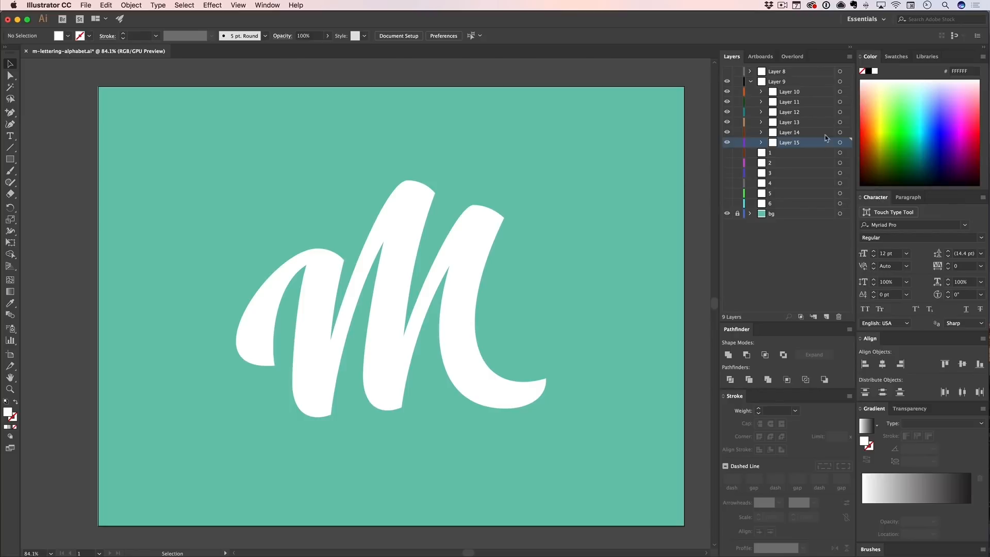
- Select sublayers Layer 10 to Layer 15 and move them out of Layer 9 as top-level layers
{"action": "left_click", "coordinate": [792, 95]}
{"action": "left_click", "coordinate": [784, 144], "text": "shift"}
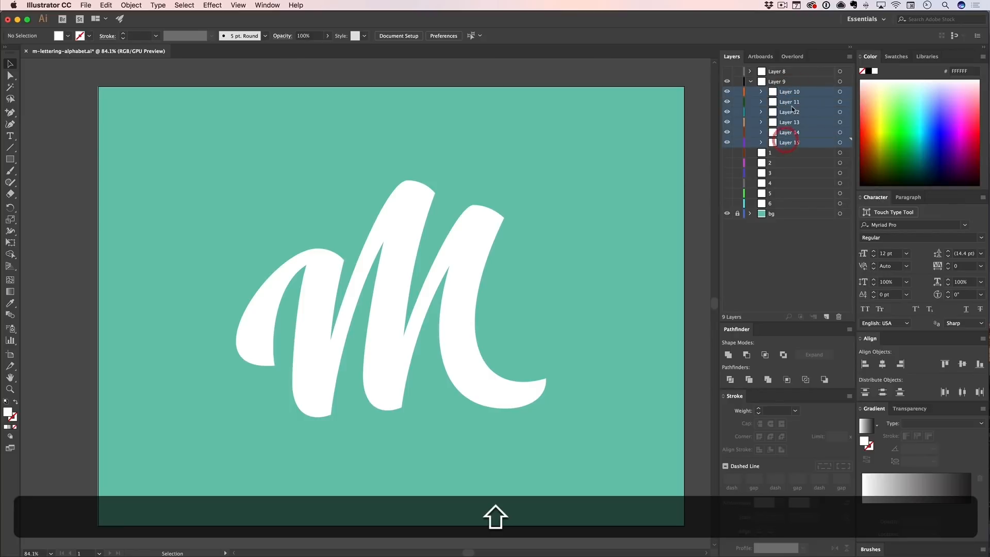
{"action": "left_click", "coordinate": [788, 92]}
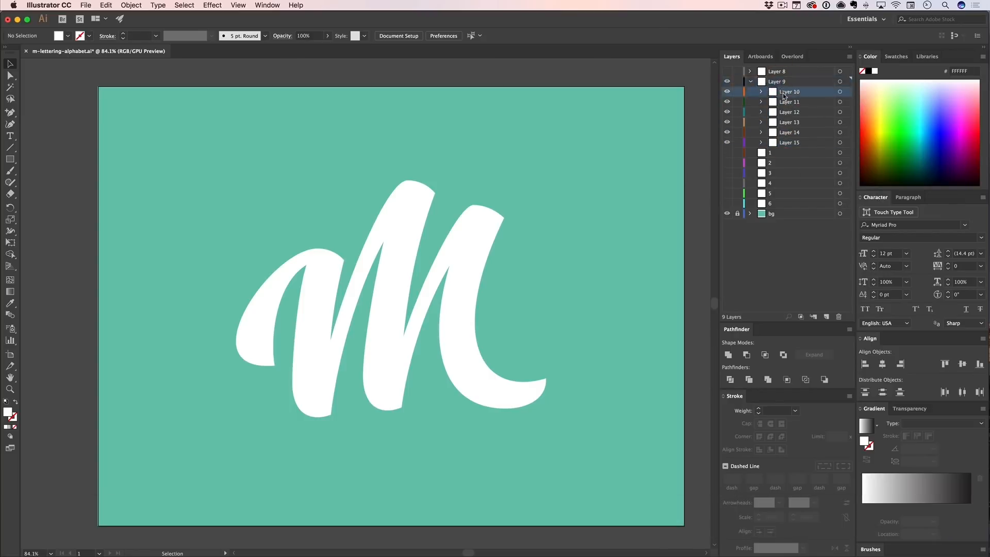
{"action": "left_click", "coordinate": [785, 143], "text": "shift"}
{"action": "left_click_drag", "start_coordinate": [787, 94], "coordinate": [783, 77]}
- Delete Layer 8, the emptied Layer 9 and the old empty layers, and name the new stroke layers 1 to 6
{"action": "left_click", "coordinate": [776, 144]}
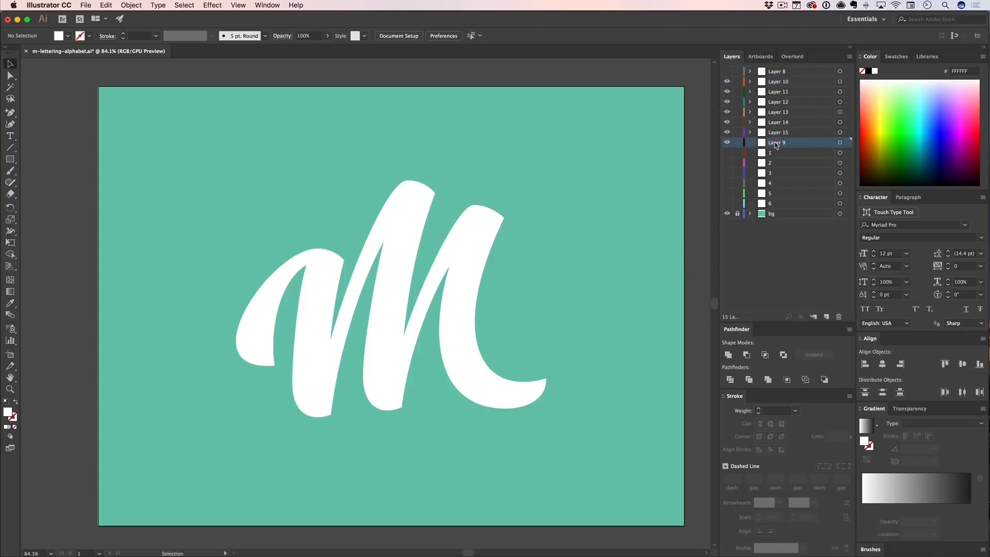
{"action": "left_click", "coordinate": [840, 317]}
{"action": "left_click", "coordinate": [772, 70]}
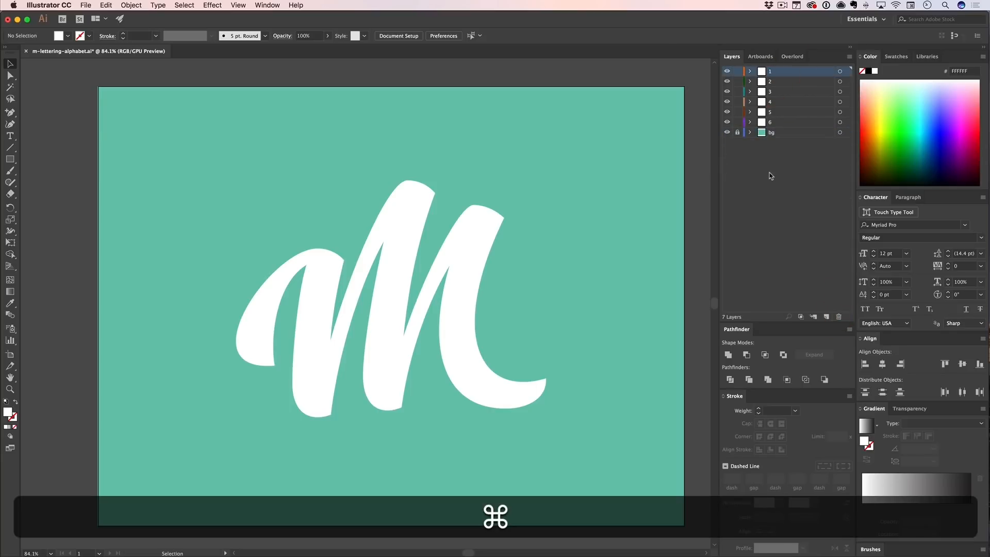
- Save the lettering file, select all the M strokes and push them to After Effects with Overlord
{"action": "key", "text": "super+s"}
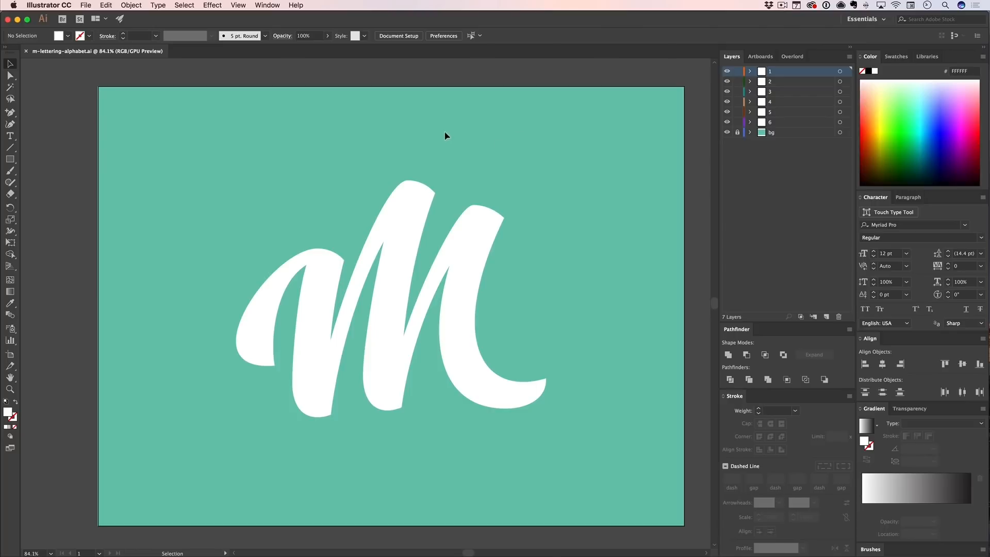
{"action": "left_click", "coordinate": [792, 57]}
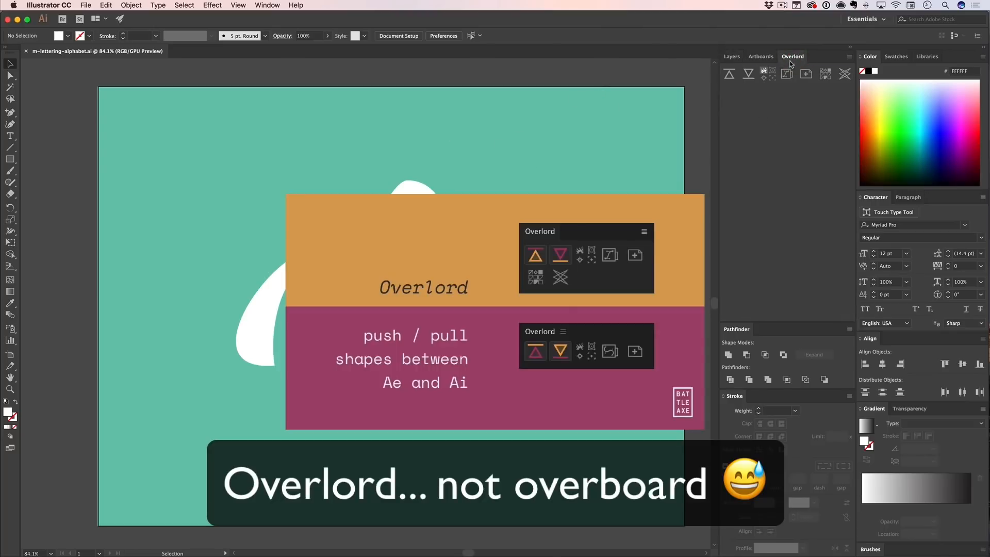
{"action": "left_click", "coordinate": [791, 60]}
{"action": "key", "text": "v"}
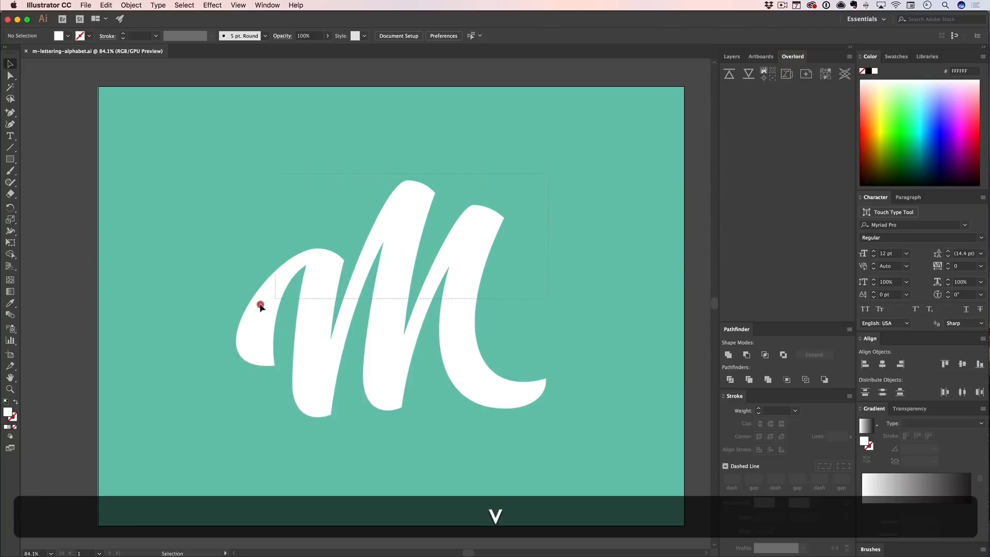
{"action": "left_click", "coordinate": [254, 305]}
{"action": "left_click", "coordinate": [602, 186]}
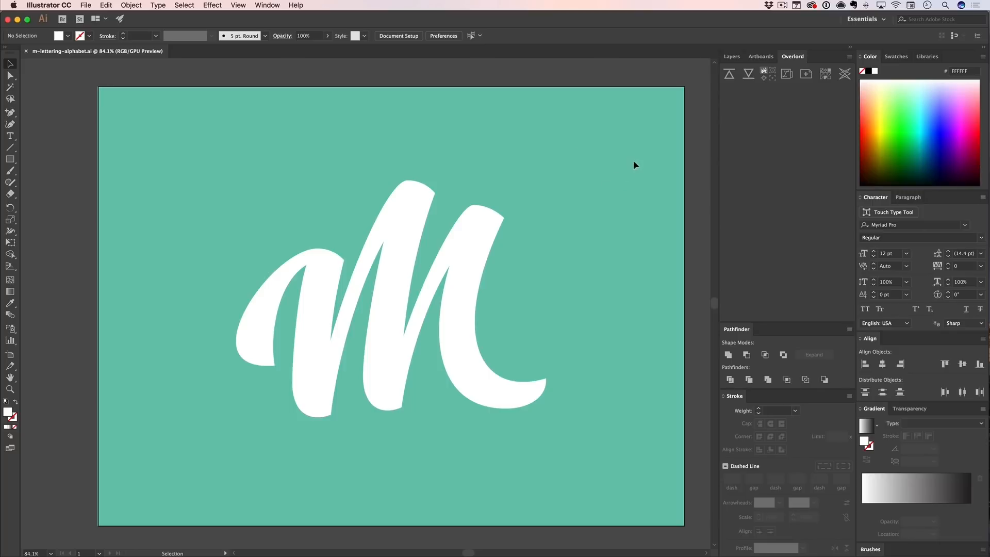
{"action": "left_click", "coordinate": [247, 322]}
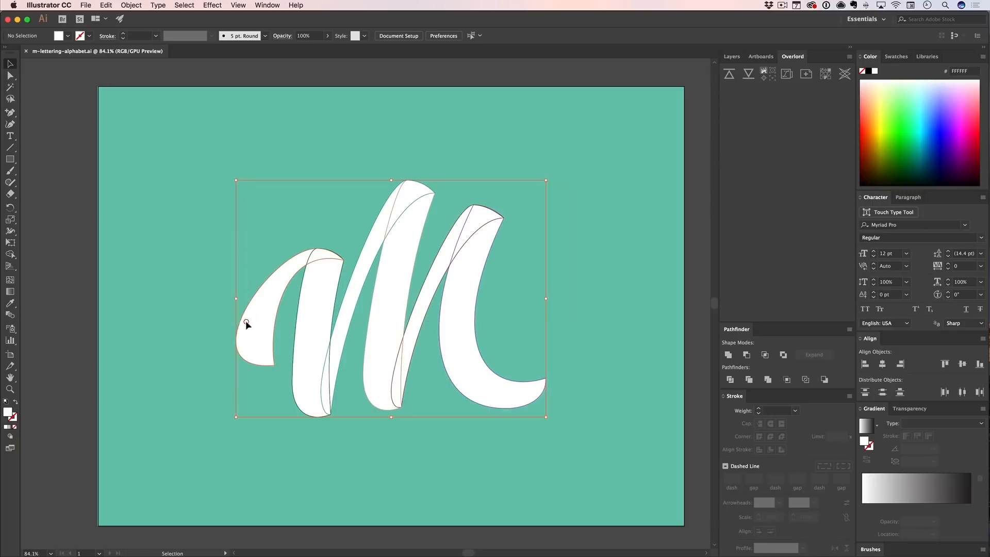
{"action": "left_click_drag", "start_coordinate": [593, 152], "coordinate": [212, 312]}
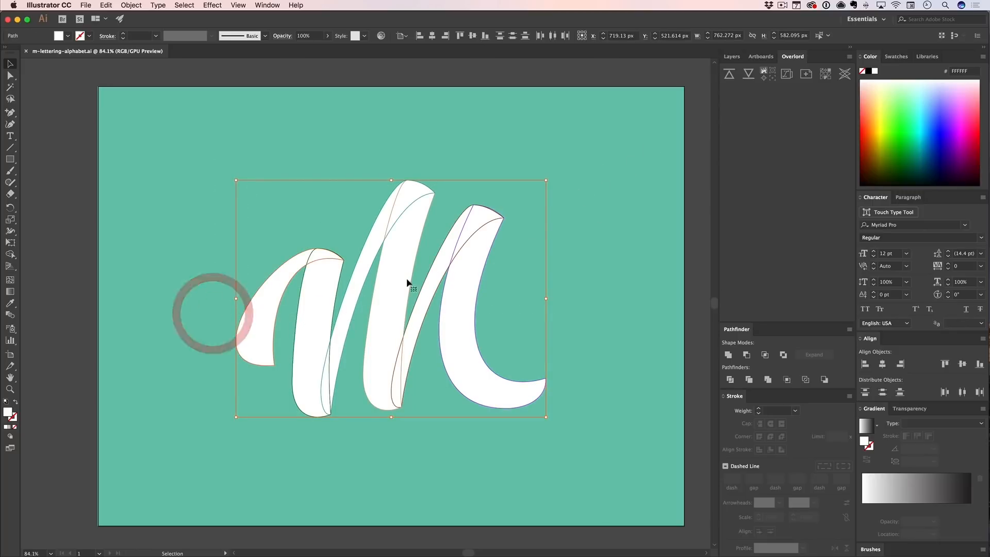
{"action": "left_click", "coordinate": [729, 76]}
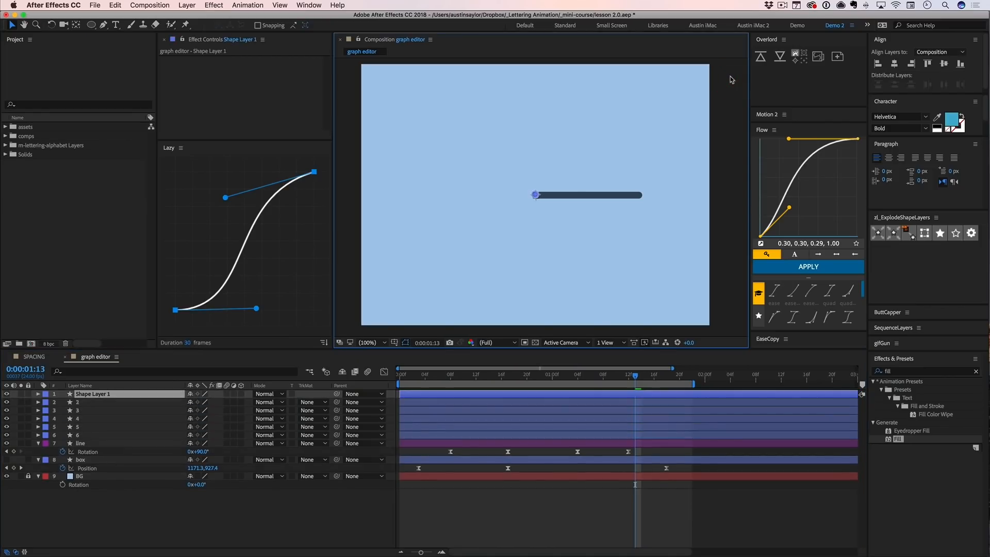
- Select the pushed layers 1 to 6 in the graph editor composition, undo the Overlord push and save the project
{"action": "left_click", "coordinate": [77, 394]}
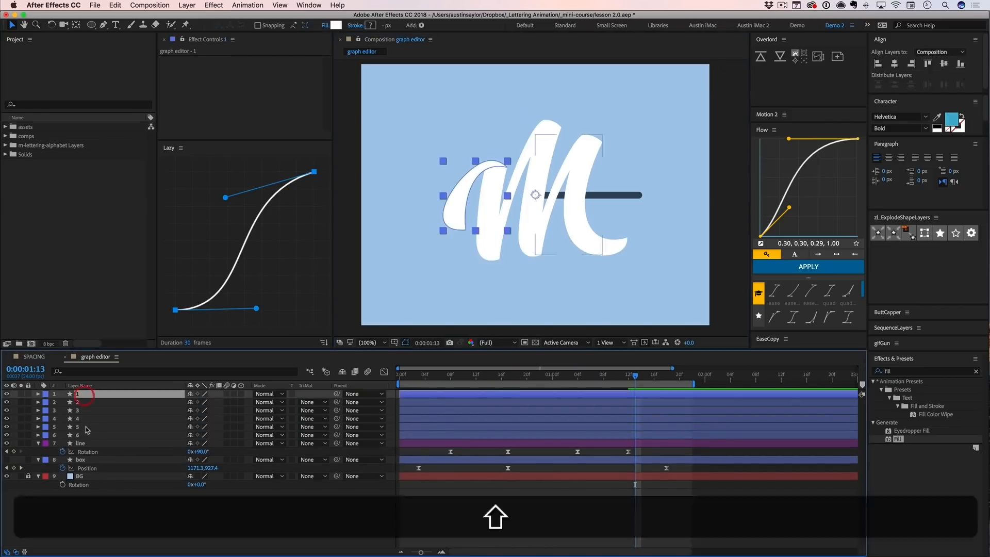
{"action": "left_click", "coordinate": [84, 436], "text": "shift"}
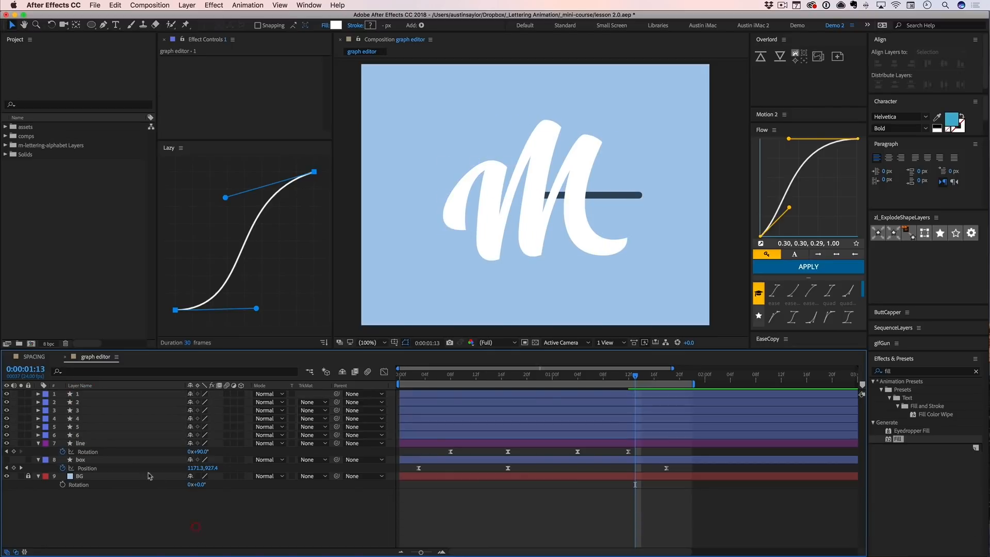
{"action": "key", "text": "super+z"}
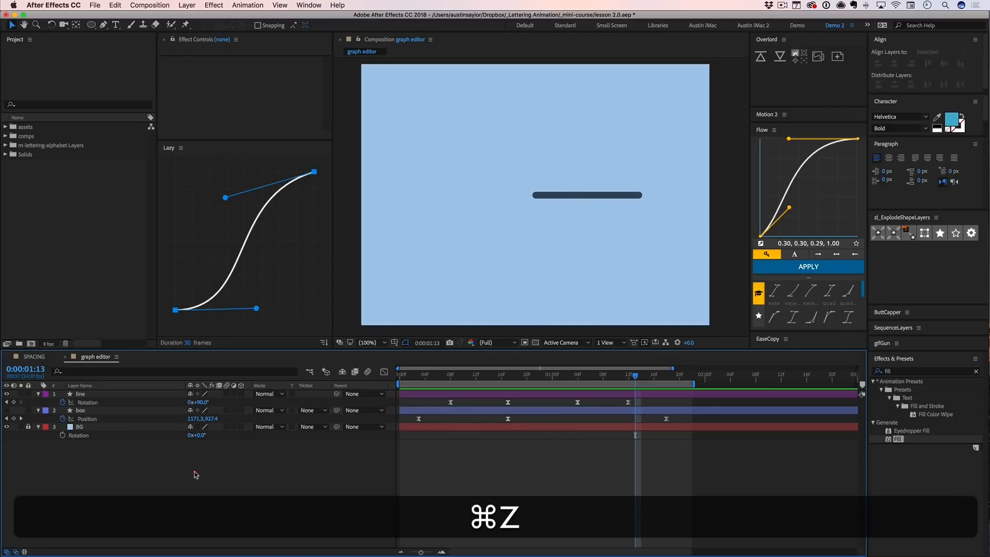
{"action": "key", "text": "super+s"}
- Switch back to Illustrator, bring up the layer list, deselect the strokes and save the lettering file
{"action": "key", "text": "super+Tab"}
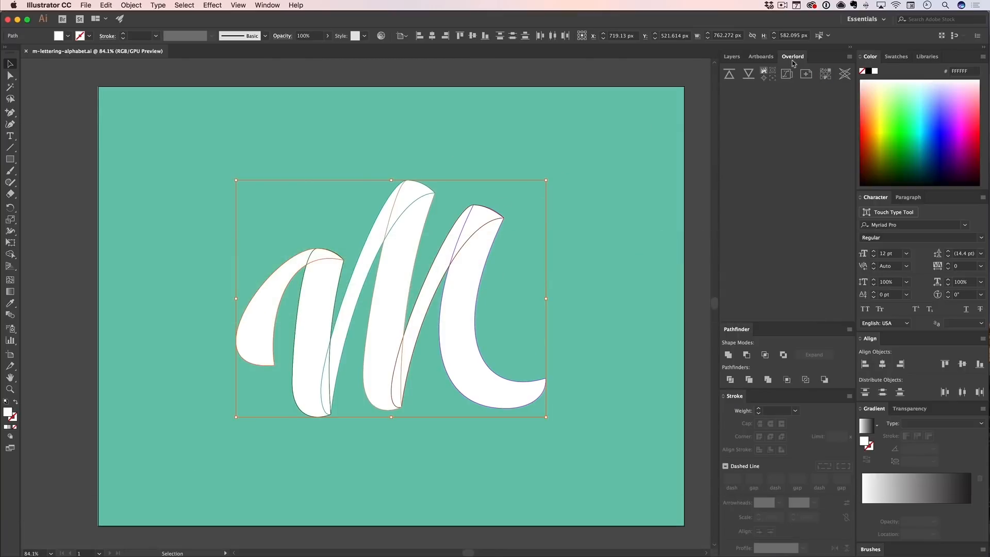
{"action": "left_click", "coordinate": [731, 57]}
{"action": "left_click", "coordinate": [589, 149]}
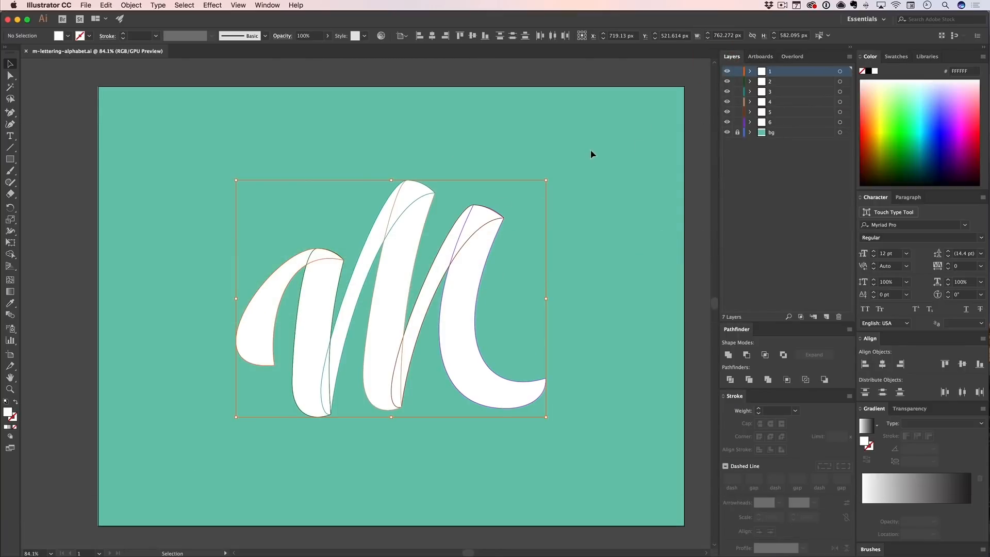
{"action": "key", "text": "super+s"}
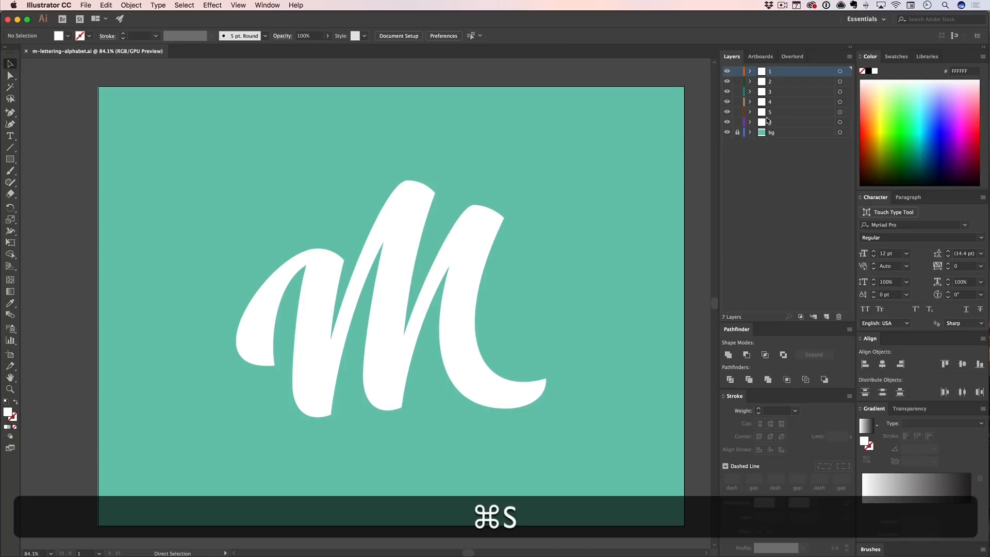
- Hide and show layers 5 and 6 to check which strokes they hold
{"action": "left_click", "coordinate": [727, 122]}
{"action": "left_click", "coordinate": [727, 112]}
{"action": "left_click", "coordinate": [726, 122]}
{"action": "left_click", "coordinate": [727, 112]}
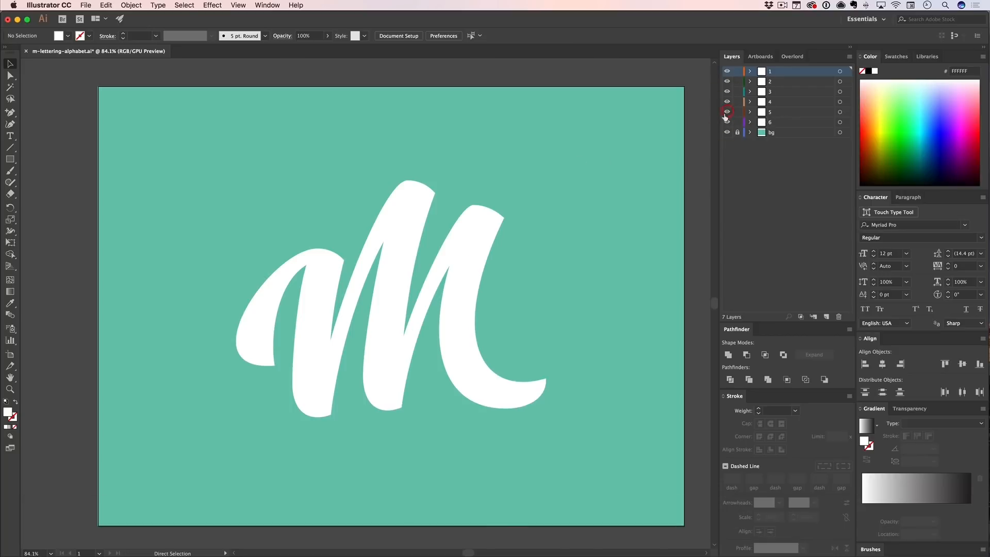
- Switch to After Effects and open the file import dialog for the project
{"action": "key", "text": "super+Tab"}
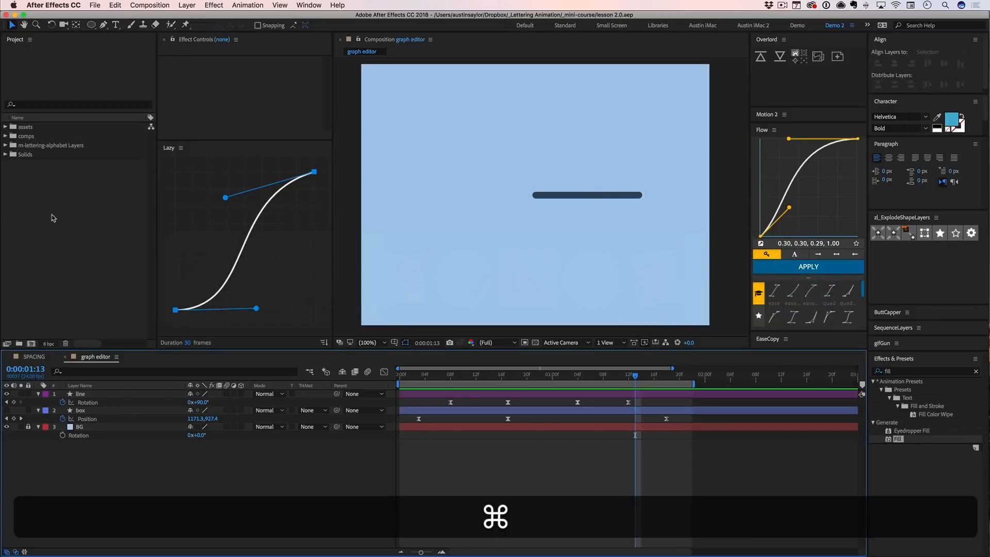
{"action": "right_click", "coordinate": [52, 217]}
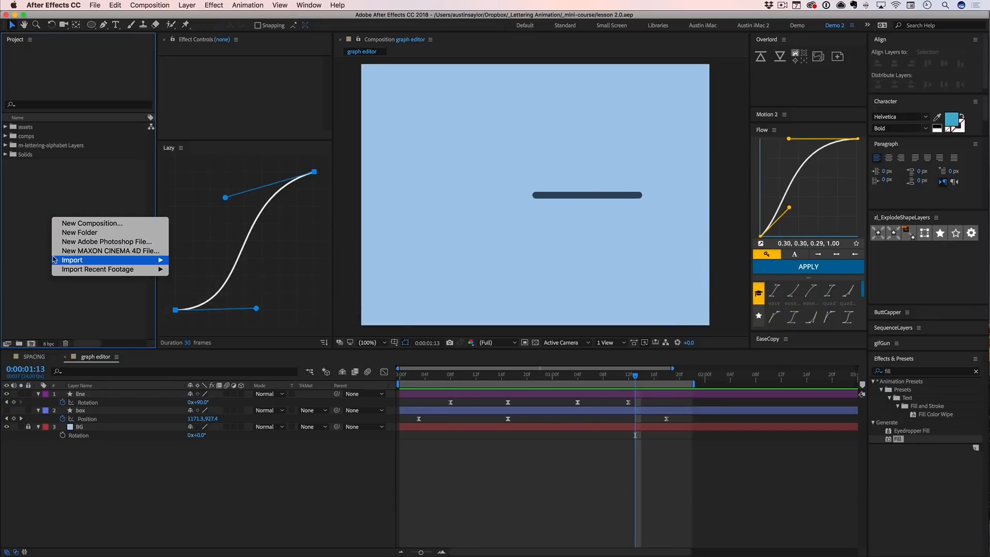
{"action": "mouse_move", "coordinate": [60, 261]}
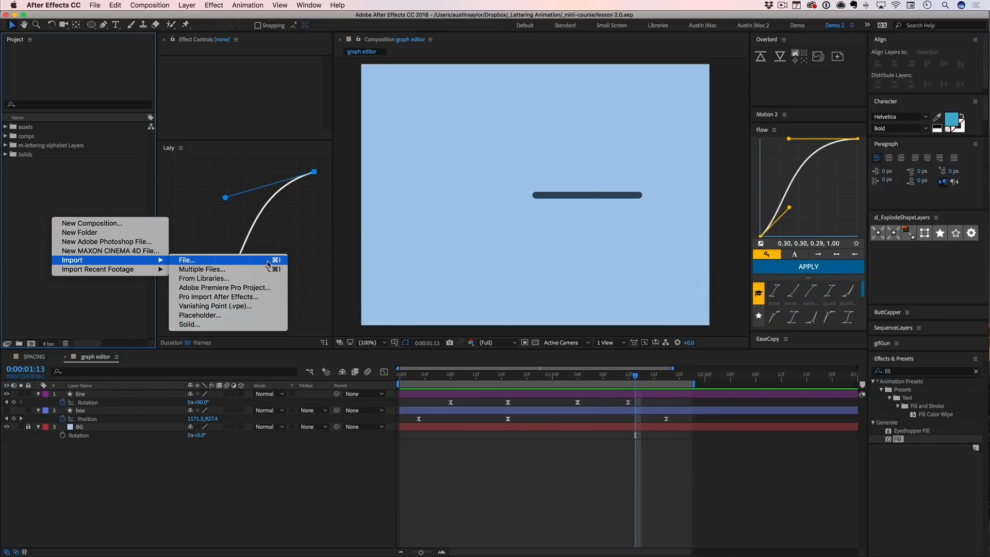
{"action": "left_click", "coordinate": [92, 5]}
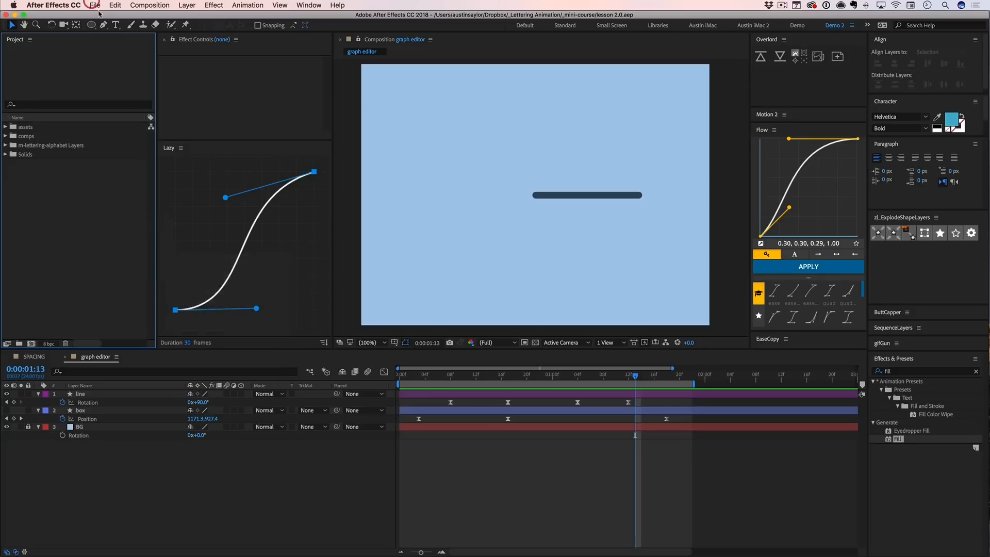
{"action": "left_click", "coordinate": [92, 6]}
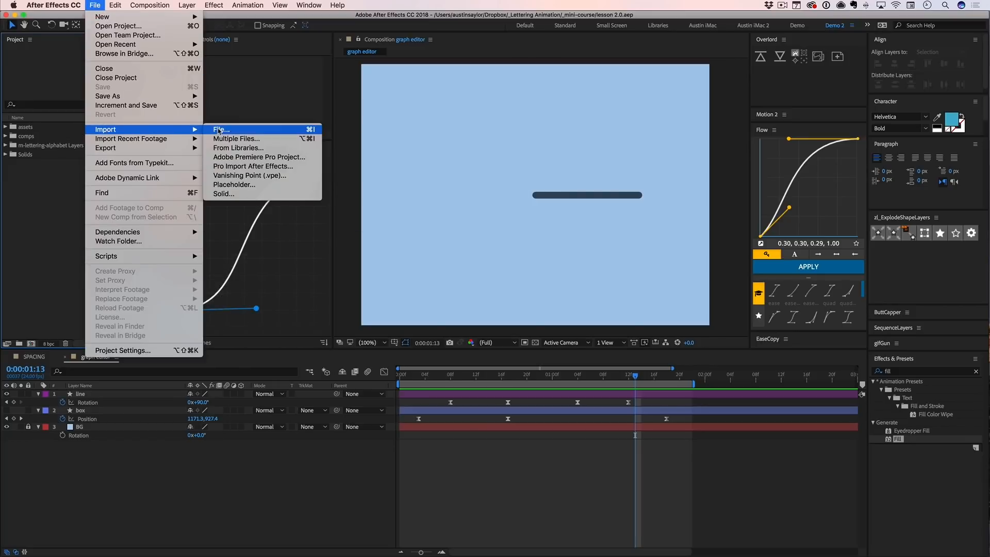
{"action": "left_click", "coordinate": [51, 190]}
{"action": "double_click", "coordinate": [47, 217]}
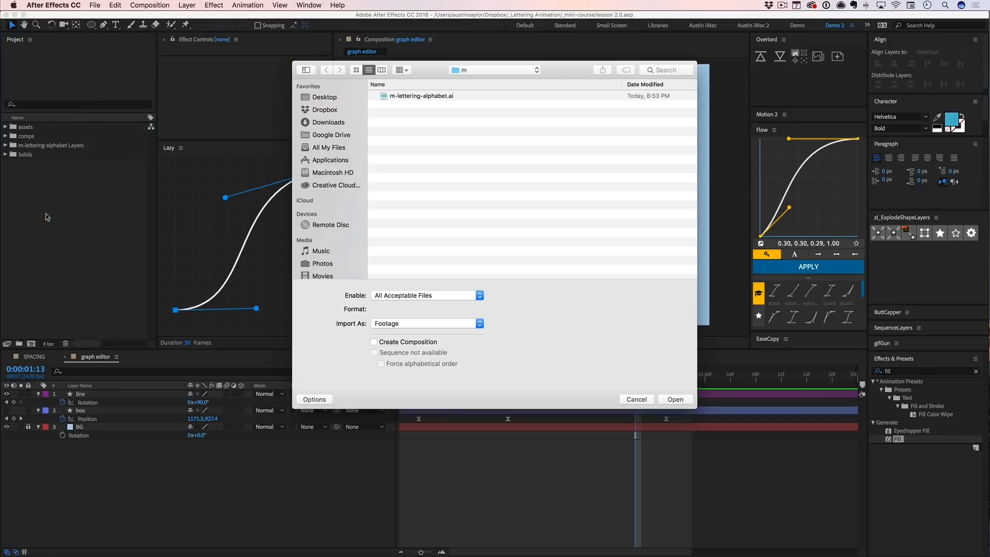
- Import m-lettering-alphabet.ai as Composition - Retain Layer Sizes
{"action": "left_click", "coordinate": [400, 97]}
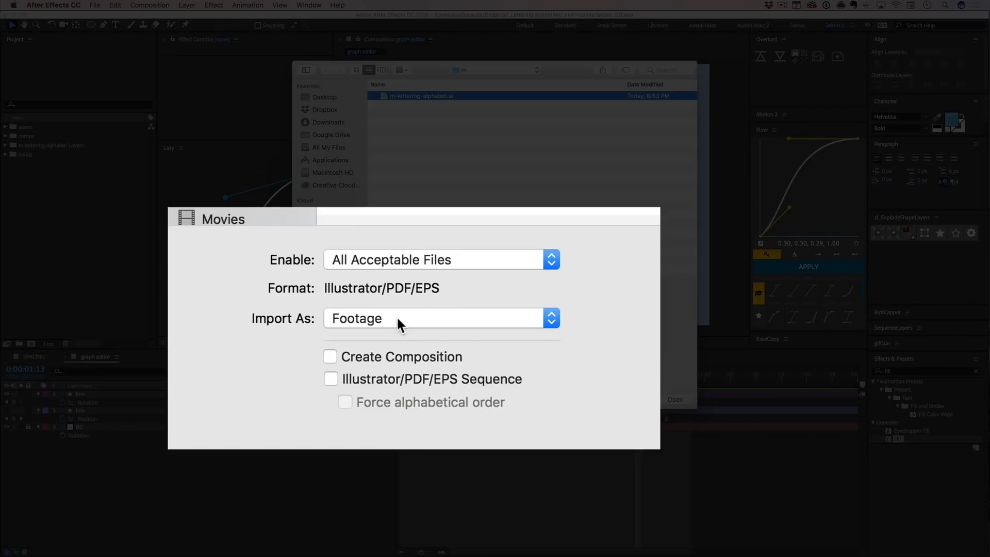
{"action": "left_click", "coordinate": [406, 326]}
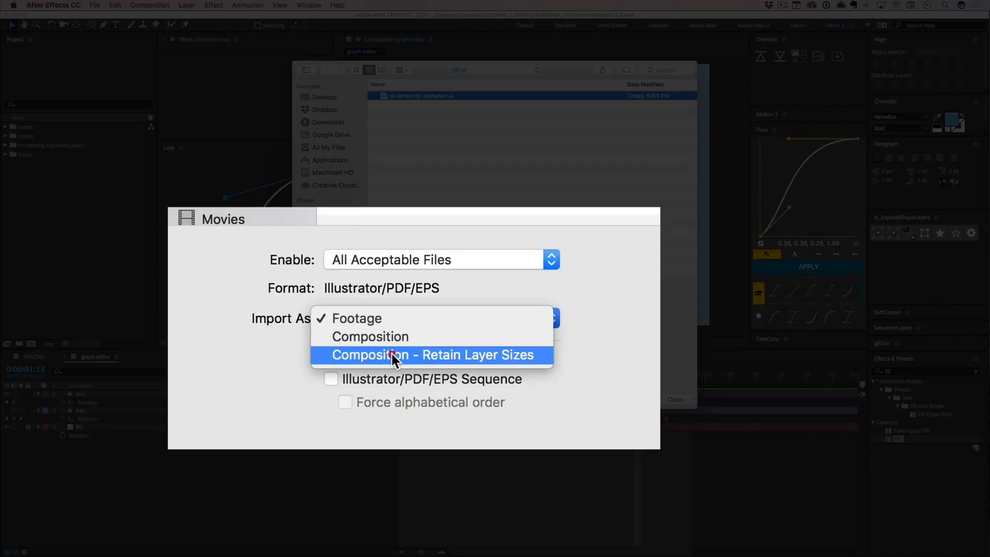
{"action": "left_click", "coordinate": [392, 354]}
{"action": "left_click", "coordinate": [395, 323]}
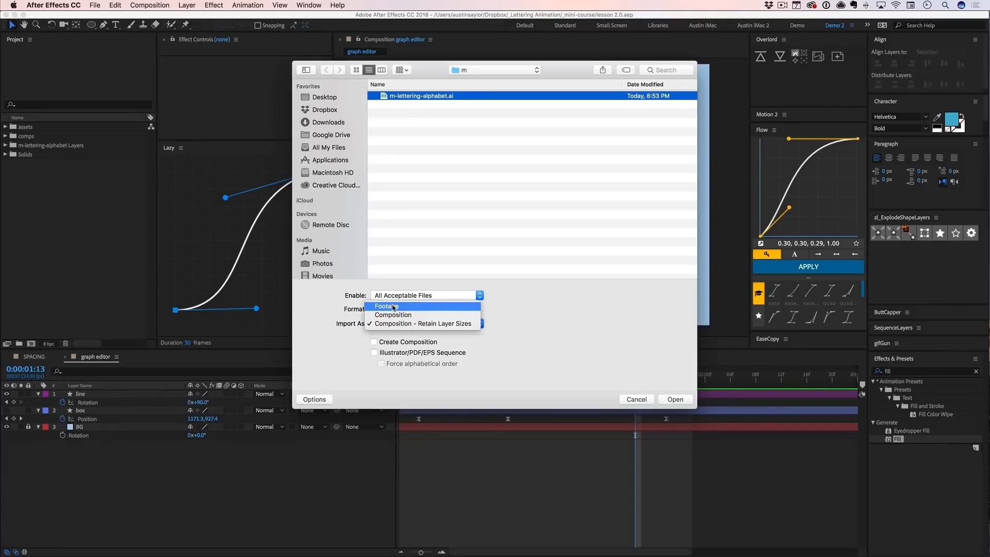
{"action": "left_click", "coordinate": [401, 307]}
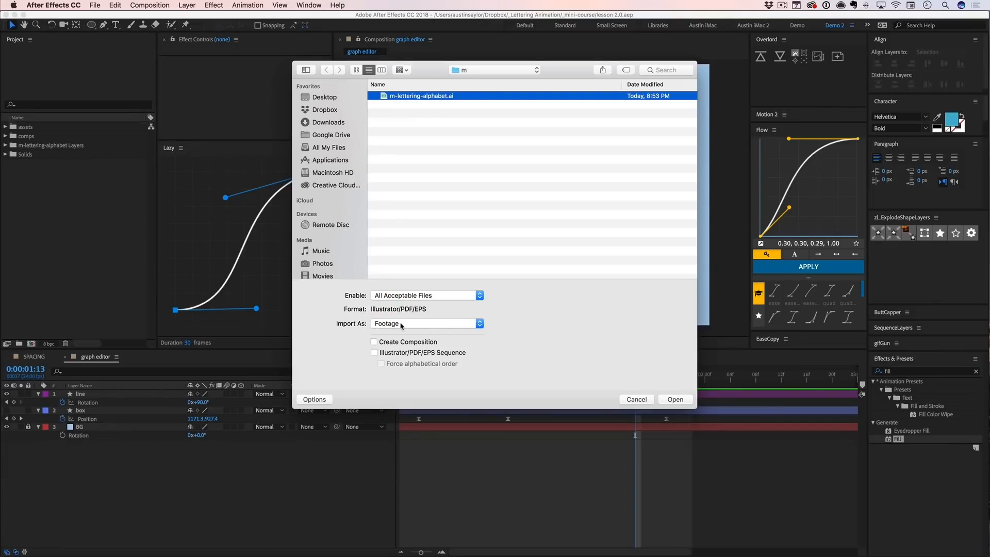
{"action": "left_click", "coordinate": [401, 326]}
{"action": "left_click", "coordinate": [407, 345]}
{"action": "left_click", "coordinate": [667, 400]}
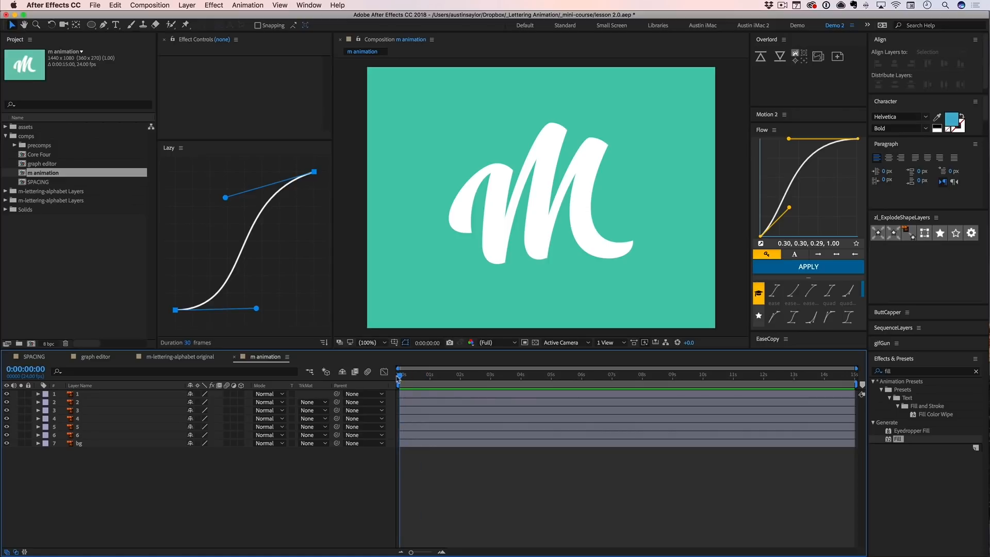
- Preview the m animation composition, park the playhead at 0:00:01:16 and add a new shape layer above layer 1
{"action": "key", "text": "space"}
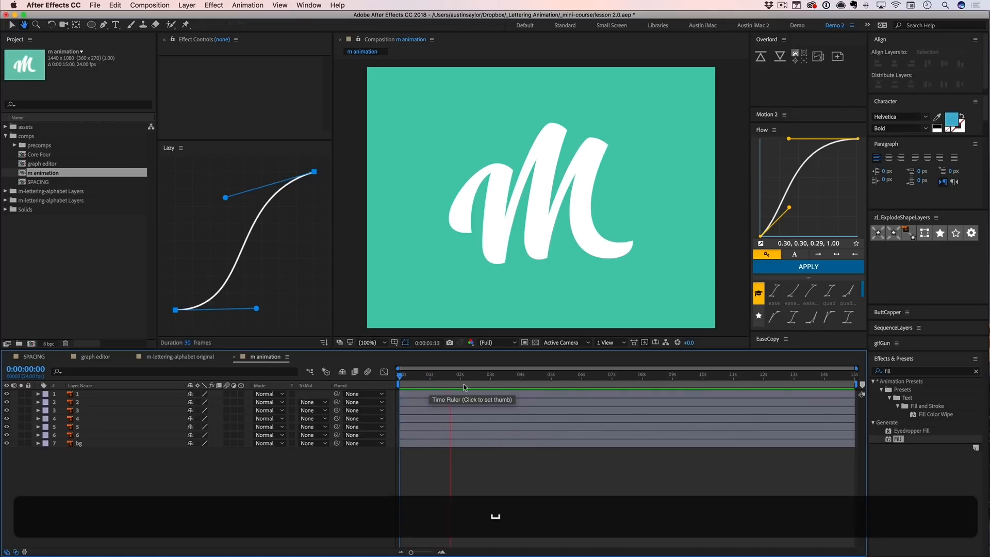
{"action": "left_click", "coordinate": [450, 386]}
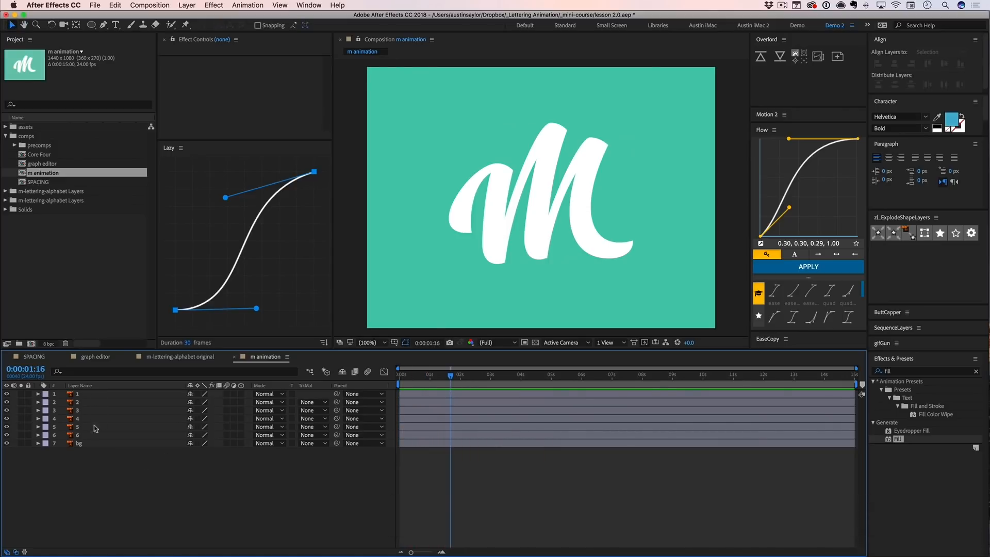
{"action": "left_click", "coordinate": [83, 394]}
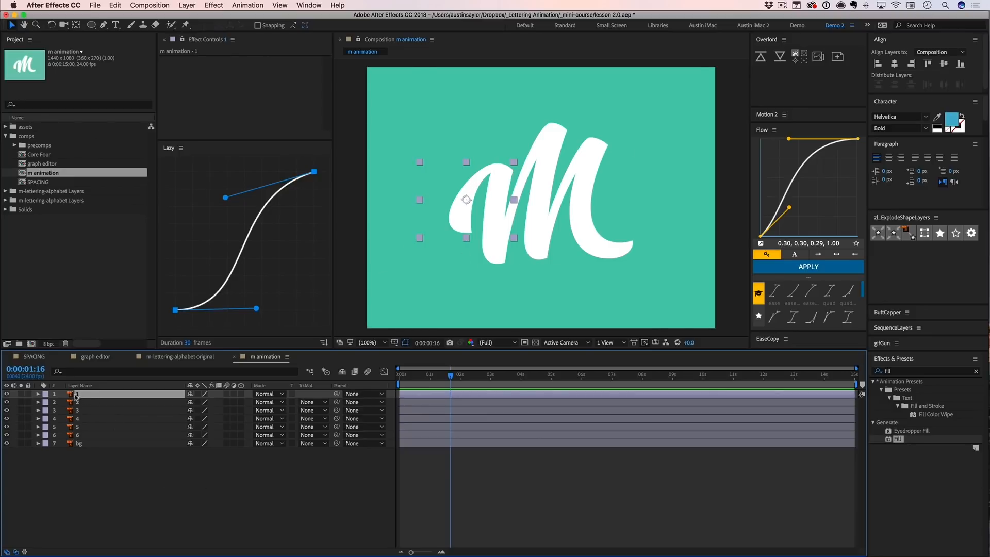
{"action": "right_click", "coordinate": [98, 478]}
{"action": "mouse_move", "coordinate": [125, 452]}
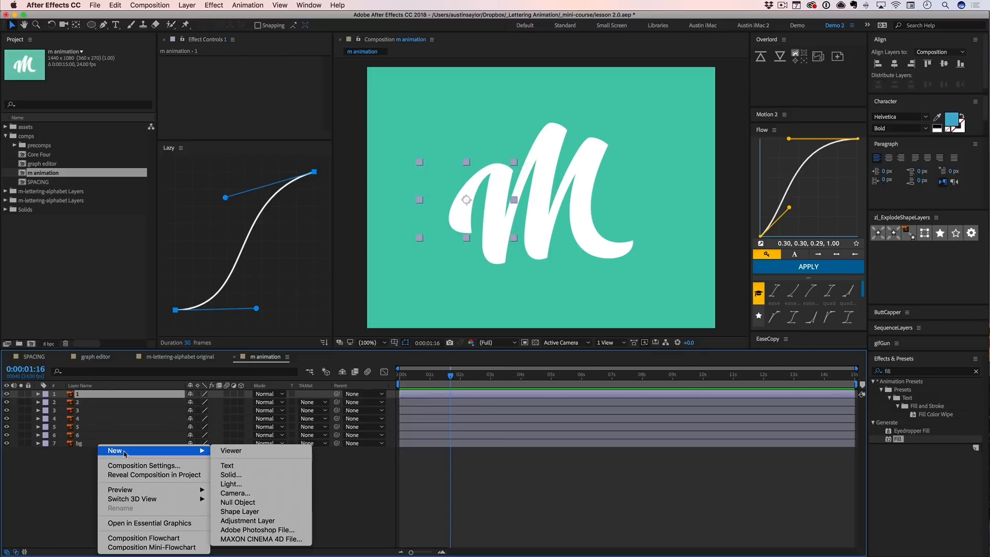
{"action": "left_click", "coordinate": [240, 511]}
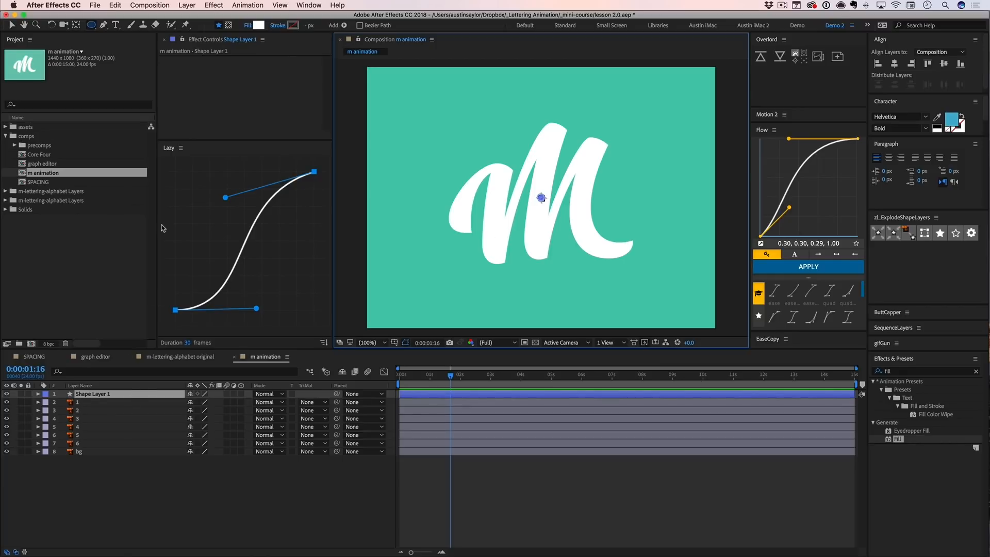
{"action": "left_click", "coordinate": [96, 396]}
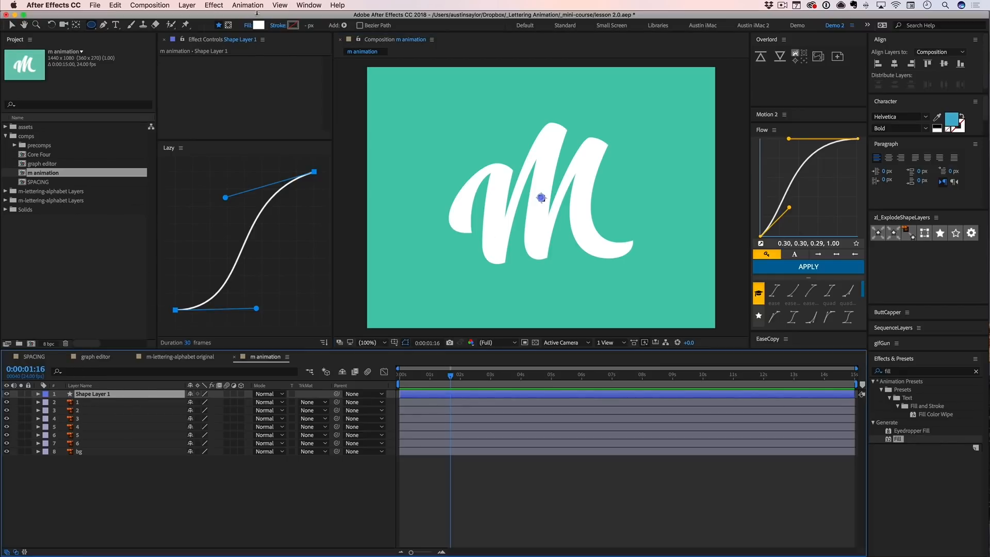
- Activate the Pen tool and set the shape layer's fill to None and its stroke to solid red
{"action": "left_click", "coordinate": [103, 25]}
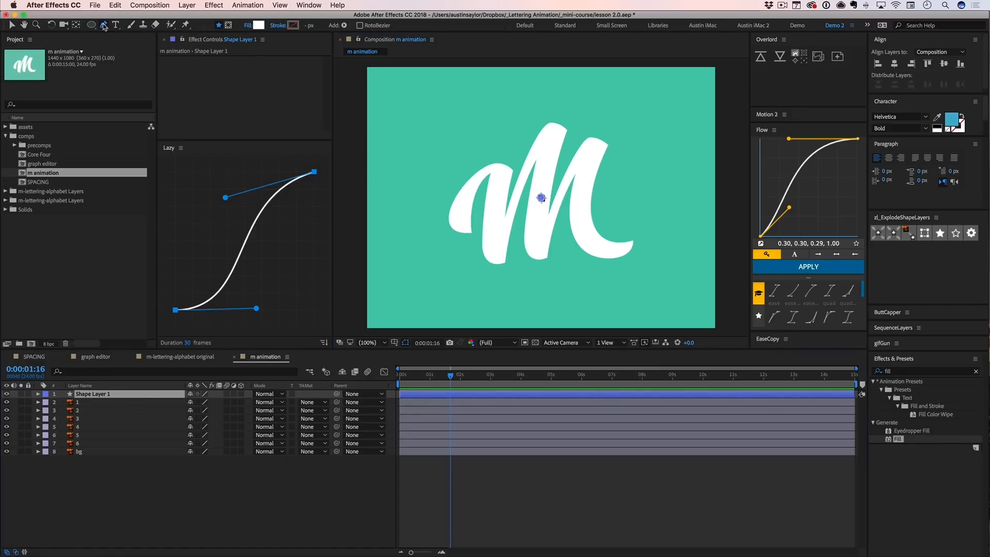
{"action": "left_click", "coordinate": [258, 26], "text": "alt"}
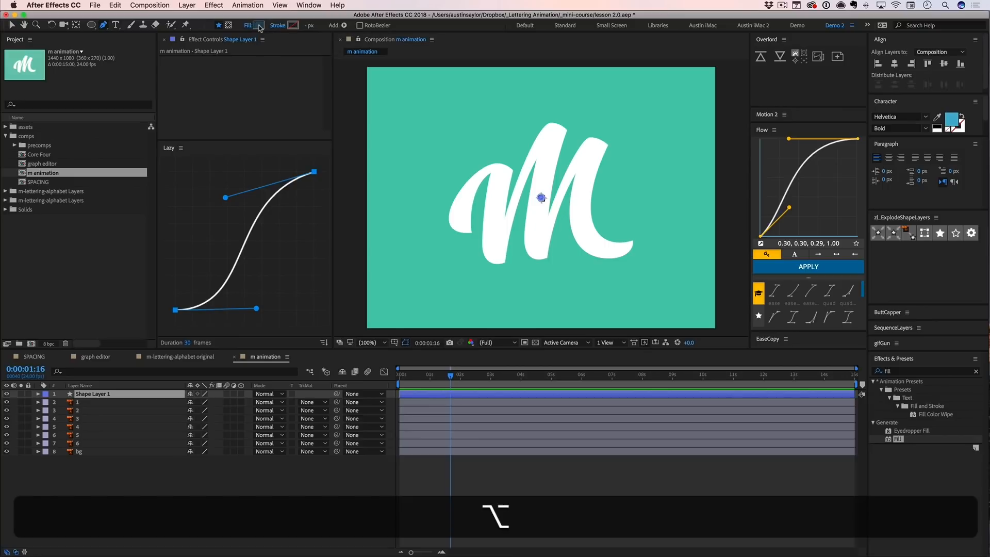
{"action": "left_click", "coordinate": [259, 26], "text": "alt"}
{"action": "left_click", "coordinate": [293, 26], "text": "alt"}
{"action": "left_click", "coordinate": [293, 25]}
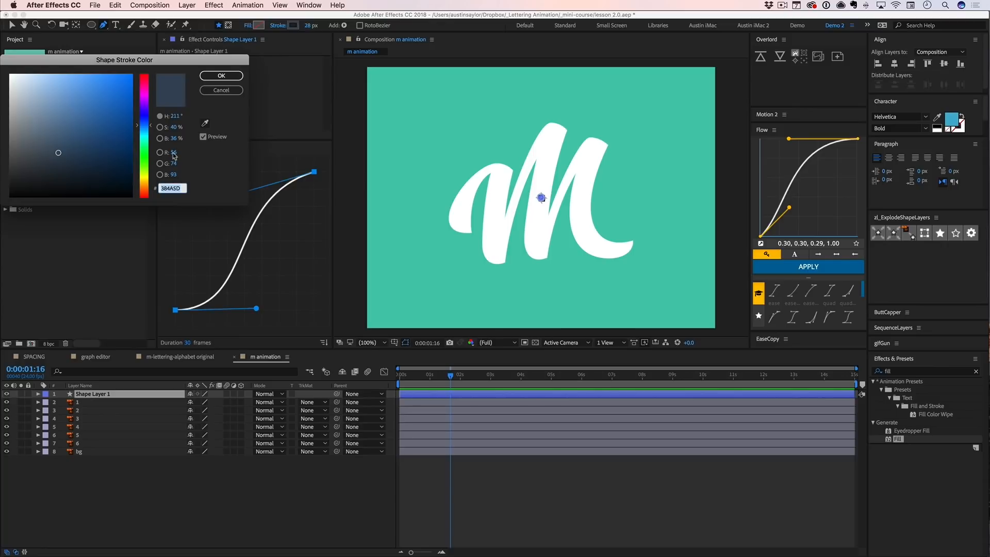
{"action": "left_click", "coordinate": [139, 78]}
{"action": "left_click", "coordinate": [128, 90]}
{"action": "left_click", "coordinate": [221, 75]}
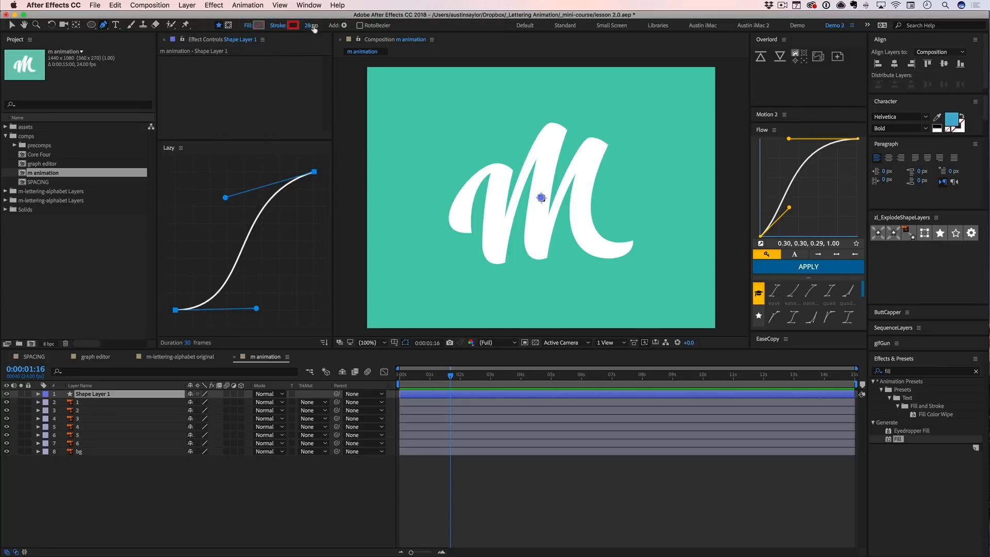
- Draw a curved two-point path along the M's first stroke and set its stroke width to 118 px
{"action": "left_click_drag", "start_coordinate": [308, 26], "coordinate": [316, 25]}
{"action": "left_click_drag", "start_coordinate": [461, 237], "coordinate": [458, 222]}
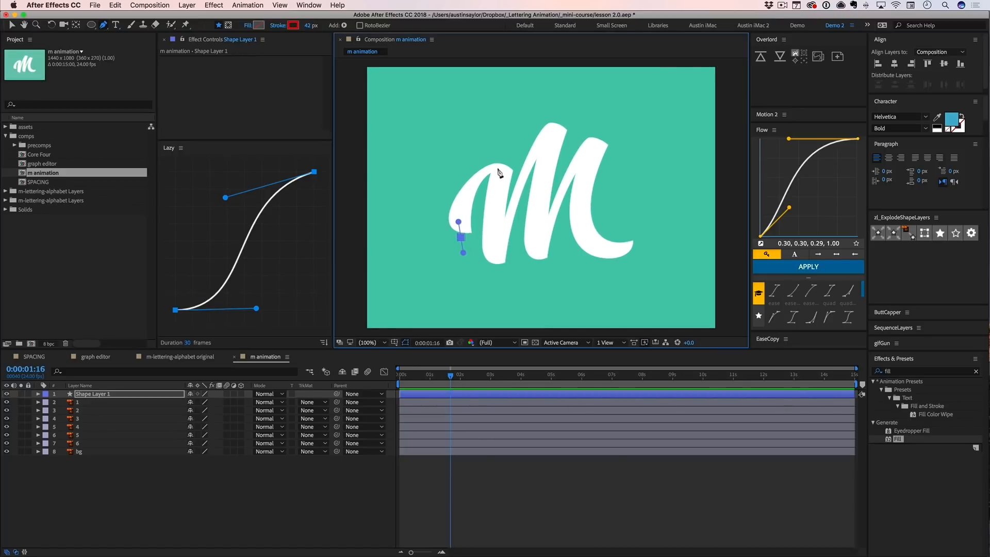
{"action": "left_click_drag", "start_coordinate": [497, 169], "coordinate": [529, 167]}
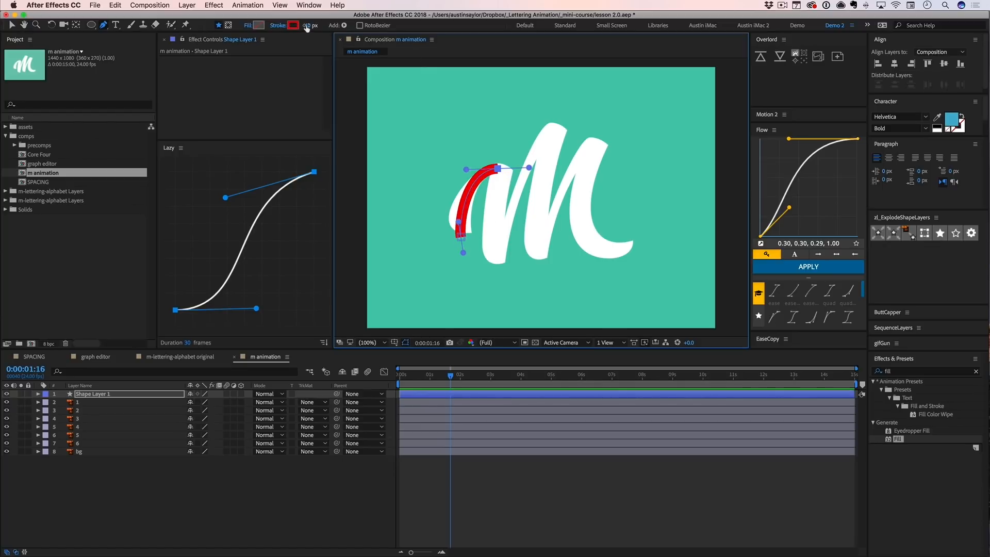
{"action": "left_click_drag", "start_coordinate": [306, 28], "coordinate": [346, 26]}
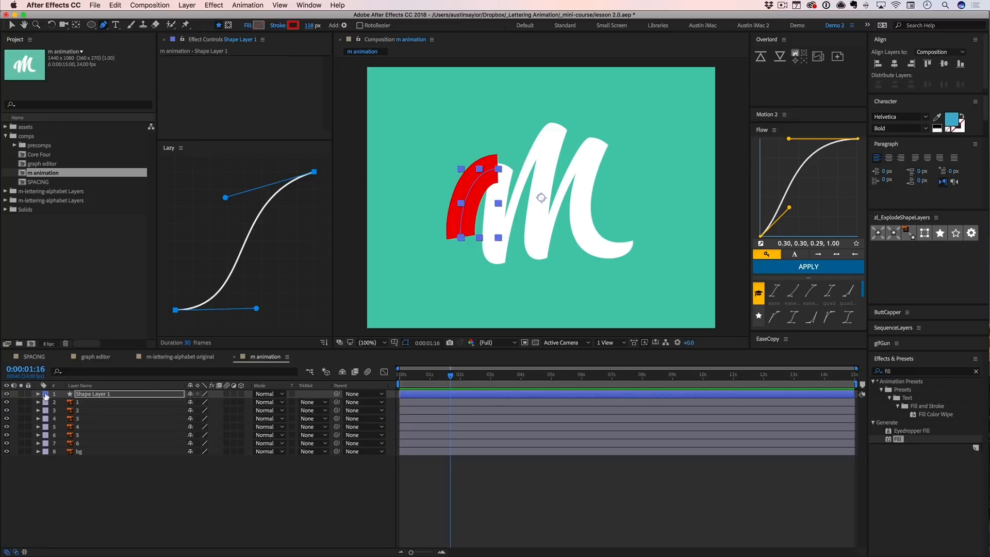
- Reveal Shape 1's Stroke 1 properties and change its line cap to Round Cap with ButtCapper
{"action": "left_click", "coordinate": [38, 393]}
{"action": "left_click", "coordinate": [46, 402]}
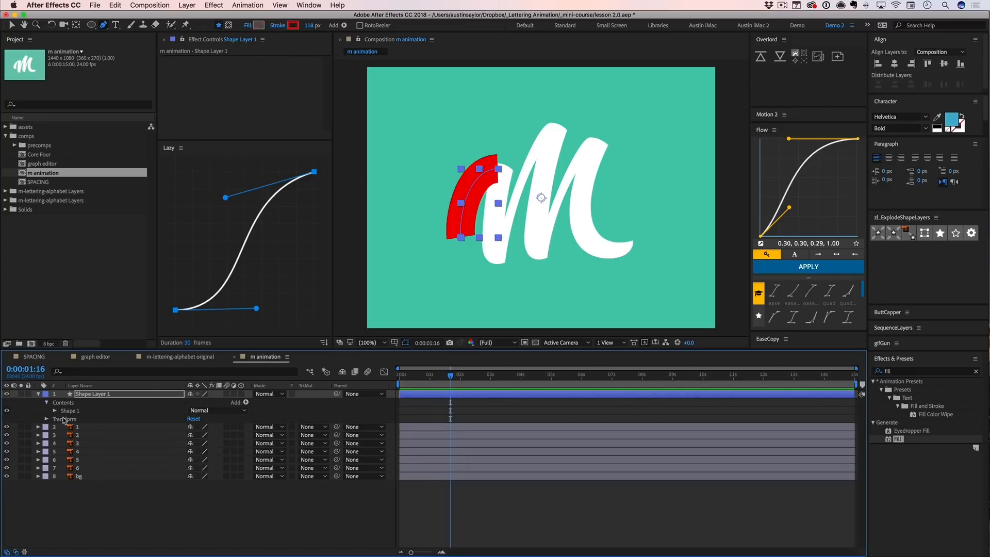
{"action": "left_click", "coordinate": [55, 411]}
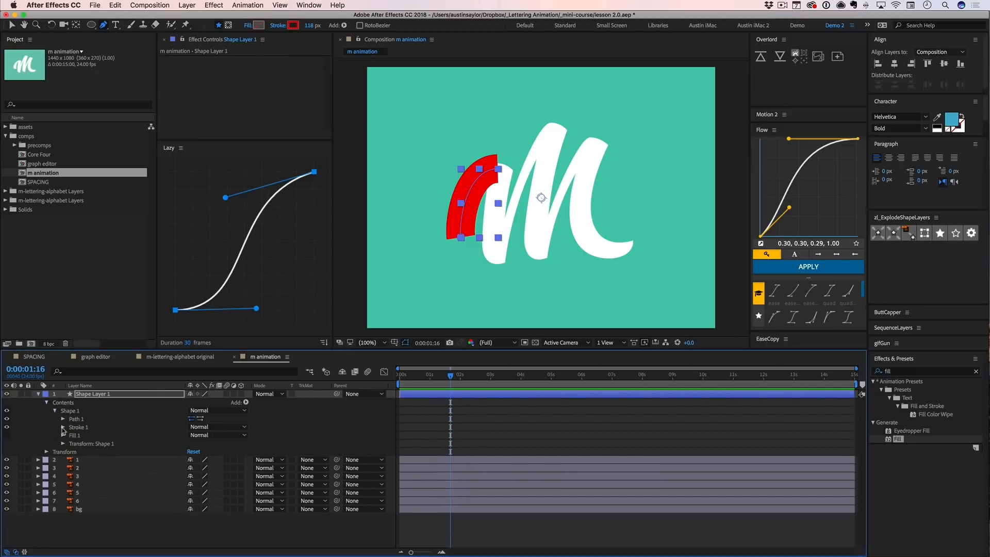
{"action": "left_click", "coordinate": [62, 427]}
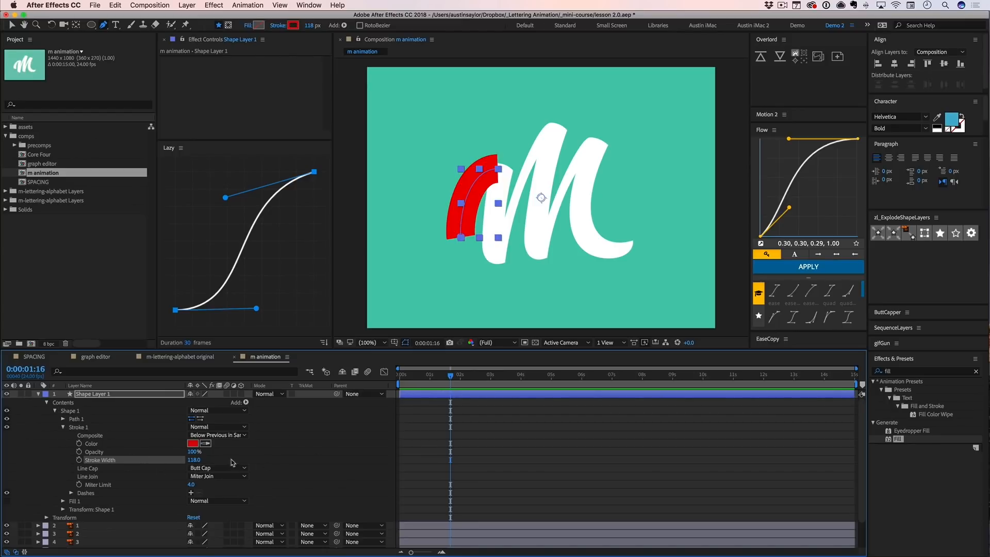
{"action": "left_click", "coordinate": [418, 394]}
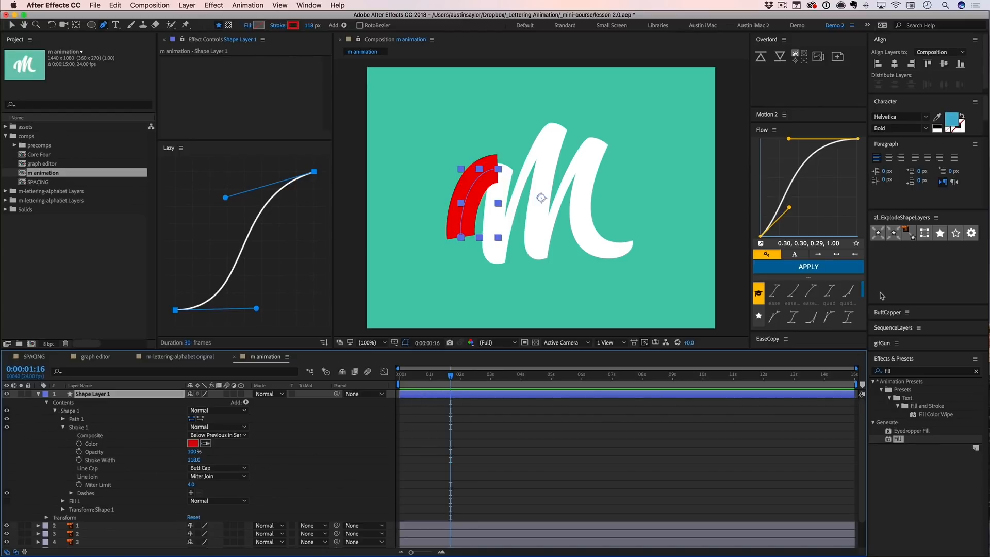
{"action": "left_click_drag", "start_coordinate": [902, 305], "coordinate": [905, 282]}
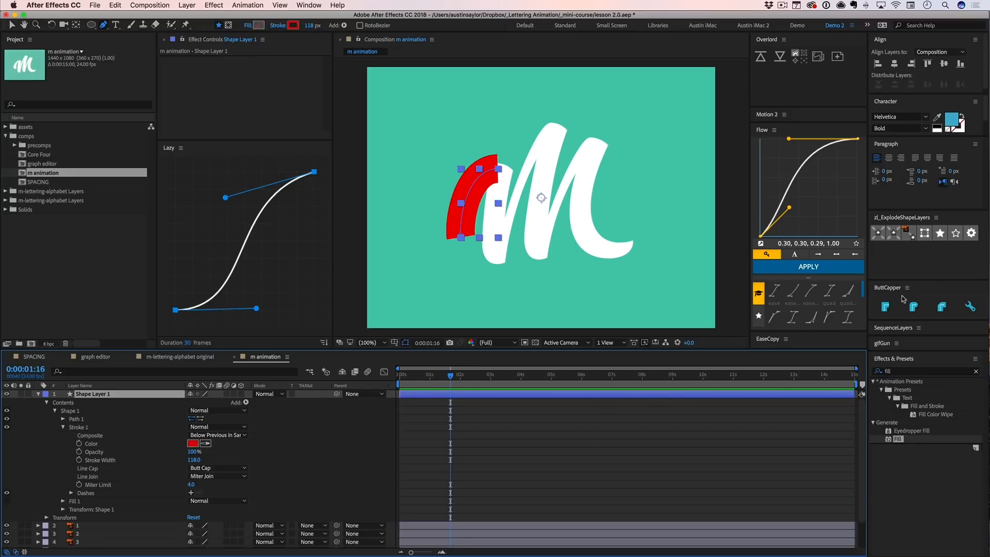
{"action": "left_click", "coordinate": [915, 313]}
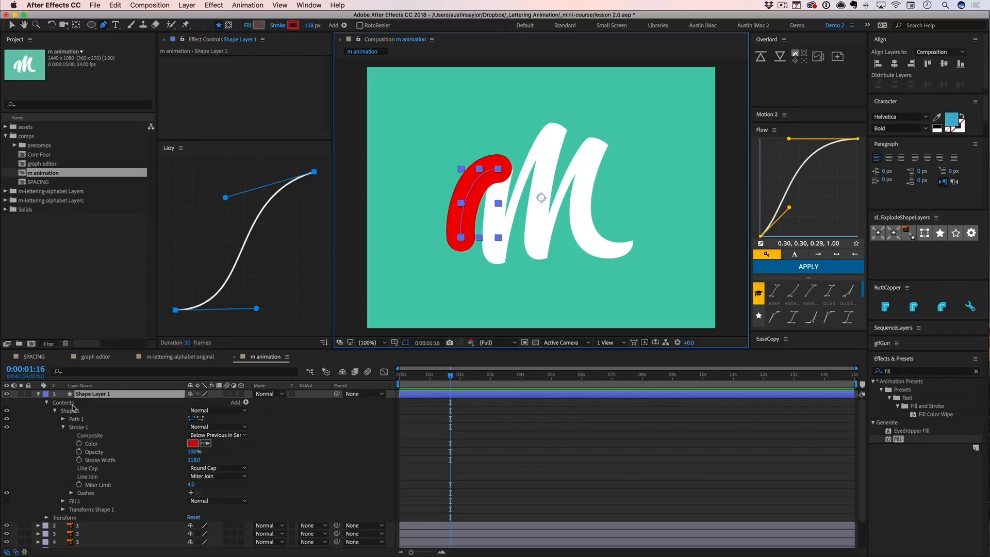
- Add Trim Paths to Shape Layer 1, expand its properties and test the End value, leaving it at 100%
{"action": "left_click", "coordinate": [97, 395]}
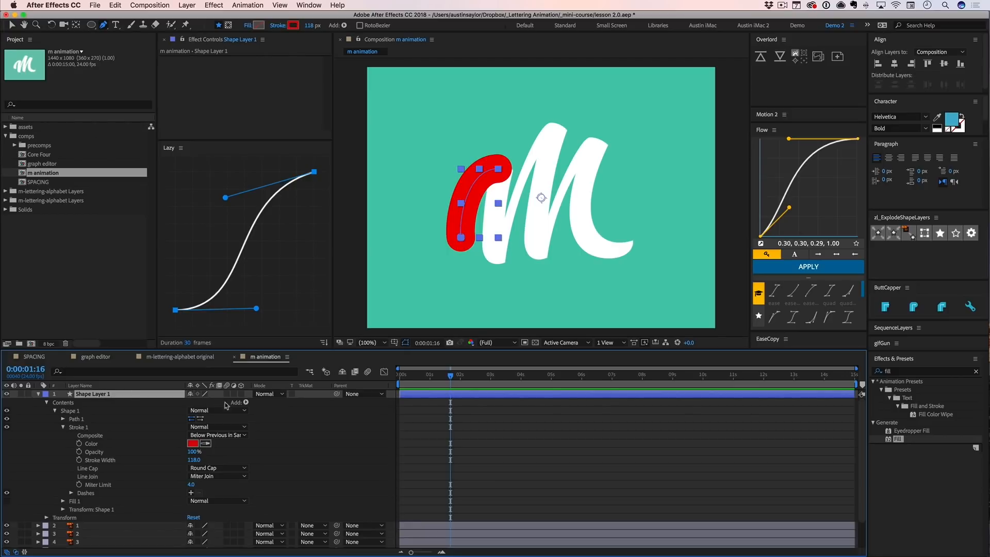
{"action": "left_click", "coordinate": [245, 403]}
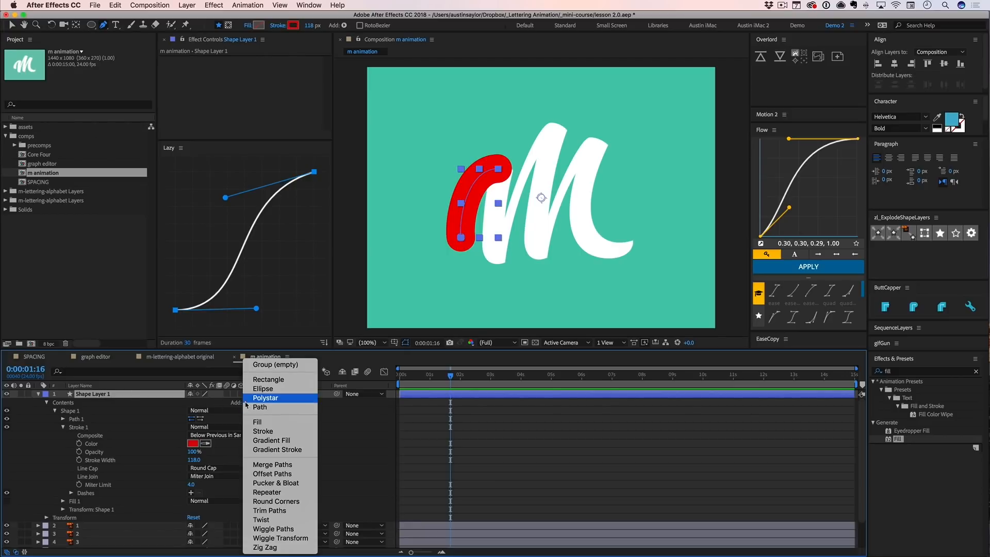
{"action": "left_click", "coordinate": [270, 510]}
{"action": "left_click", "coordinate": [55, 518]}
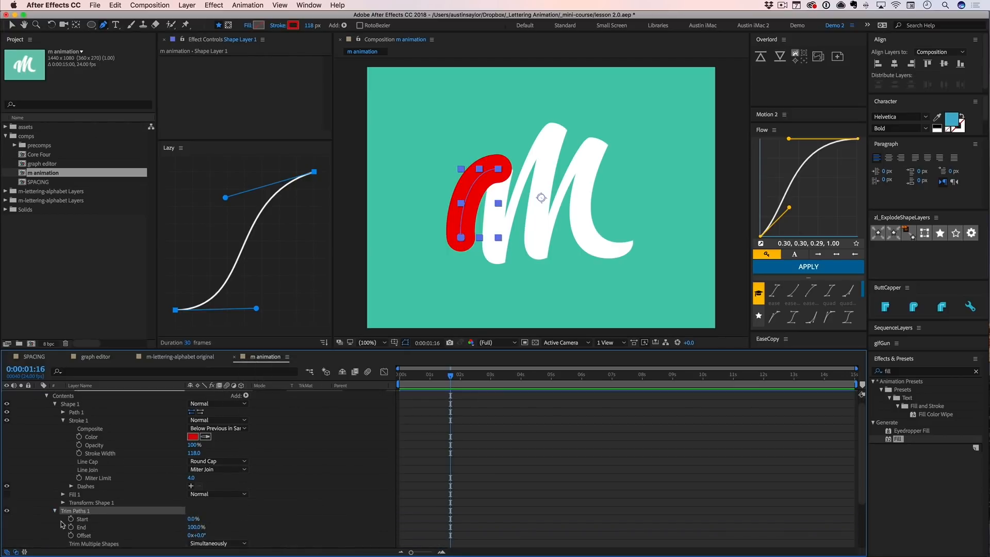
{"action": "mouse_move", "coordinate": [195, 527]}
{"action": "left_mouse_down"}
{"action": "mouse_move", "coordinate": [114, 522]}
{"action": "mouse_move", "coordinate": [203, 522]}
{"action": "left_mouse_up"}
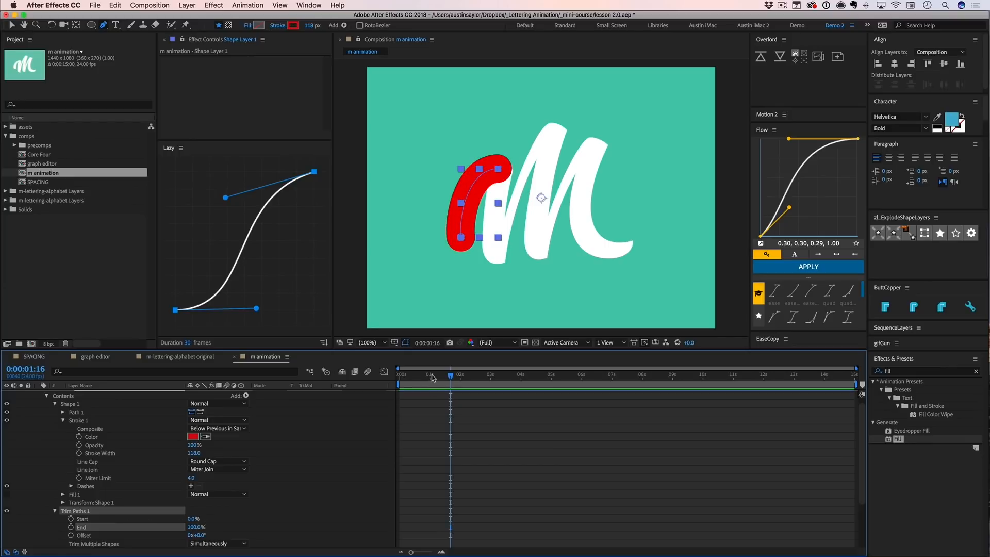
- Return the playhead to 0:00:00:00 and shorten the m animation composition's duration to 0:00:05:00
{"action": "left_click_drag", "start_coordinate": [433, 376], "coordinate": [388, 379]}
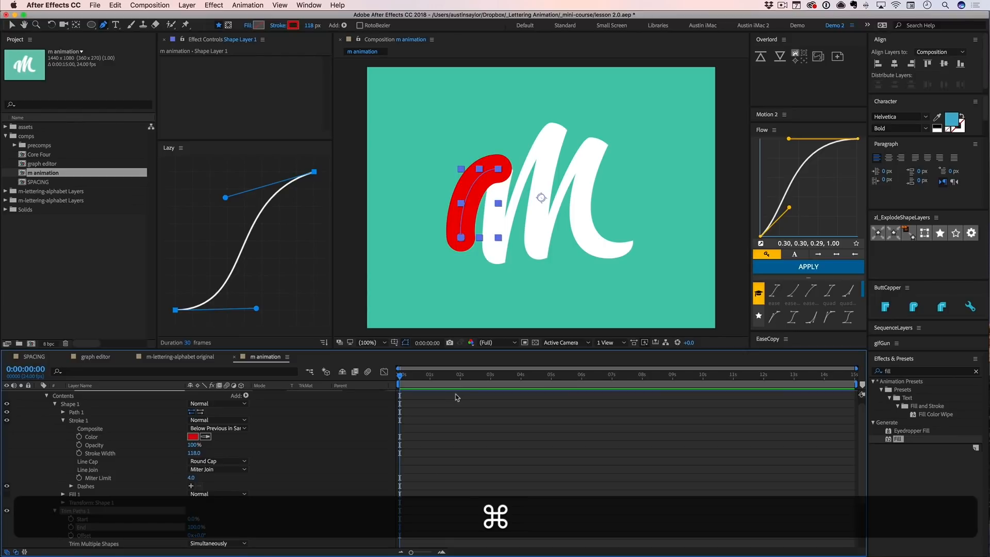
{"action": "key", "text": "super+k"}
{"action": "left_click", "coordinate": [344, 266]}
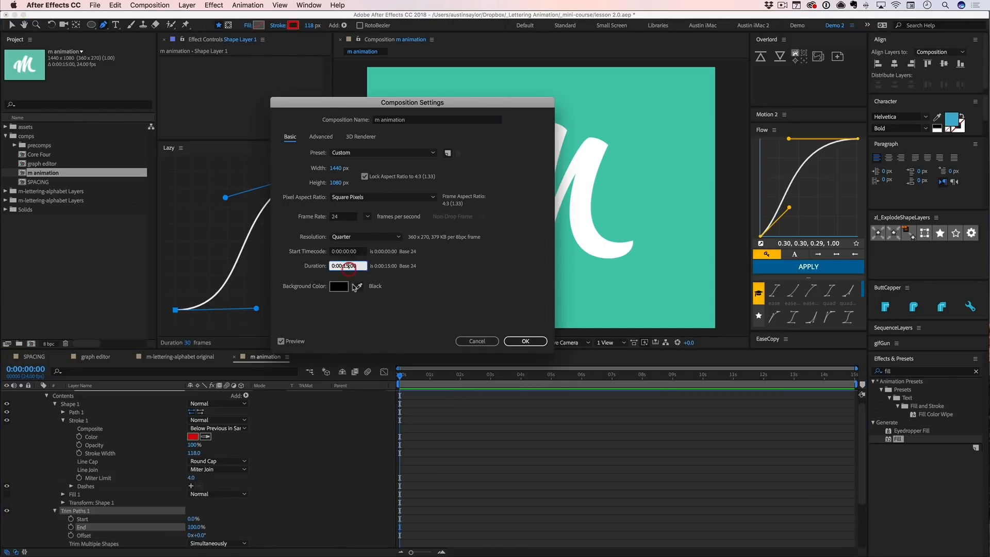
{"action": "key", "text": "Left"}
{"action": "key", "text": "Left"}
{"action": "key", "text": "Left"}
{"action": "key", "text": "Left"}
{"action": "key", "text": "BackSpace"}
{"action": "type", "text": "0"}
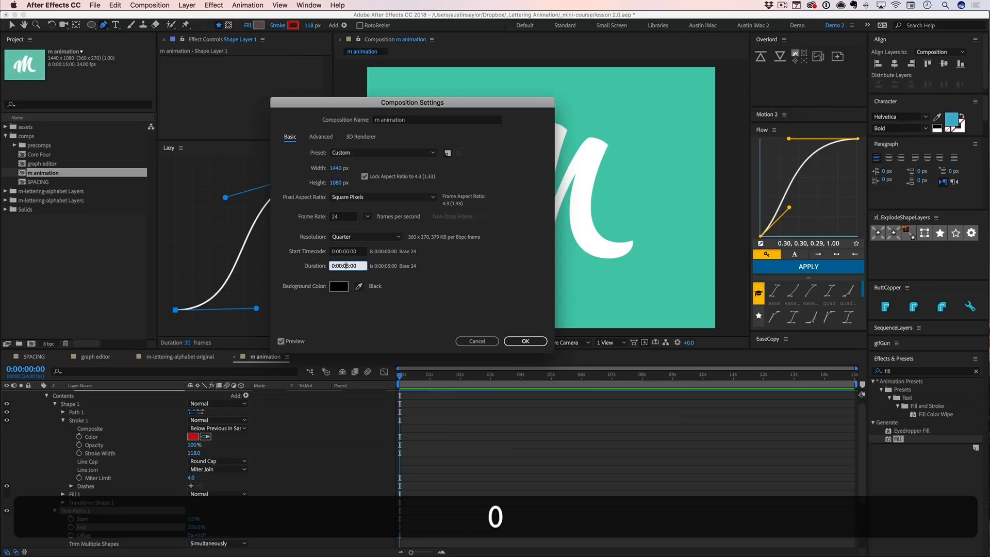
{"action": "key", "text": "Return"}
{"action": "key", "text": "space"}
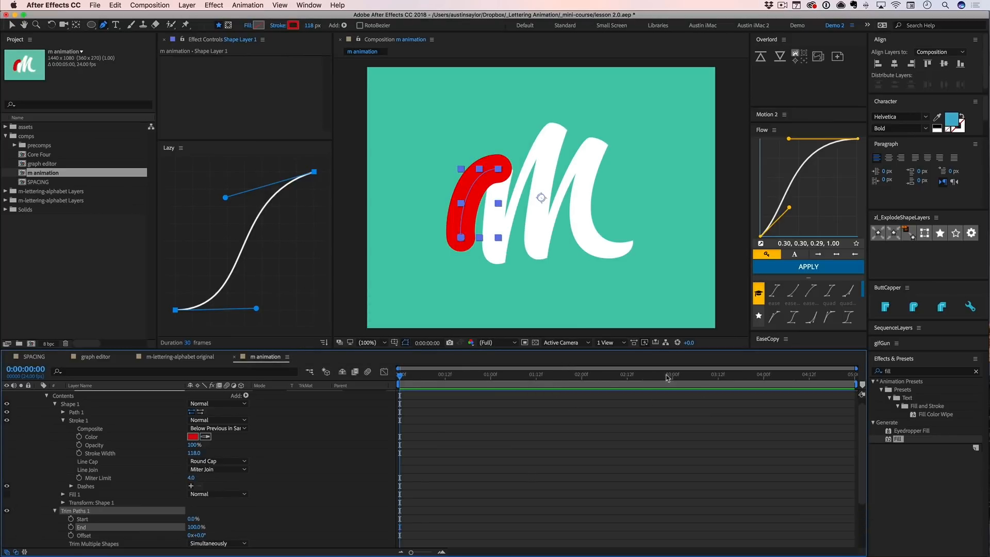
- Keyframe the Trim Paths End value from 0% at 0:00:00:10 to 100% at 0:00:00:20 and preview the stroke
{"action": "left_click", "coordinate": [324, 383]}
{"action": "key", "text": "ctrl+shift+Right"}
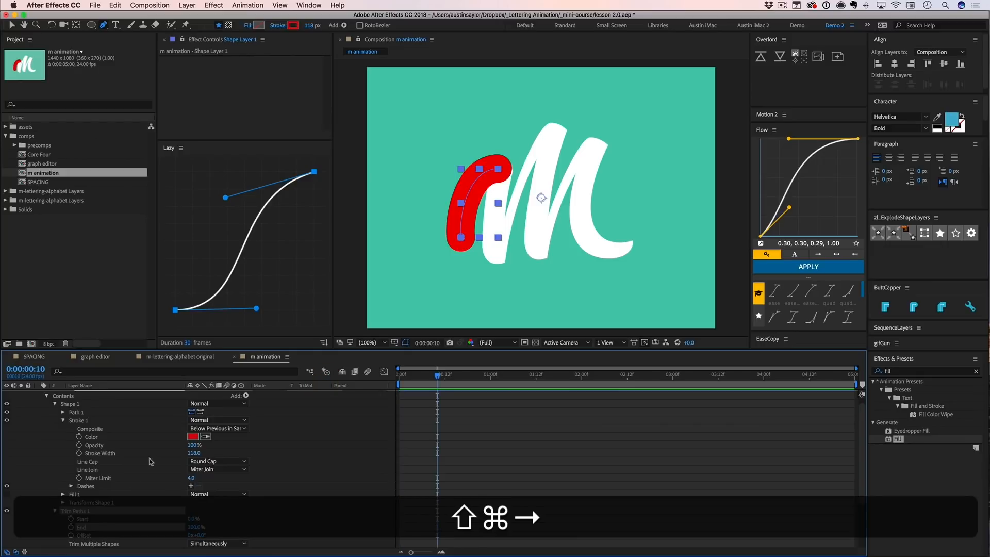
{"action": "left_click", "coordinate": [70, 527]}
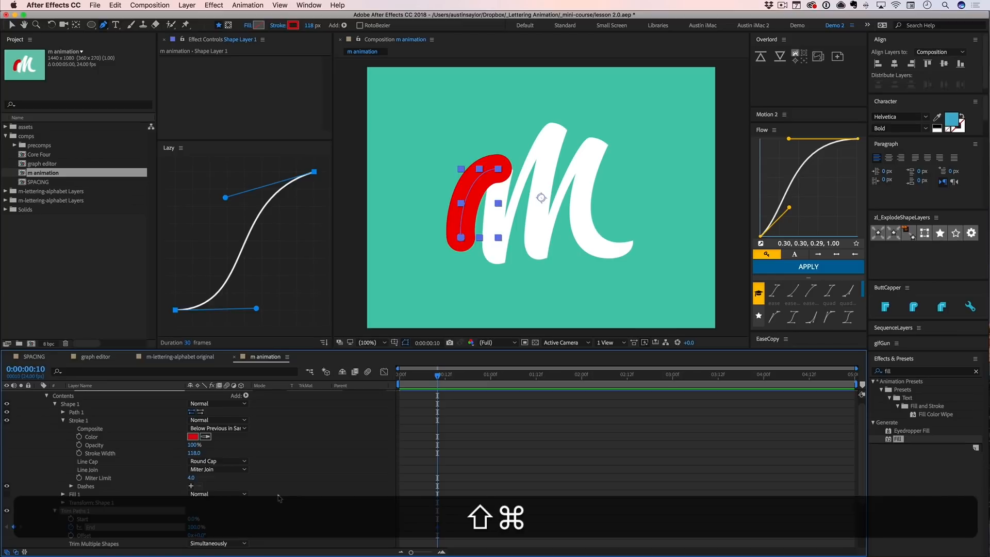
{"action": "key", "text": "super+shift+Right"}
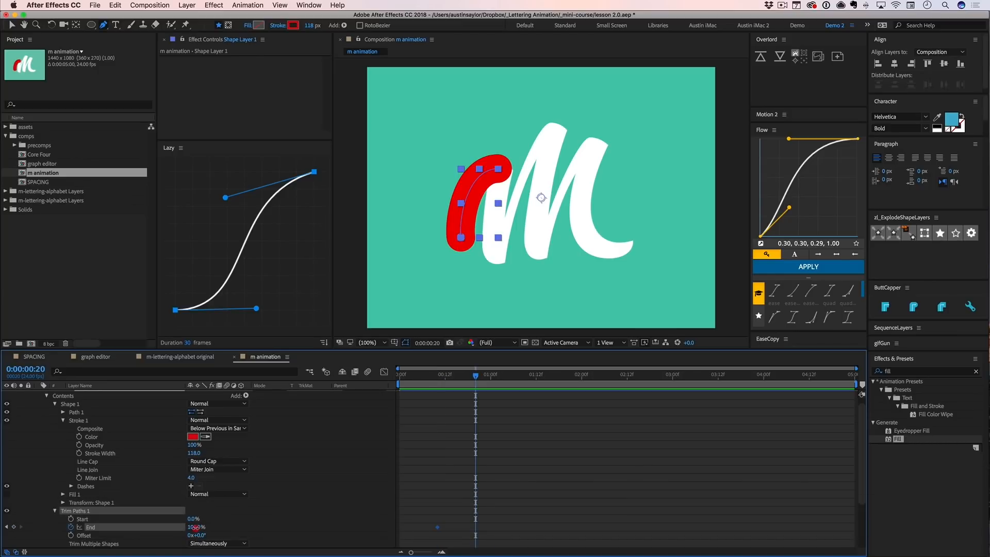
{"action": "mouse_move", "coordinate": [195, 527]}
{"action": "left_mouse_down"}
{"action": "mouse_move", "coordinate": [169, 529]}
{"action": "mouse_move", "coordinate": [312, 524]}
{"action": "left_mouse_up"}
{"action": "left_click", "coordinate": [467, 535]}
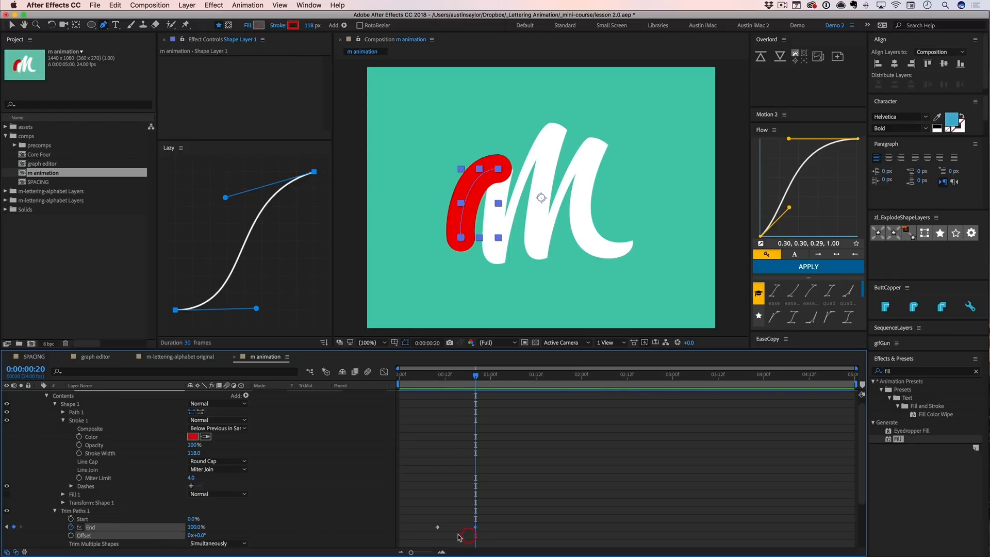
{"action": "key", "text": "shift+super+Left"}
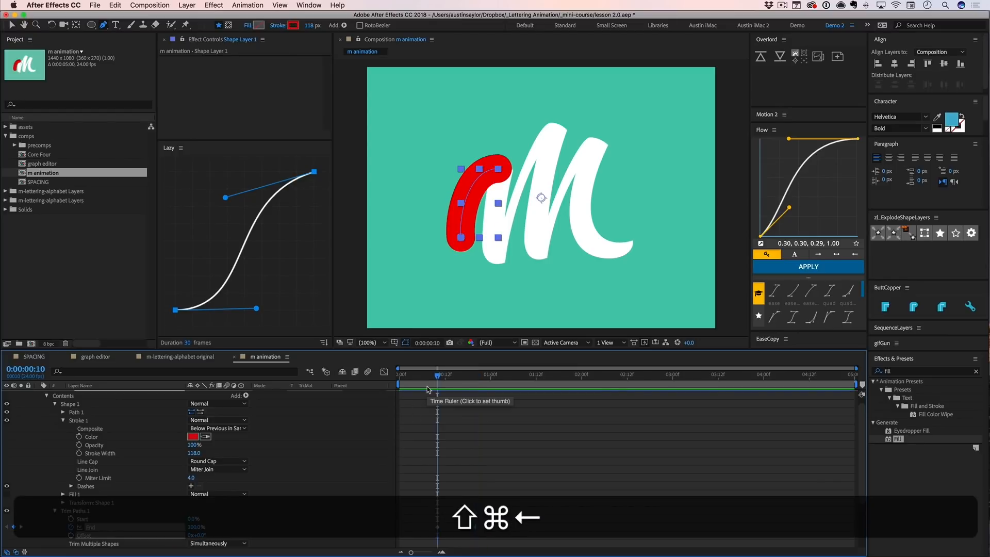
{"action": "left_click_drag", "start_coordinate": [195, 527], "coordinate": [128, 527]}
{"action": "left_click", "coordinate": [278, 525]}
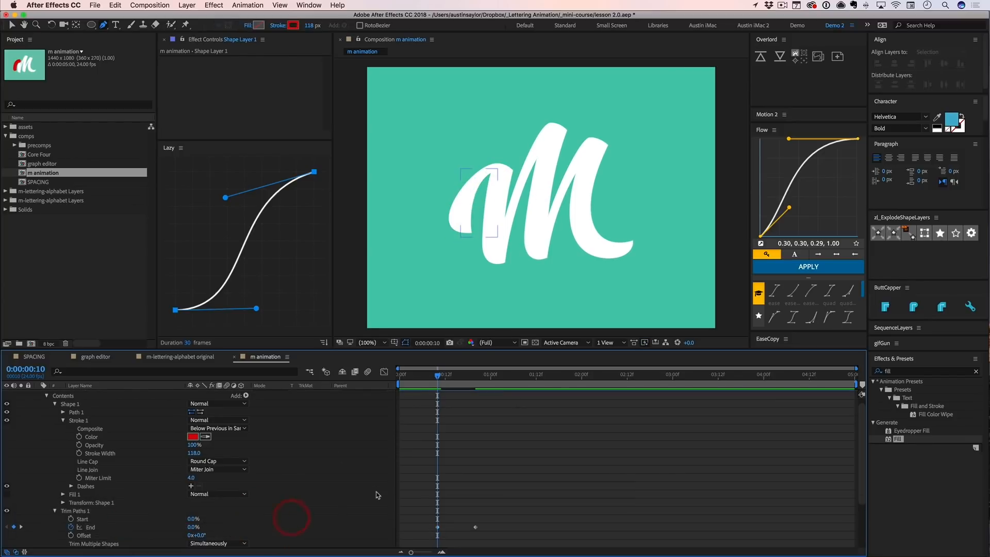
{"action": "key", "text": "space"}
{"action": "left_click", "coordinate": [439, 376]}
- Show only Shape Layer 1's keyframed properties and rename the layer to MATTE
{"action": "scroll", "coordinate": [91, 412], "scroll_direction": "up", "scroll_amount": 1}
{"action": "left_click", "coordinate": [96, 398]}
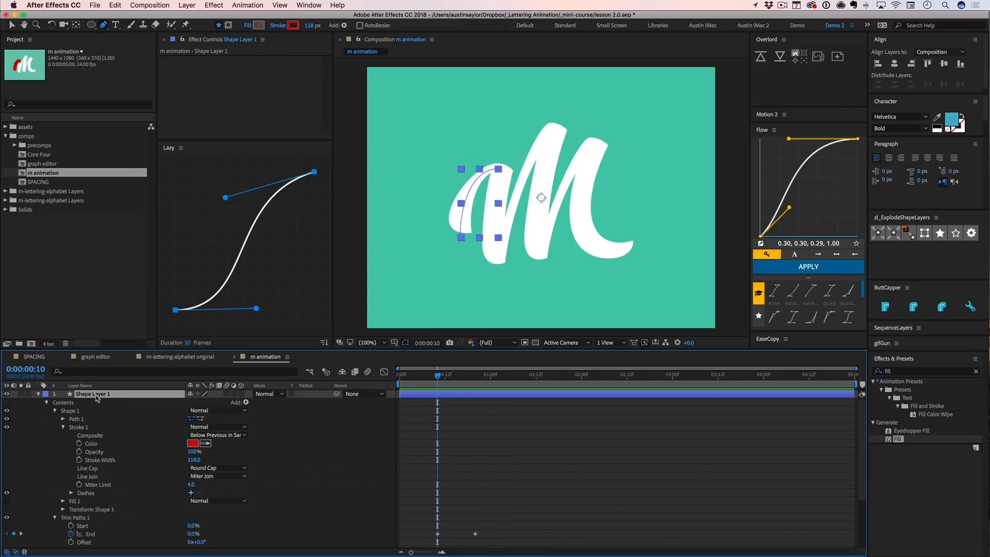
{"action": "key", "text": "u"}
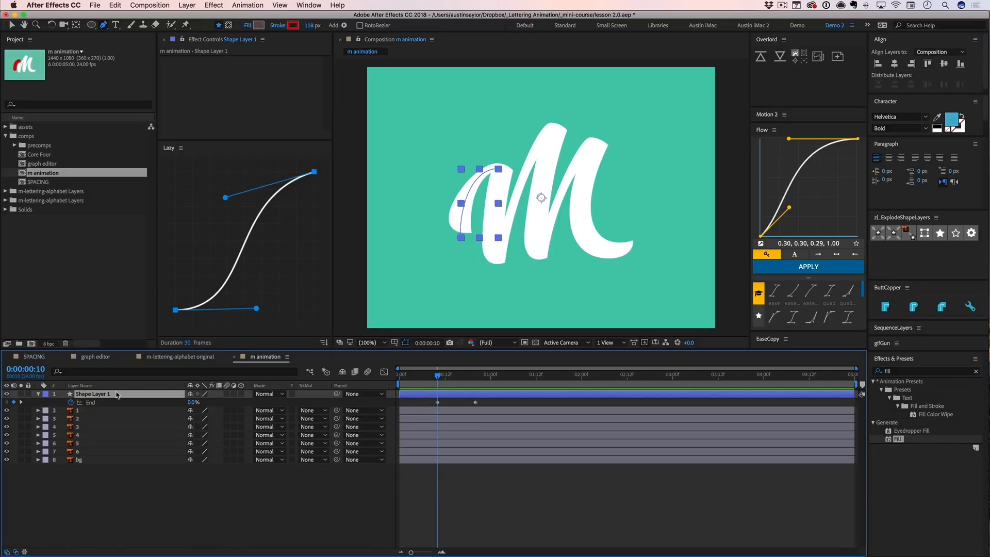
{"action": "key", "text": "Return"}
{"action": "type", "text": "MATTE"}
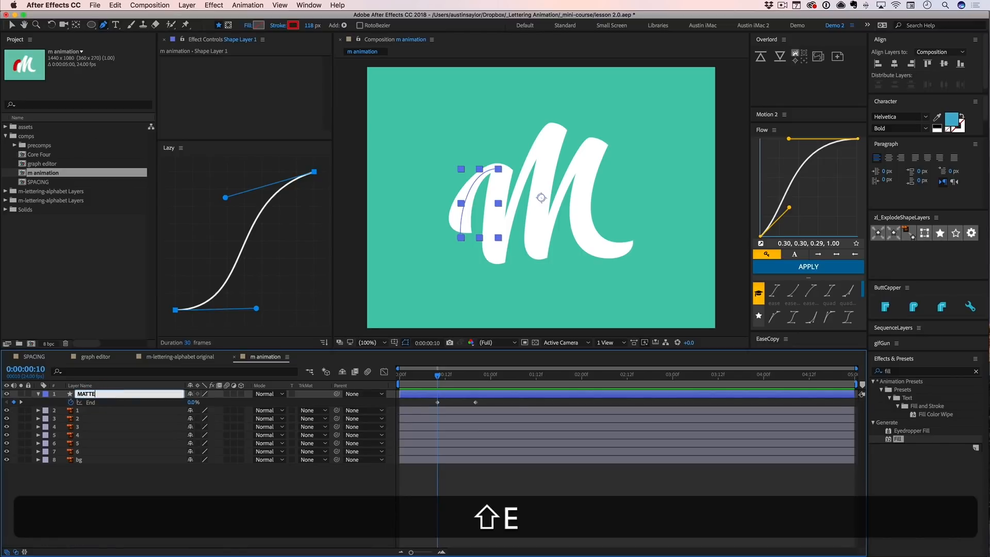
{"action": "key", "text": "Return"}
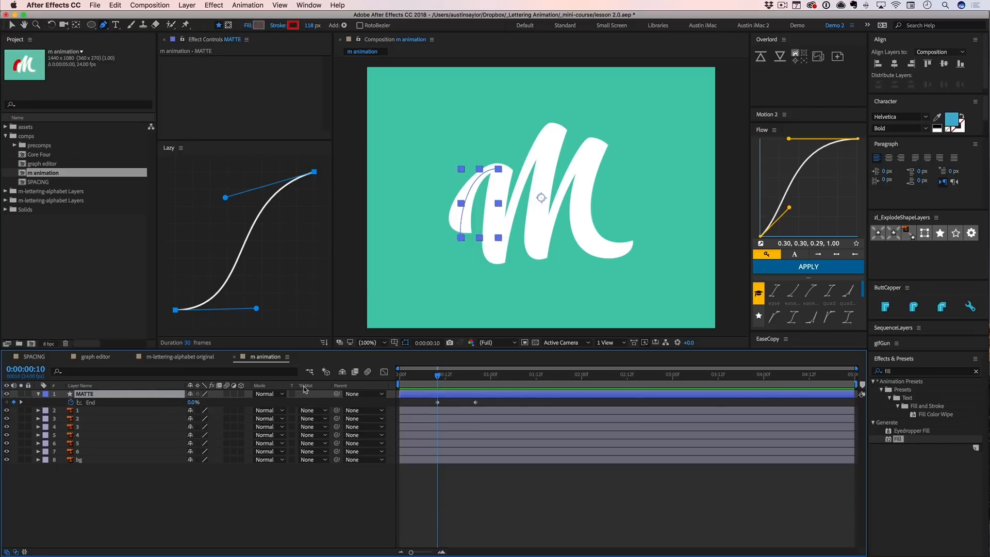
- Set layer 1's track matte to Alpha using MATTE and scrub to 0:00:00:16 to check the reveal
{"action": "left_click", "coordinate": [149, 412]}
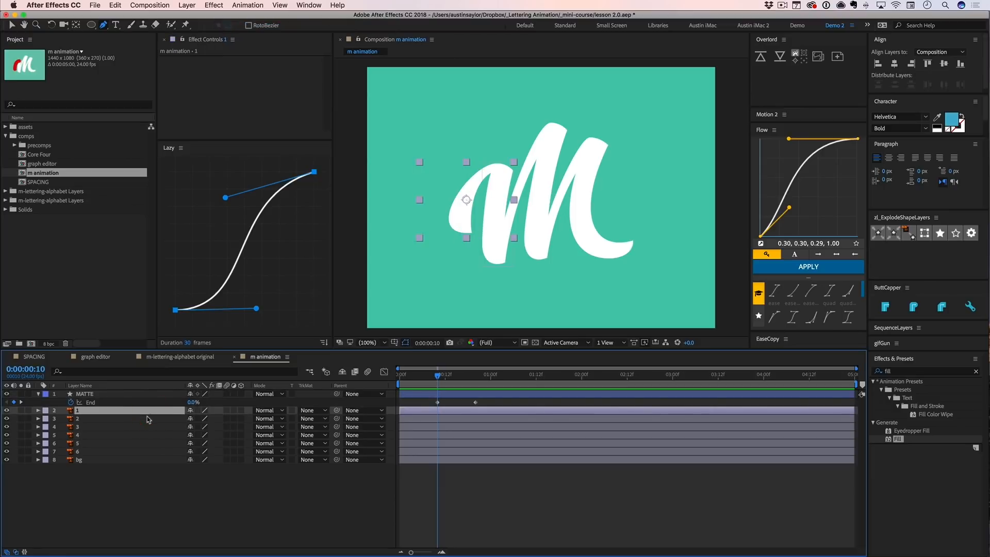
{"action": "left_click", "coordinate": [312, 410]}
{"action": "left_click", "coordinate": [322, 436]}
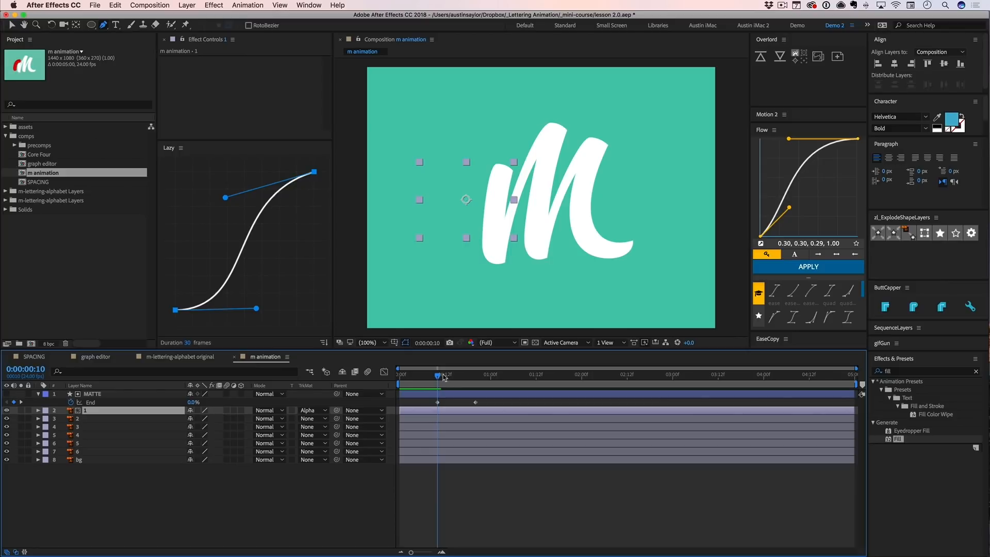
{"action": "mouse_move", "coordinate": [439, 378]}
{"action": "left_mouse_down"}
{"action": "mouse_move", "coordinate": [483, 379]}
{"action": "mouse_move", "coordinate": [460, 378]}
{"action": "left_mouse_up"}
- Shift layers 2 through 6 to start at about 0:00:02:15 and preview the first stroke's reveal from the beginning
{"action": "left_click", "coordinate": [107, 420]}
{"action": "left_click", "coordinate": [96, 452], "text": "shift"}
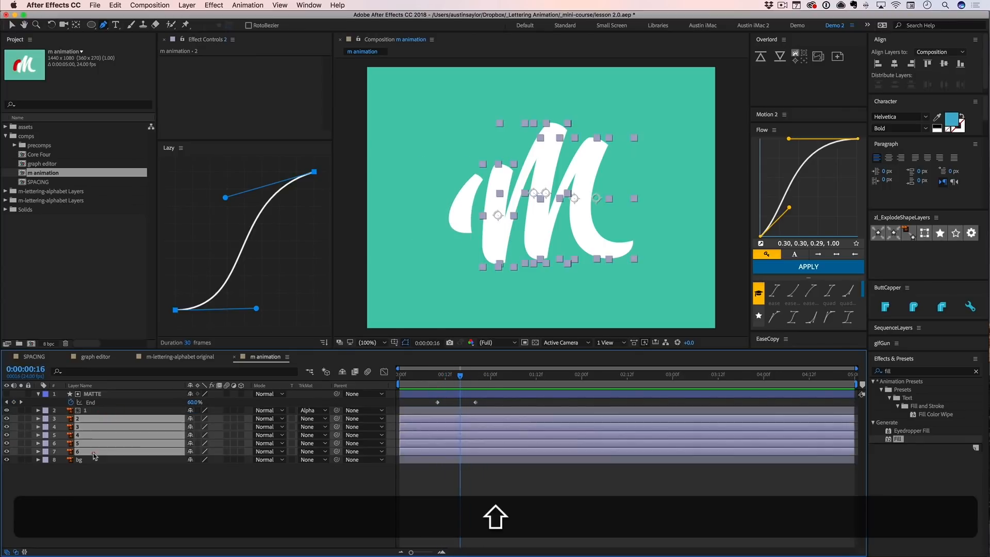
{"action": "left_click_drag", "start_coordinate": [438, 428], "coordinate": [675, 425]}
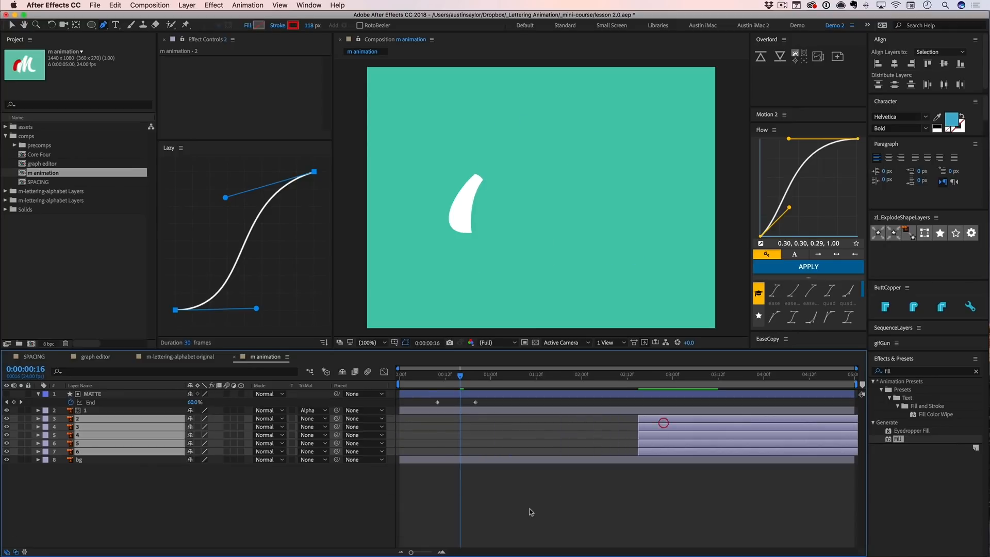
{"action": "left_click", "coordinate": [518, 498]}
{"action": "mouse_move", "coordinate": [432, 376]}
{"action": "left_mouse_down"}
{"action": "mouse_move", "coordinate": [485, 376]}
{"action": "mouse_move", "coordinate": [415, 377]}
{"action": "left_mouse_up"}
{"action": "key", "text": "space"}
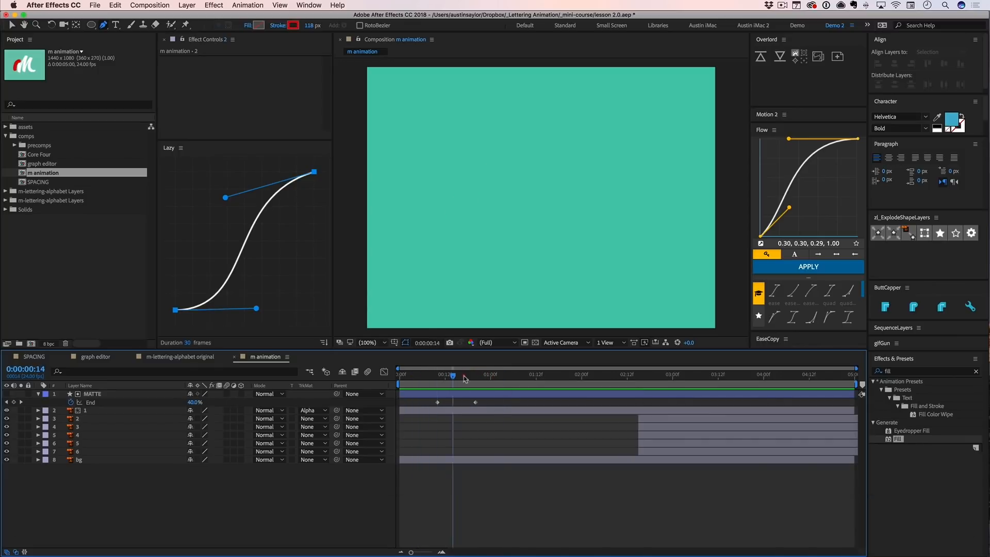
- Apply Easy Ease to both End keyframes of MATTE and move the playhead to 0:00:01:09
{"action": "left_click_drag", "start_coordinate": [483, 401], "coordinate": [424, 409]}
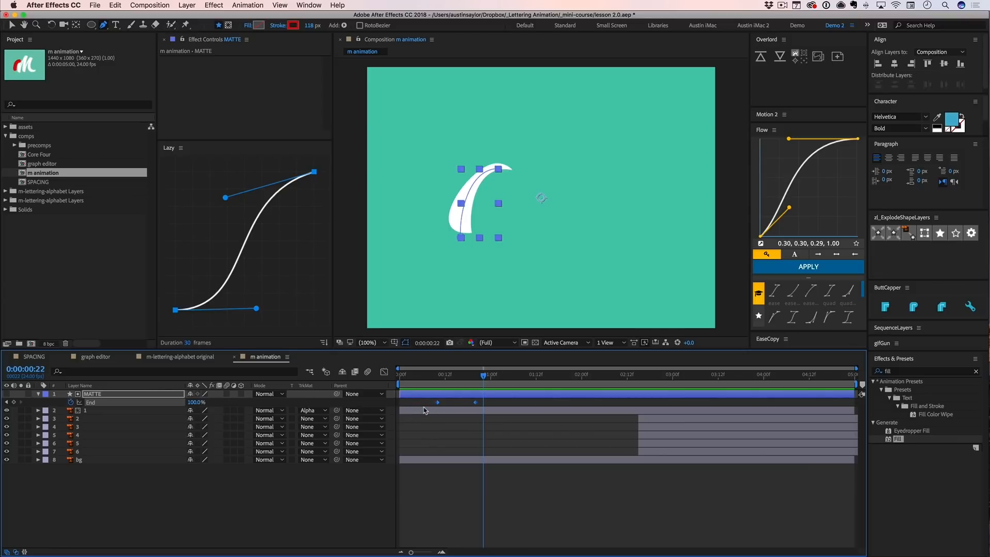
{"action": "key", "text": "F9"}
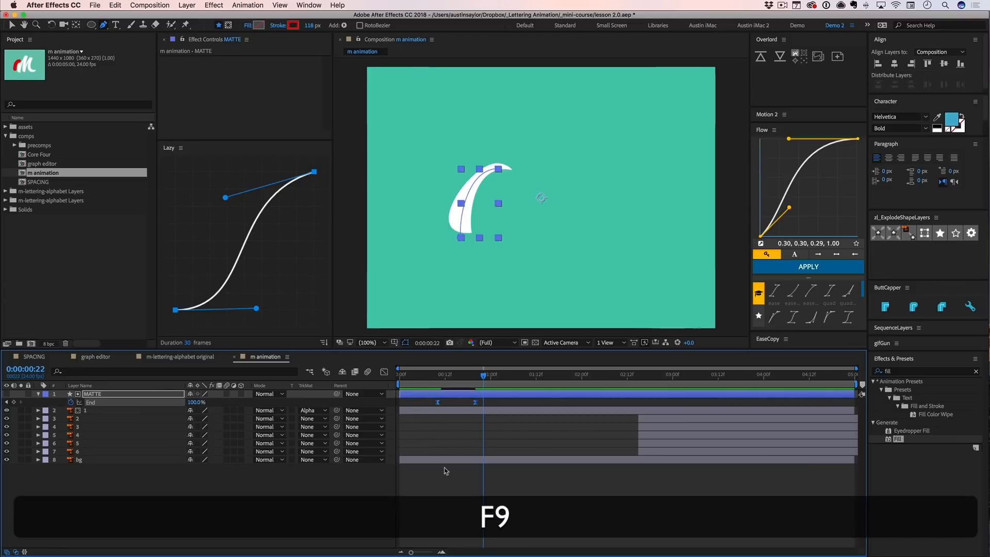
{"action": "left_click", "coordinate": [520, 375]}
{"action": "left_click_drag", "start_coordinate": [520, 375], "coordinate": [525, 375]}
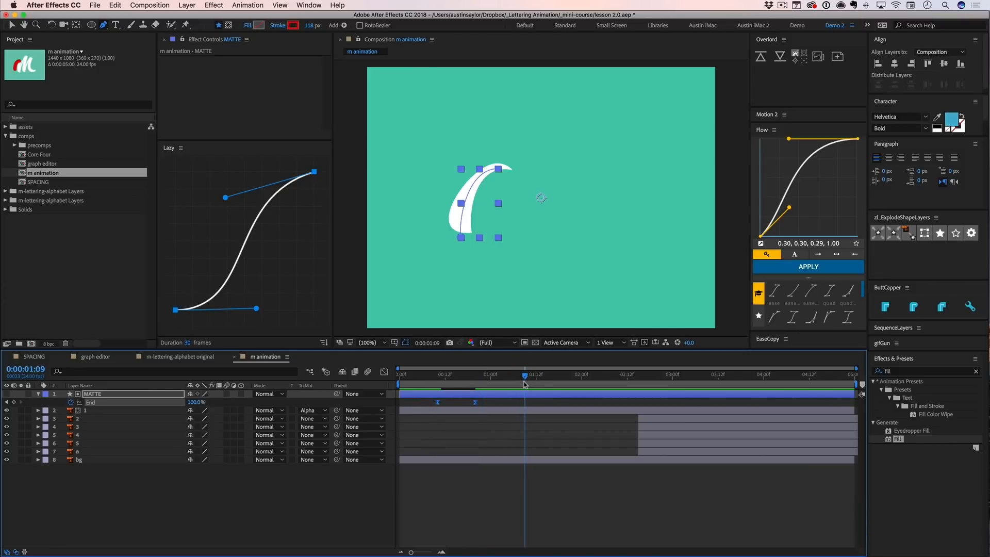
- Set the work area to run from the composition's start to about 0:00:01:07
{"action": "key", "text": "n"}
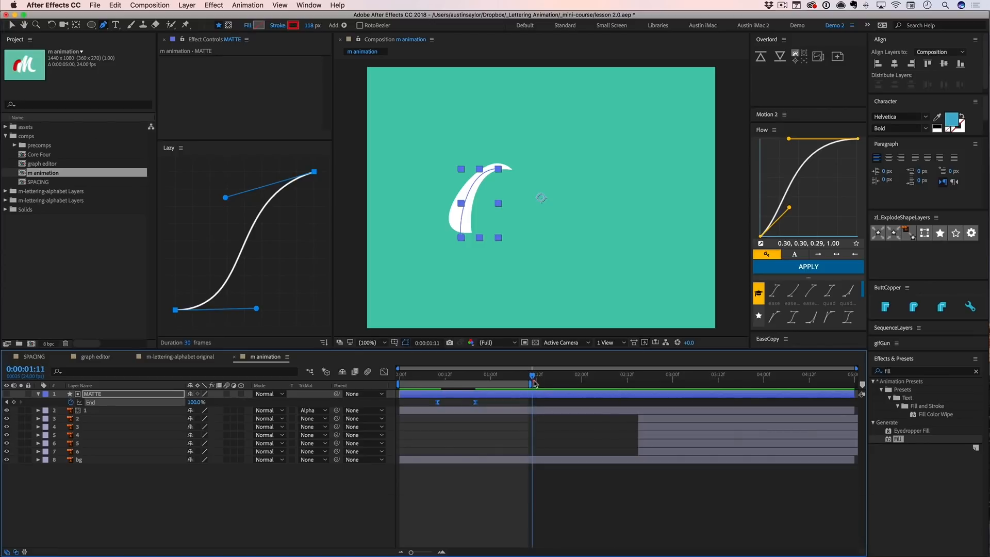
{"action": "mouse_move", "coordinate": [532, 378]}
{"action": "left_mouse_down"}
{"action": "mouse_move", "coordinate": [372, 378]}
{"action": "mouse_move", "coordinate": [582, 376]}
{"action": "left_mouse_up"}
{"action": "key", "text": "b"}
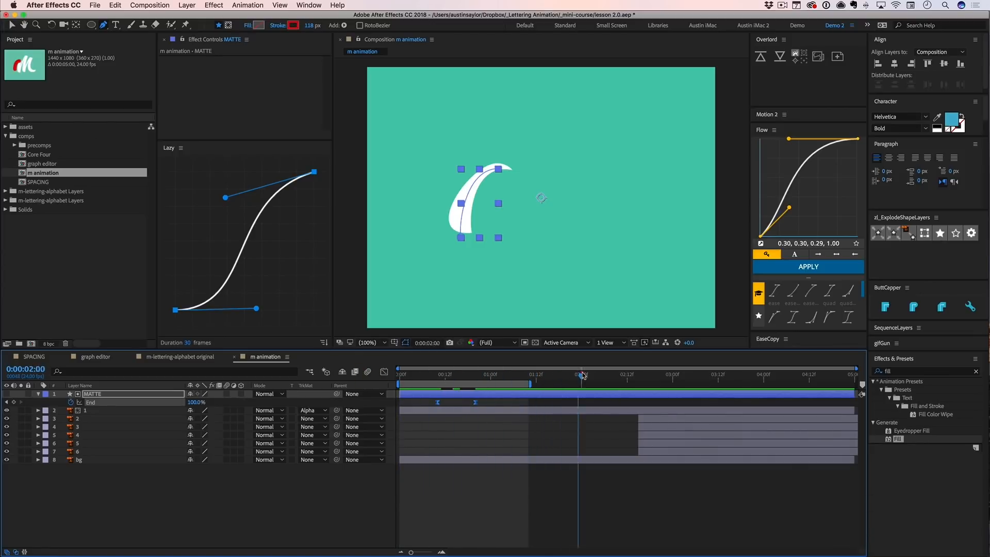
{"action": "key", "text": "b"}
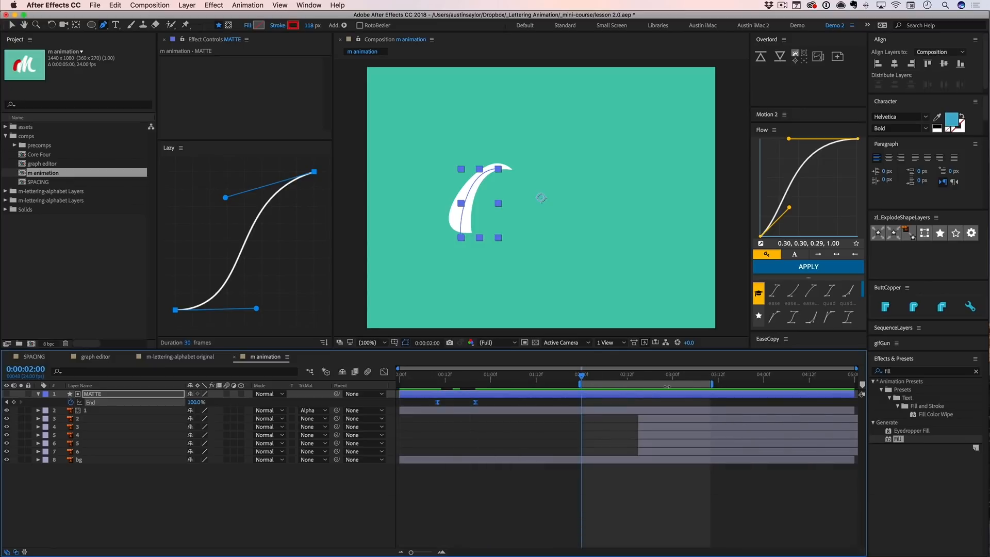
{"action": "mouse_move", "coordinate": [568, 384]}
{"action": "left_mouse_down"}
{"action": "mouse_move", "coordinate": [400, 377]}
{"action": "mouse_move", "coordinate": [517, 376]}
{"action": "left_mouse_up"}
{"action": "key", "text": "b"}
{"action": "key", "text": "n"}
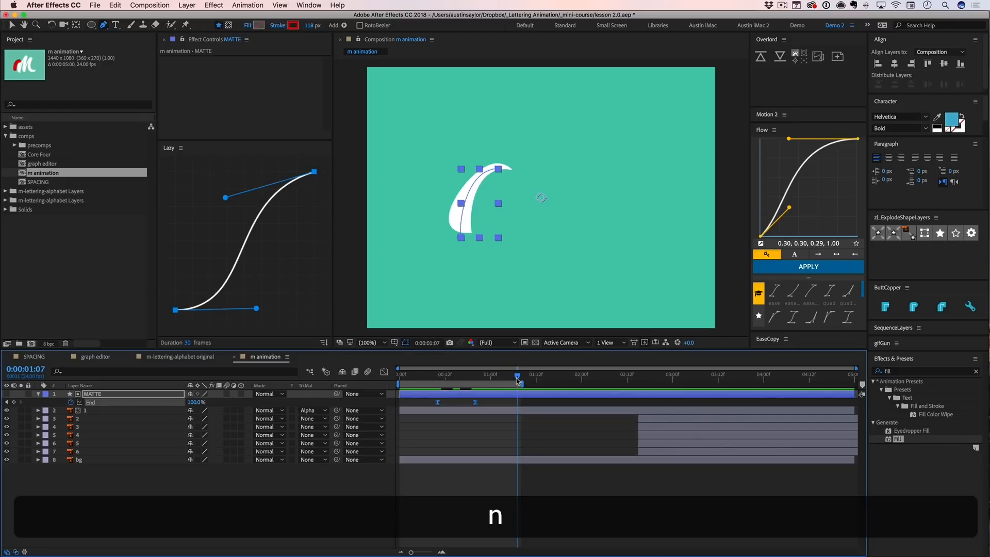
- Deselect the layer and preview the first stroke's reveal within the work area
{"action": "left_click", "coordinate": [499, 494]}
{"action": "key", "text": "Home"}
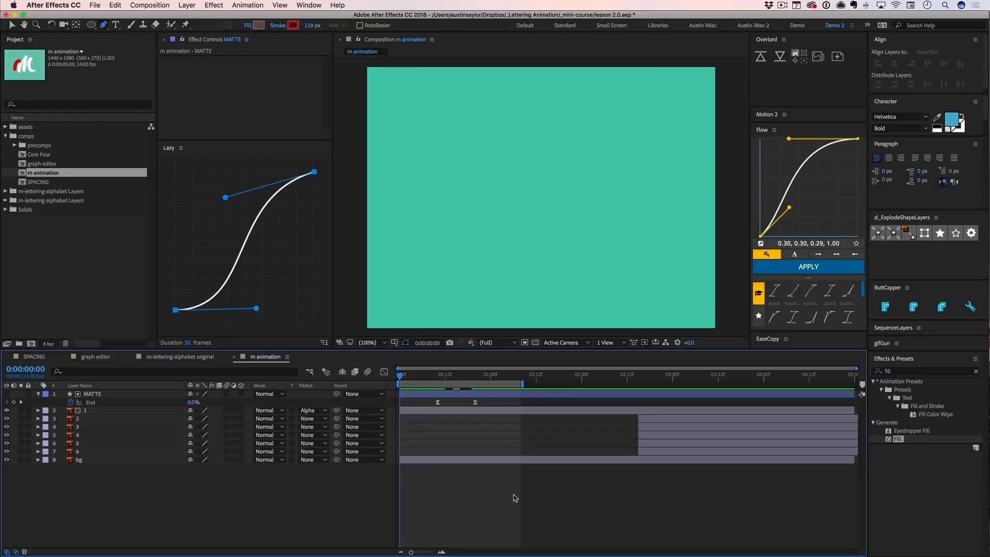
{"action": "key", "text": "space"}
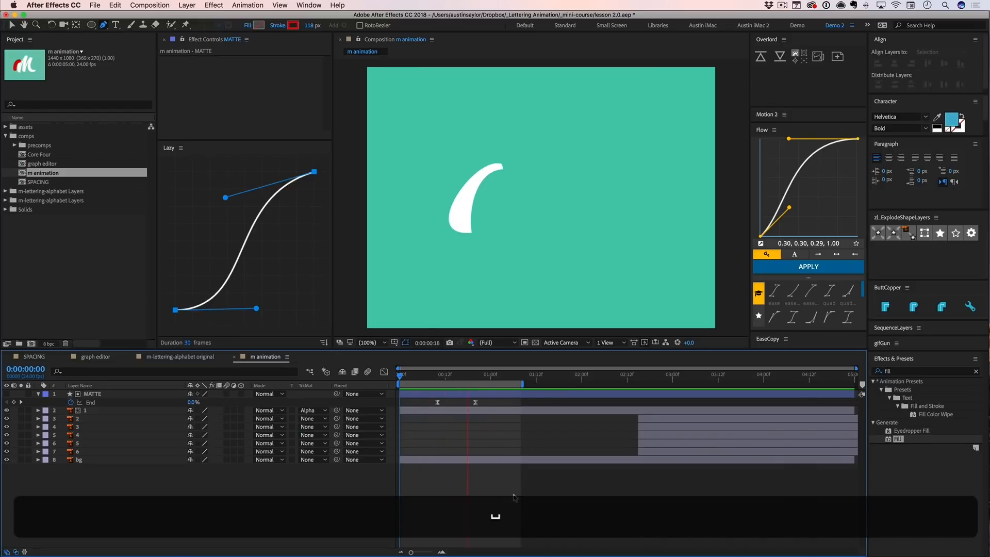
{"action": "key", "text": "space"}
- At 0:00:00:11, expand MATTE's Shape 1 and move Path 1's bottom point down below the base of the letter stroke
{"action": "mouse_move", "coordinate": [419, 378]}
{"action": "left_mouse_down"}
{"action": "mouse_move", "coordinate": [479, 377]}
{"action": "mouse_move", "coordinate": [427, 379]}
{"action": "mouse_move", "coordinate": [452, 379]}
{"action": "mouse_move", "coordinate": [441, 379]}
{"action": "left_mouse_up"}
{"action": "left_click", "coordinate": [446, 395]}
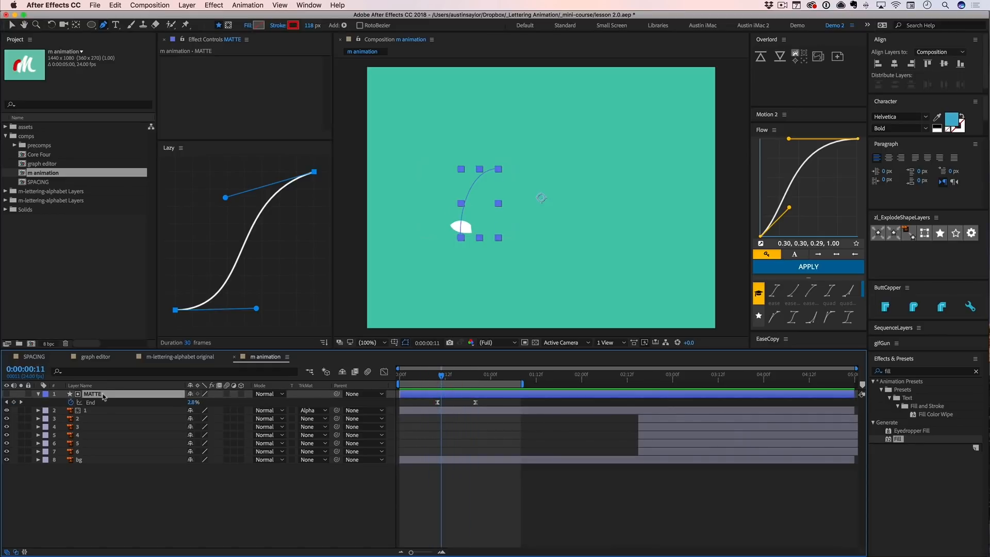
{"action": "left_click", "coordinate": [38, 394]}
{"action": "left_click", "coordinate": [37, 394]}
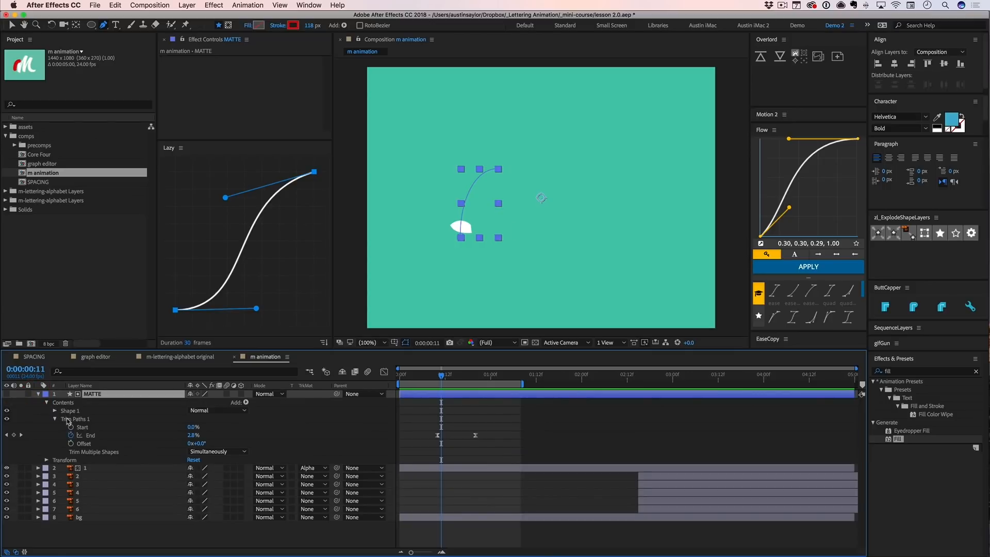
{"action": "left_click", "coordinate": [55, 411]}
{"action": "left_click", "coordinate": [63, 418]}
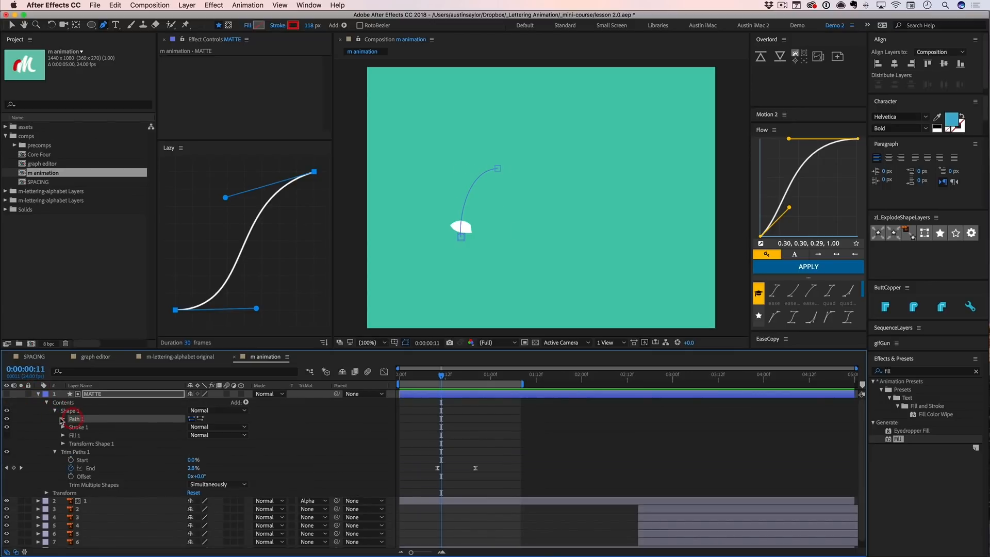
{"action": "key", "text": "v"}
{"action": "left_click", "coordinate": [461, 238]}
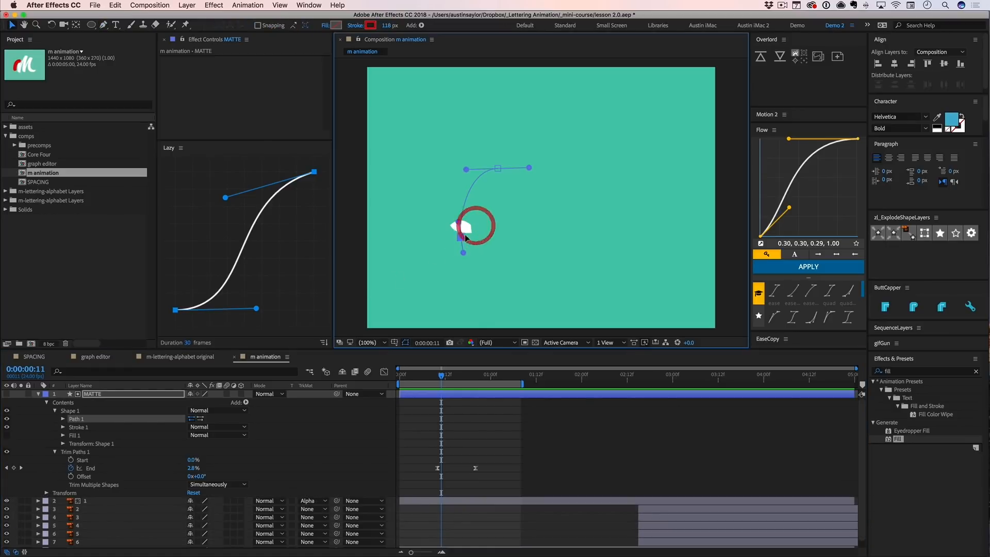
{"action": "left_click_drag", "start_coordinate": [462, 239], "coordinate": [462, 242]}
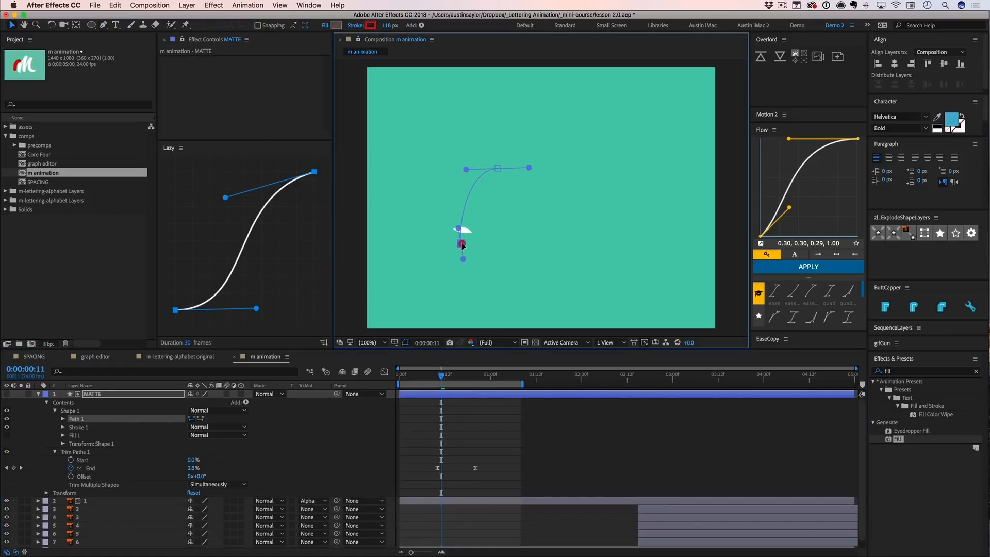
{"action": "left_click_drag", "start_coordinate": [442, 376], "coordinate": [441, 375]}
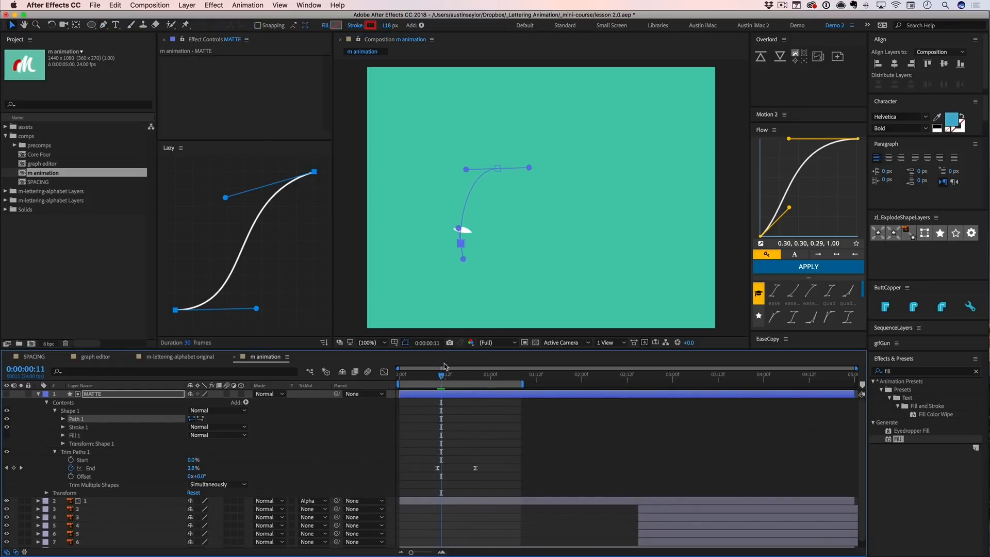
{"action": "left_click_drag", "start_coordinate": [462, 246], "coordinate": [464, 248]}
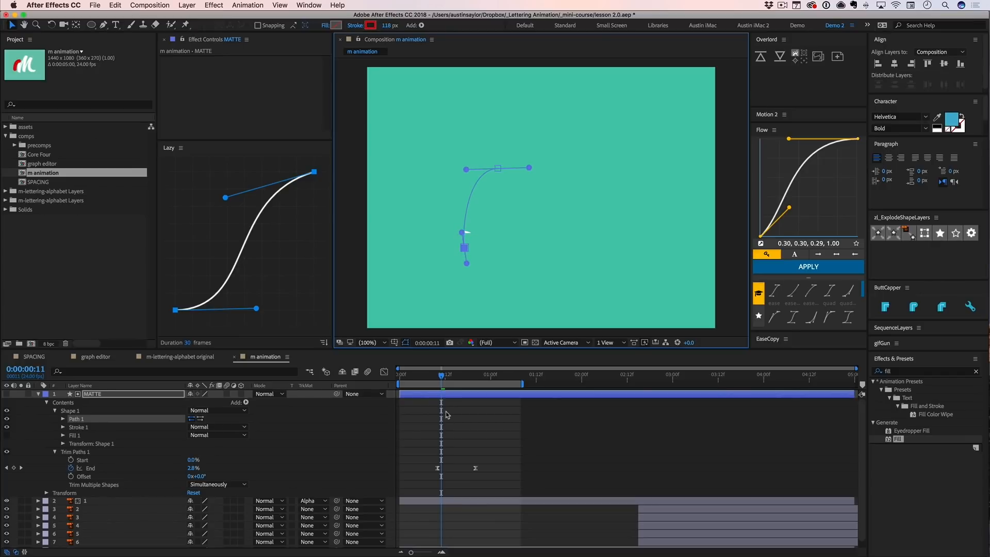
- At 0:00:00:15, pull the upper curve handle of Path 1's bottom point outward toward the stroke's left edge
{"action": "left_click", "coordinate": [445, 412]}
{"action": "left_click_drag", "start_coordinate": [445, 375], "coordinate": [457, 375]}
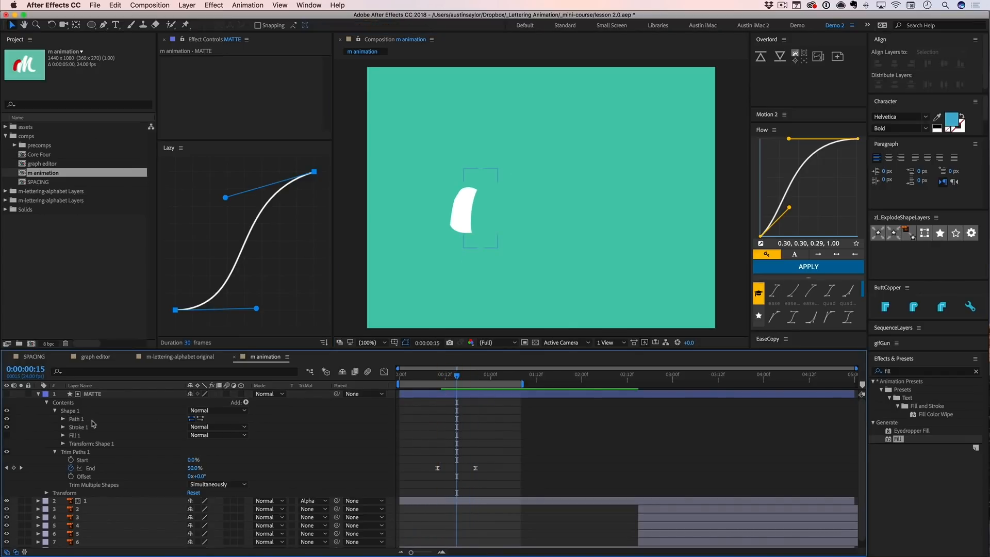
{"action": "left_click", "coordinate": [75, 419]}
{"action": "left_click", "coordinate": [63, 419]}
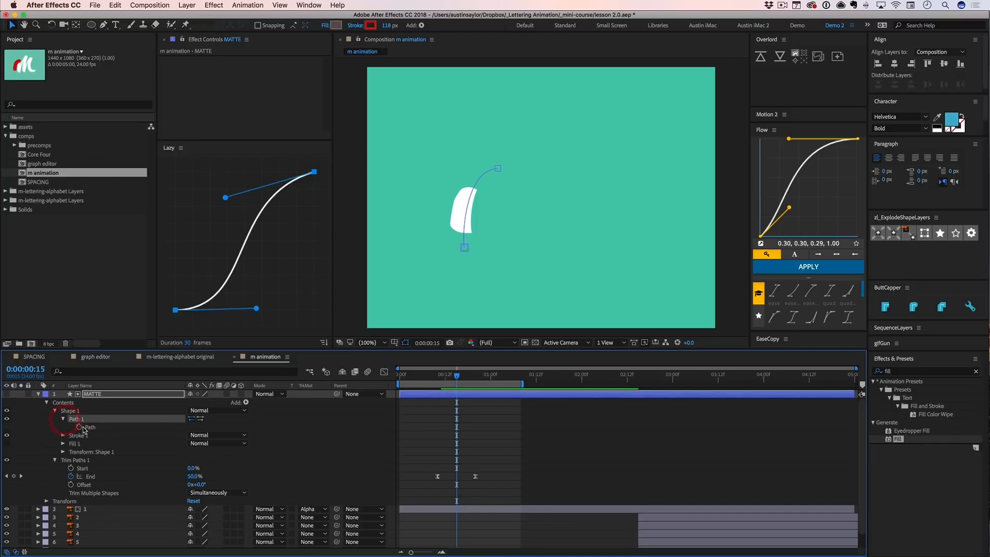
{"action": "left_click", "coordinate": [89, 427]}
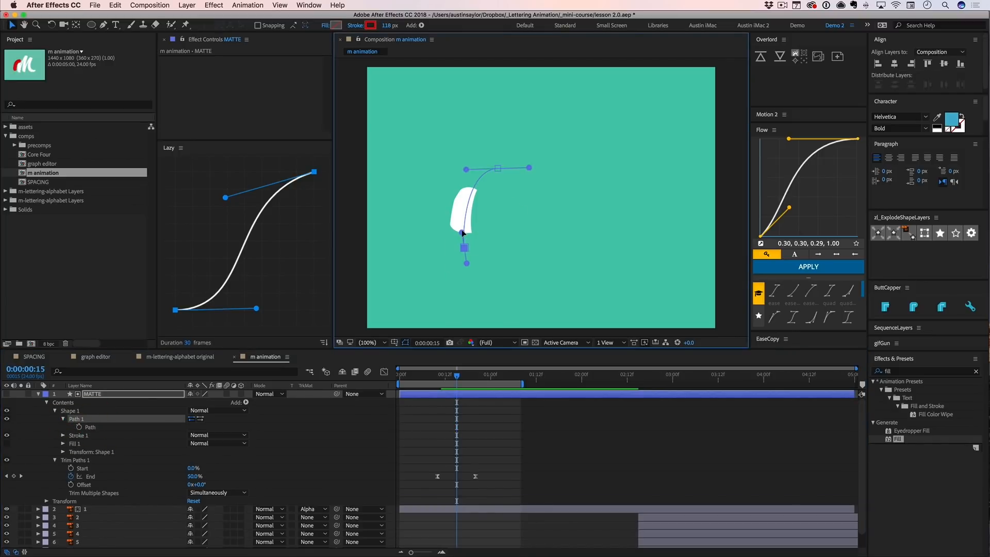
{"action": "left_click", "coordinate": [457, 227]}
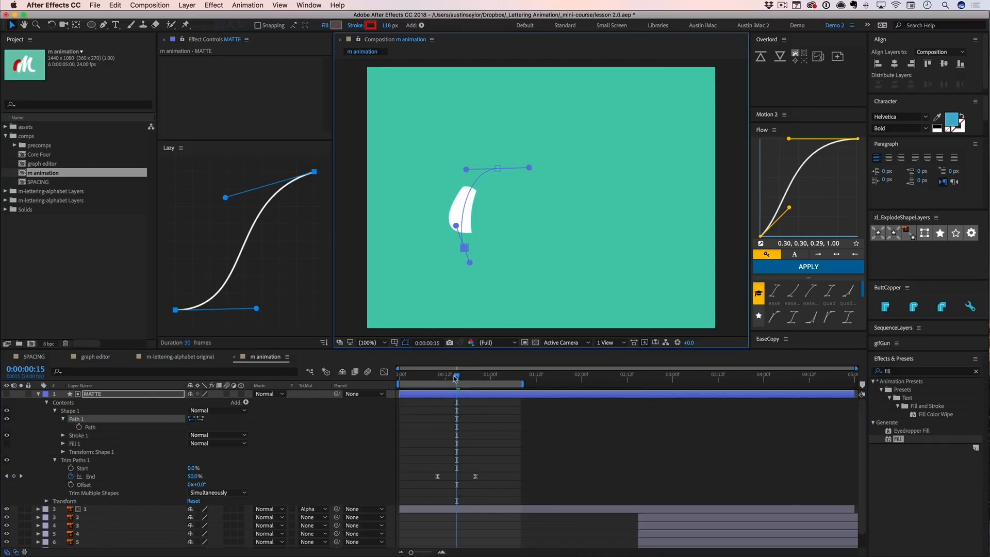
- At 0:00:00:23, nudge Path 1's top point slightly right and adjust the curve handles at both ends to follow the letter stroke
{"action": "left_click_drag", "start_coordinate": [456, 379], "coordinate": [480, 383]}
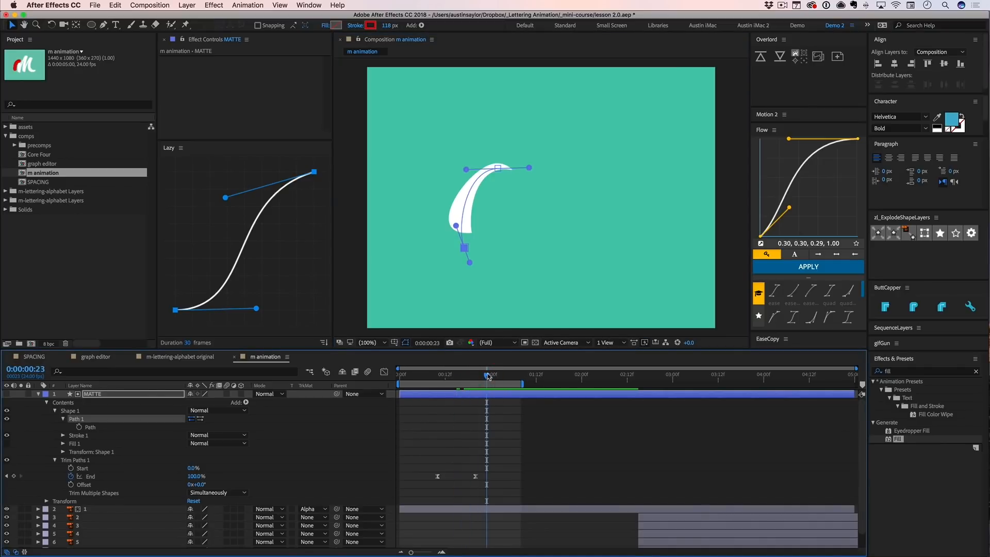
{"action": "left_click", "coordinate": [497, 167]}
{"action": "left_click_drag", "start_coordinate": [497, 167], "coordinate": [467, 164]}
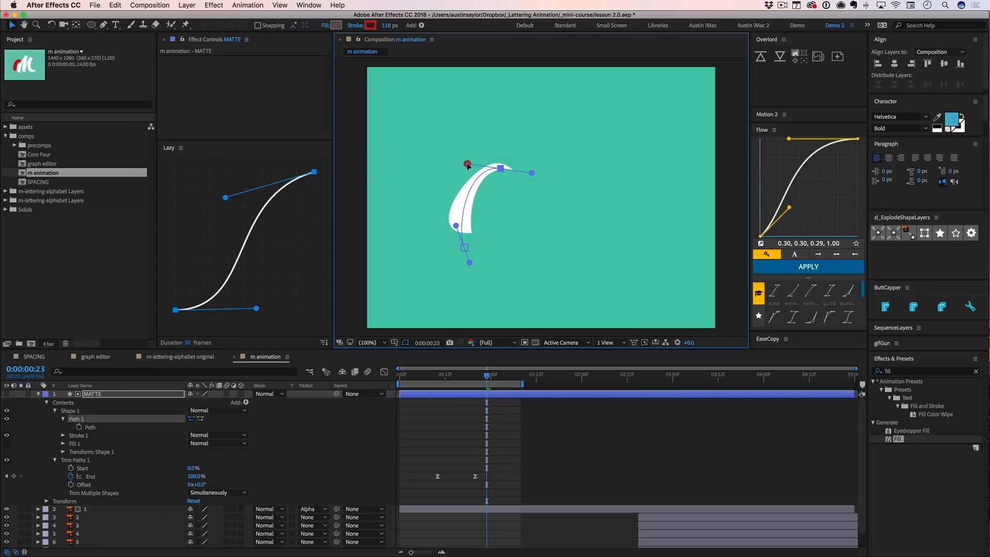
{"action": "left_click_drag", "start_coordinate": [455, 226], "coordinate": [452, 227]}
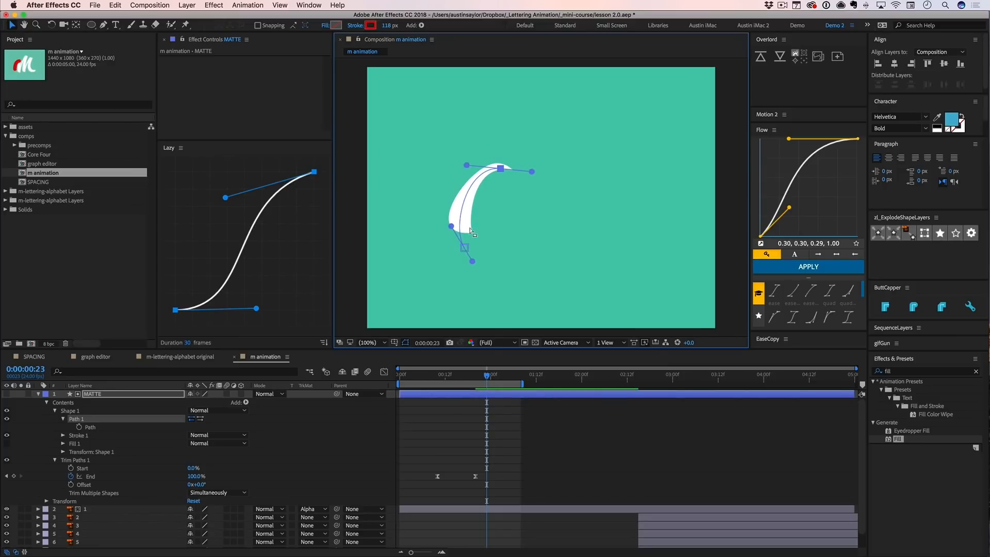
- Deselect the path and preview the adjusted matte reveal from near the start to 0:00:01:01
{"action": "left_click", "coordinate": [475, 408]}
{"action": "left_click_drag", "start_coordinate": [466, 376], "coordinate": [404, 380]}
{"action": "key", "text": "space"}
{"action": "key", "text": "space"}
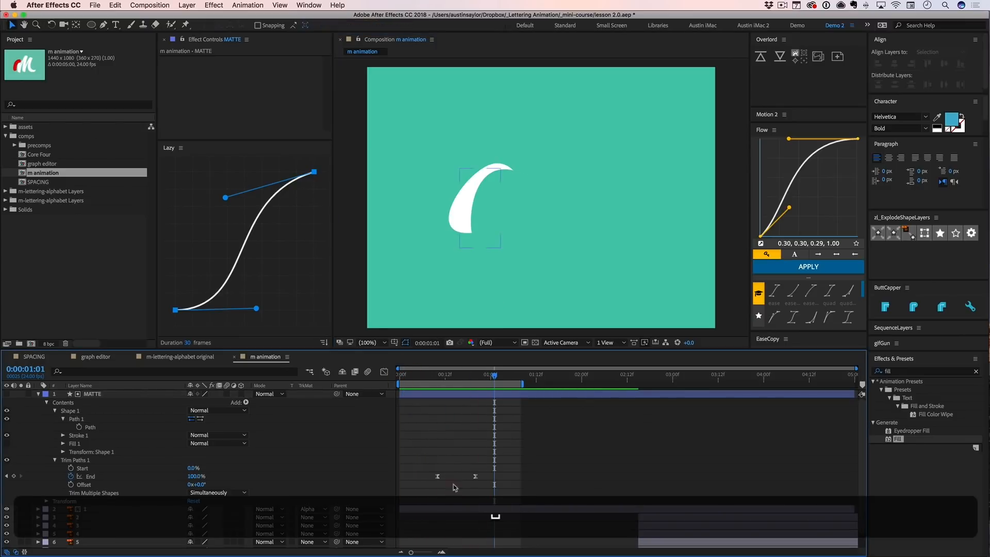
- Reshape the speed graph of MATTE's End keyframes into a long slow start with the peak just before the last keyframe
{"action": "left_click_drag", "start_coordinate": [427, 459], "coordinate": [482, 491]}
{"action": "key", "text": "shift+F3"}
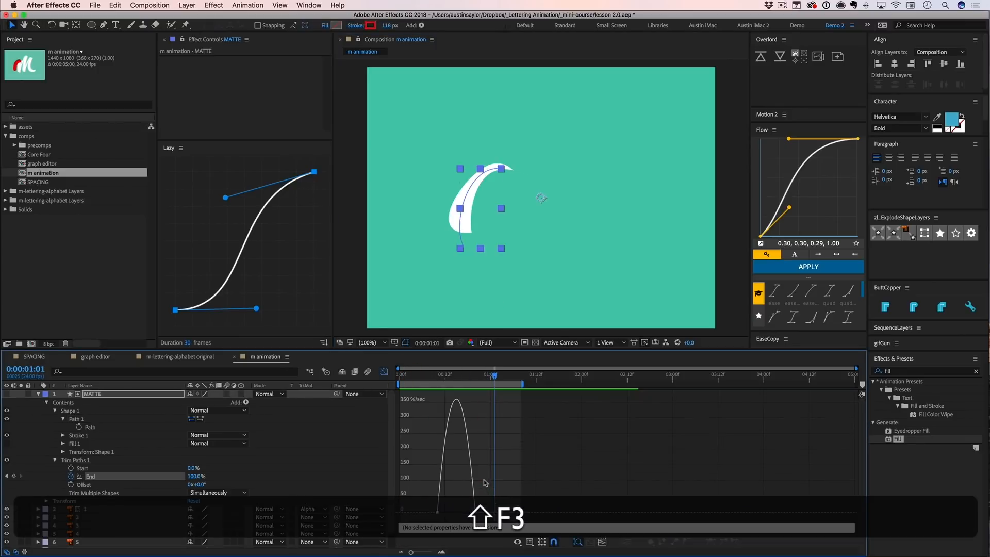
{"action": "left_click", "coordinate": [473, 512]}
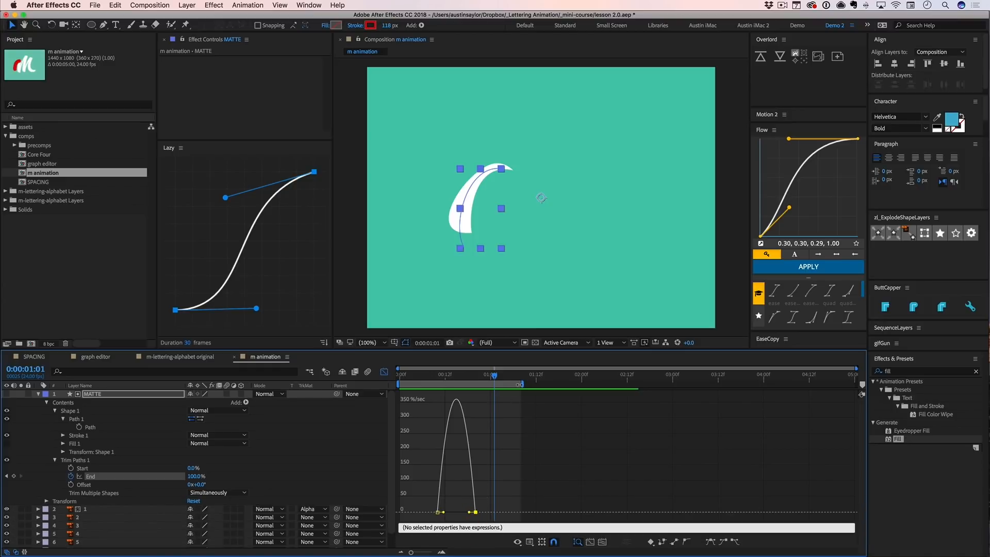
{"action": "key", "text": "equal"}
{"action": "key", "text": "equal"}
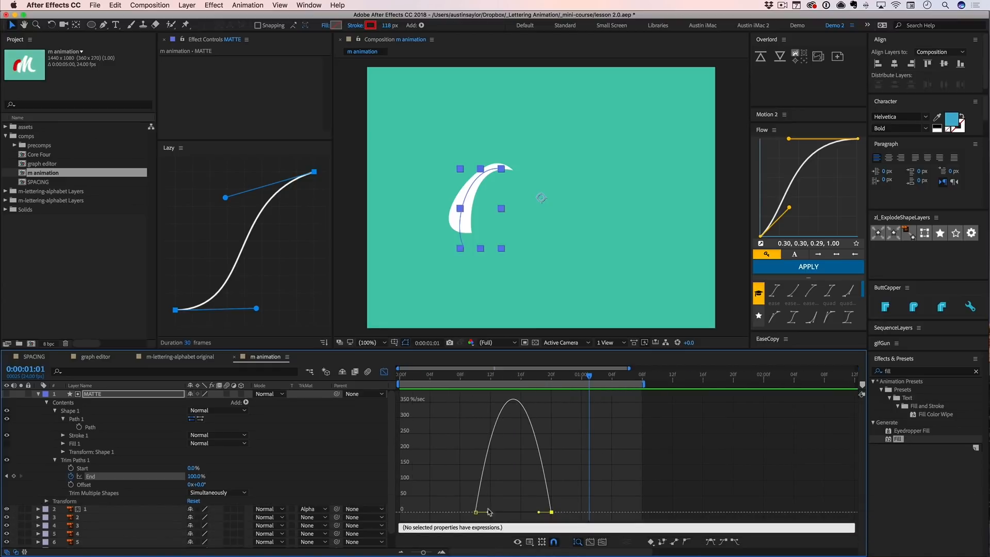
{"action": "left_click_drag", "start_coordinate": [488, 512], "coordinate": [545, 513]}
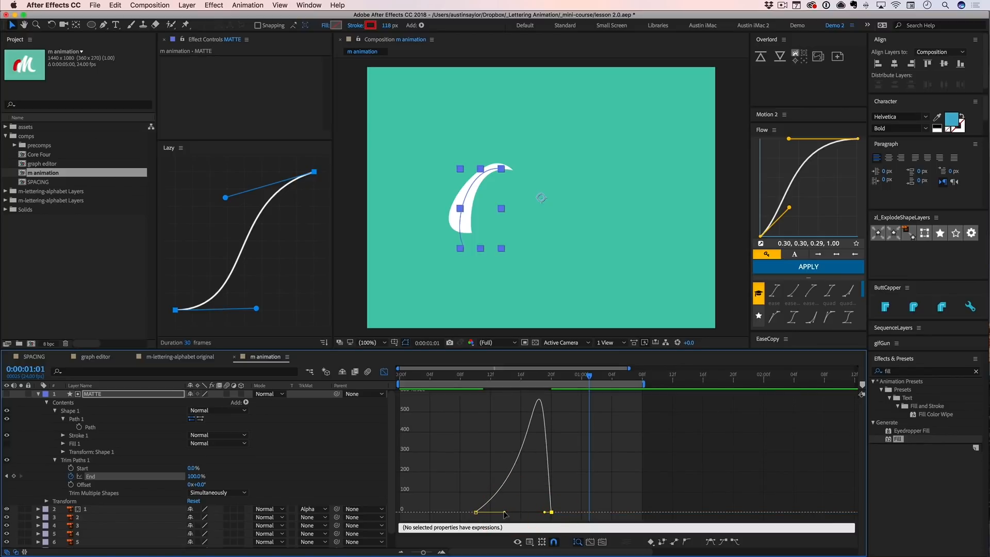
- Scrub to 0:00:00:18 and preview the new easing, then close the graph editor and deselect the layer
{"action": "left_click_drag", "start_coordinate": [466, 377], "coordinate": [536, 376]}
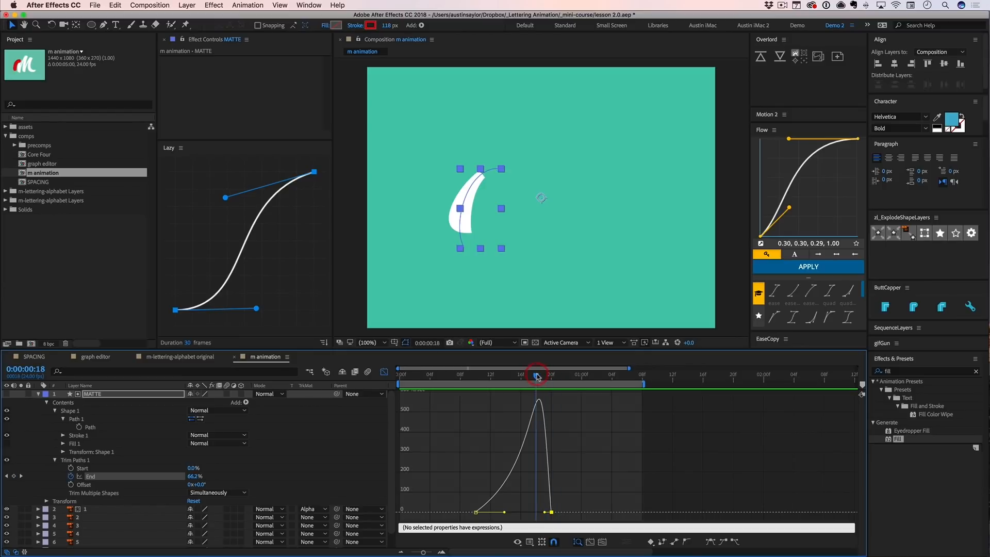
{"action": "key", "text": "ctrl+0"}
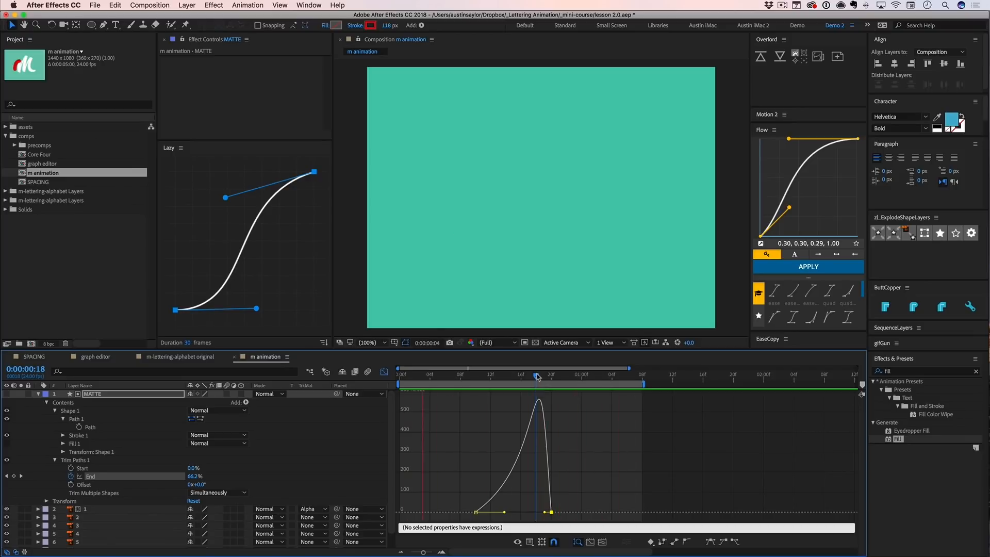
{"action": "key", "text": "shift+space"}
{"action": "key", "text": "shift+F3"}
{"action": "left_click", "coordinate": [532, 431]}
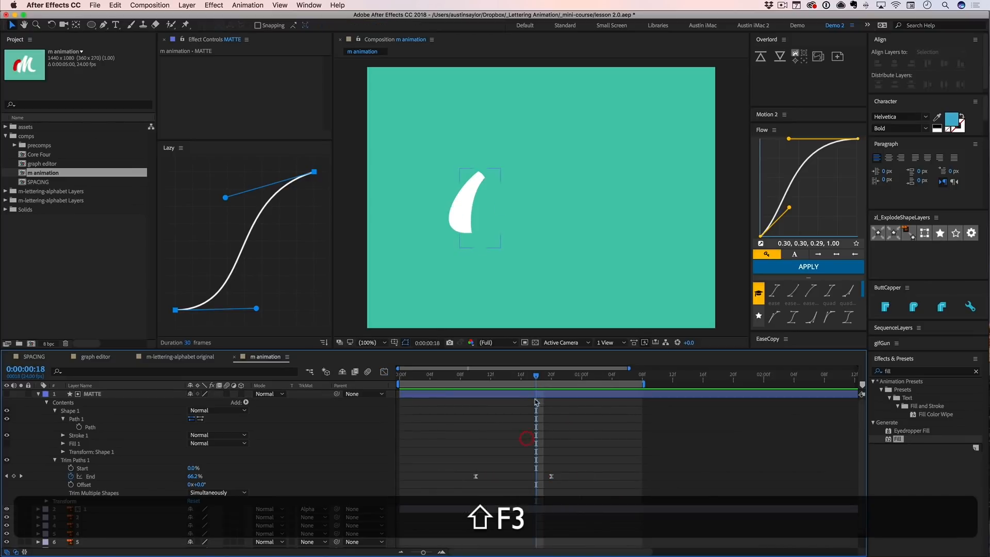
- Change MATTE's label colour to Cyan and show only its keyframed properties, with the playhead at 0:00:00:13
{"action": "left_click_drag", "start_coordinate": [536, 378], "coordinate": [498, 384]}
{"action": "left_click", "coordinate": [70, 394]}
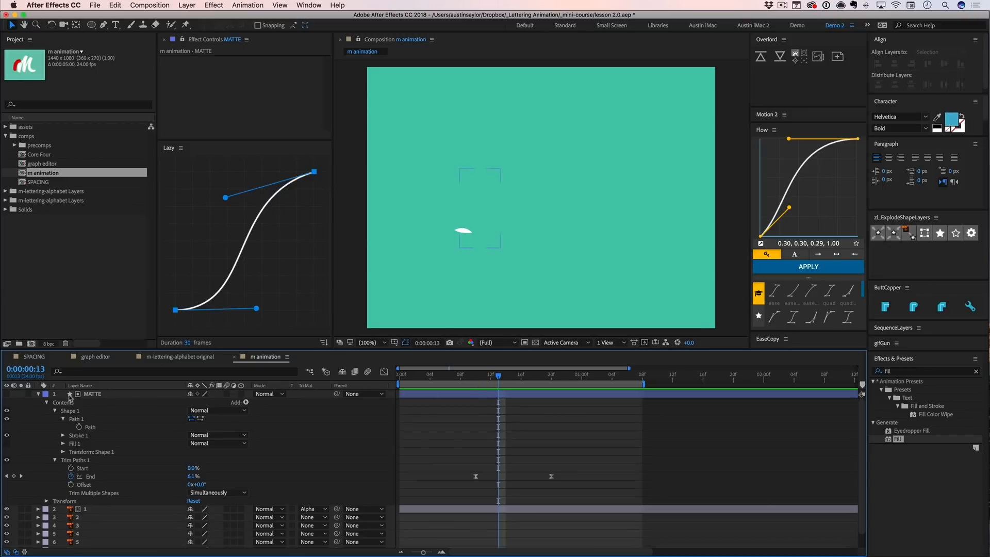
{"action": "left_click", "coordinate": [98, 394]}
{"action": "left_click", "coordinate": [45, 393]}
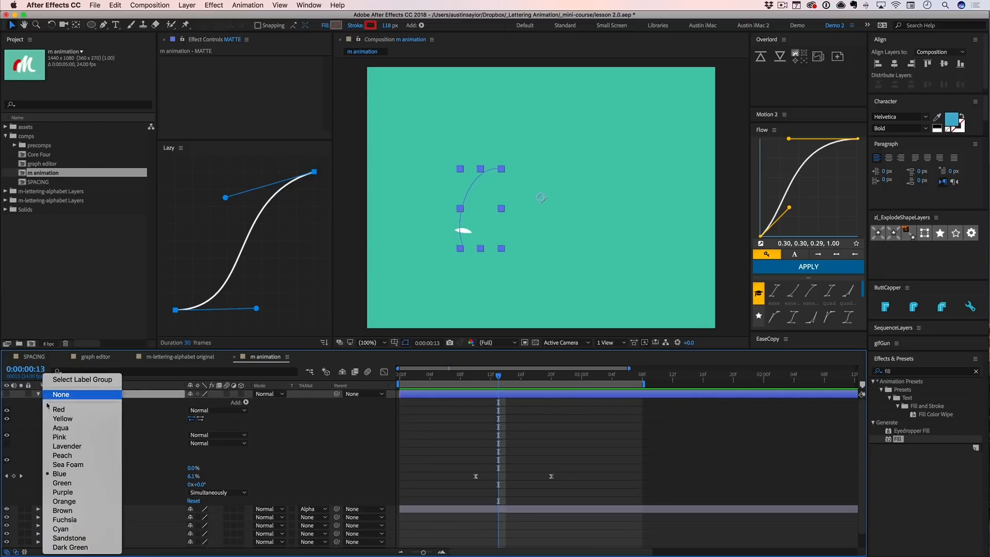
{"action": "left_click", "coordinate": [82, 528]}
{"action": "key", "text": "u"}
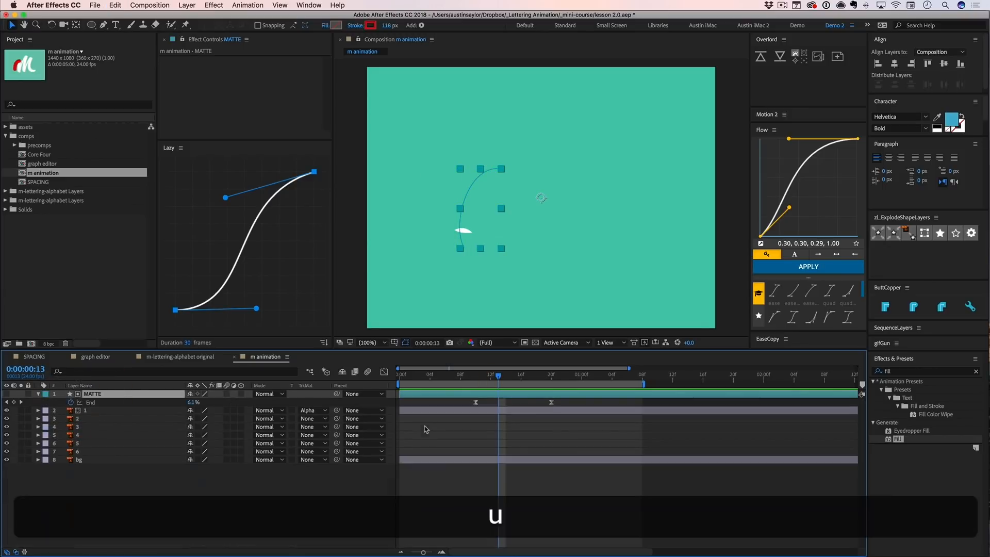
{"action": "left_click", "coordinate": [435, 427]}
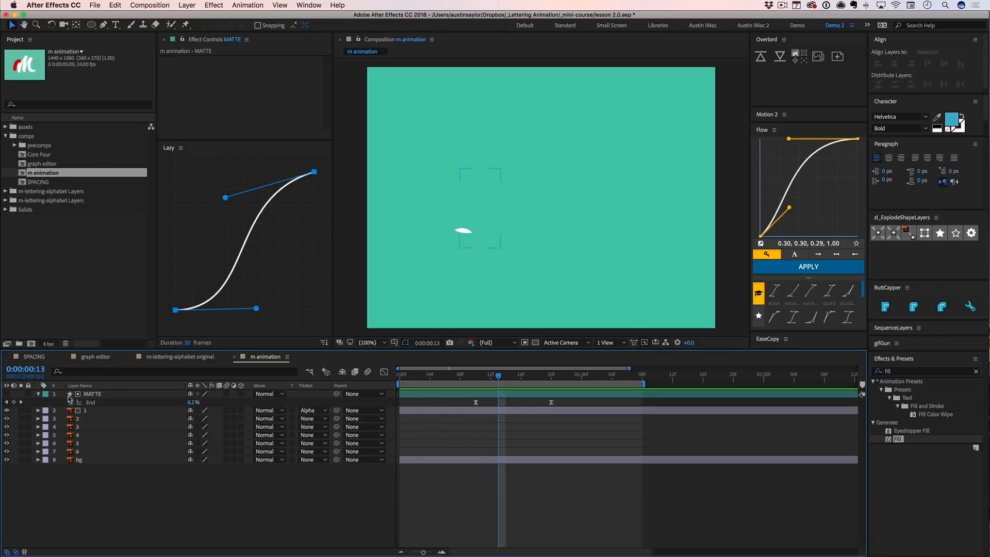
{"action": "left_click", "coordinate": [110, 395]}
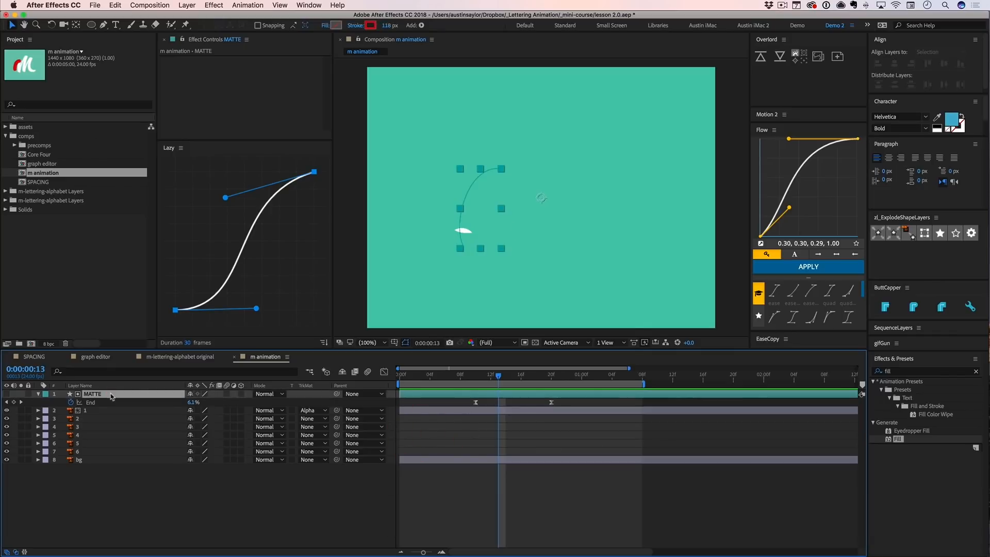
{"action": "left_click", "coordinate": [417, 407]}
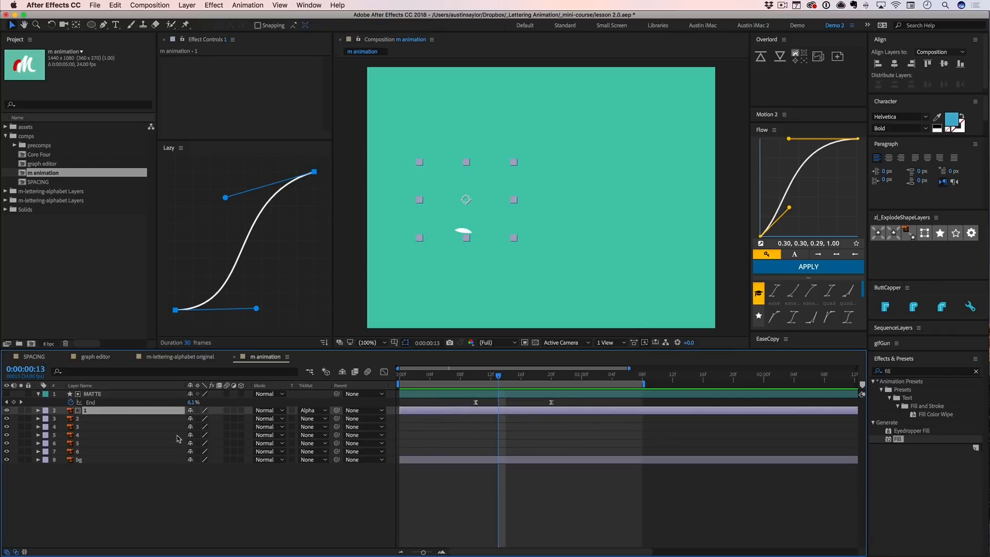
{"action": "left_click", "coordinate": [143, 520]}
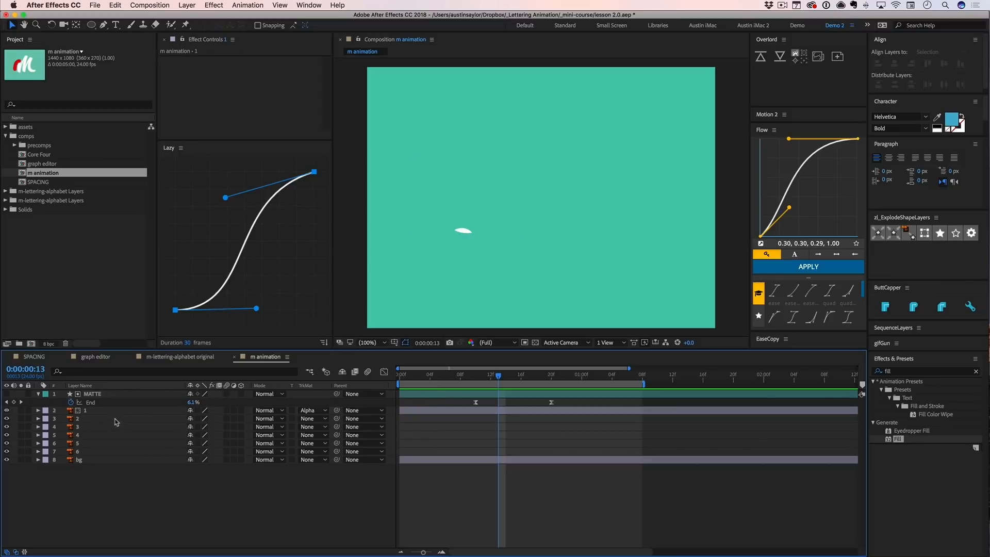
- Add a new shape layer directly above layer 2 and shift layer 2 in time to start at 0:00:00:12
{"action": "left_click", "coordinate": [91, 419]}
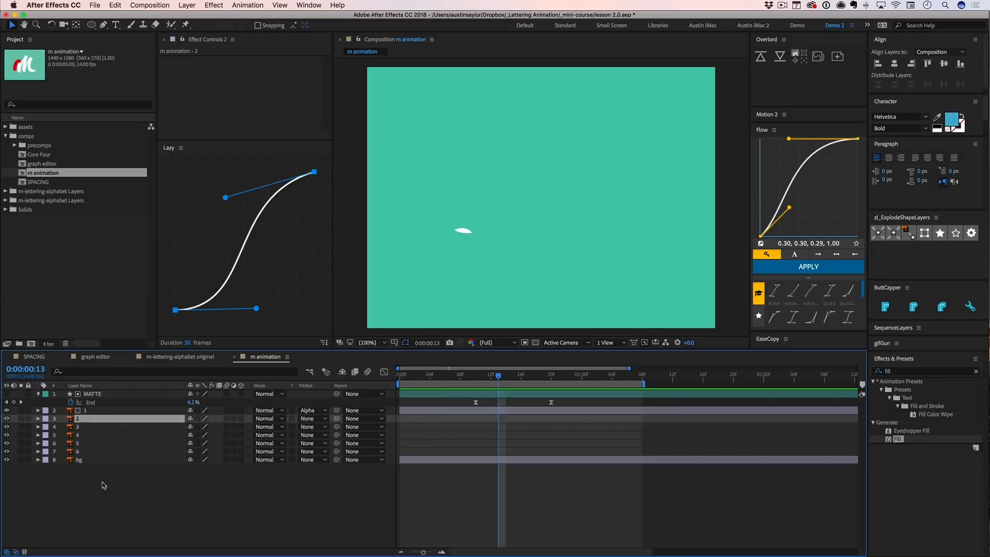
{"action": "right_click", "coordinate": [92, 444]}
{"action": "mouse_move", "coordinate": [196, 454]}
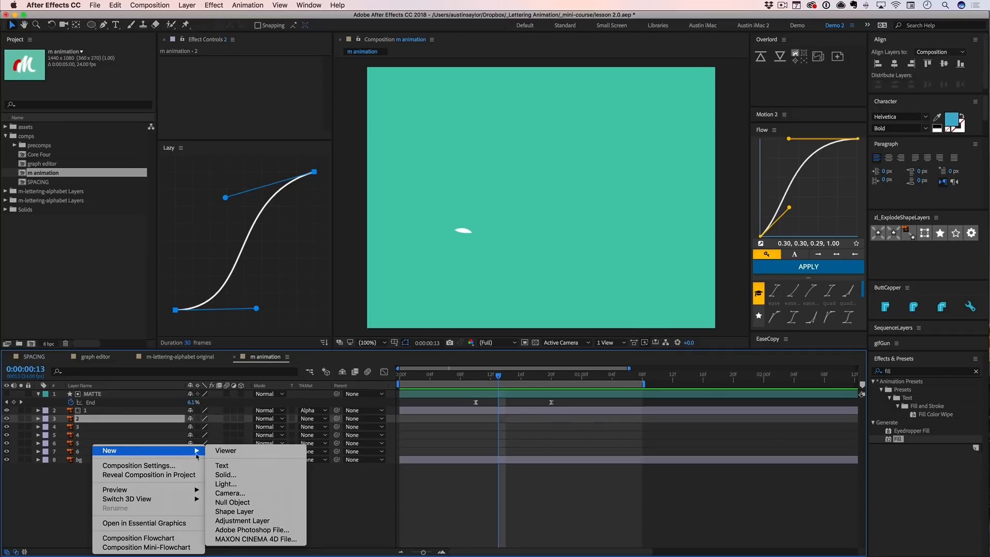
{"action": "left_click", "coordinate": [253, 511]}
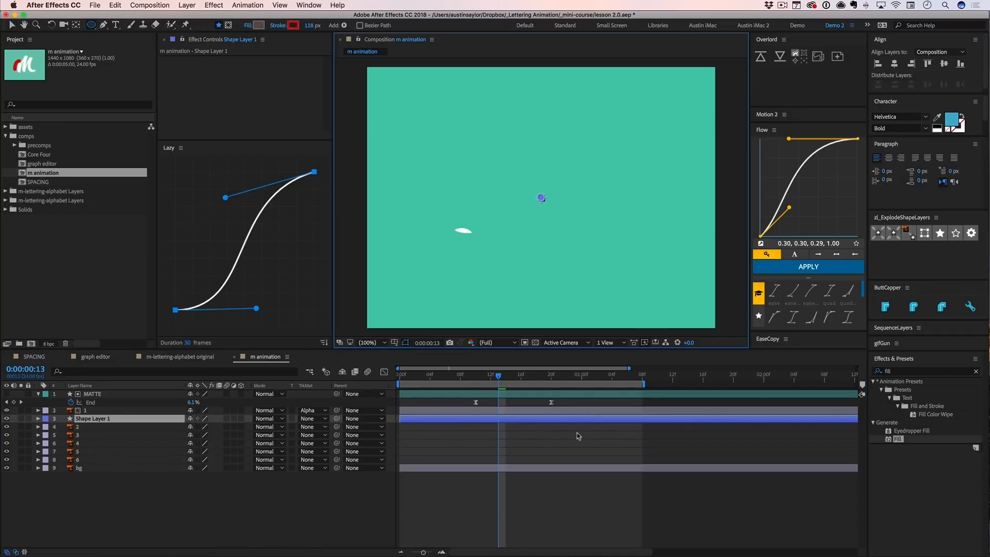
{"action": "key", "text": "minus"}
{"action": "left_click_drag", "start_coordinate": [670, 427], "coordinate": [461, 433]}
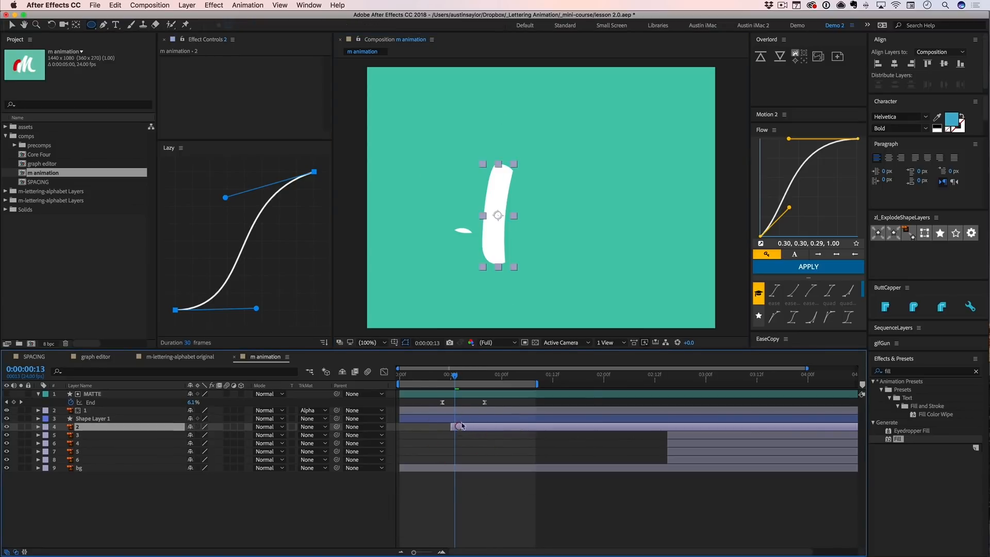
{"action": "key", "text": "g"}
{"action": "left_click_drag", "start_coordinate": [503, 150], "coordinate": [519, 229]}
{"action": "mouse_move", "coordinate": [535, 175]}
{"action": "left_mouse_down"}
{"action": "mouse_move", "coordinate": [523, 132]}
{"action": "mouse_move", "coordinate": [498, 164]}
{"action": "left_mouse_up"}
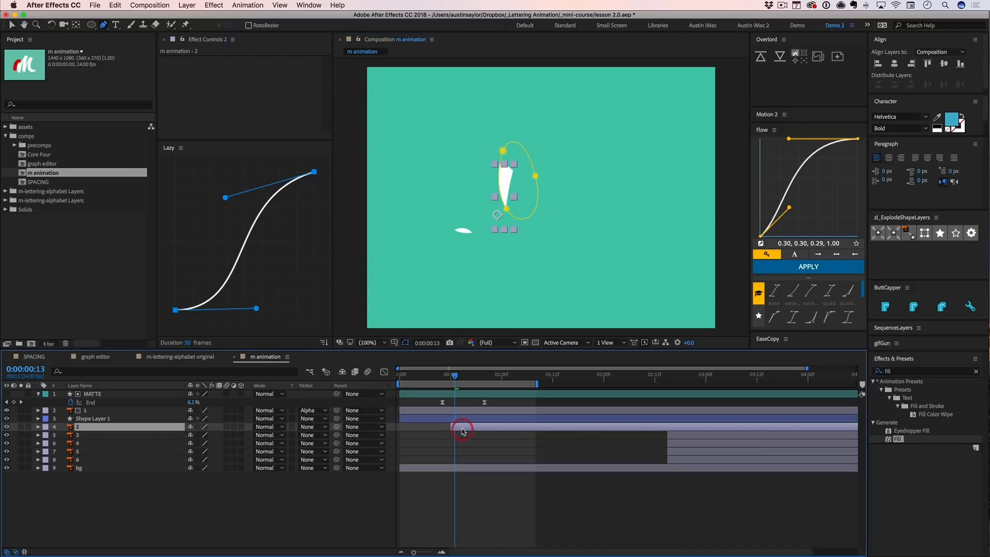
{"action": "key", "text": "super+z"}
{"action": "key", "text": "super+z"}
{"action": "key", "text": "super+z"}
{"action": "key", "text": "super+z"}
{"action": "key", "text": "super+z"}
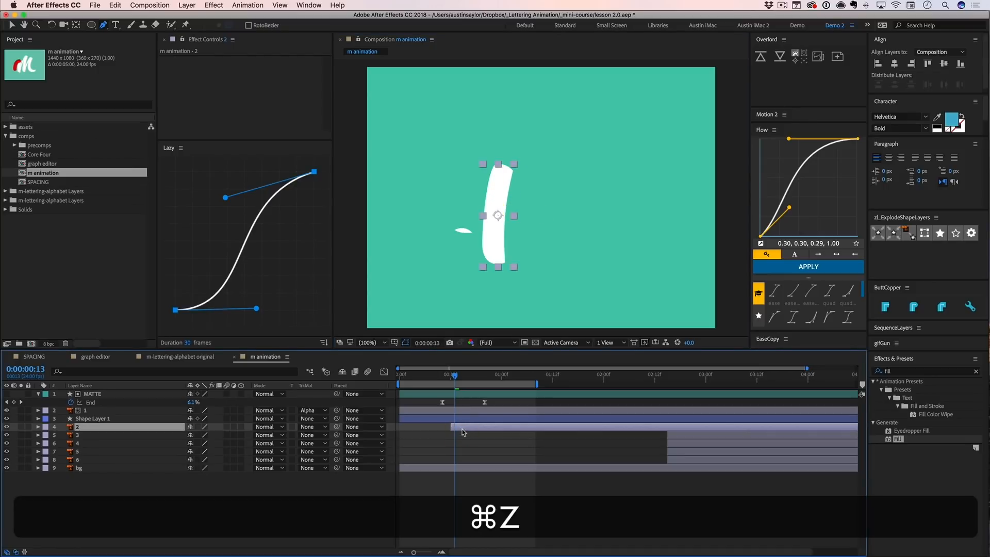
- Rename the new shape layer MATTE and change its label colour to Cyan
{"action": "left_click", "coordinate": [458, 420]}
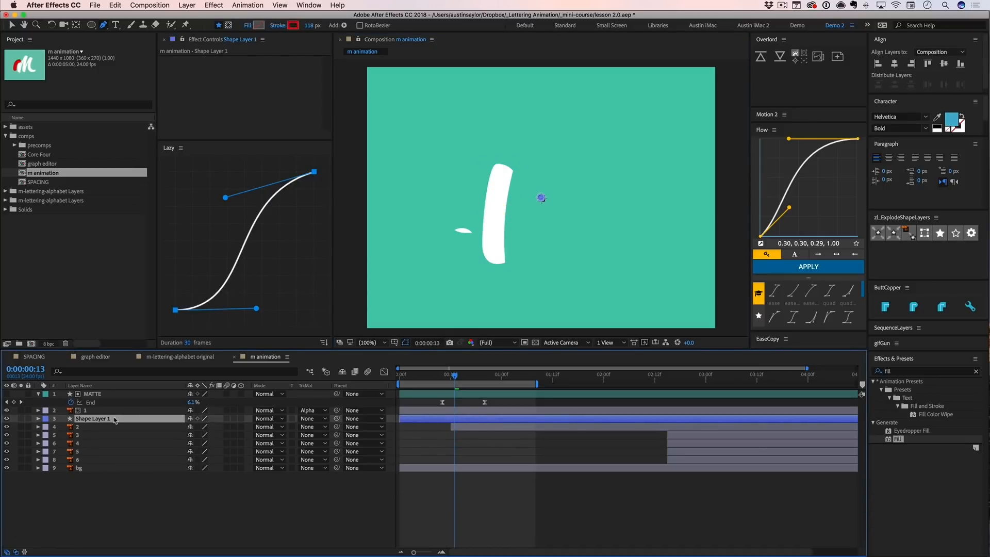
{"action": "key", "text": "Return"}
{"action": "type", "text": "MATTE"}
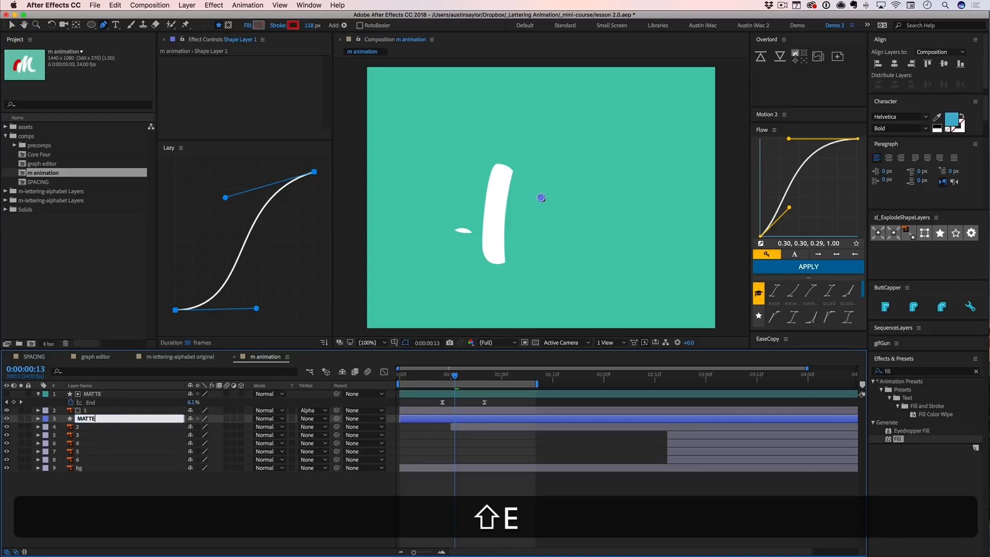
{"action": "key", "text": "shift+Return"}
{"action": "left_click", "coordinate": [45, 418]}
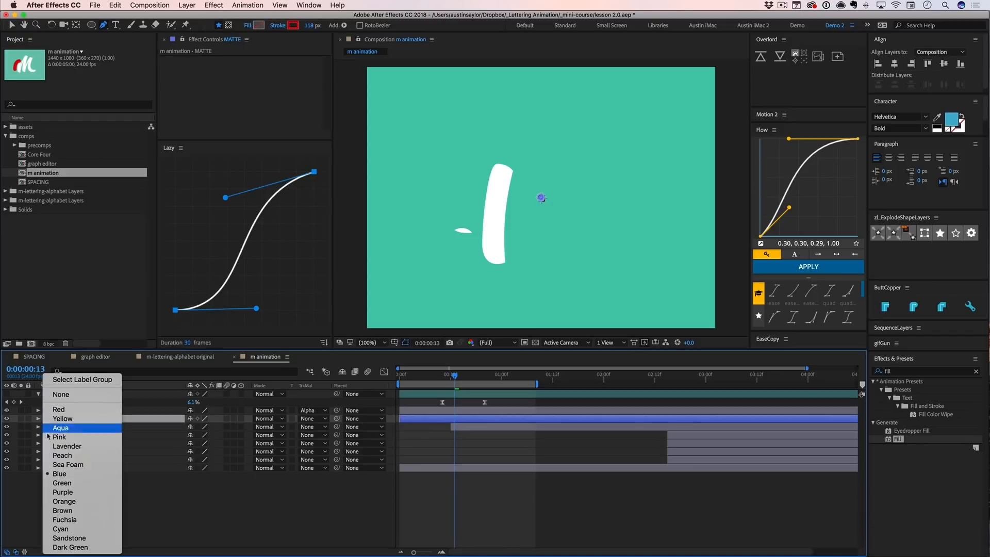
{"action": "left_click", "coordinate": [65, 537]}
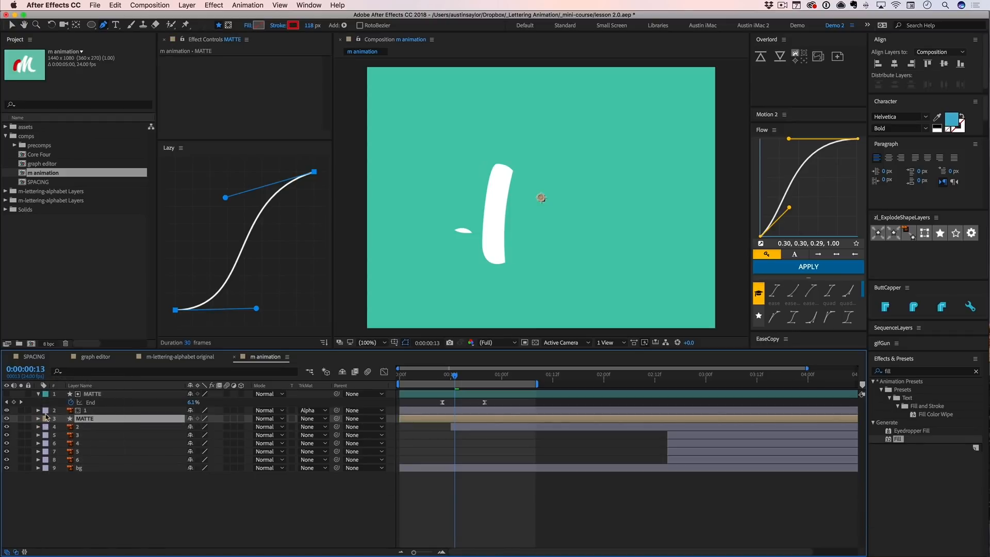
{"action": "left_click", "coordinate": [46, 418]}
{"action": "left_click", "coordinate": [63, 528]}
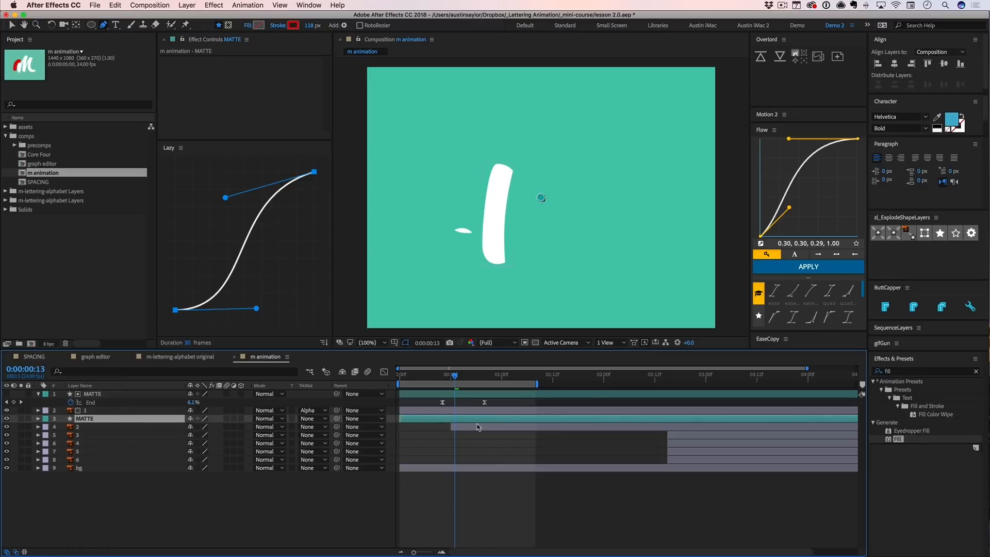
- Draw a curved two-point Pen path down layer 2's letter stroke on the new MATTE layer and adjust the path's end points
{"action": "key", "text": "g"}
{"action": "left_click_drag", "start_coordinate": [509, 147], "coordinate": [507, 157]}
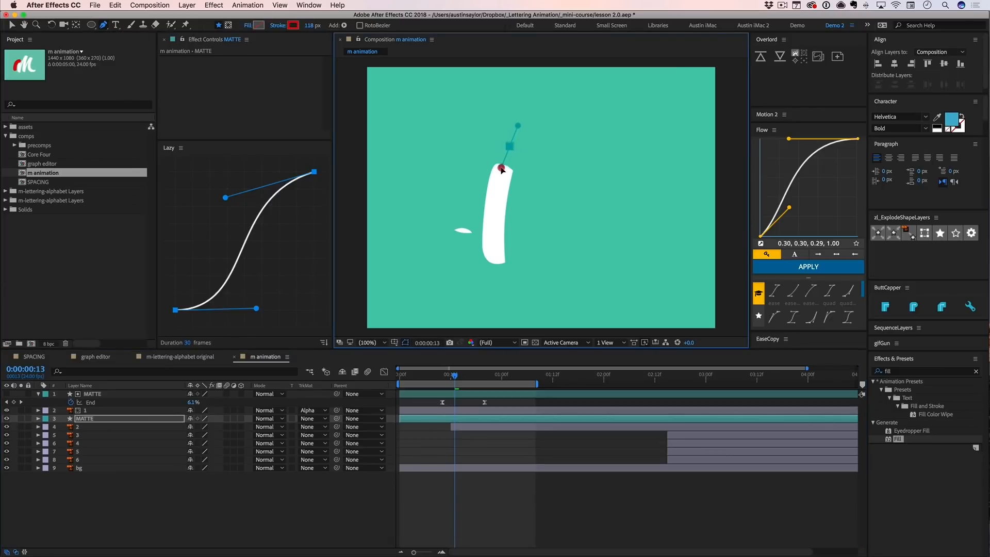
{"action": "mouse_move", "coordinate": [495, 257]}
{"action": "left_mouse_down"}
{"action": "mouse_move", "coordinate": [499, 279]}
{"action": "mouse_move", "coordinate": [472, 260]}
{"action": "left_mouse_up"}
{"action": "key", "text": "v"}
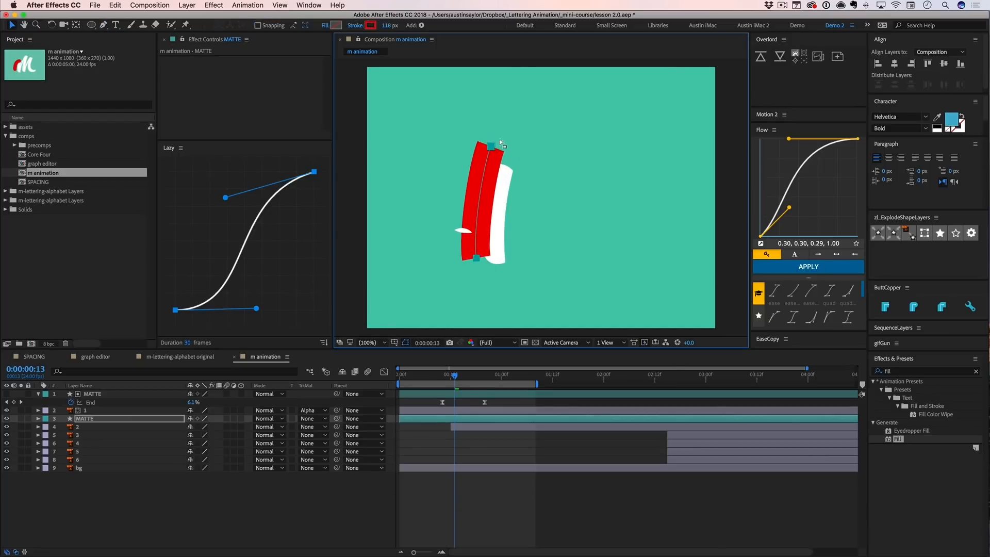
{"action": "left_click", "coordinate": [491, 147]}
{"action": "left_click_drag", "start_coordinate": [491, 146], "coordinate": [493, 143]}
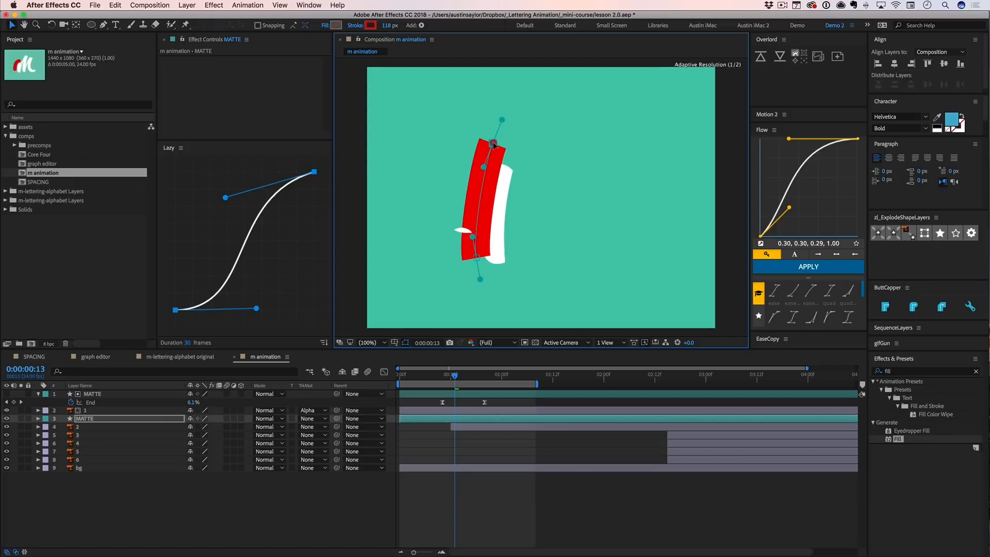
{"action": "left_click_drag", "start_coordinate": [475, 257], "coordinate": [488, 256]}
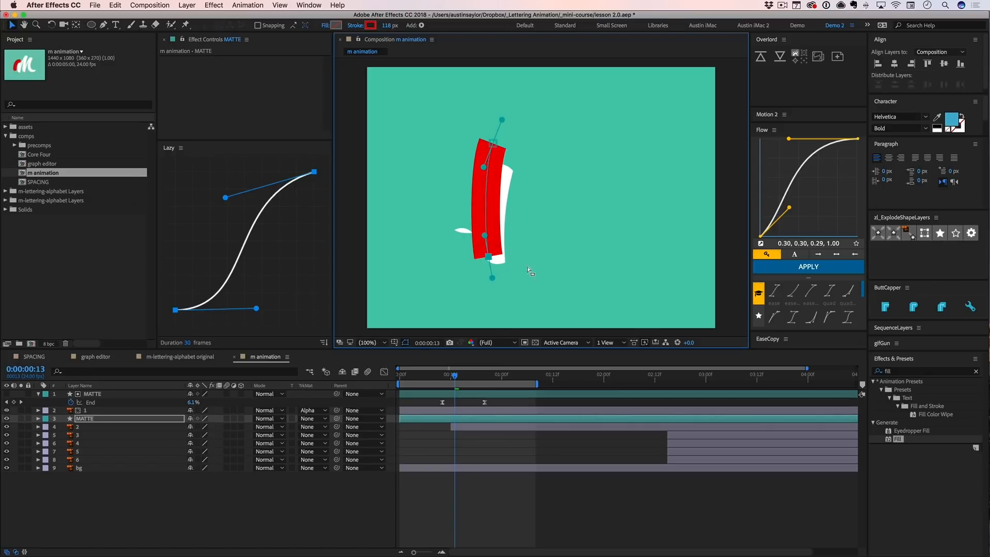
{"action": "left_click_drag", "start_coordinate": [490, 264], "coordinate": [490, 256]}
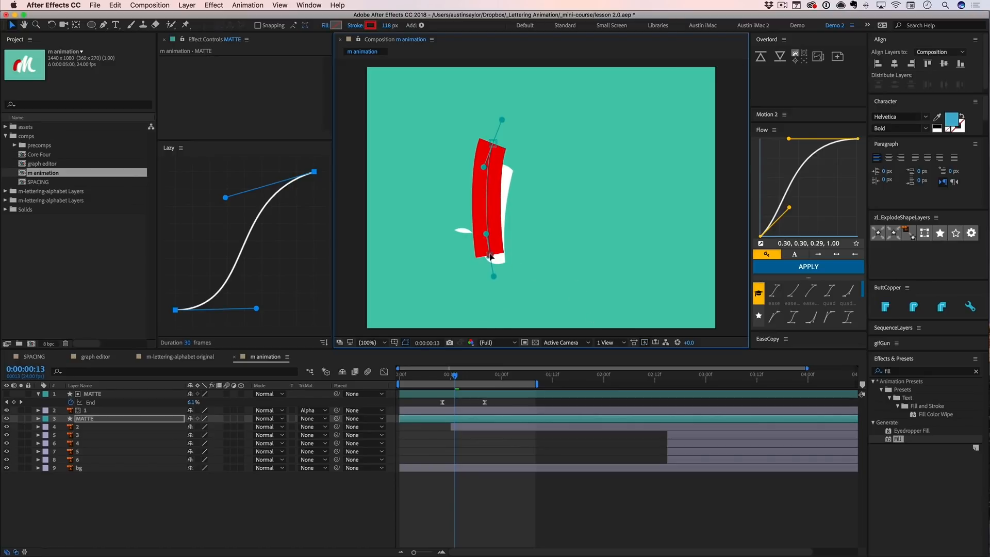
- Give the new matte stroke round caps and reposition both path end points so the stroke covers layer 2's letter stroke
{"action": "left_click", "coordinate": [914, 310]}
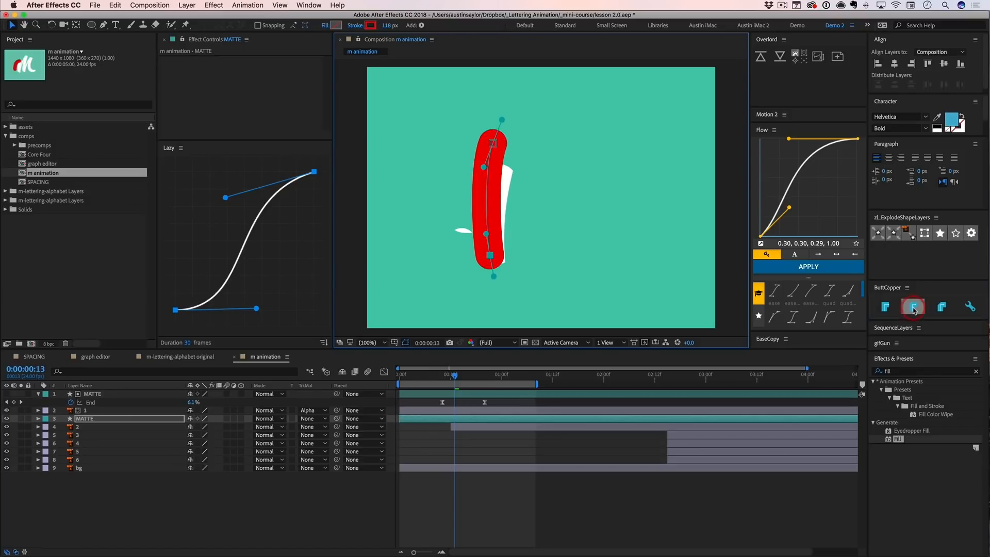
{"action": "left_click_drag", "start_coordinate": [492, 255], "coordinate": [494, 251]}
{"action": "left_click", "coordinate": [495, 253]}
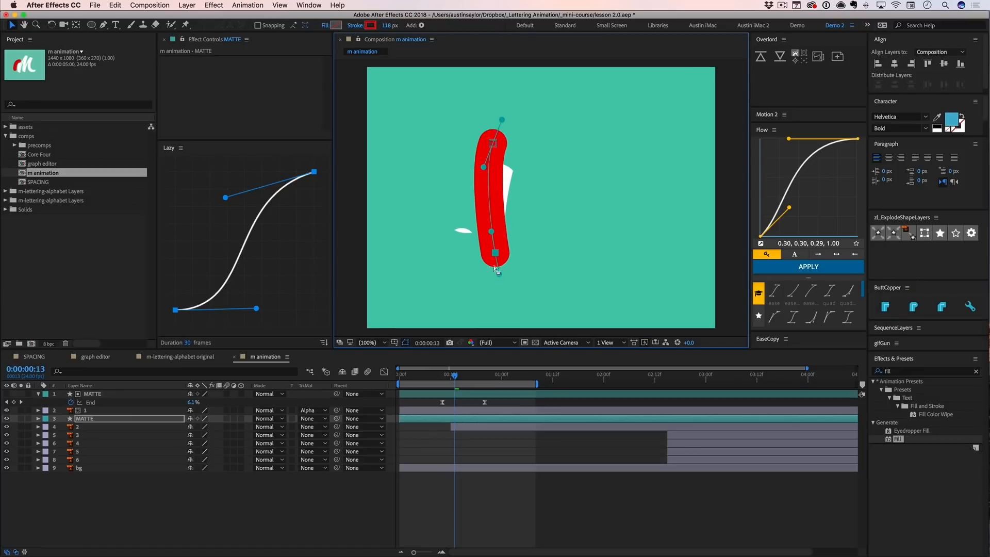
{"action": "key", "text": "."}
{"action": "left_click_drag", "start_coordinate": [503, 252], "coordinate": [488, 227]}
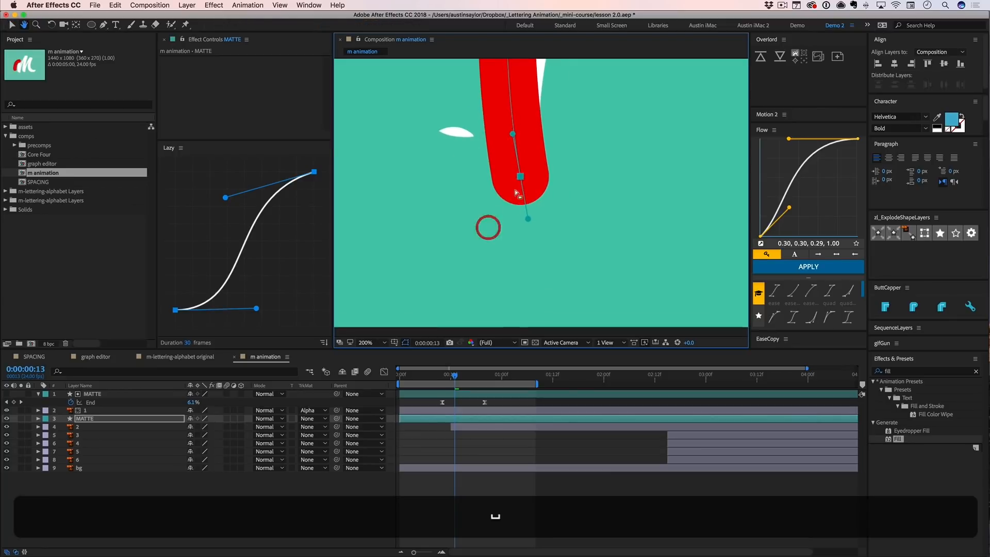
{"action": "mouse_move", "coordinate": [521, 175]}
{"action": "left_mouse_down"}
{"action": "mouse_move", "coordinate": [517, 152]}
{"action": "mouse_move", "coordinate": [523, 177]}
{"action": "mouse_move", "coordinate": [502, 257]}
{"action": "left_mouse_up"}
{"action": "key", "text": "space"}
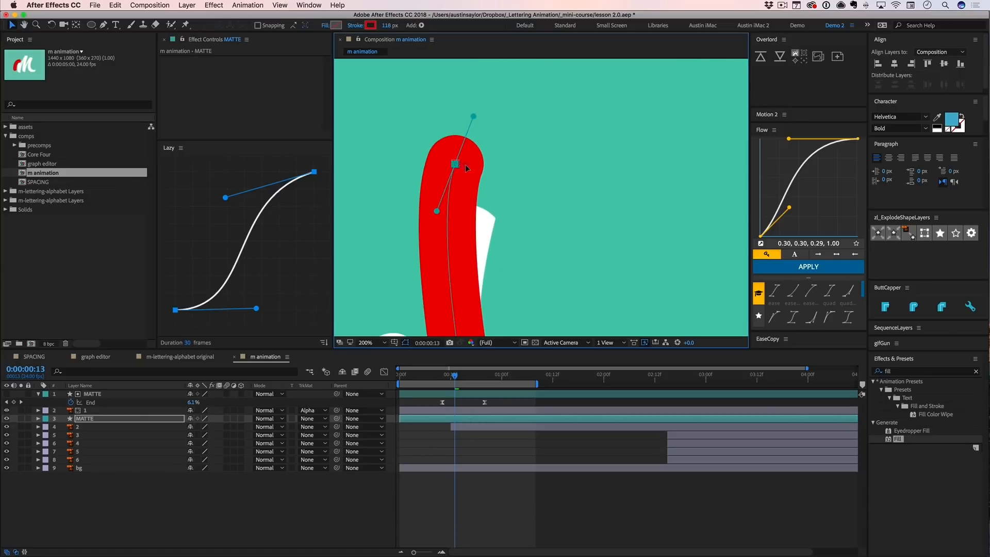
{"action": "mouse_move", "coordinate": [455, 165]}
{"action": "left_mouse_down"}
{"action": "mouse_move", "coordinate": [480, 176]}
{"action": "mouse_move", "coordinate": [462, 109]}
{"action": "mouse_move", "coordinate": [483, 187]}
{"action": "left_mouse_up"}
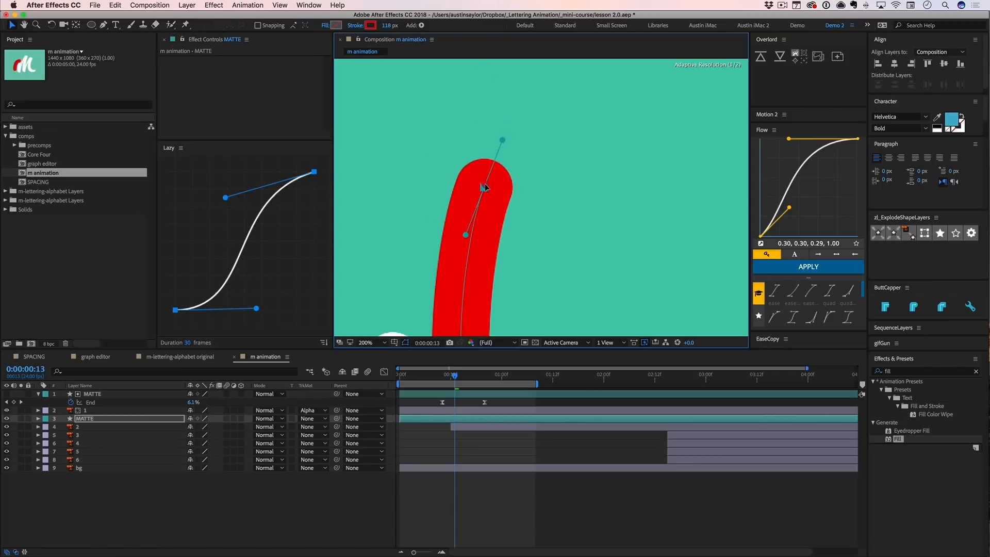
- Add Trim Paths to the shape in the new MATTE layer and set its End to 1%
{"action": "left_click", "coordinate": [38, 418]}
{"action": "left_click", "coordinate": [246, 427]}
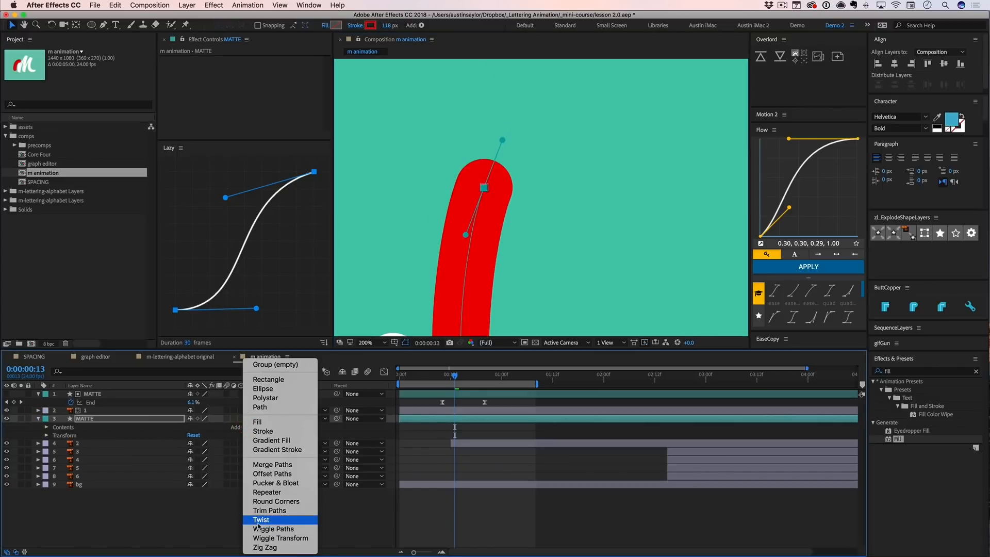
{"action": "left_click", "coordinate": [269, 511]}
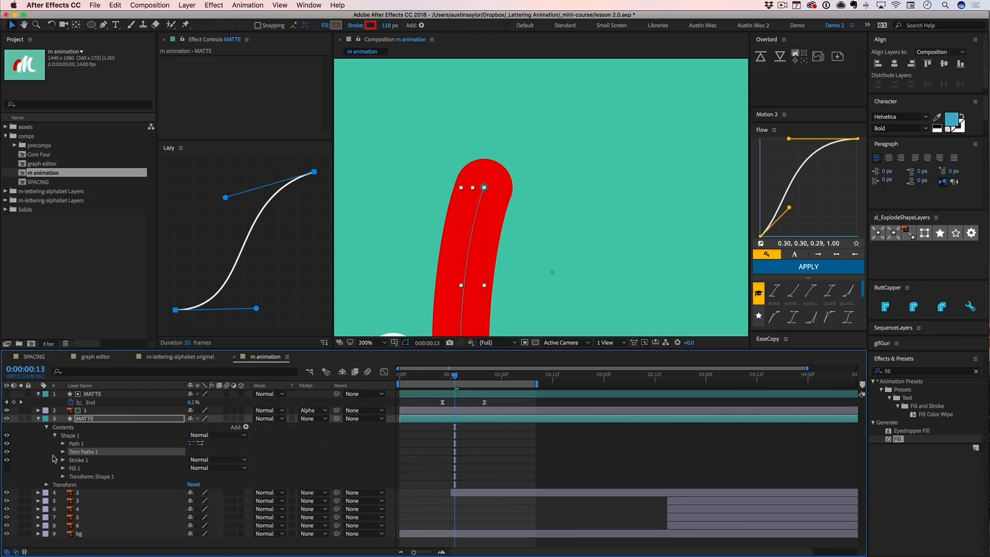
{"action": "left_click", "coordinate": [62, 452]}
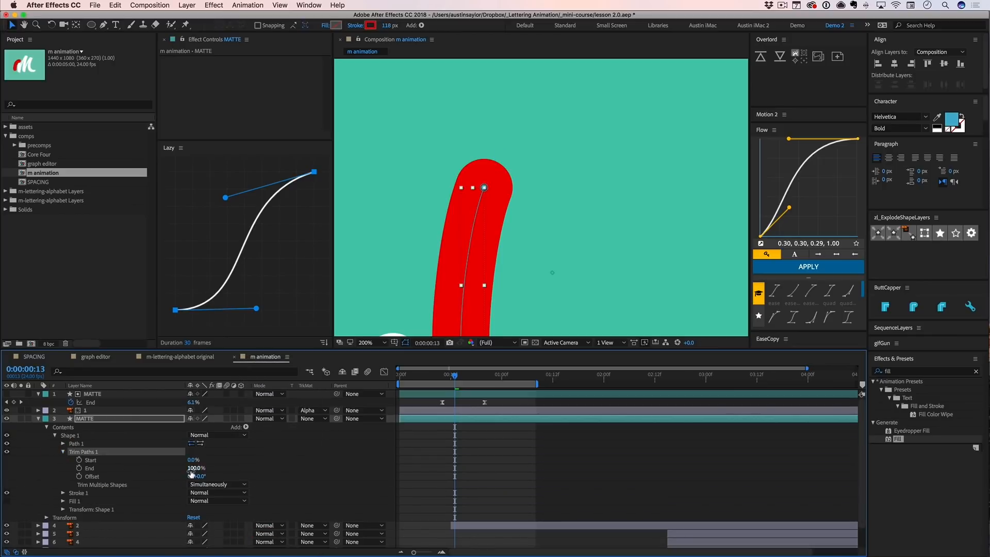
{"action": "left_click_drag", "start_coordinate": [191, 473], "coordinate": [126, 470]}
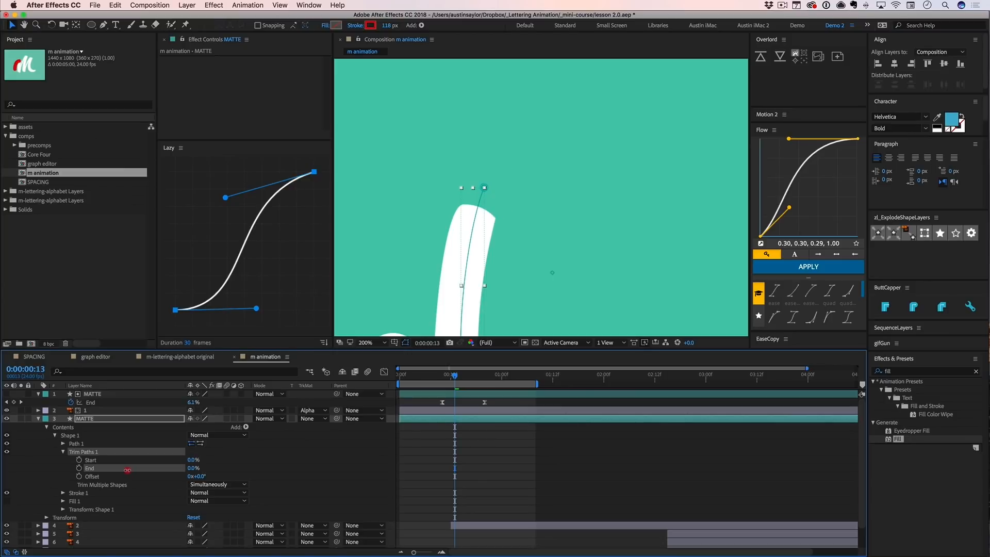
{"action": "left_click", "coordinate": [191, 468]}
{"action": "type", "text": "1"}
{"action": "left_click", "coordinate": [264, 466]}
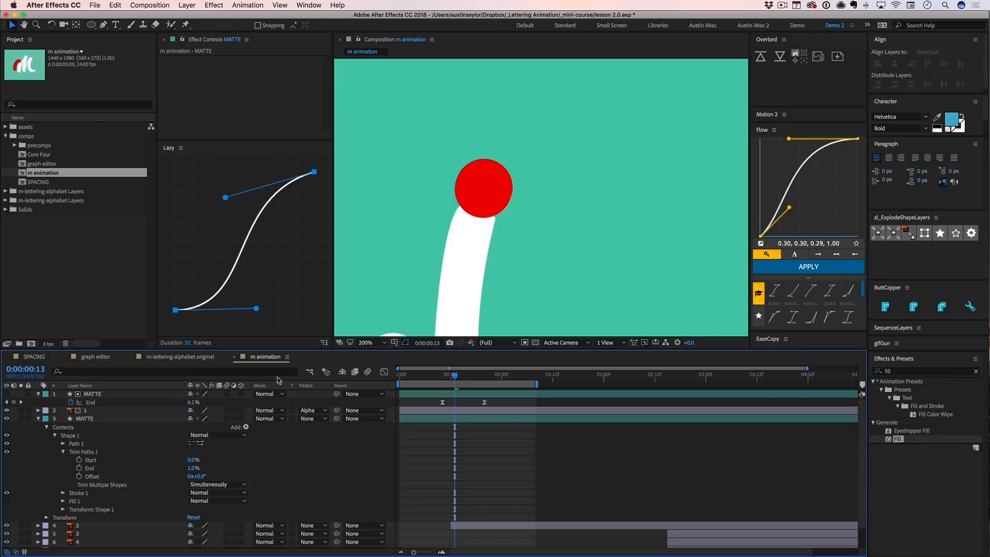
- Select Path 1 of the new MATTE and move its upper point higher until the round cap clears the letter stroke
{"action": "left_click", "coordinate": [63, 443]}
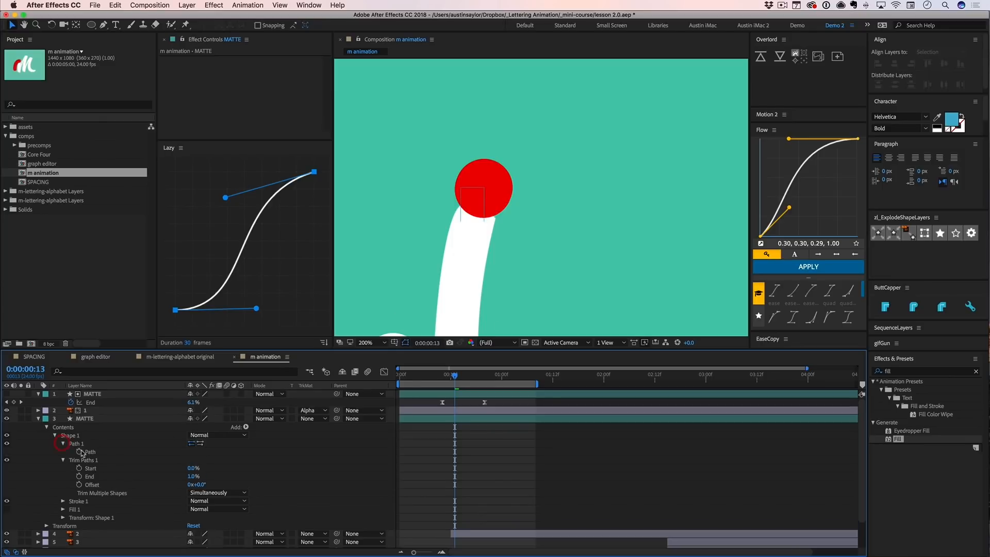
{"action": "left_click", "coordinate": [90, 454]}
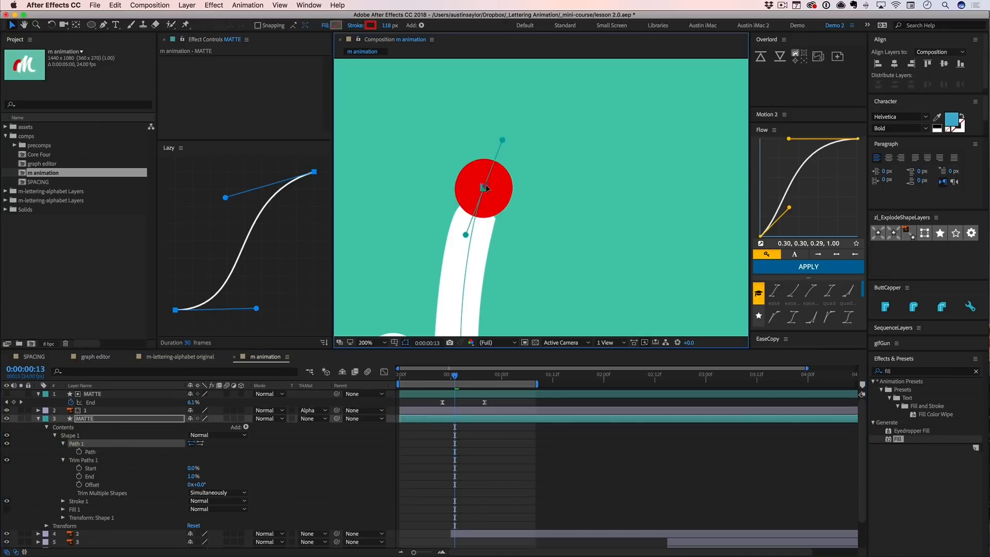
{"action": "left_click_drag", "start_coordinate": [484, 189], "coordinate": [490, 178]}
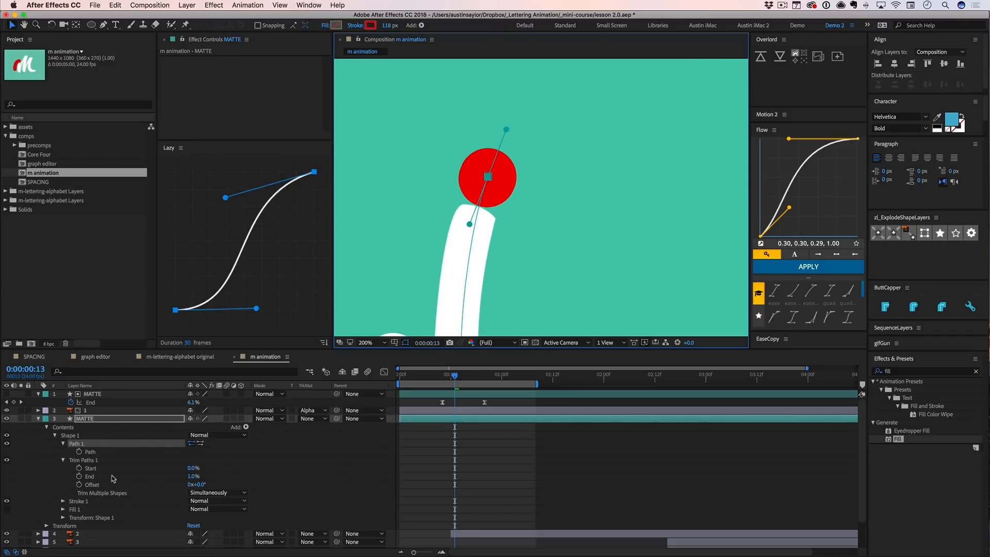
- Keyframe the new MATTE's Trim Paths End at 0% on 0:00:00:13 and 100% on 0:00:00:23
{"action": "left_click_drag", "start_coordinate": [190, 476], "coordinate": [129, 481]}
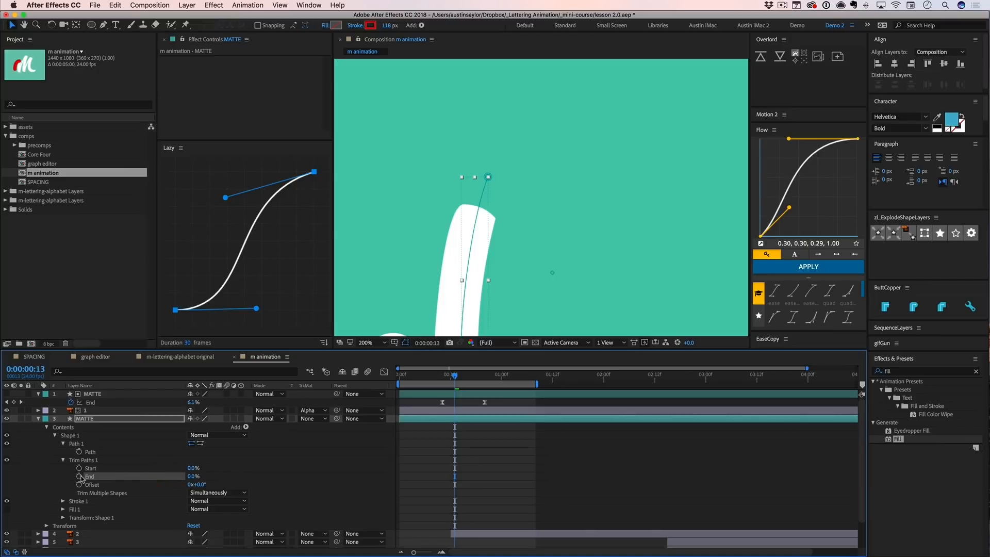
{"action": "key", "text": "shift+super+Right"}
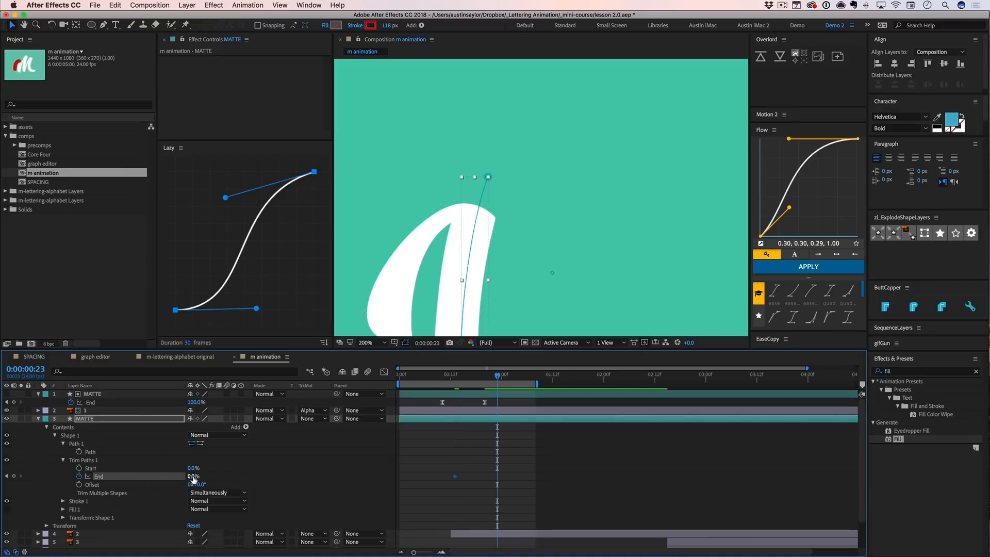
{"action": "left_click_drag", "start_coordinate": [194, 479], "coordinate": [255, 477]}
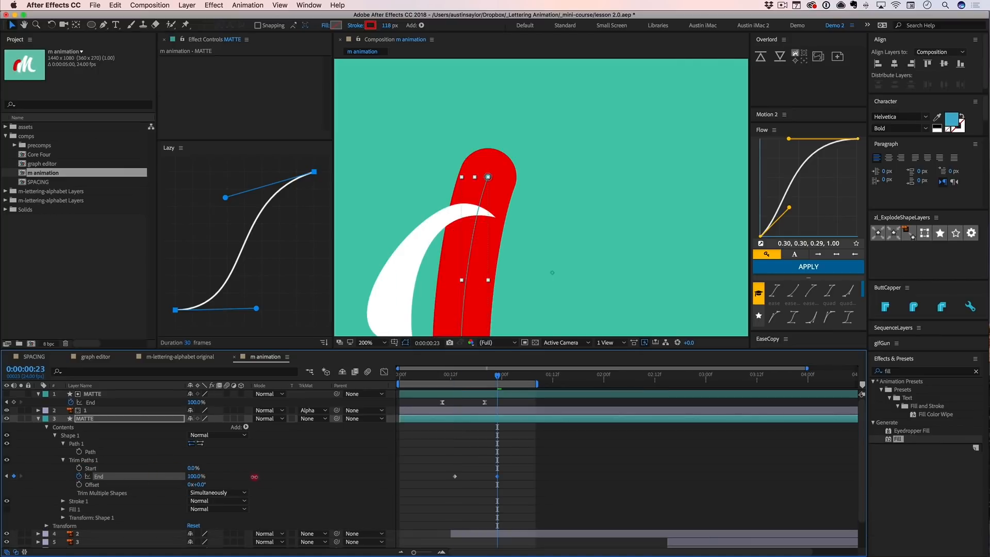
{"action": "key", "text": "/"}
{"action": "key", "text": "alt+/"}
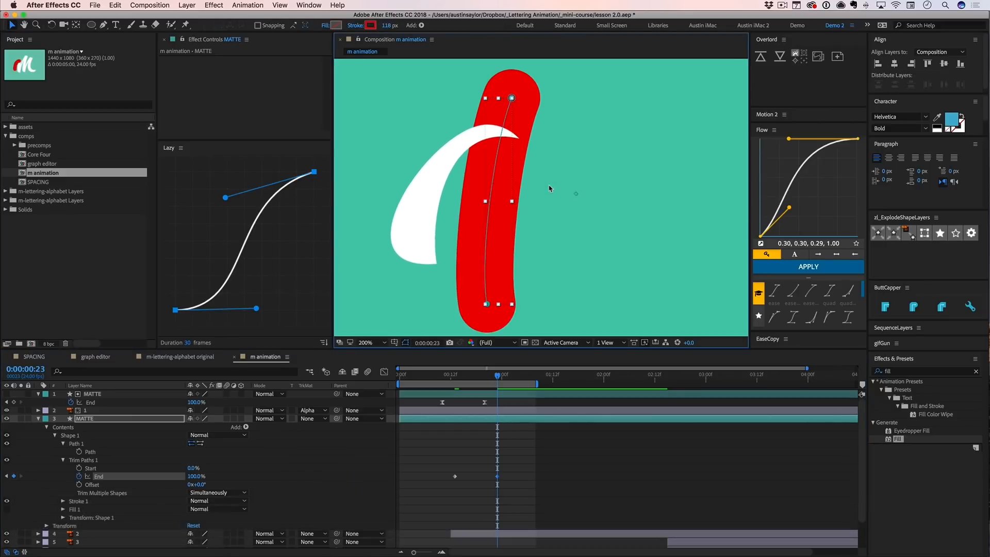
- Set layer 2's track matte to Alpha Matte using the MATTE layer directly above it
{"action": "left_click", "coordinate": [535, 464]}
{"action": "left_click_drag", "start_coordinate": [447, 375], "coordinate": [507, 376]}
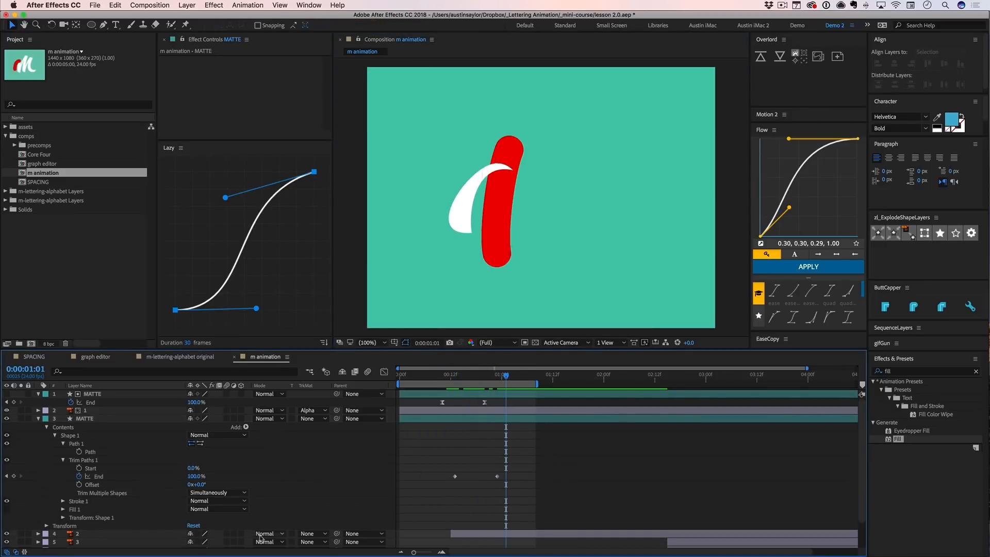
{"action": "left_click", "coordinate": [96, 533]}
{"action": "scroll", "coordinate": [104, 511], "scroll_direction": "down", "scroll_amount": 2}
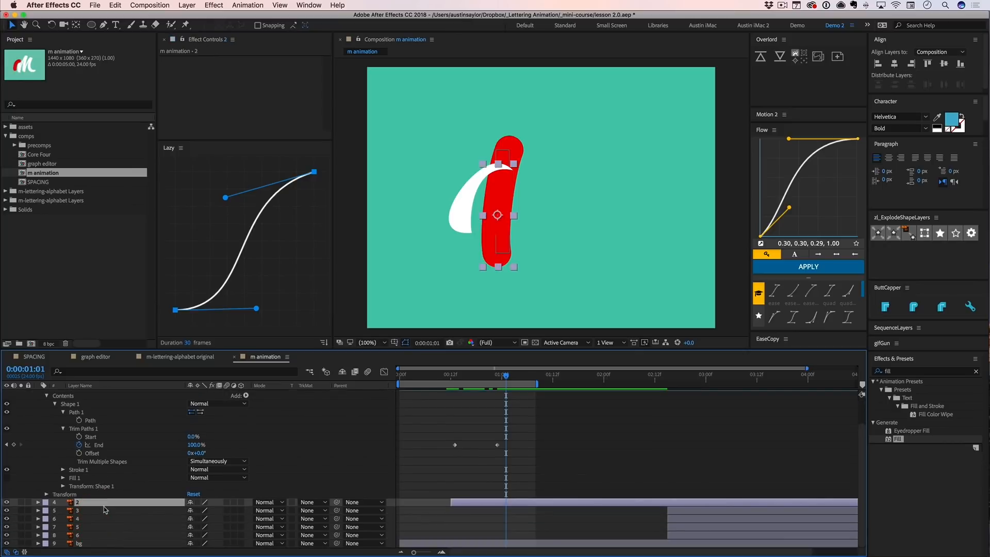
{"action": "left_click", "coordinate": [302, 503]}
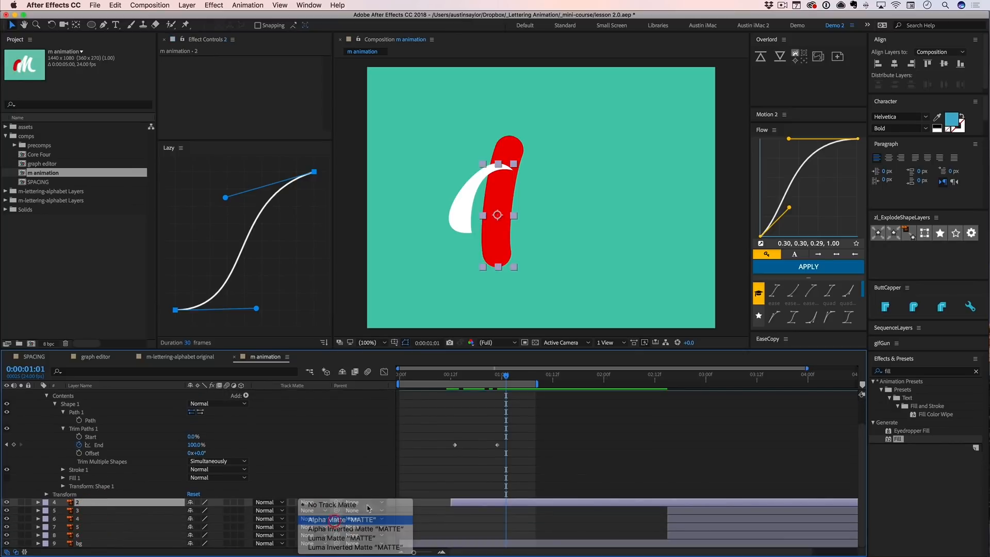
{"action": "left_click", "coordinate": [335, 520]}
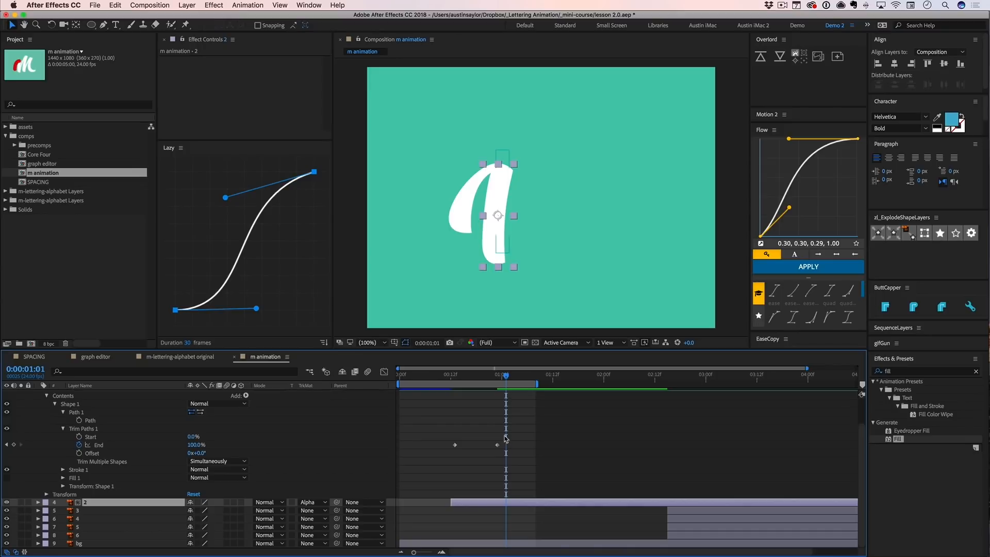
- Show only the layers' keyframed properties and check the two stroke reveals around 0:00:00:17
{"action": "key", "text": "minus"}
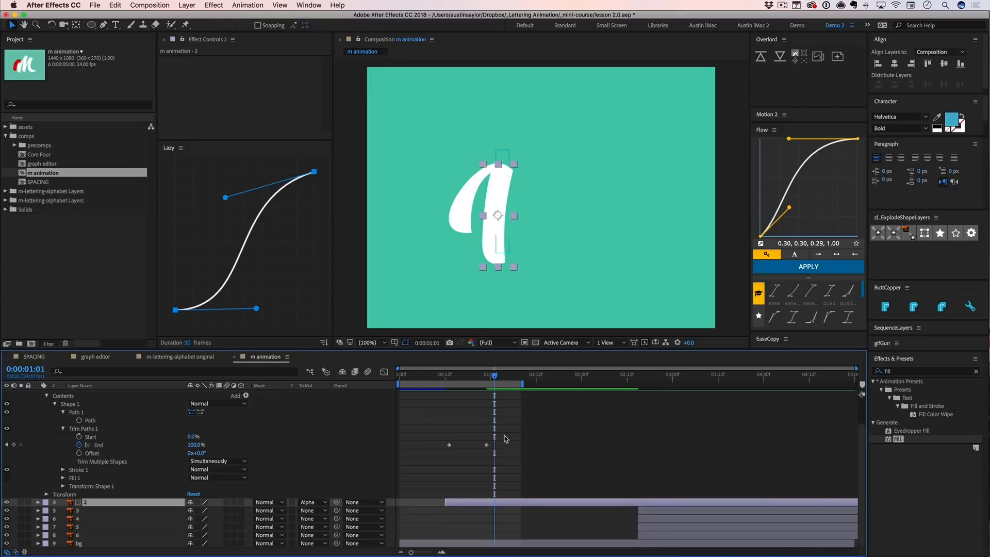
{"action": "key", "text": "u"}
{"action": "key", "text": "u"}
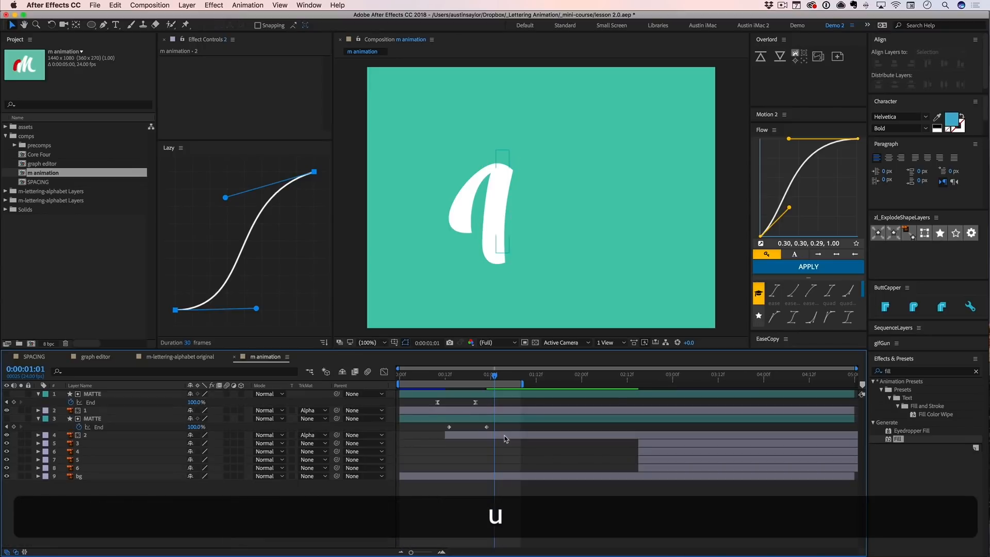
{"action": "mouse_move", "coordinate": [468, 375]}
{"action": "left_mouse_down"}
{"action": "mouse_move", "coordinate": [438, 375]}
{"action": "mouse_move", "coordinate": [464, 372]}
{"action": "left_mouse_up"}
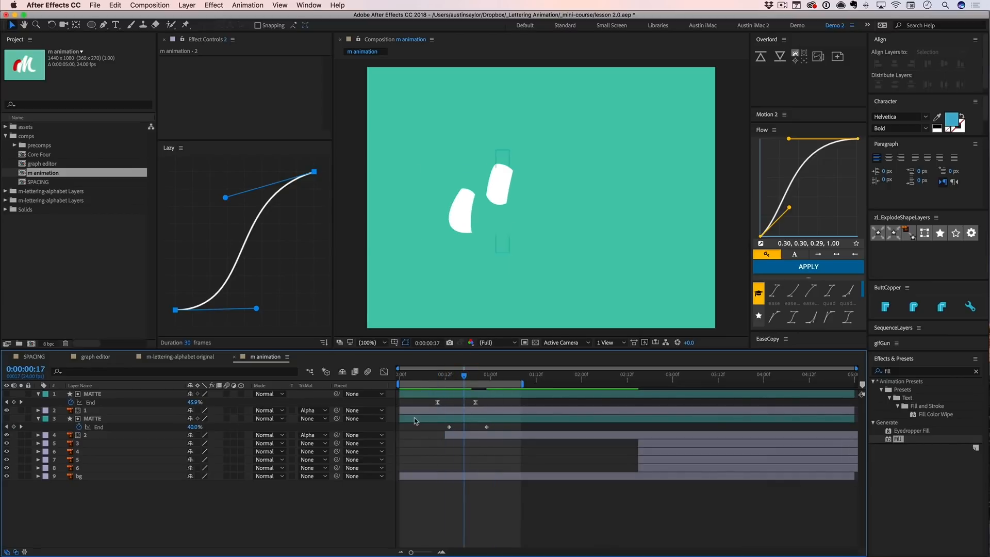
- Shift the second MATTE and layer 2 together in time so both start at about 0:00:00:18
{"action": "left_click_drag", "start_coordinate": [398, 418], "coordinate": [475, 420]}
{"action": "left_click", "coordinate": [445, 434]}
{"action": "left_click", "coordinate": [453, 418], "text": "shift"}
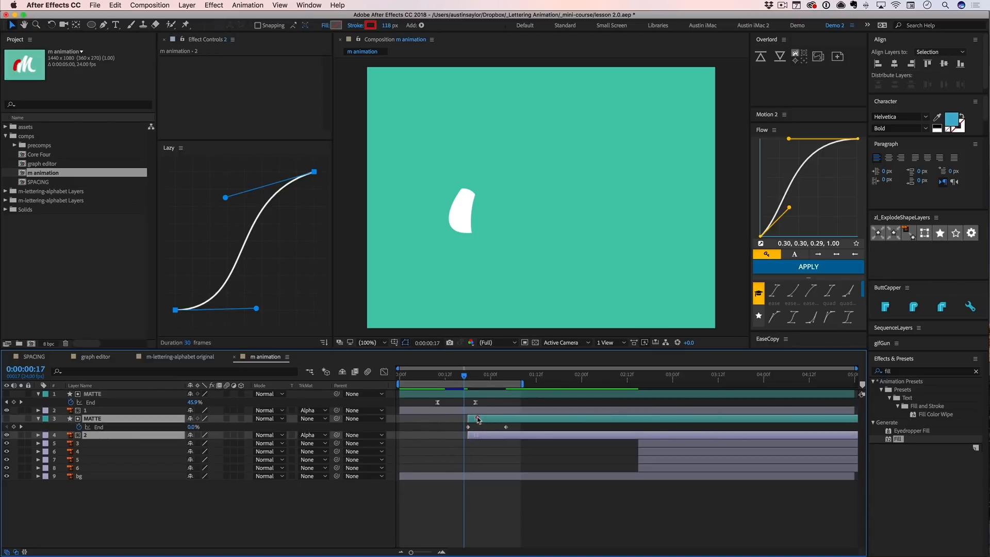
{"action": "left_click", "coordinate": [483, 405]}
{"action": "mouse_move", "coordinate": [465, 377]}
{"action": "left_mouse_down"}
{"action": "mouse_move", "coordinate": [452, 377]}
{"action": "mouse_move", "coordinate": [487, 379]}
{"action": "mouse_move", "coordinate": [474, 379]}
{"action": "left_mouse_up"}
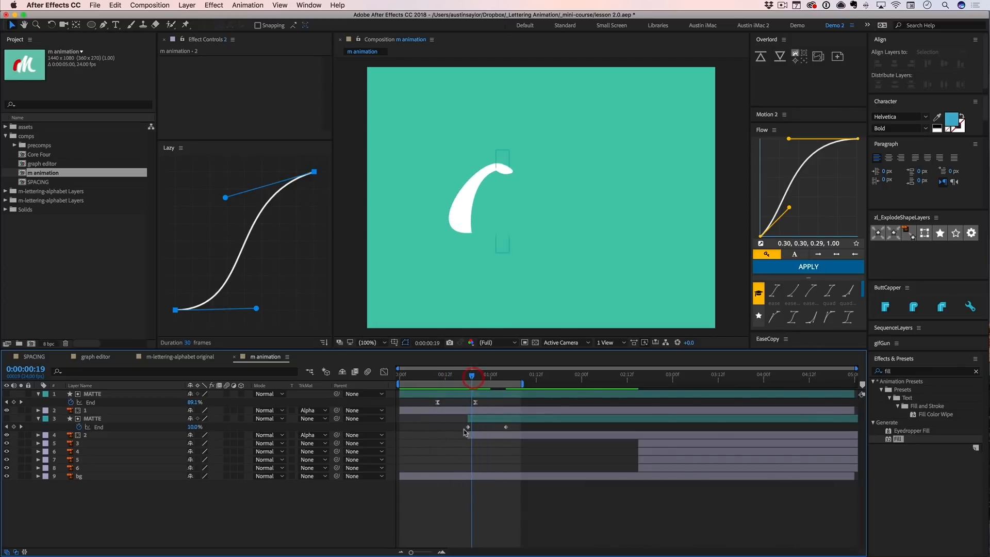
- Apply Easy Ease to both End keyframes of the second MATTE and check the handoff between strokes around 0:00:00:20
{"action": "left_click_drag", "start_coordinate": [461, 428], "coordinate": [514, 424]}
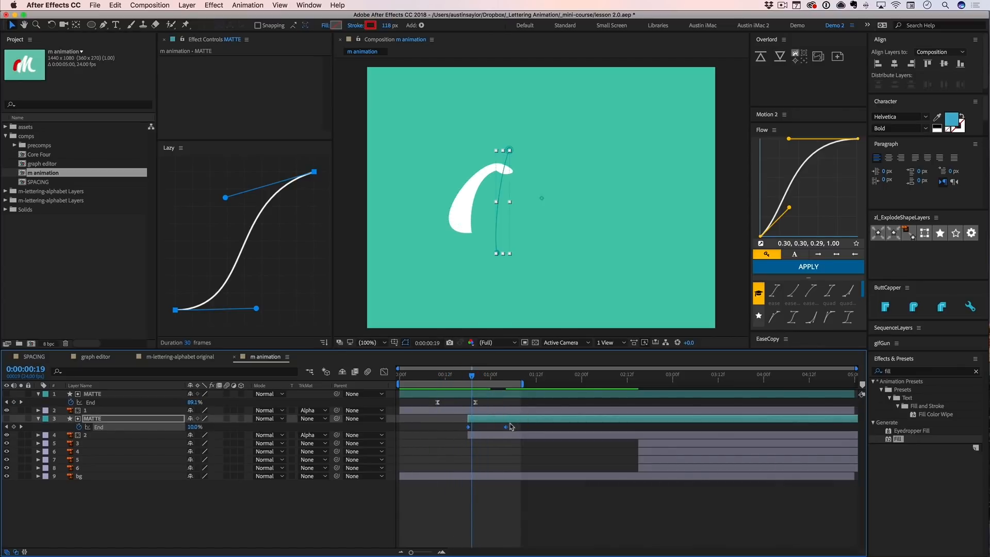
{"action": "key", "text": "F9"}
{"action": "left_click", "coordinate": [503, 452]}
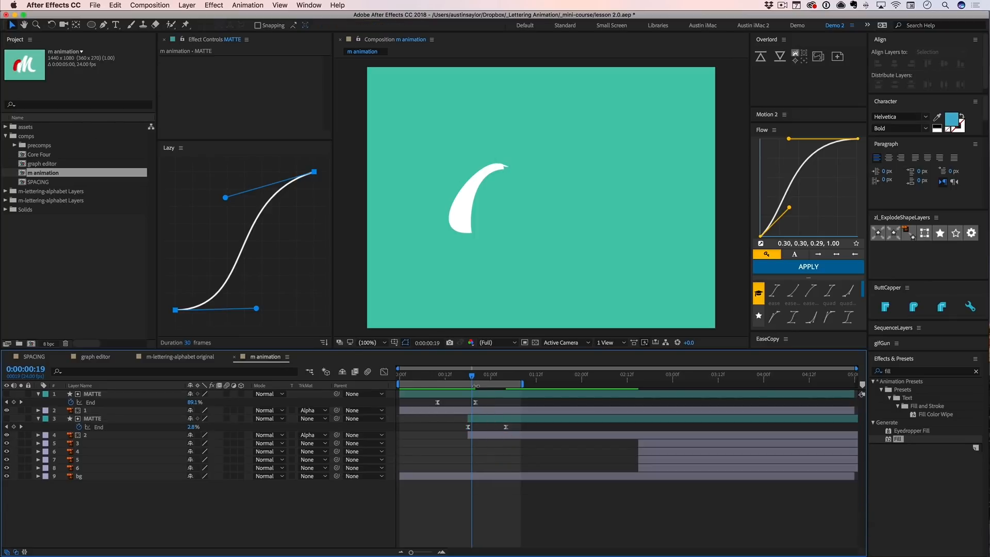
{"action": "mouse_move", "coordinate": [473, 378]}
{"action": "left_mouse_down"}
{"action": "mouse_move", "coordinate": [434, 378]}
{"action": "mouse_move", "coordinate": [497, 376]}
{"action": "mouse_move", "coordinate": [456, 376]}
{"action": "mouse_move", "coordinate": [477, 376]}
{"action": "left_mouse_up"}
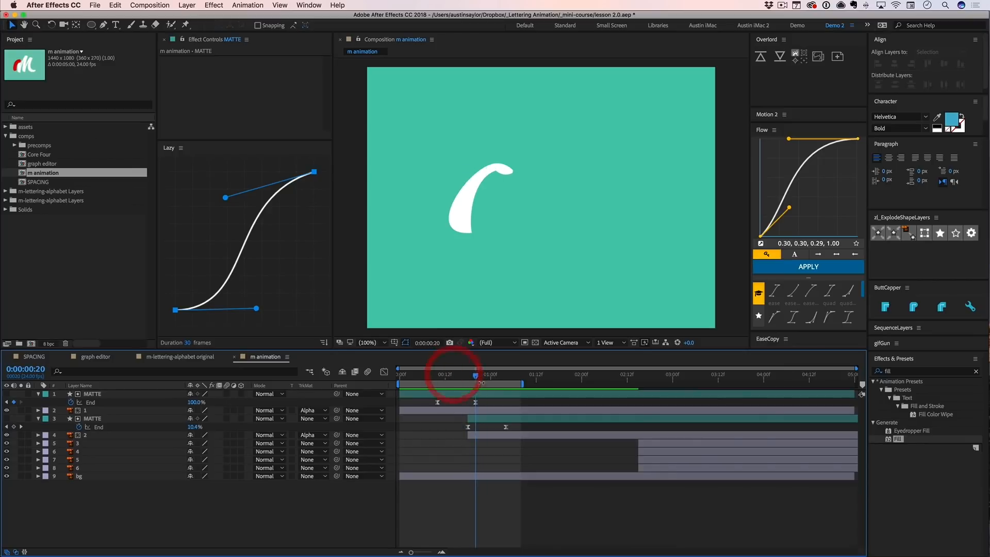
- Start the second MATTE and layer 2 at about 0:00:00:20 and inspect the first MATTE's End speed graph
{"action": "left_click_drag", "start_coordinate": [476, 402], "coordinate": [468, 406]}
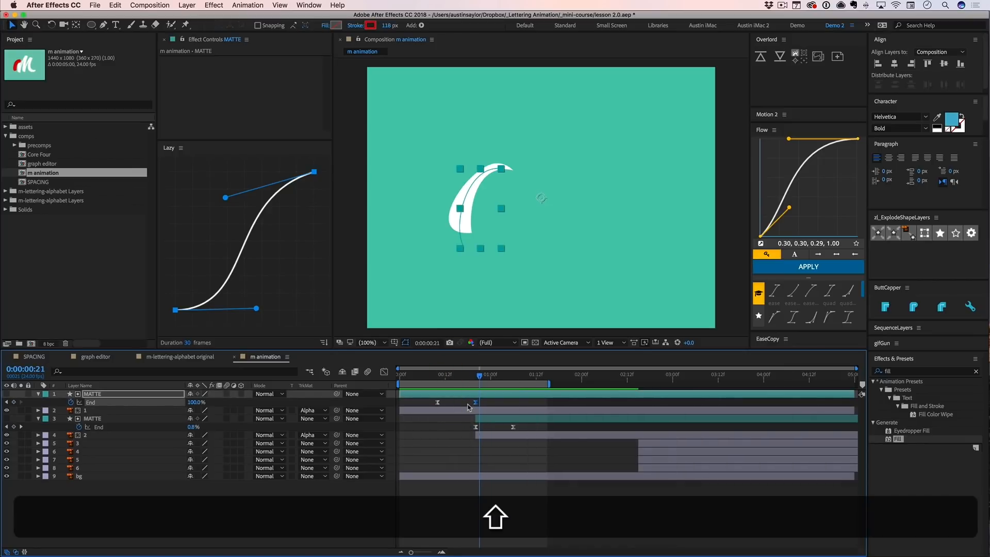
{"action": "key", "text": "shift+F4"}
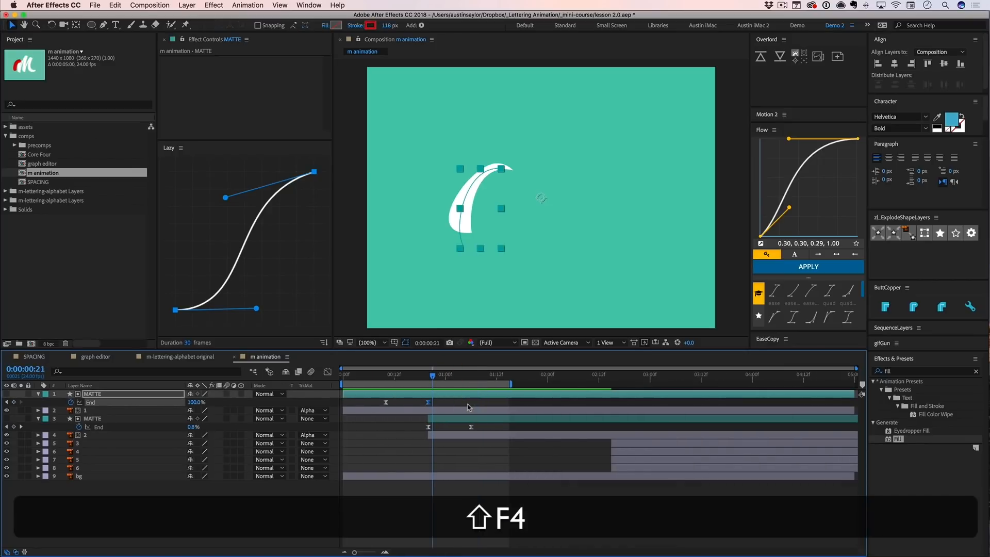
{"action": "key", "text": "shift+F4"}
{"action": "key", "text": "shift+F3"}
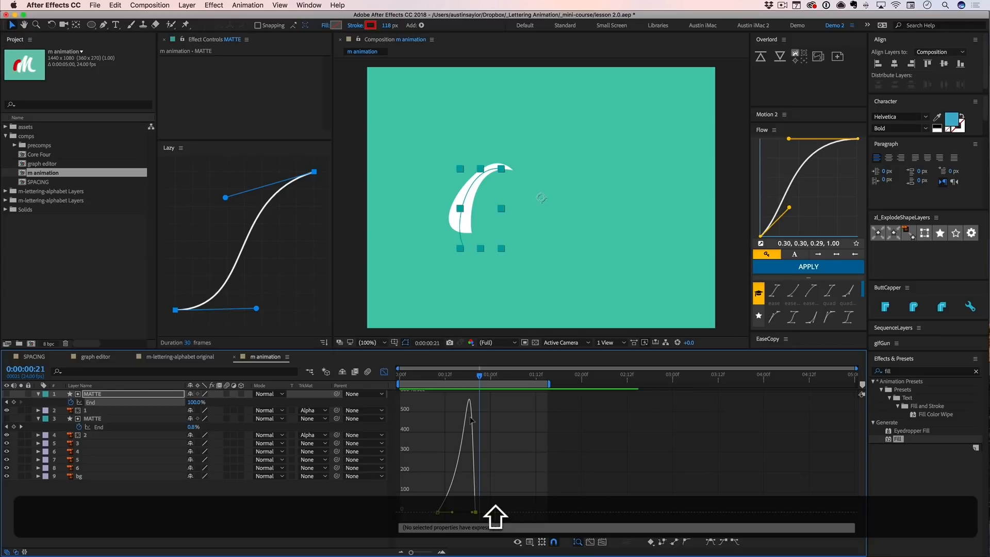
{"action": "key", "text": "shift+F3"}
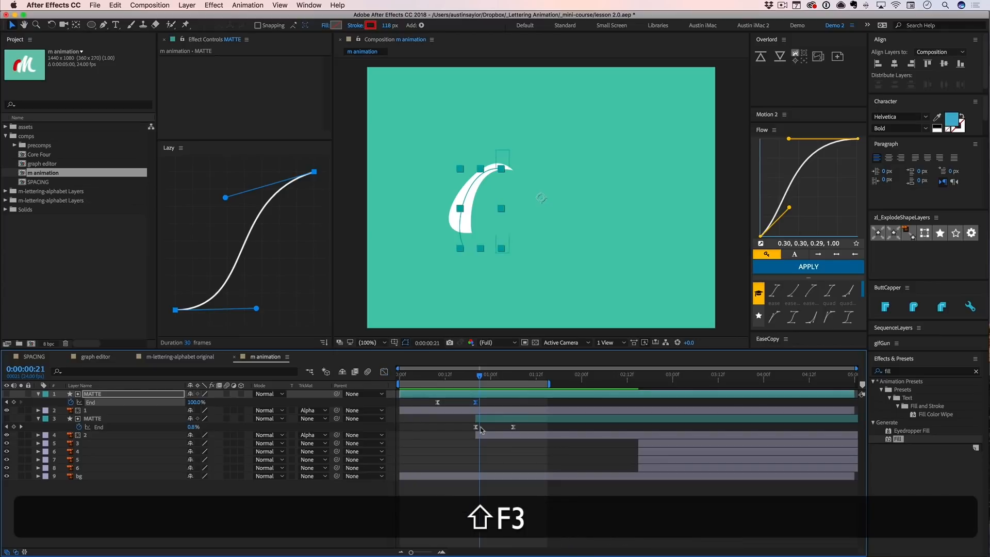
- Reshape the second MATTE's End speed curve to peak right after its first keyframe with a long ease-out, and preview the animation
{"action": "left_click", "coordinate": [480, 429]}
{"action": "key", "text": "shift+F3"}
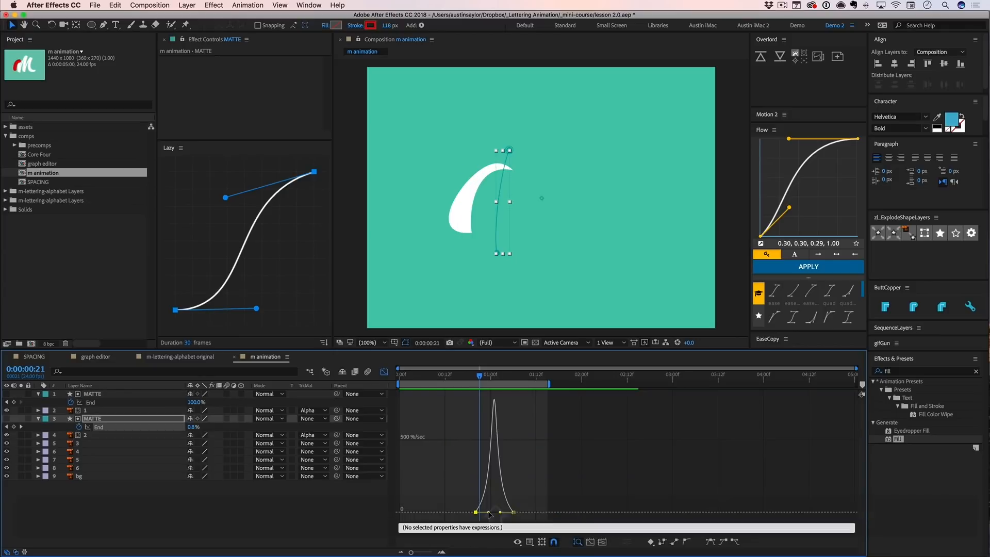
{"action": "mouse_move", "coordinate": [488, 511]}
{"action": "left_mouse_down"}
{"action": "mouse_move", "coordinate": [479, 512]}
{"action": "mouse_move", "coordinate": [494, 513]}
{"action": "left_mouse_up"}
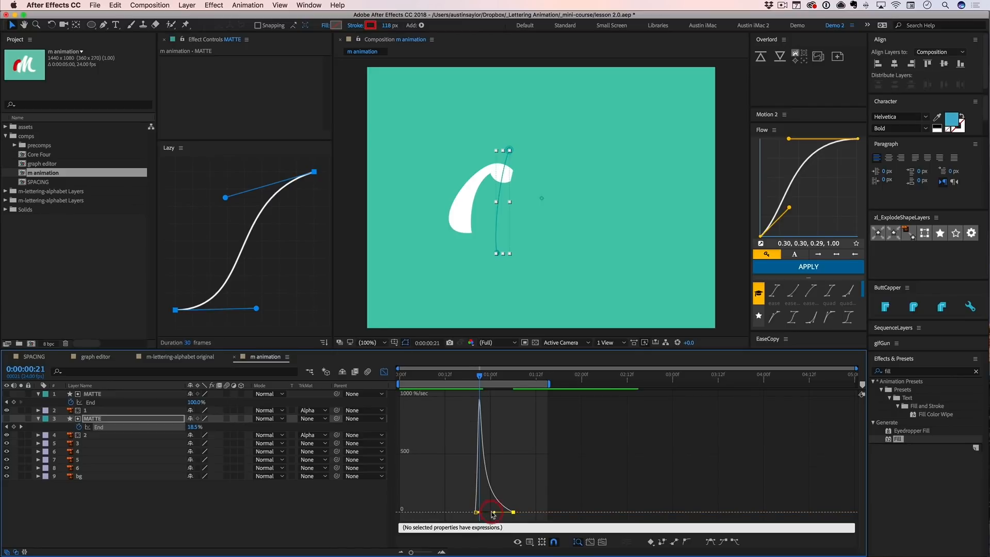
{"action": "key", "text": "shift+F3"}
{"action": "left_click", "coordinate": [492, 513]}
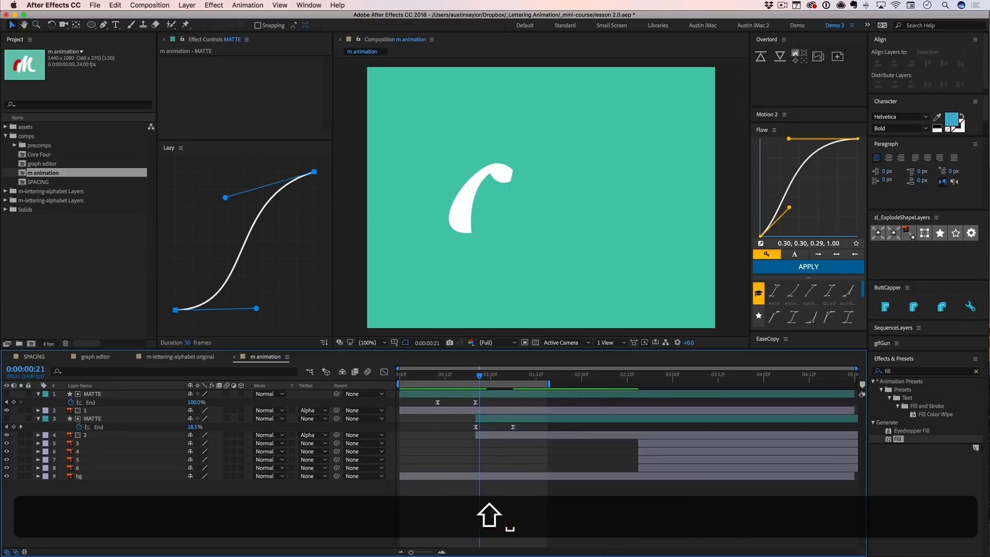
{"action": "key", "text": "space"}
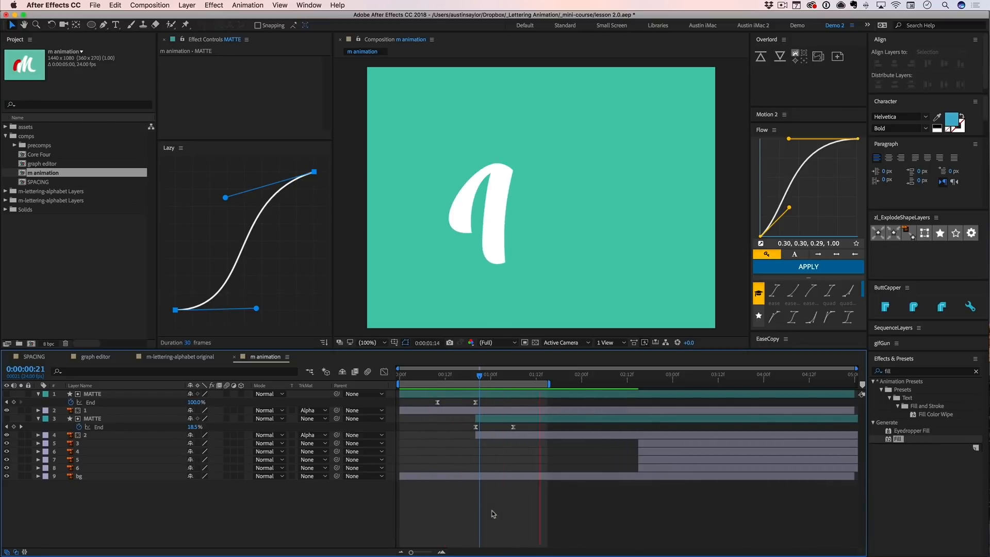
{"action": "key", "text": "space"}
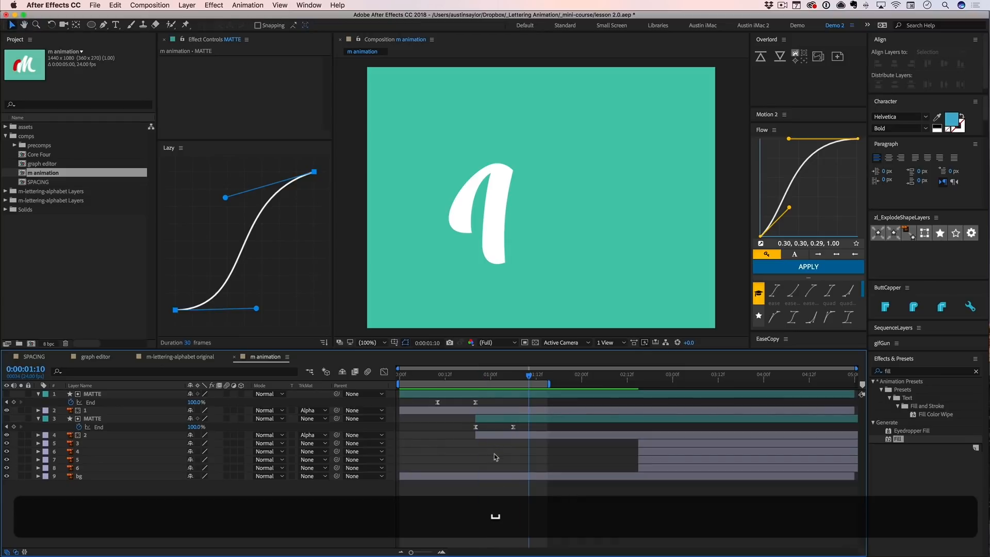
- Make layer 3 start at 0:00:01:06 and duplicate the top MATTE layer
{"action": "key", "text": "super+z"}
{"action": "key", "text": "super+z"}
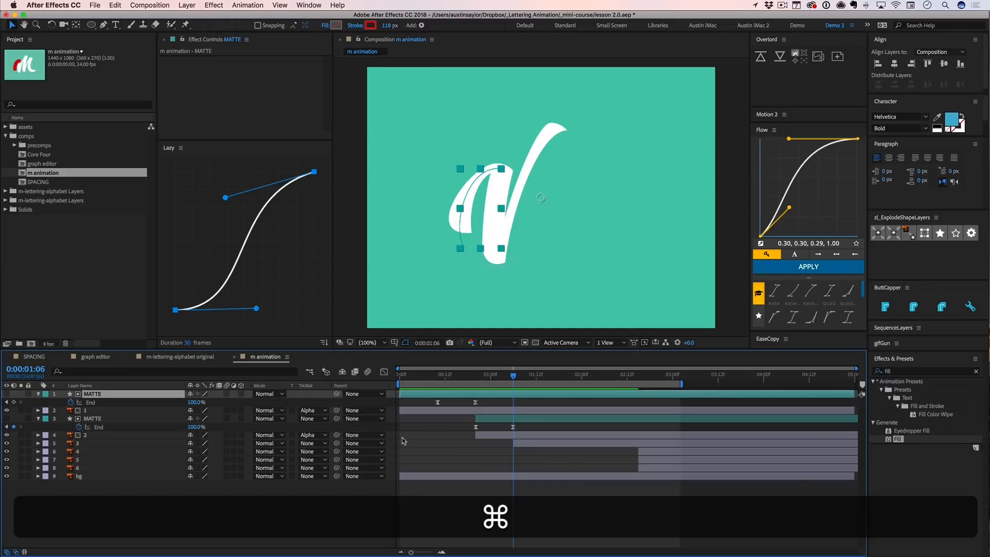
{"action": "key", "text": "super+d"}
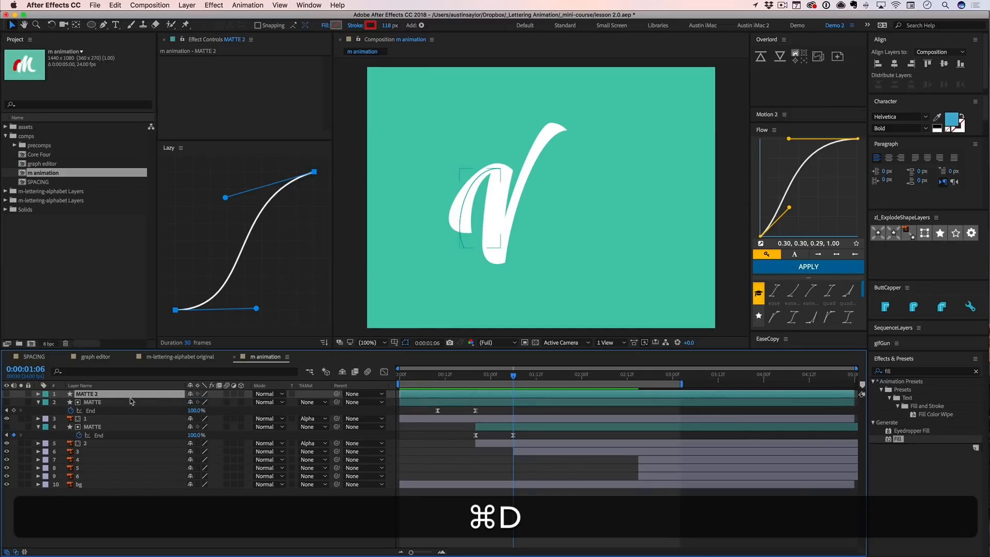
- Try to move the duplicated matte below layer 2 and undo the reordering
{"action": "left_click_drag", "start_coordinate": [100, 428], "coordinate": [98, 447]}
{"action": "key", "text": "super+z"}
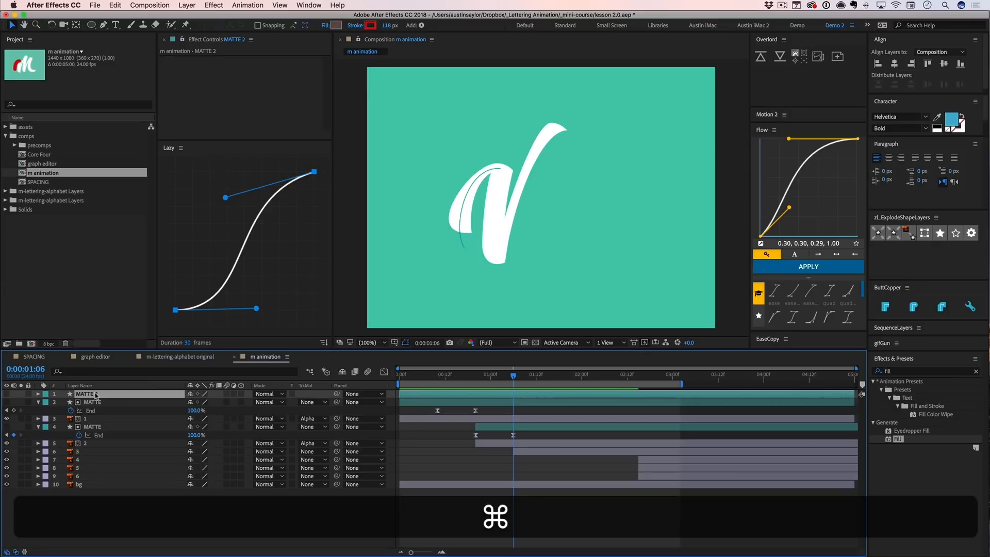
{"action": "key", "text": "super+Down"}
{"action": "key", "text": "super+Down"}
{"action": "key", "text": "super+Up"}
{"action": "key", "text": "super+Up"}
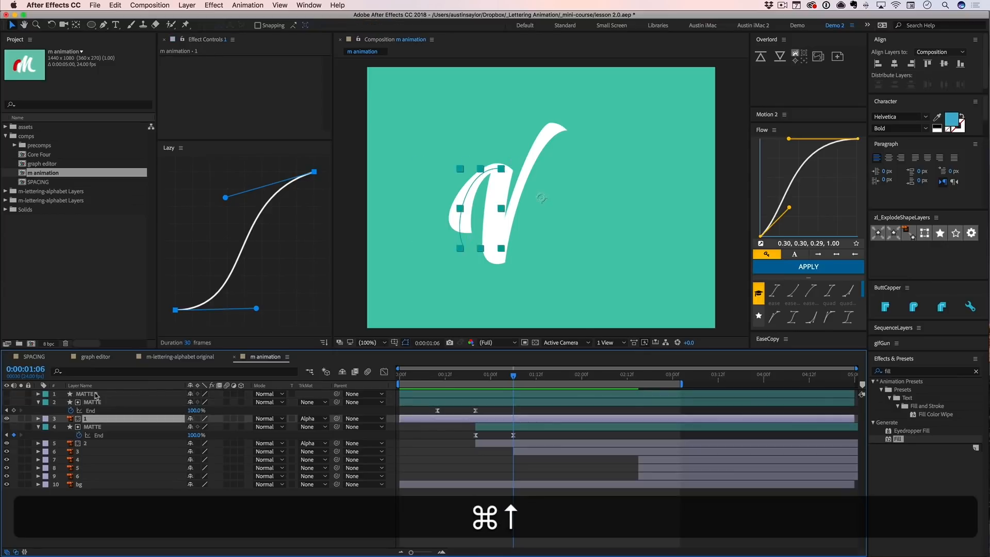
- Move MATTE 2 down the layer stack so it sits directly above layer 3
{"action": "key", "text": "super+bracketleft"}
{"action": "key", "text": "super+bracketleft"}
{"action": "key", "text": "super+bracketleft"}
{"action": "key", "text": "super+bracketleft"}
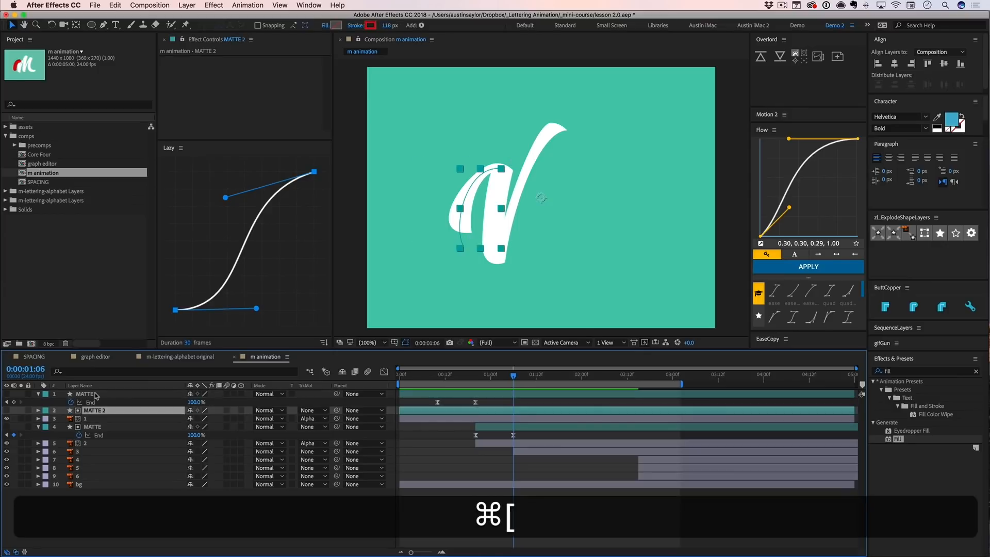
{"action": "key", "text": "super+bracketleft"}
{"action": "key", "text": "super+bracketleft"}
{"action": "key", "text": "super+bracketleft"}
{"action": "key", "text": "super+bracketleft"}
{"action": "key", "text": "super+bracketright"}
{"action": "key", "text": "super+bracketright"}
{"action": "key", "text": "super+bracketright"}
{"action": "key", "text": "super+bracketright"}
{"action": "key", "text": "super+bracketright"}
{"action": "key", "text": "super+bracketright"}
{"action": "key", "text": "super+bracketright"}
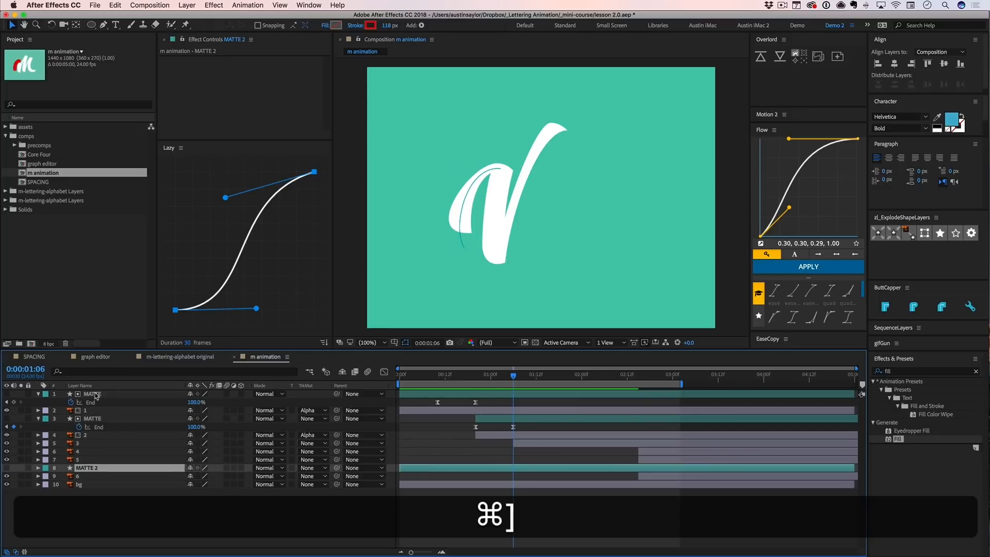
{"action": "key", "text": "super+bracketleft"}
{"action": "key", "text": "super+bracketleft"}
{"action": "key", "text": "super+bracketleft"}
{"action": "key", "text": "super+bracketleft"}
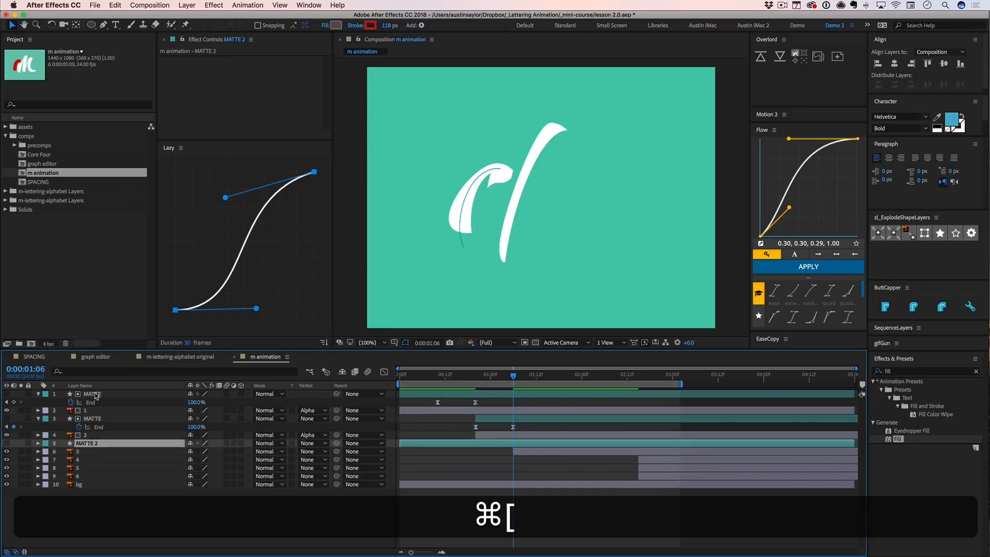
{"action": "key", "text": "super+bracketright"}
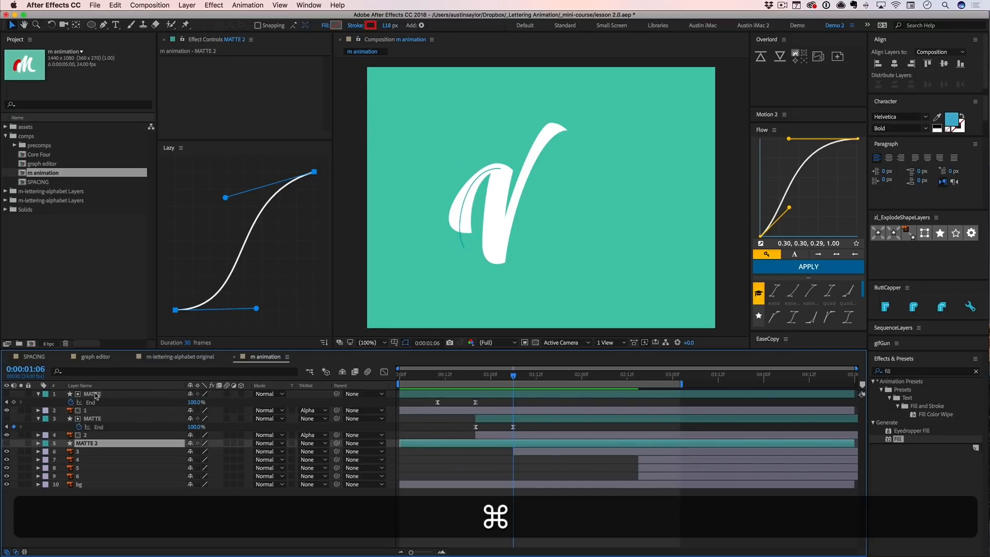
- Step the layer selection up and down through the layers around MATTE 2, ending on MATTE 2
{"action": "key", "text": "super+Down"}
{"action": "key", "text": "super+Down"}
{"action": "key", "text": "super+Down"}
{"action": "key", "text": "super+Down"}
{"action": "key", "text": "super+Up"}
{"action": "key", "text": "super+Up"}
{"action": "key", "text": "super+Up"}
{"action": "key", "text": "super+Up"}
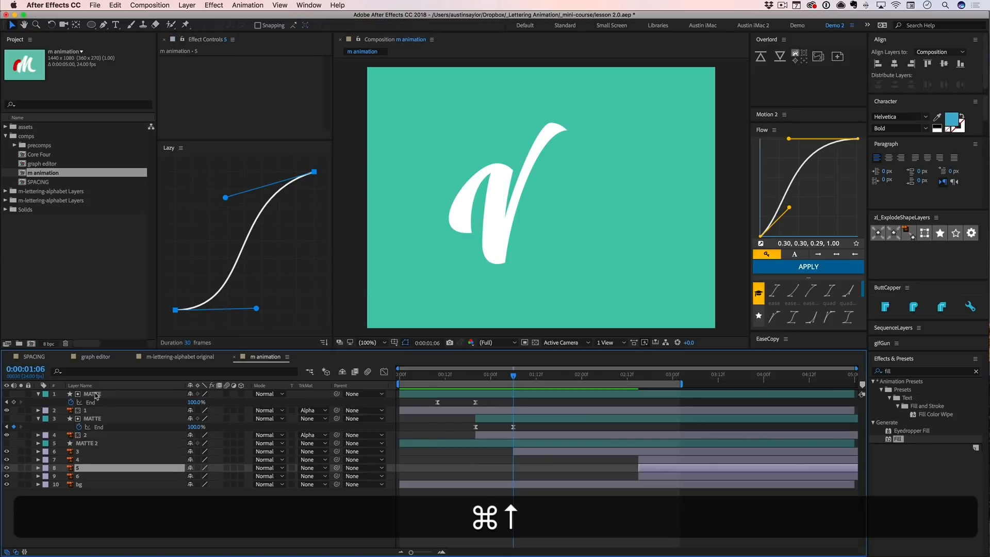
{"action": "key", "text": "super+Up"}
{"action": "key", "text": "super+Up"}
{"action": "key", "text": "super+Up"}
{"action": "key", "text": "super+Up"}
{"action": "key", "text": "super+Down"}
{"action": "key", "text": "super+Down"}
{"action": "key", "text": "super+Down"}
{"action": "key", "text": "super+Down"}
{"action": "key", "text": "super+Down"}
{"action": "key", "text": "super+Down"}
{"action": "key", "text": "super+Down"}
{"action": "key", "text": "super+Down"}
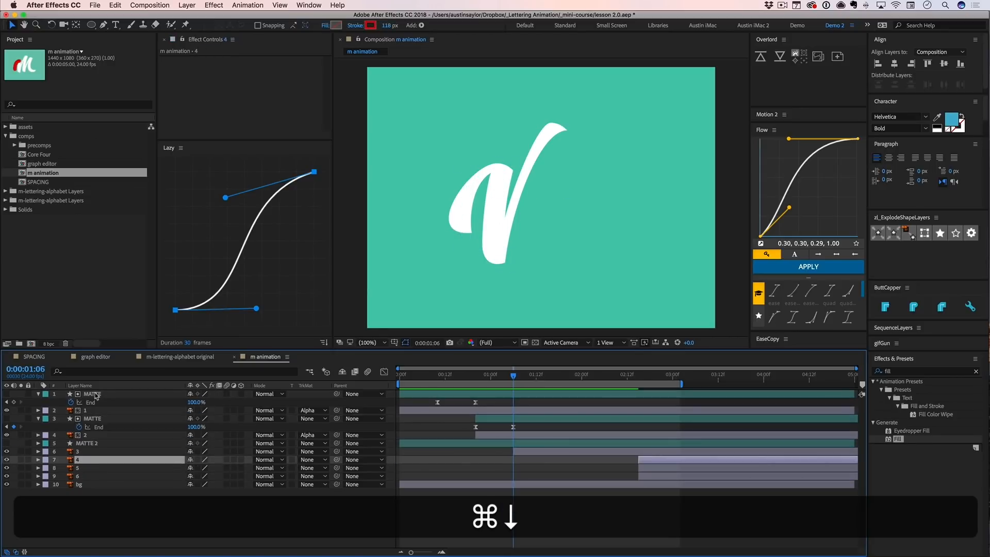
{"action": "key", "text": "super+Up"}
{"action": "key", "text": "super+Up"}
{"action": "key", "text": "super+Up"}
{"action": "key", "text": "super+Up"}
{"action": "key", "text": "super+Up"}
{"action": "key", "text": "super+Down"}
{"action": "key", "text": "super+Down"}
{"action": "key", "text": "super+Down"}
{"action": "key", "text": "super+Down"}
{"action": "key", "text": "super+Down"}
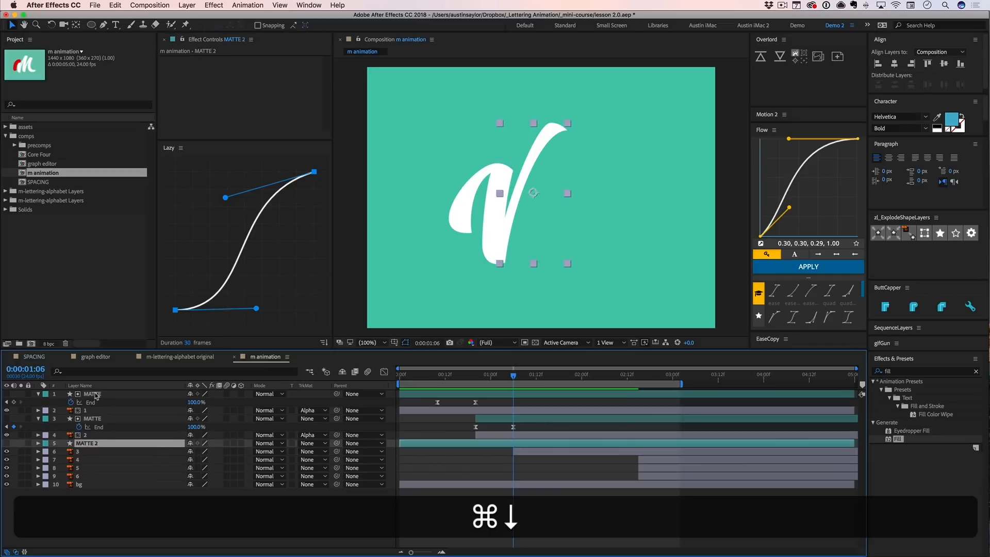
{"action": "key", "text": "super+Up"}
{"action": "key", "text": "super+Up"}
{"action": "key", "text": "super+Up"}
{"action": "key", "text": "super+Up"}
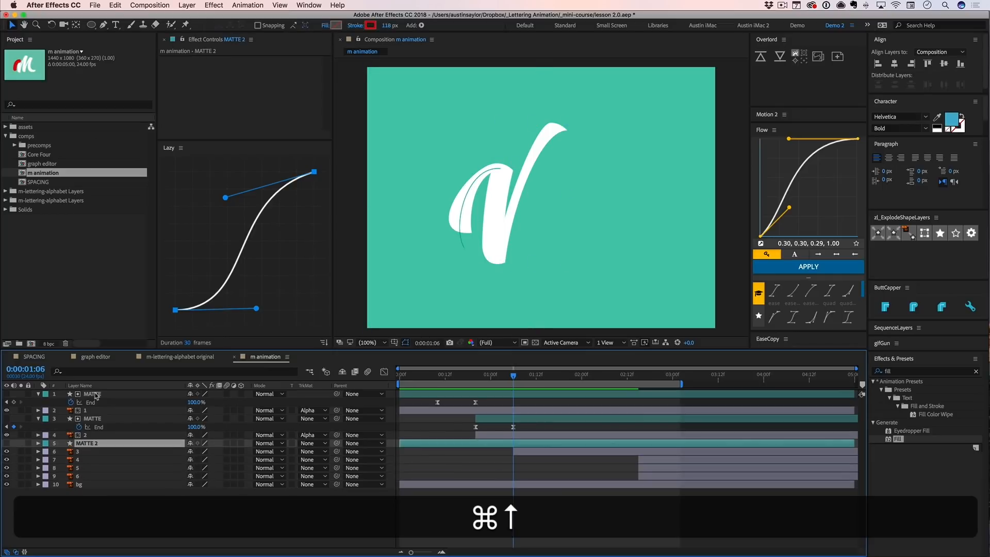
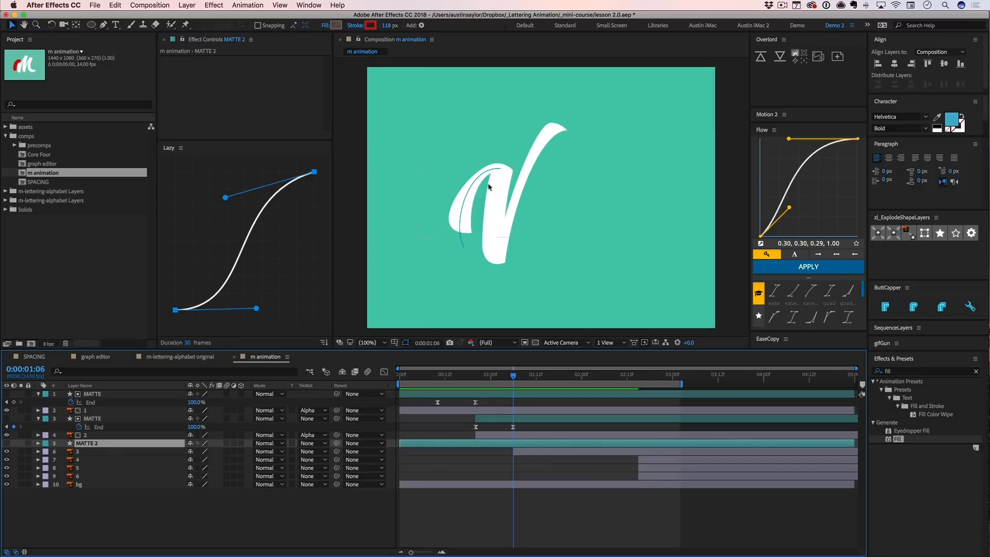
- Show the MATTE 2 layer and reshape its path to follow the rising third stroke, from below its foot up to its top
{"action": "left_click", "coordinate": [6, 443]}
{"action": "left_click_drag", "start_coordinate": [540, 198], "coordinate": [576, 197]}
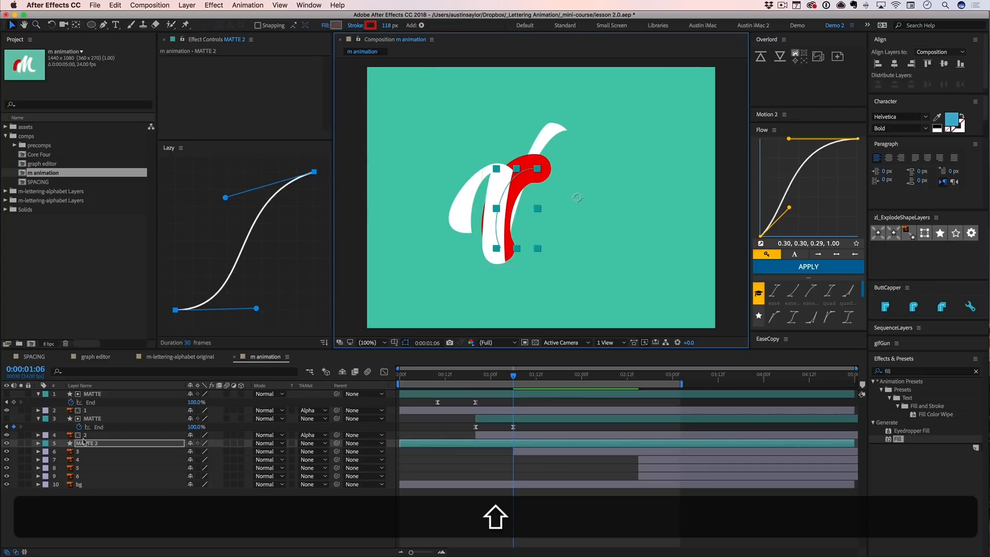
{"action": "left_click", "coordinate": [37, 443]}
{"action": "left_click", "coordinate": [46, 452]}
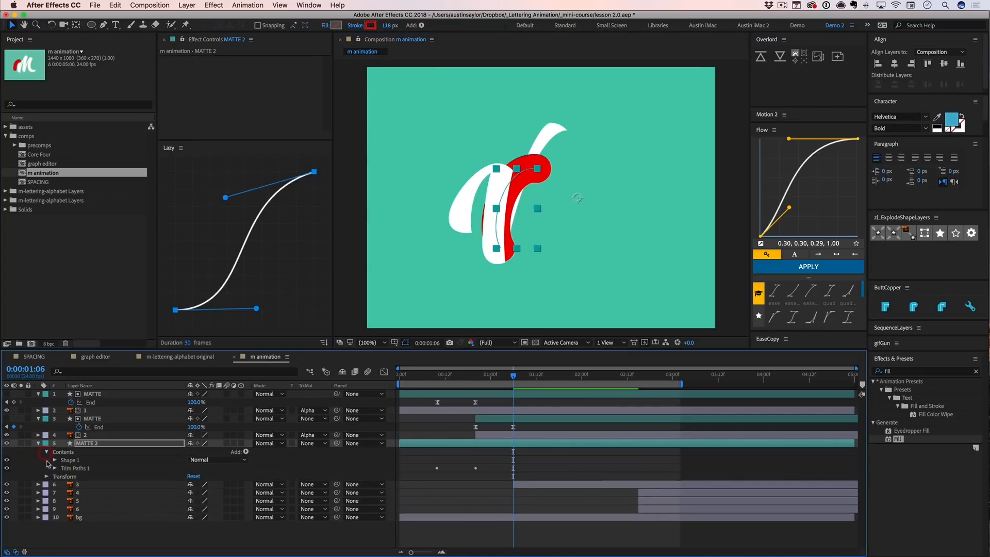
{"action": "left_click", "coordinate": [54, 460]}
{"action": "left_click", "coordinate": [61, 468]}
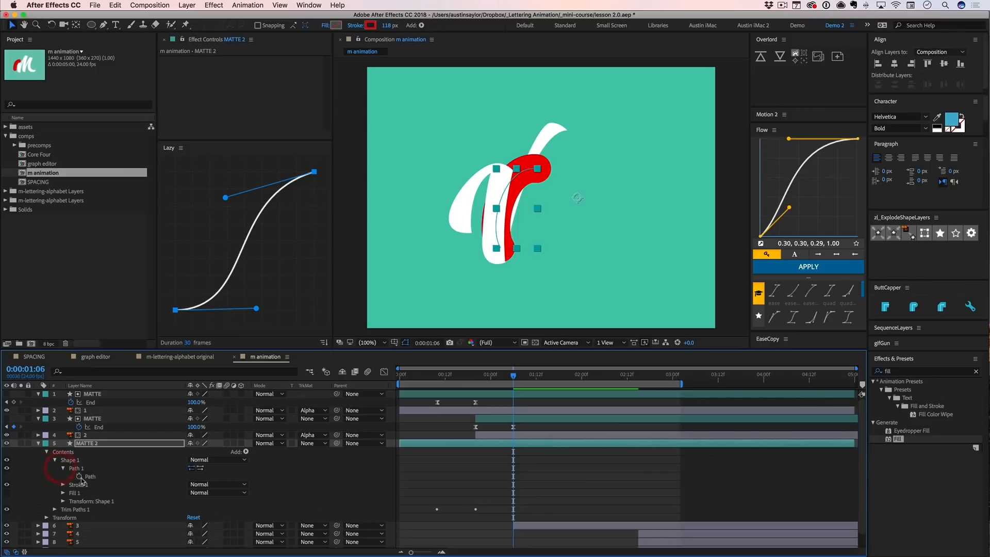
{"action": "left_click", "coordinate": [90, 476]}
{"action": "key", "text": "v"}
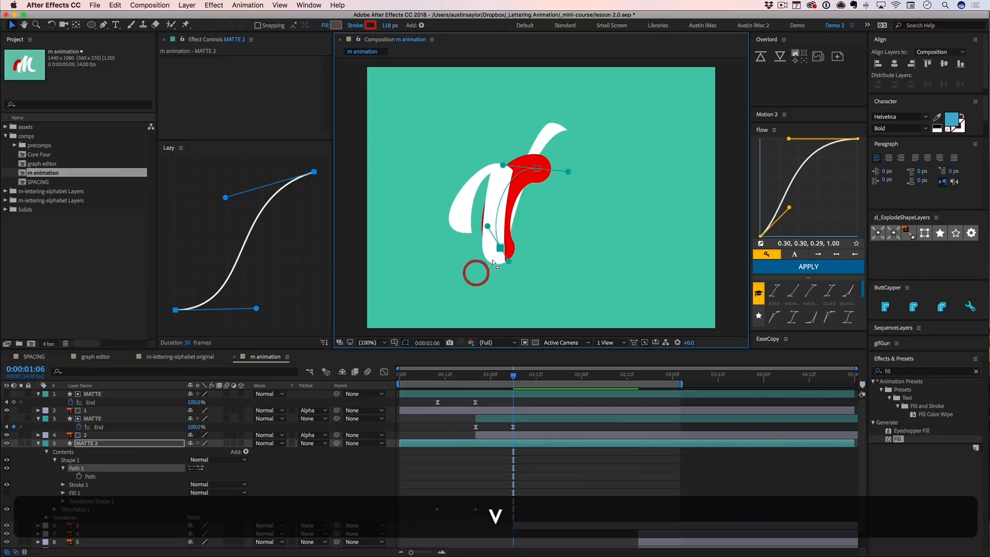
{"action": "left_click_drag", "start_coordinate": [499, 247], "coordinate": [500, 273]}
{"action": "mouse_move", "coordinate": [536, 168]}
{"action": "left_mouse_down"}
{"action": "mouse_move", "coordinate": [531, 150]}
{"action": "mouse_move", "coordinate": [563, 129]}
{"action": "mouse_move", "coordinate": [523, 162]}
{"action": "left_mouse_up"}
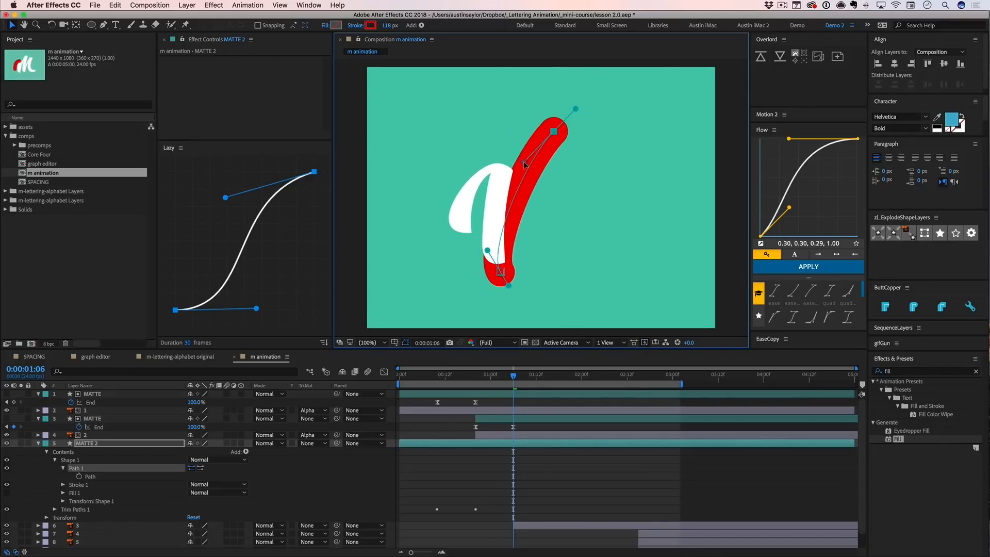
{"action": "mouse_move", "coordinate": [487, 250]}
{"action": "left_mouse_down"}
{"action": "mouse_move", "coordinate": [500, 228]}
{"action": "mouse_move", "coordinate": [490, 235]}
{"action": "left_mouse_up"}
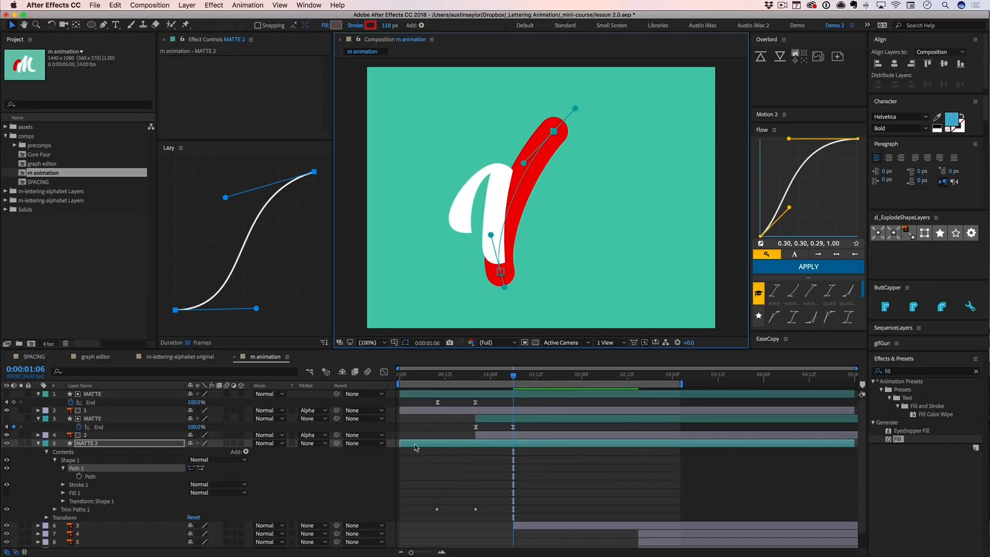
- Trim the start of MATTE 2 to its first End keyframe at 0:00:00:10 and slide it to start with layer 3 at 0:00:01:06
{"action": "left_click_drag", "start_coordinate": [402, 443], "coordinate": [437, 442]}
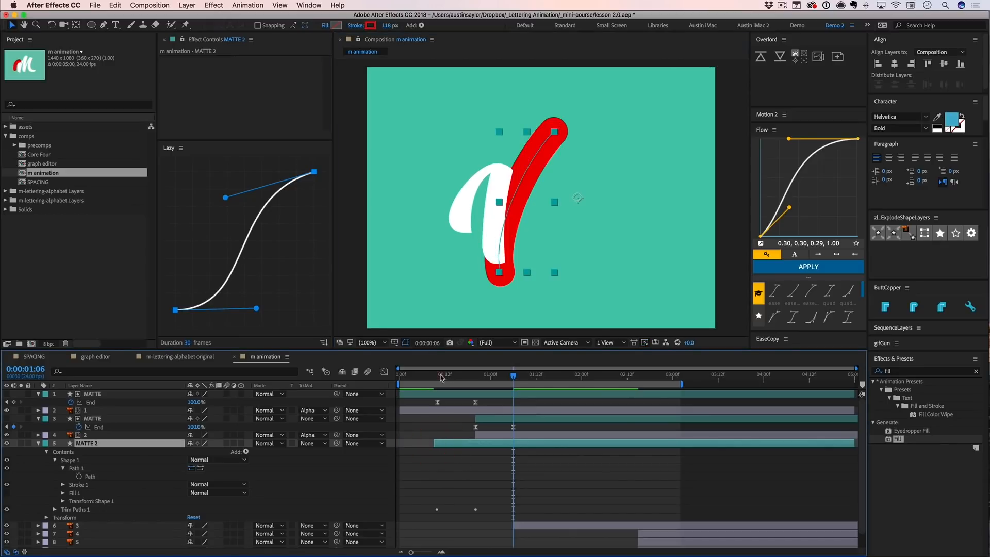
{"action": "left_click_drag", "start_coordinate": [441, 378], "coordinate": [437, 378]}
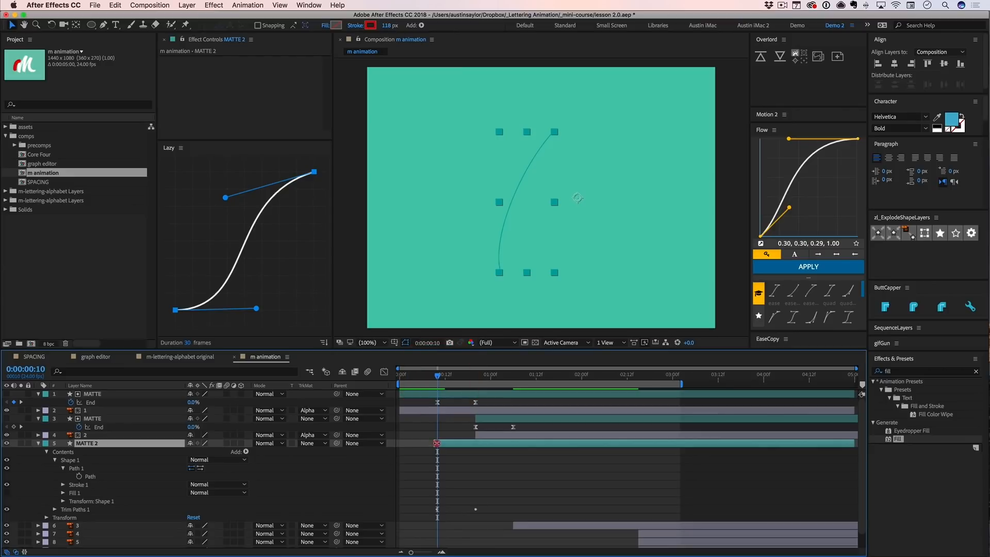
{"action": "key", "text": "u"}
{"action": "left_click_drag", "start_coordinate": [444, 445], "coordinate": [524, 444]}
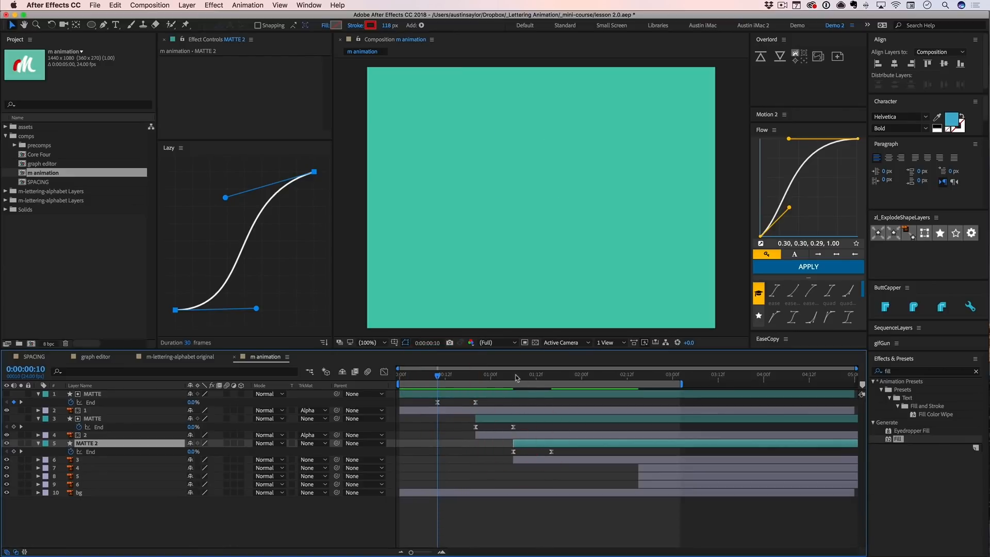
- Lower the bottom point of MATTE 2's path slightly and scrub to 0:00:01:21 to check the stroke
{"action": "left_click_drag", "start_coordinate": [516, 378], "coordinate": [516, 376]}
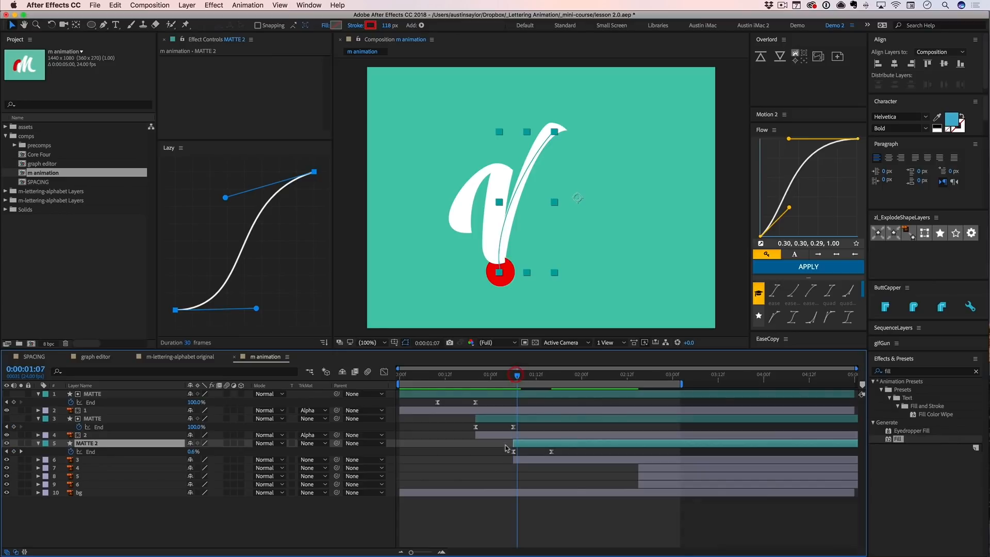
{"action": "left_click", "coordinate": [38, 443]}
{"action": "left_click", "coordinate": [38, 443]}
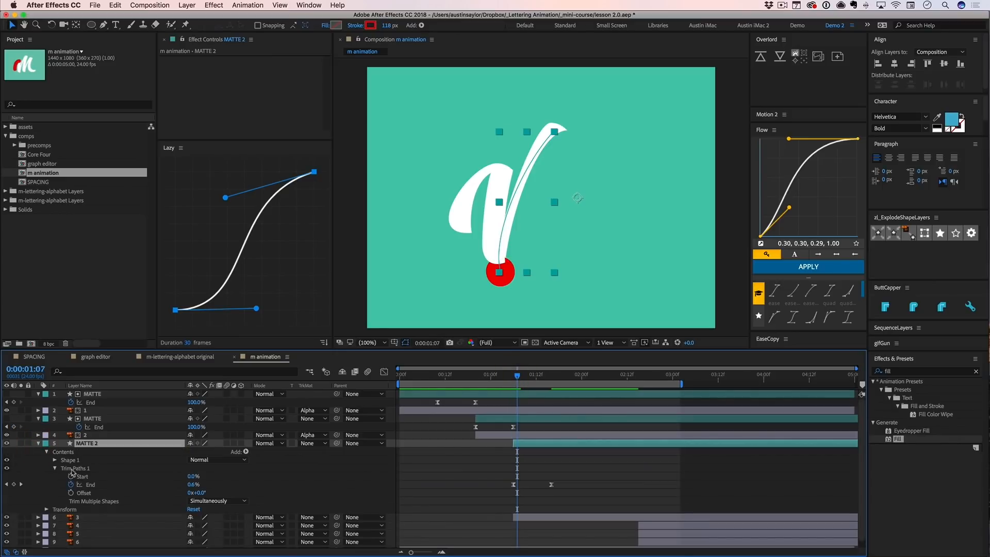
{"action": "left_click", "coordinate": [55, 460]}
{"action": "left_click", "coordinate": [77, 469]}
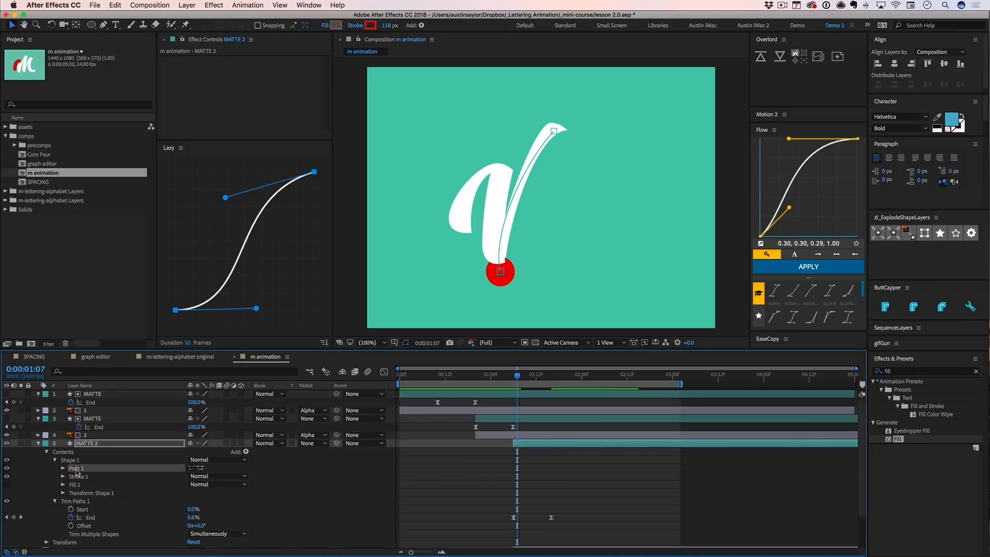
{"action": "key", "text": "v"}
{"action": "left_click", "coordinate": [499, 274]}
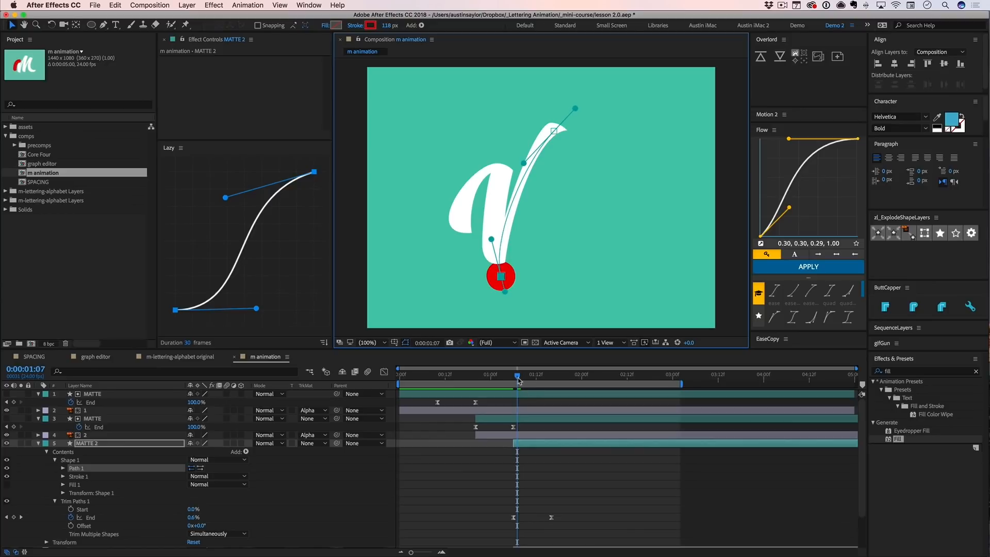
{"action": "left_click_drag", "start_coordinate": [519, 381], "coordinate": [571, 379]}
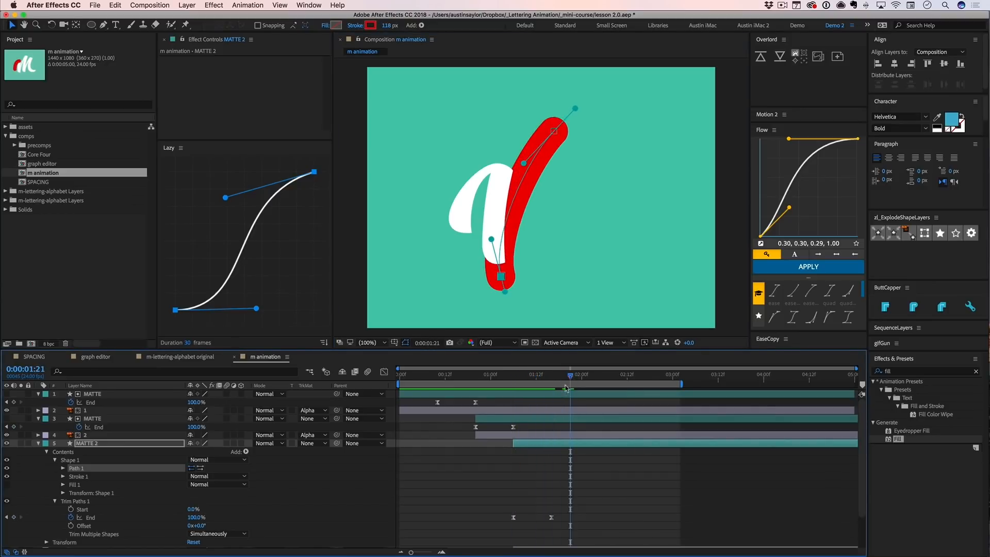
- Set layer 3's track matte to Alpha using MATTE 2 and preview the animation
{"action": "scroll", "coordinate": [533, 518], "scroll_direction": "down", "scroll_amount": 3}
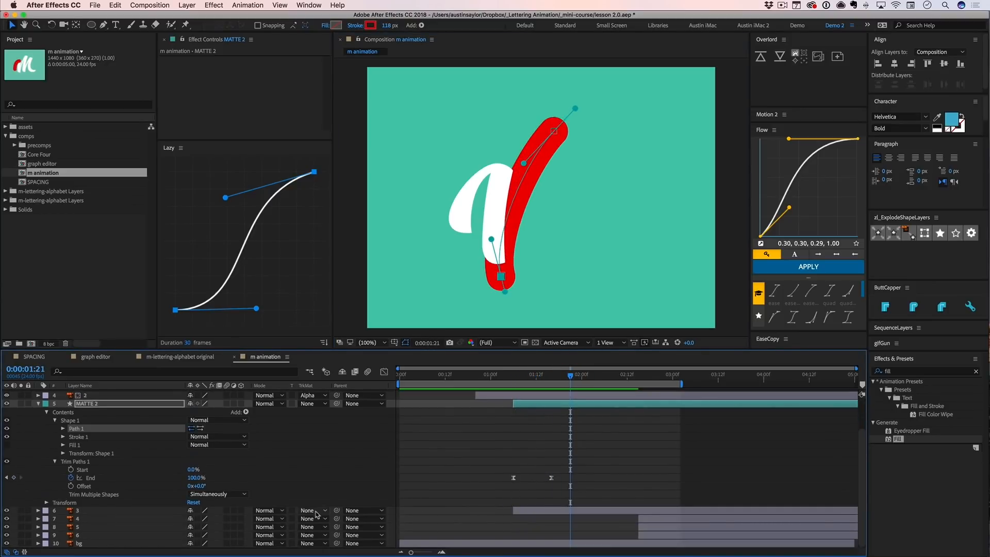
{"action": "left_click", "coordinate": [317, 510]}
{"action": "left_click", "coordinate": [146, 514]}
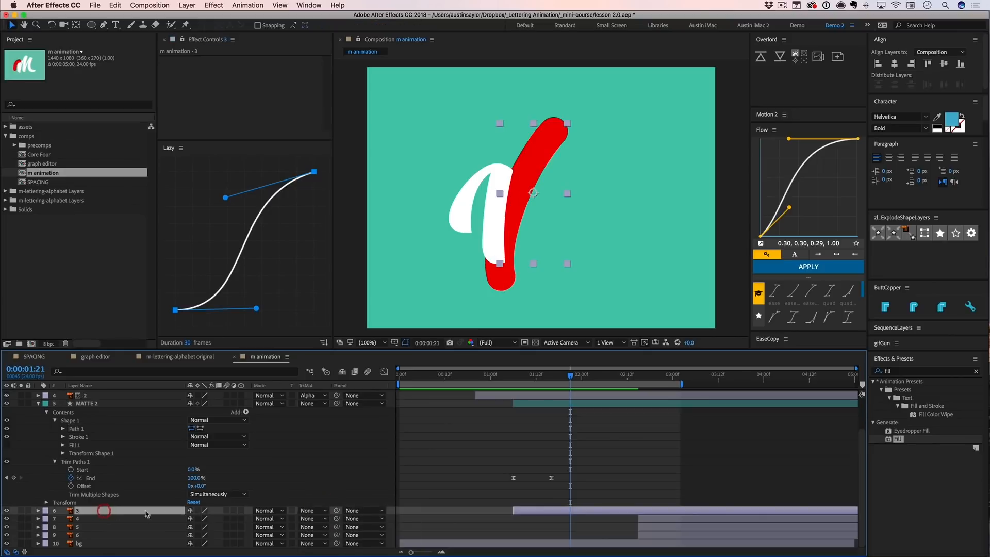
{"action": "left_click", "coordinate": [307, 510]}
{"action": "left_click", "coordinate": [320, 520]}
{"action": "left_click", "coordinate": [552, 449]}
{"action": "key", "text": "ctrl+0"}
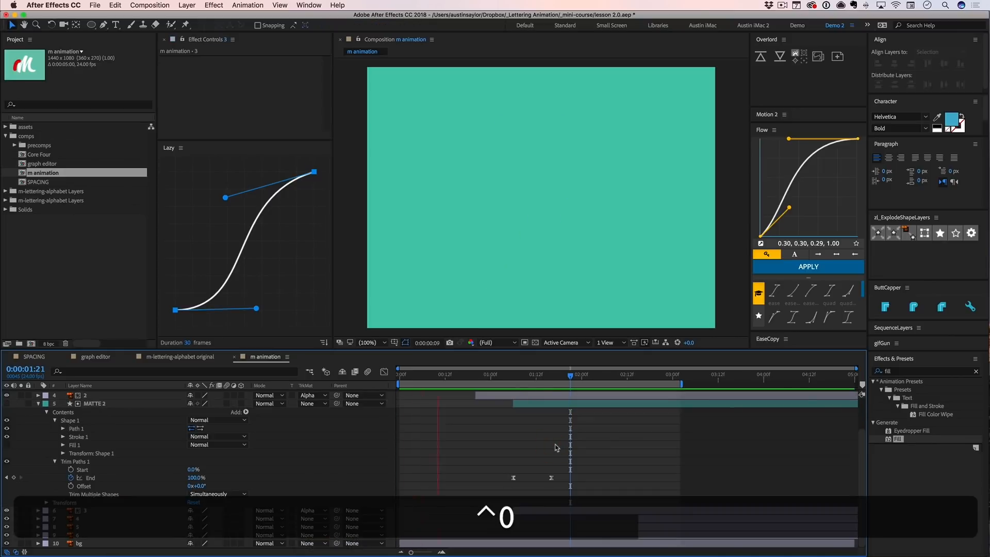
{"action": "key", "text": "space"}
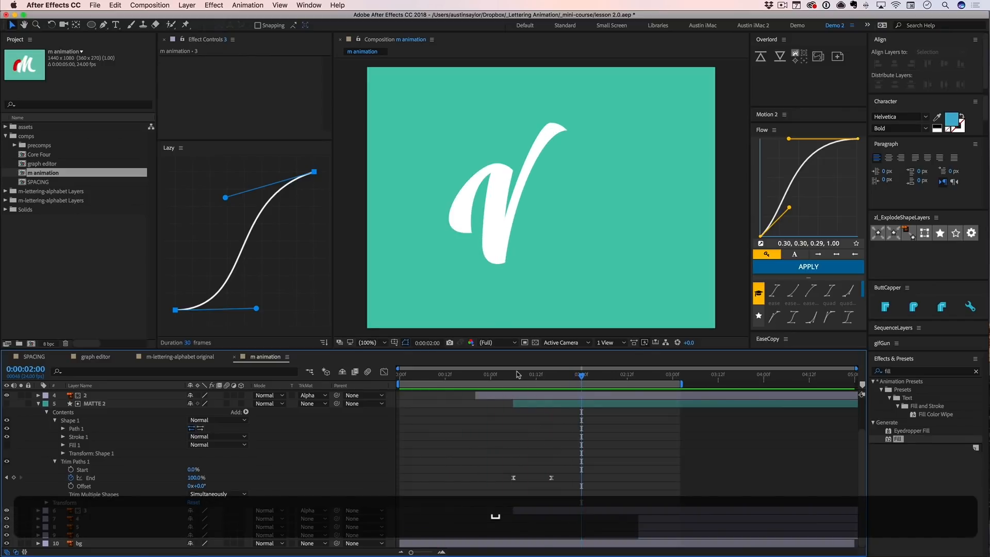
- Move MATTE 2 and layer 3 to start at 0:00:01:04, preview the timing and collapse the layers
{"action": "mouse_move", "coordinate": [501, 375]}
{"action": "left_mouse_down"}
{"action": "mouse_move", "coordinate": [532, 377]}
{"action": "mouse_move", "coordinate": [506, 378]}
{"action": "left_mouse_up"}
{"action": "key", "text": "["}
{"action": "left_click_drag", "start_coordinate": [506, 378], "coordinate": [535, 377]}
{"action": "key", "text": "ctrl+0"}
{"action": "key", "text": "u"}
- Rename the shape layer above layer 4 to MATTE and animate its Trim Paths End from 0% to 100%
{"action": "key", "text": "u"}
{"action": "key", "text": "["}
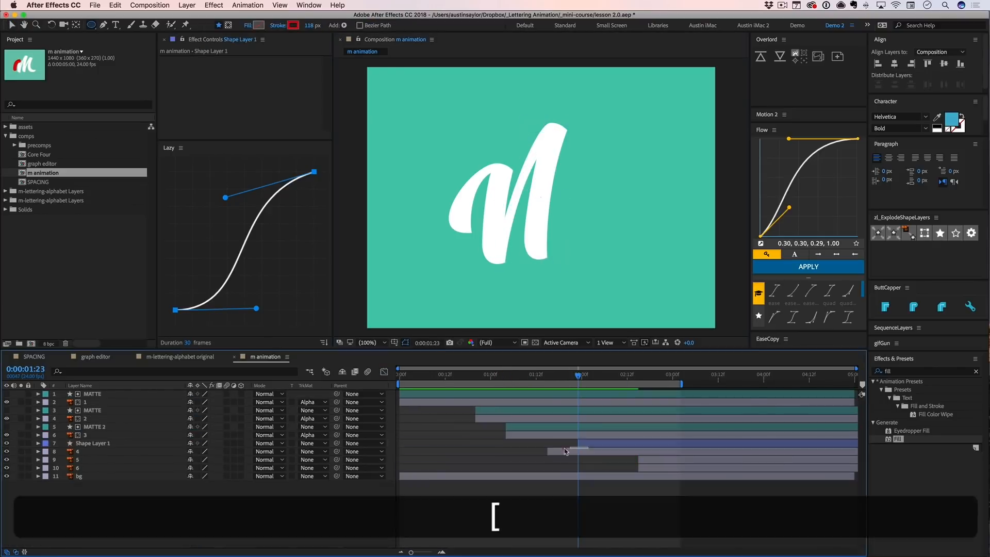
{"action": "key", "text": "Return"}
{"action": "type", "text": "MATTE"}
{"action": "key", "text": "Return"}
{"action": "key", "text": "u"}
{"action": "left_click", "coordinate": [70, 485]}
{"action": "left_click", "coordinate": [196, 484]}
{"action": "type", "text": "0g"}
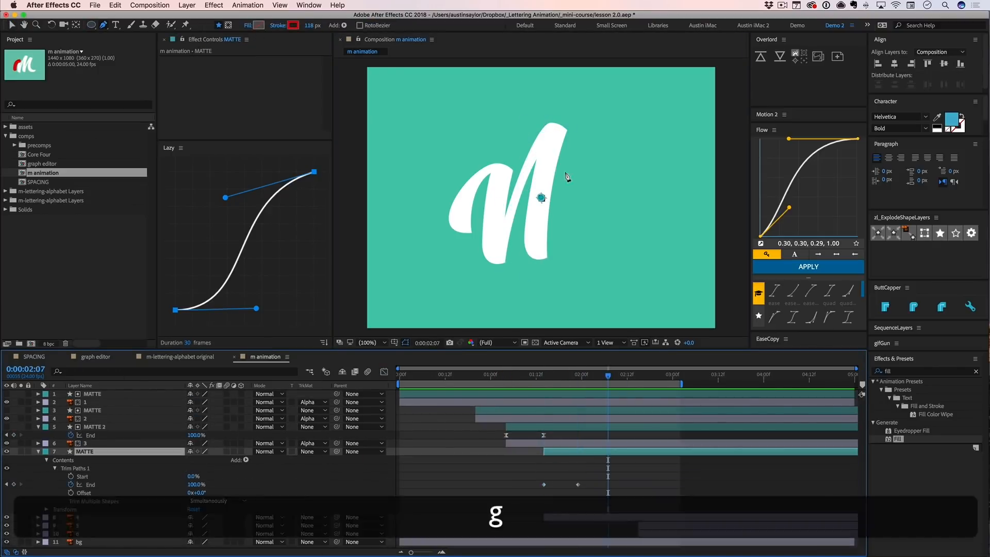
- Draw a curved pen path on the new MATTE layer along the fourth stroke, from above its top down to its foot
{"action": "left_click", "coordinate": [564, 114]}
{"action": "left_click_drag", "start_coordinate": [537, 251], "coordinate": [555, 303]}
{"action": "key", "text": "v"}
{"action": "key", "text": "super+Left"}
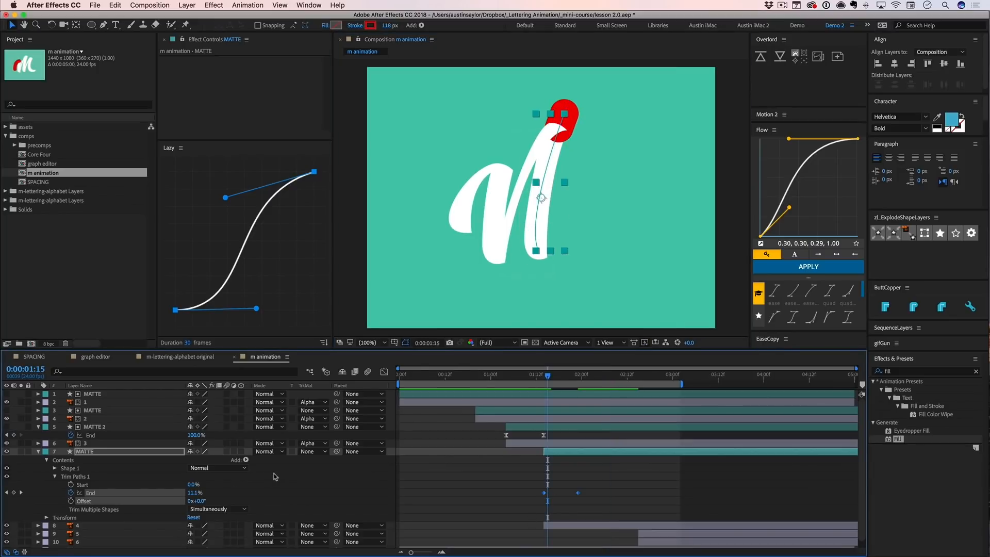
{"action": "key", "text": "super+f"}
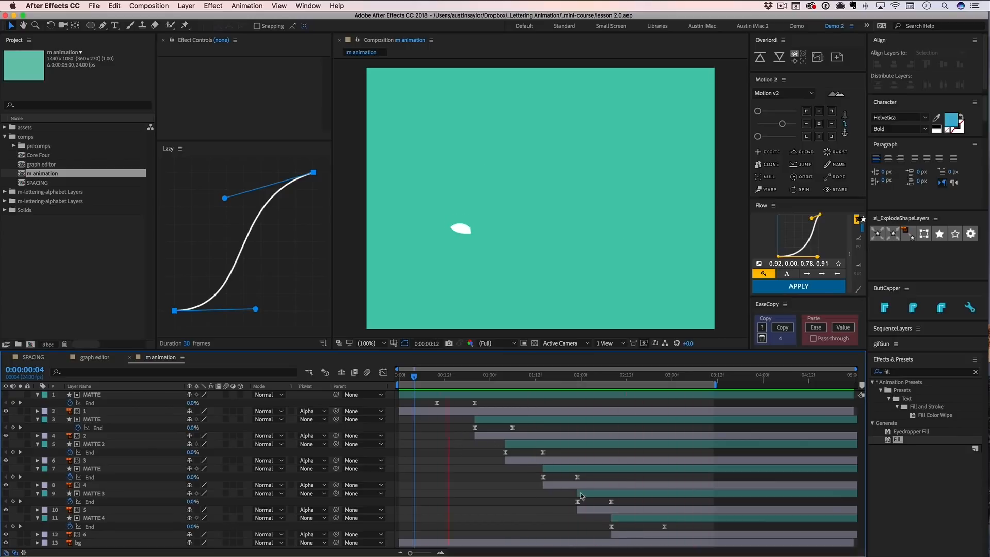
- Examine the speed graphs of the End keyframes on layer 4's MATTE, MATTE 3 and MATTE 4
{"action": "key", "text": "space"}
{"action": "left_click_drag", "start_coordinate": [500, 447], "coordinate": [518, 483]}
{"action": "key", "text": "shift+F3"}
{"action": "key", "text": "shift+F3"}
{"action": "key", "text": "shift+F3"}
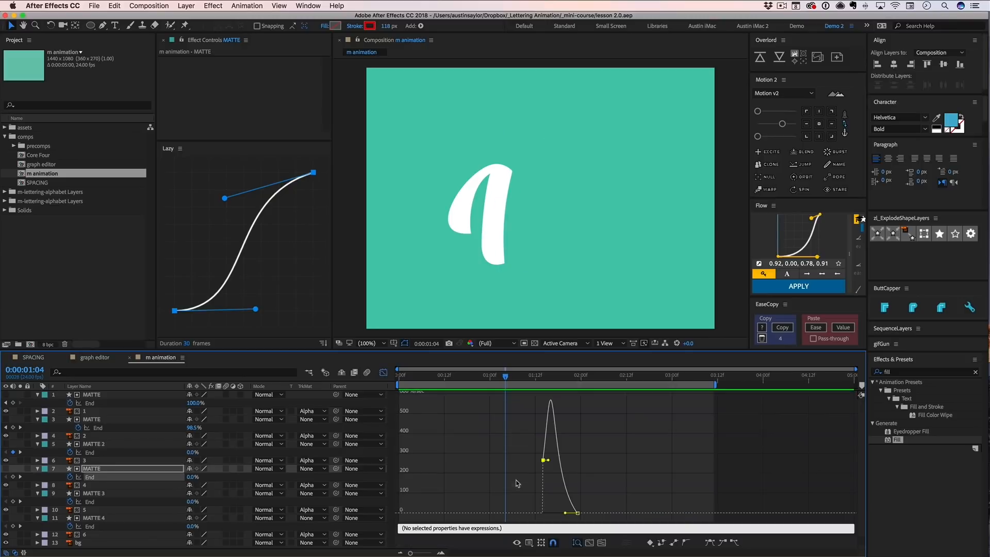
{"action": "key", "text": "shift+F3"}
{"action": "left_click_drag", "start_coordinate": [593, 506], "coordinate": [570, 497]}
{"action": "key", "text": "shift+F3"}
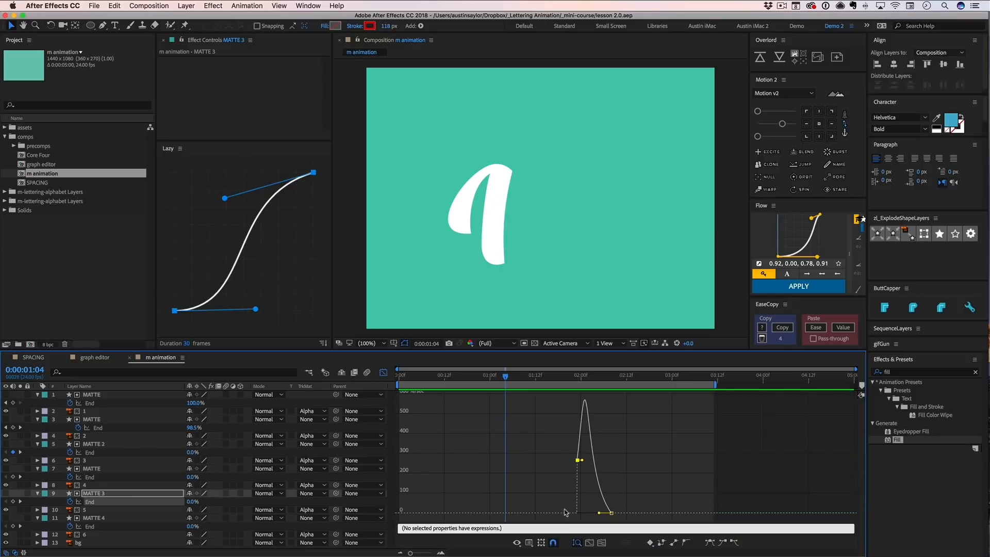
{"action": "key", "text": "shift+F3"}
{"action": "left_click_drag", "start_coordinate": [621, 526], "coordinate": [611, 528]}
{"action": "key", "text": "shift+F3"}
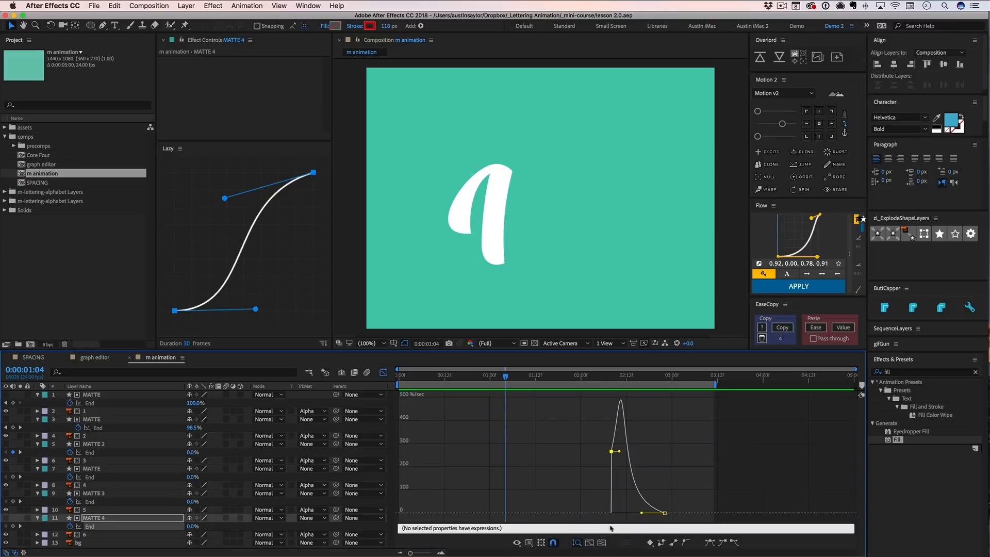
{"action": "key", "text": "shift+F3"}
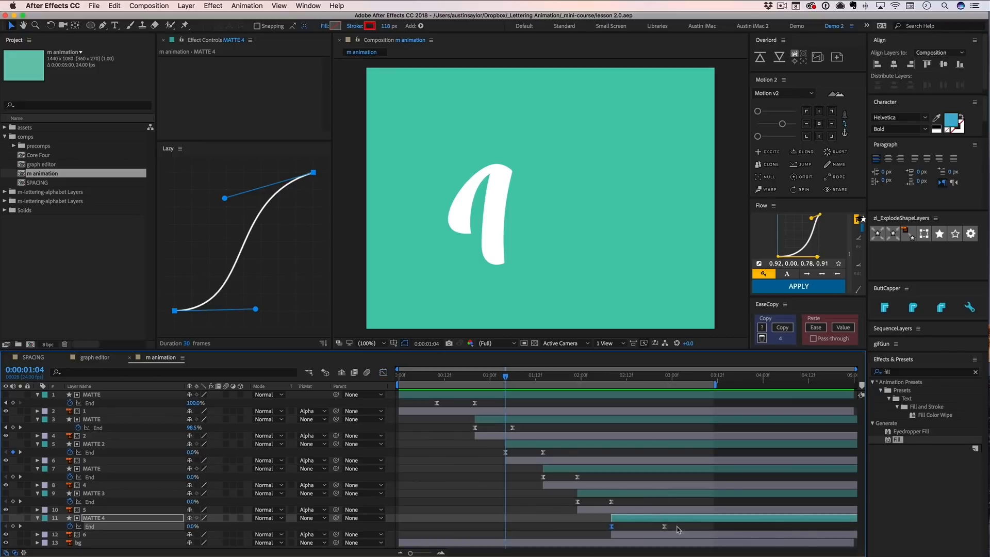
- Deselect the keyframes, scrub back to 0:00:00:22 and preview the full M animation
{"action": "left_click", "coordinate": [677, 529]}
{"action": "mouse_move", "coordinate": [573, 377]}
{"action": "left_mouse_down"}
{"action": "mouse_move", "coordinate": [664, 384]}
{"action": "mouse_move", "coordinate": [483, 386]}
{"action": "left_mouse_up"}
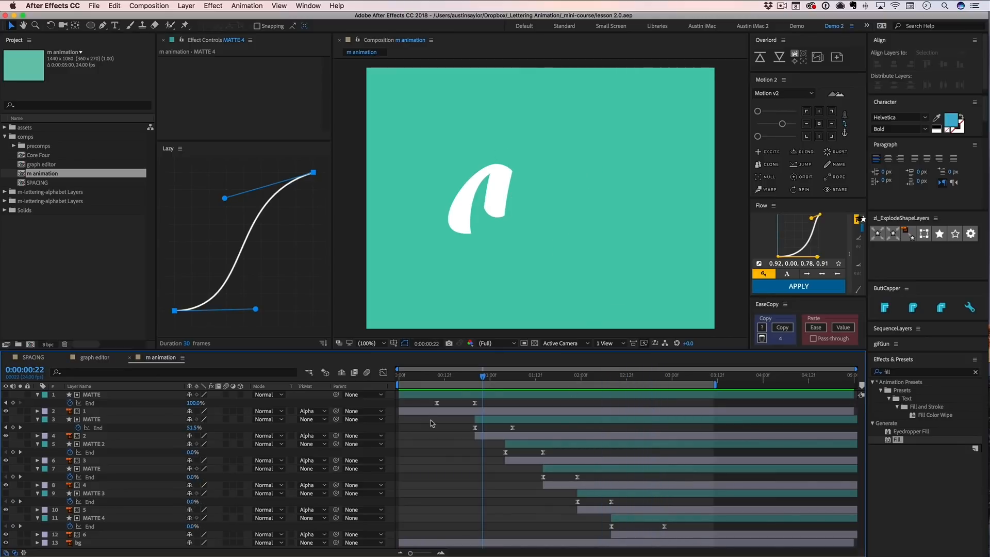
{"action": "key", "text": "space"}
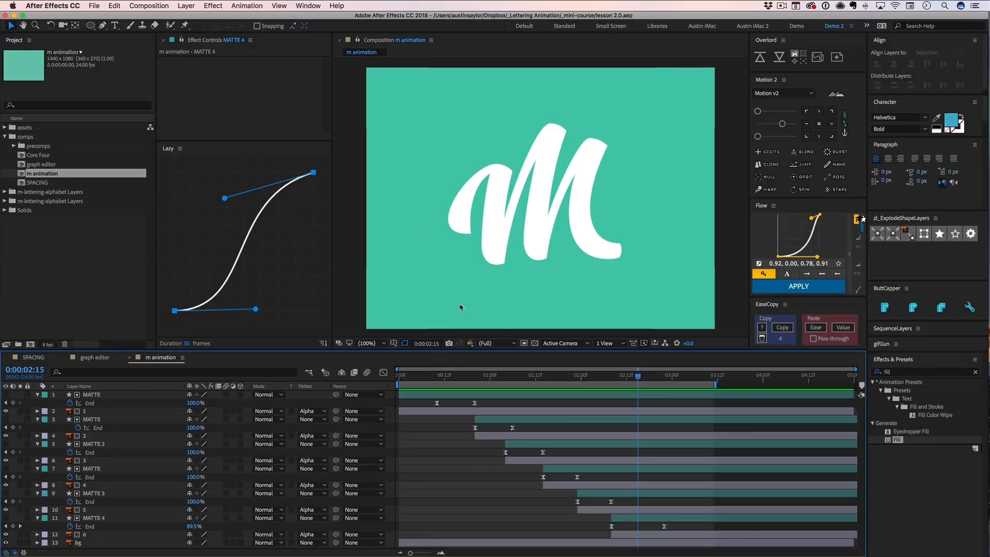
- Try a Puppet pin near the lower end of layer 1's stroke, delete the effect and collapse the layer
{"action": "left_click", "coordinate": [445, 413]}
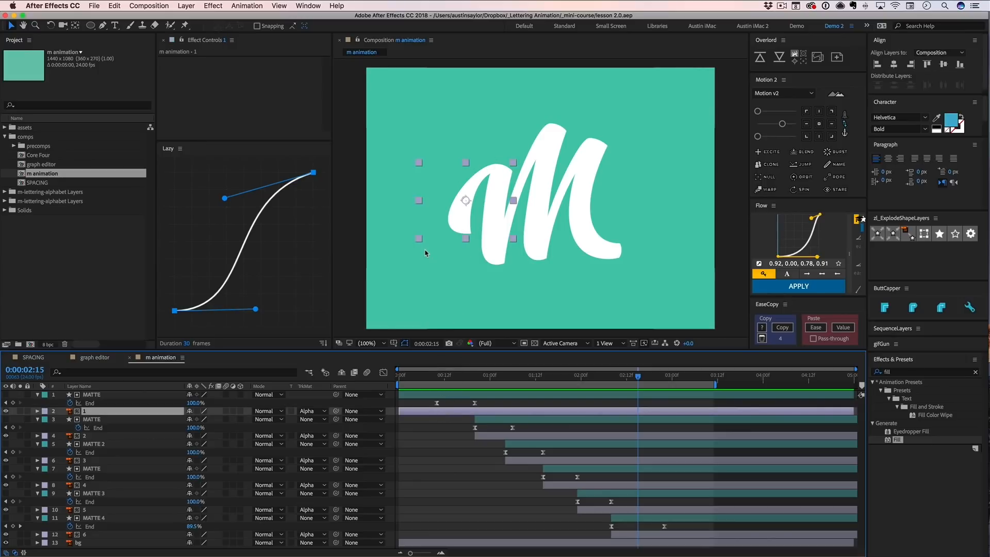
{"action": "key", "text": "super+p"}
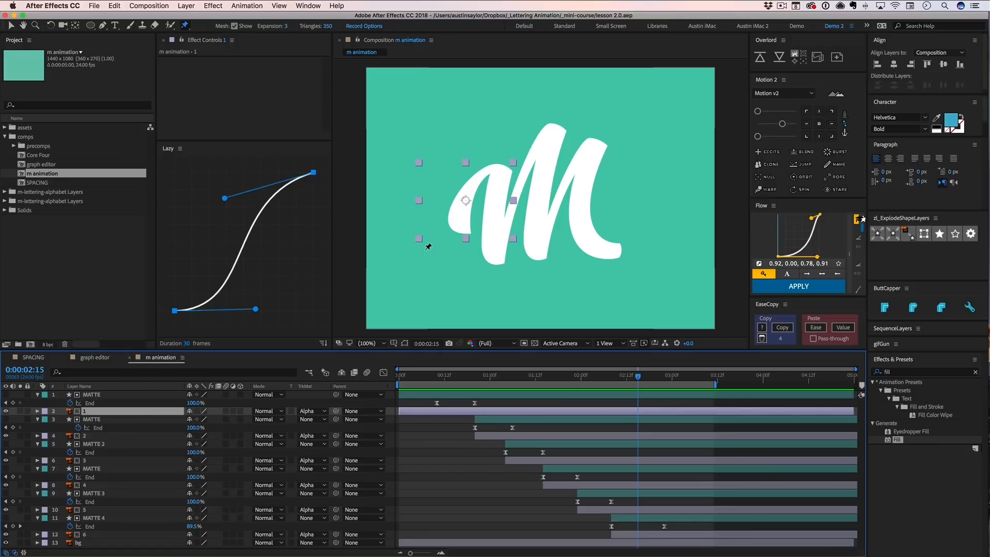
{"action": "left_click", "coordinate": [460, 224]}
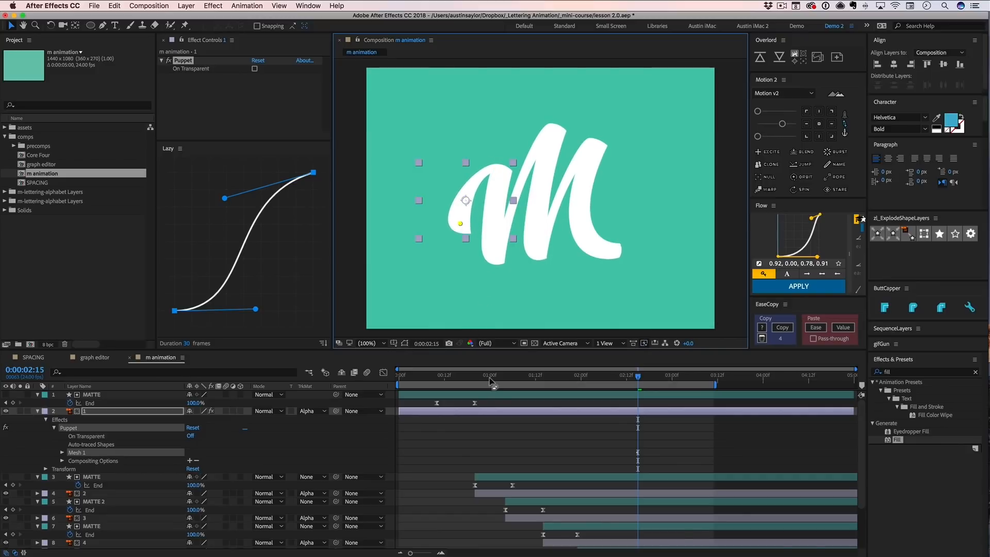
{"action": "key", "text": "Delete"}
{"action": "left_click", "coordinate": [509, 437]}
{"action": "key", "text": "u"}
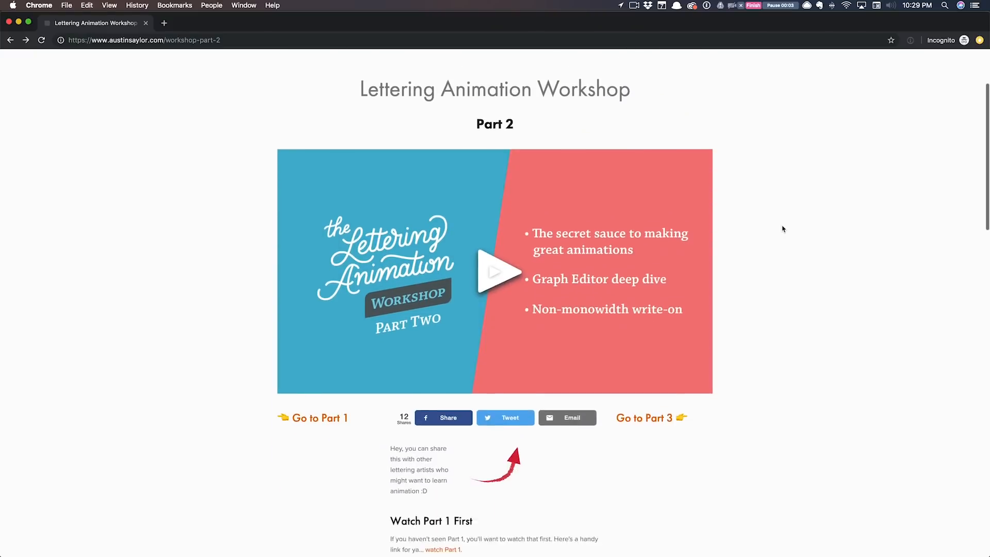
- In Chrome, download the workshop's After Effects project file, Lettering Animation Workshop Pt 2.aep, from Dropbox and open it
{"action": "scroll", "coordinate": [782, 229], "scroll_direction": "down", "scroll_amount": 9}
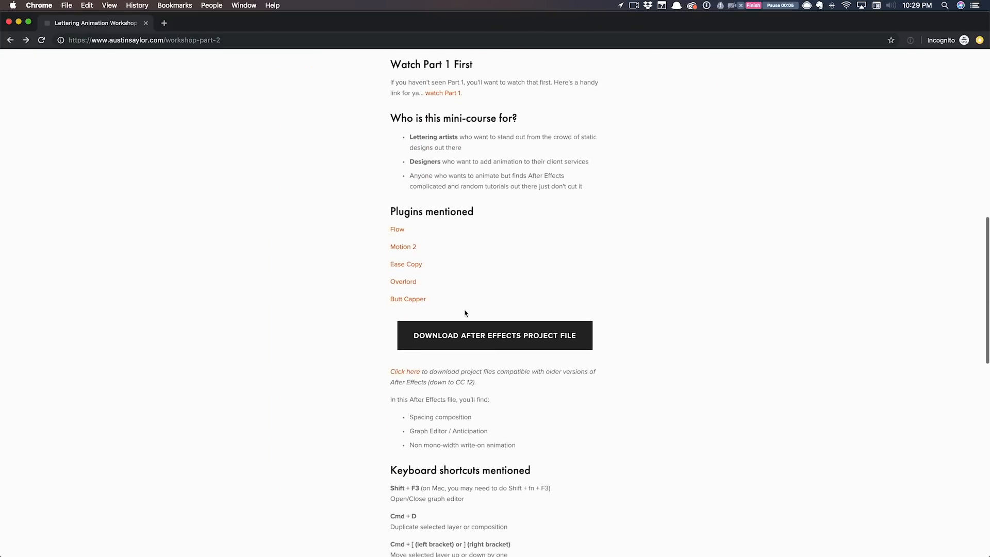
{"action": "left_click", "coordinate": [488, 338]}
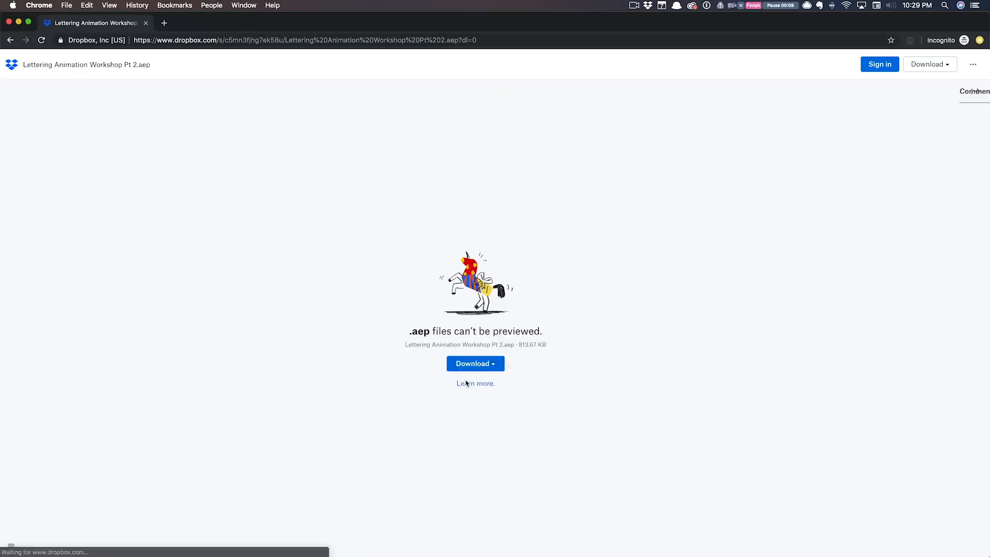
{"action": "left_click", "coordinate": [407, 391]}
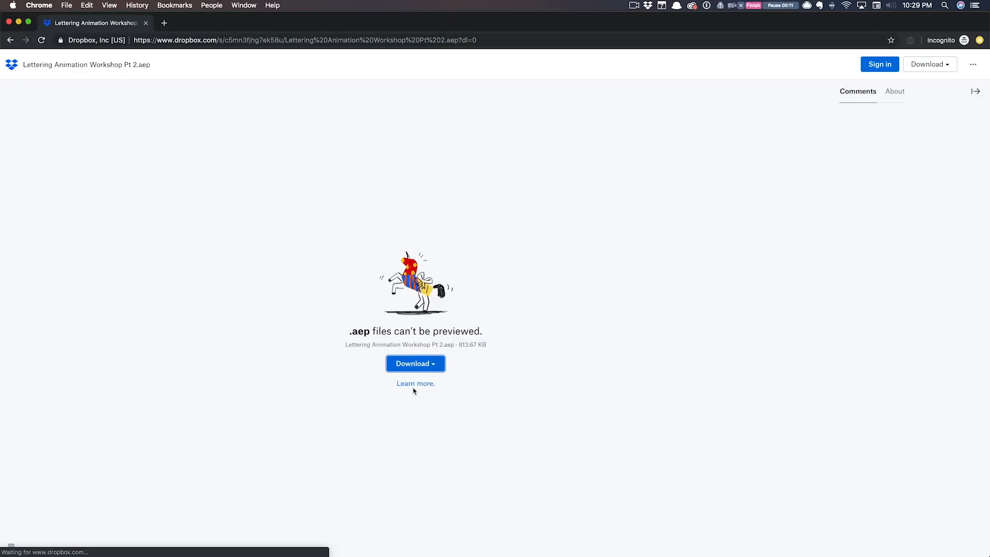
{"action": "left_click", "coordinate": [98, 545]}
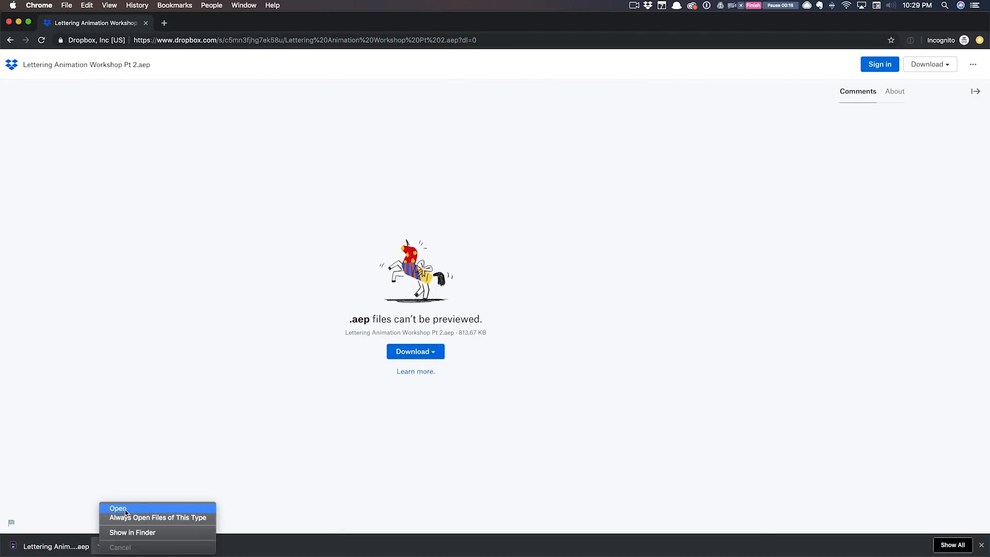
{"action": "left_click", "coordinate": [125, 508]}
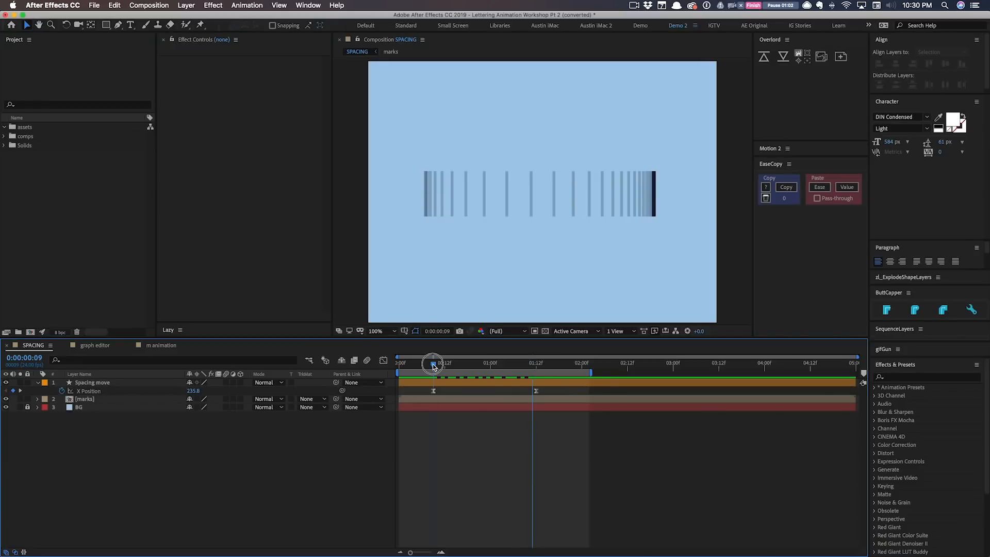